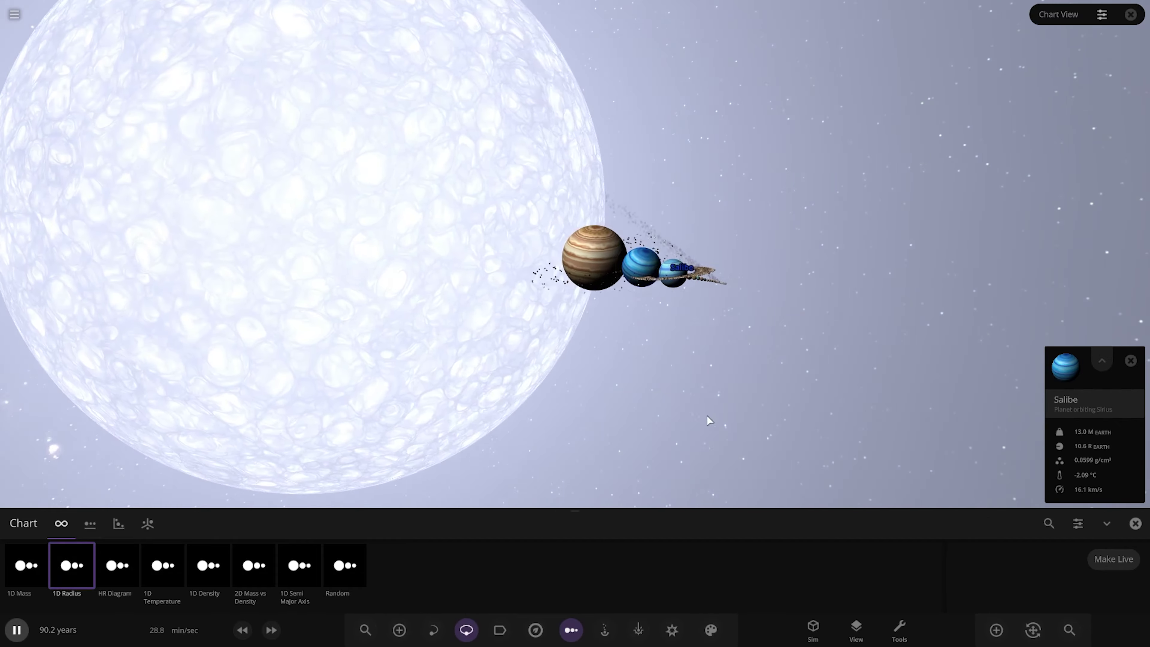
- Check Urantune and then Salibe in the size lineup, then turn the chart view off
{"action": "scroll", "coordinate": [621, 405], "scroll_direction": "up", "scroll_amount": 5}
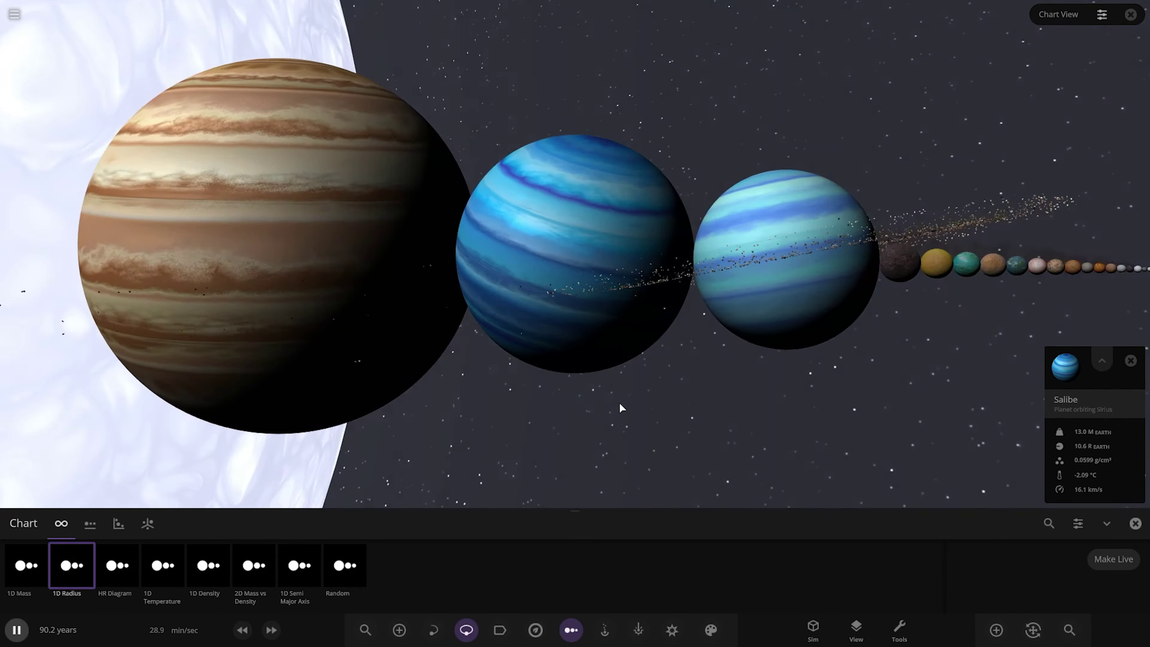
{"action": "scroll", "coordinate": [569, 369], "scroll_direction": "down", "scroll_amount": 5}
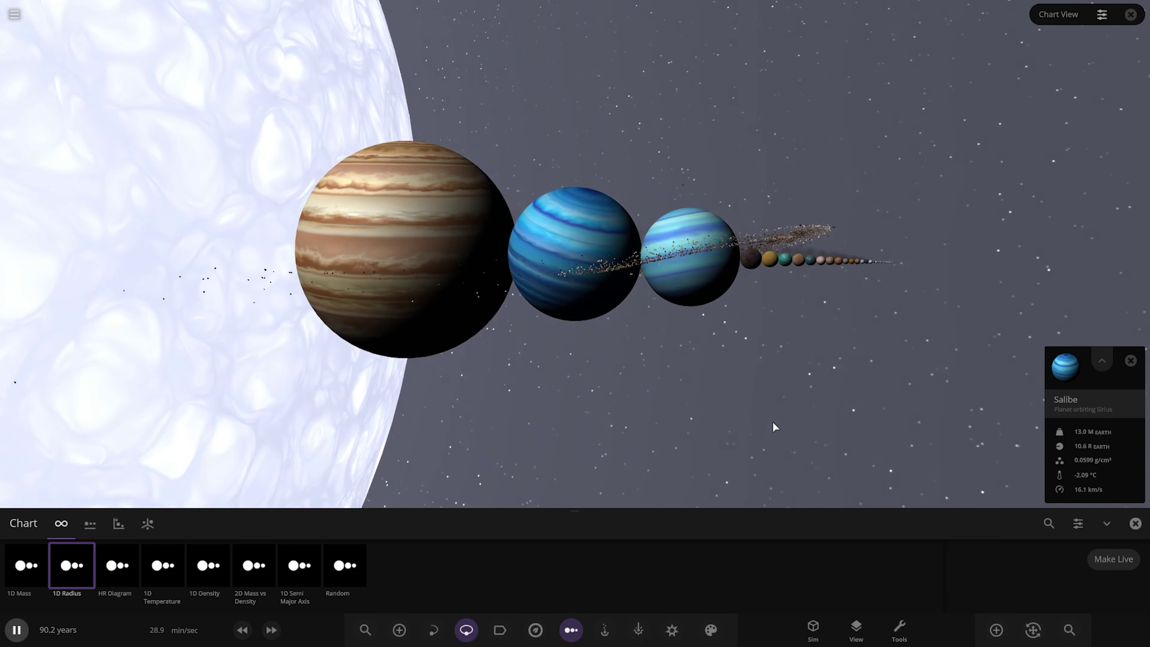
{"action": "left_click", "coordinate": [732, 249]}
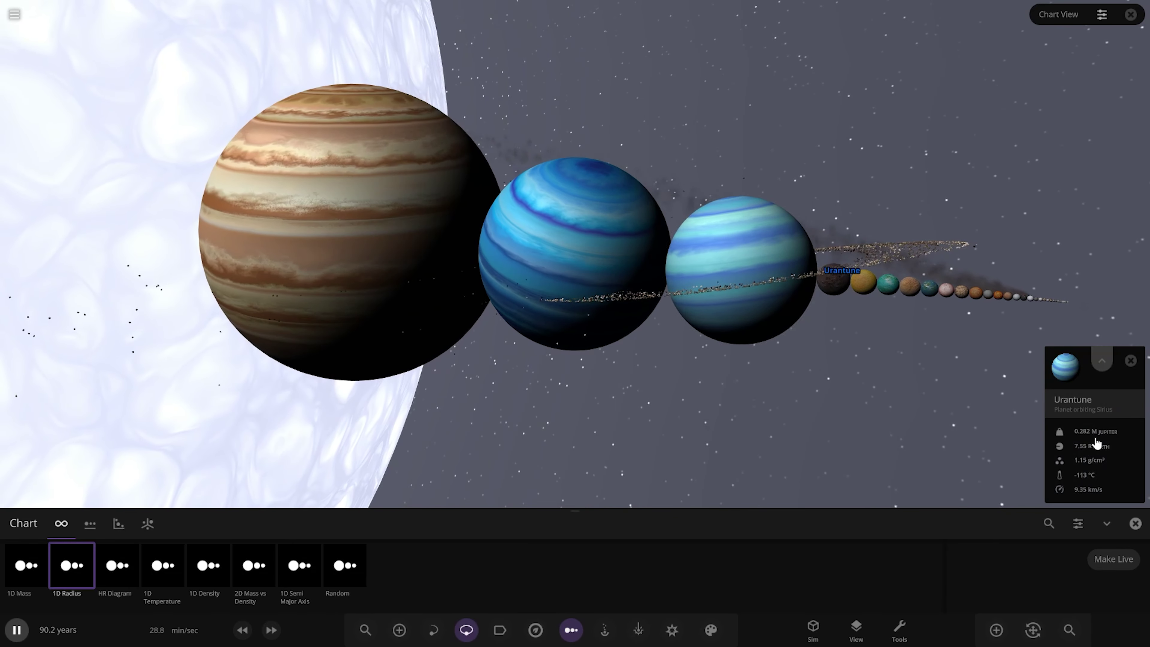
{"action": "left_click", "coordinate": [603, 250]}
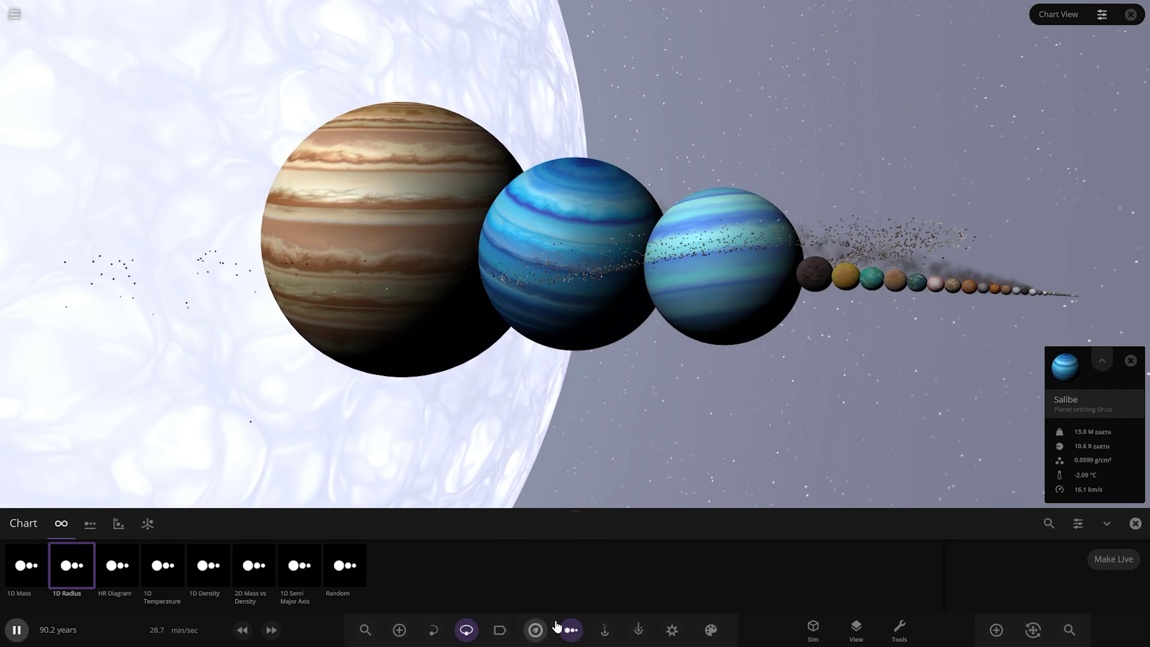
{"action": "left_click", "coordinate": [567, 629]}
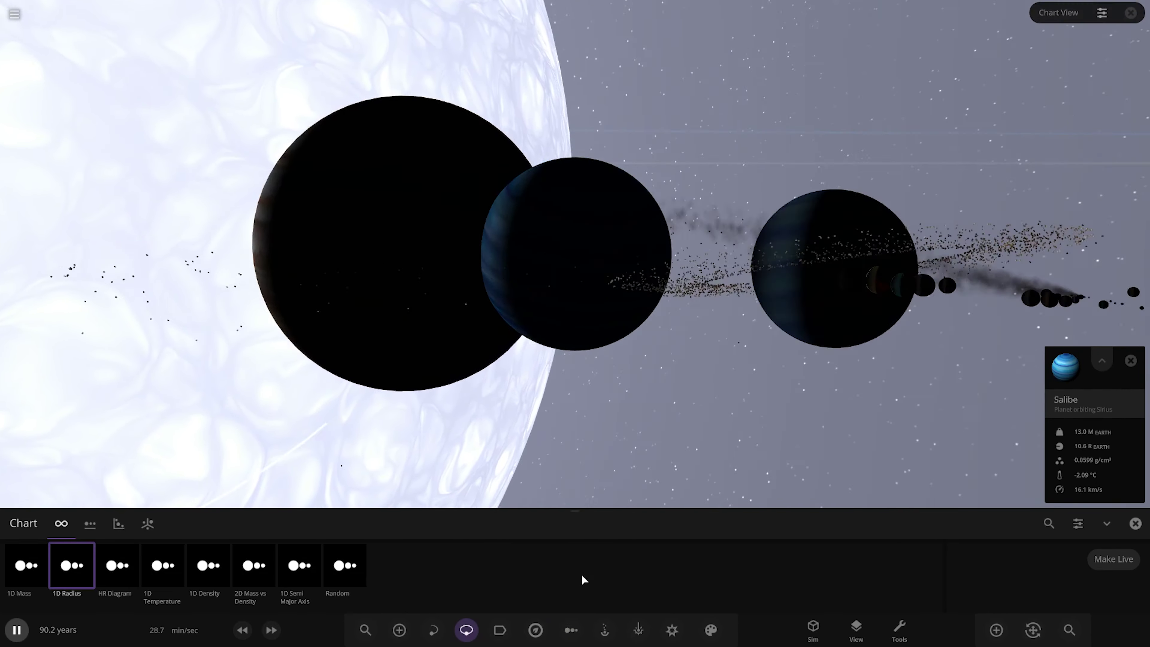
- Change Salibe's name to 'Polyphemus' in its properties panel
{"action": "left_click", "coordinate": [1098, 409]}
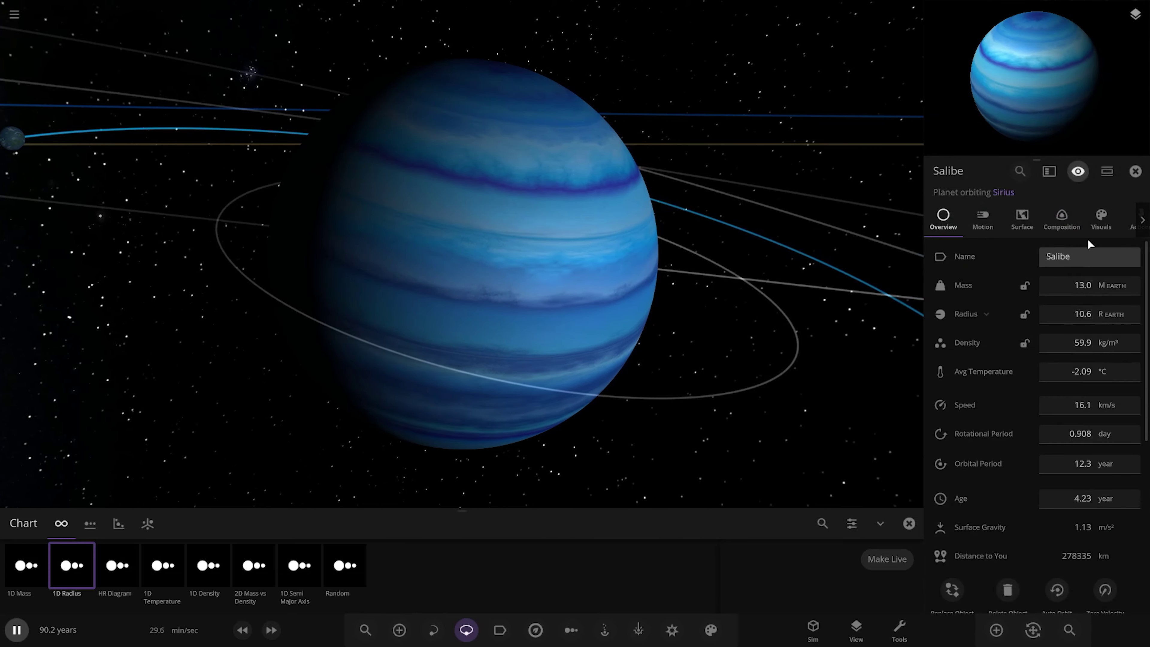
{"action": "left_click", "coordinate": [1077, 255]}
{"action": "key", "text": "BackSpace"}
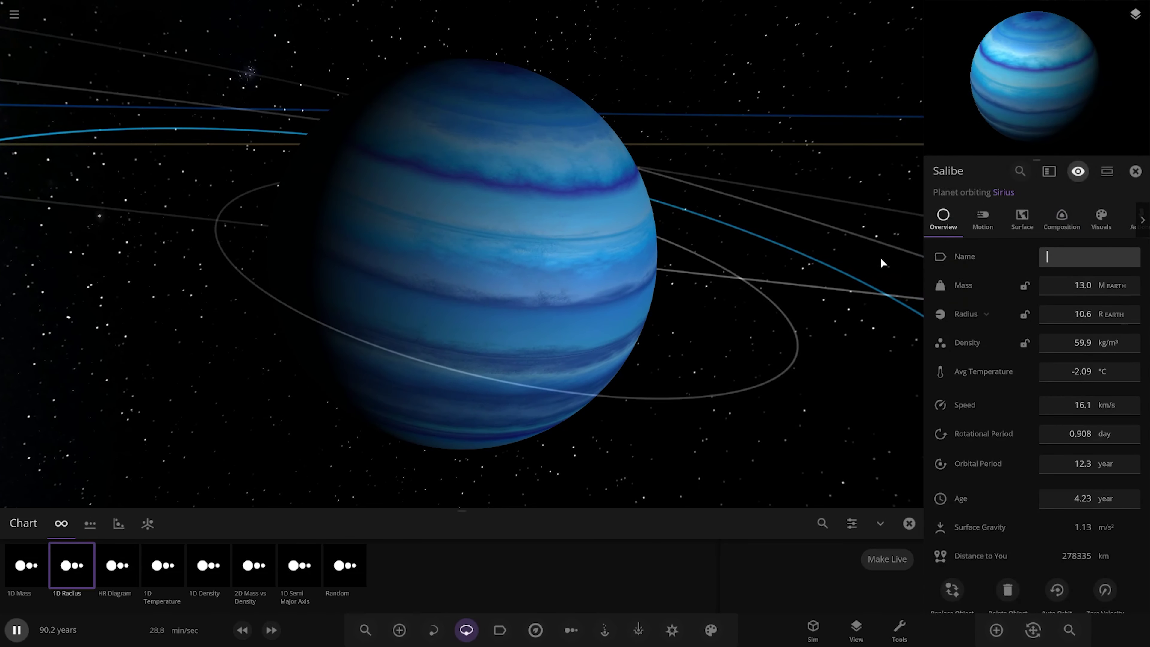
{"action": "type", "text": "Po"}
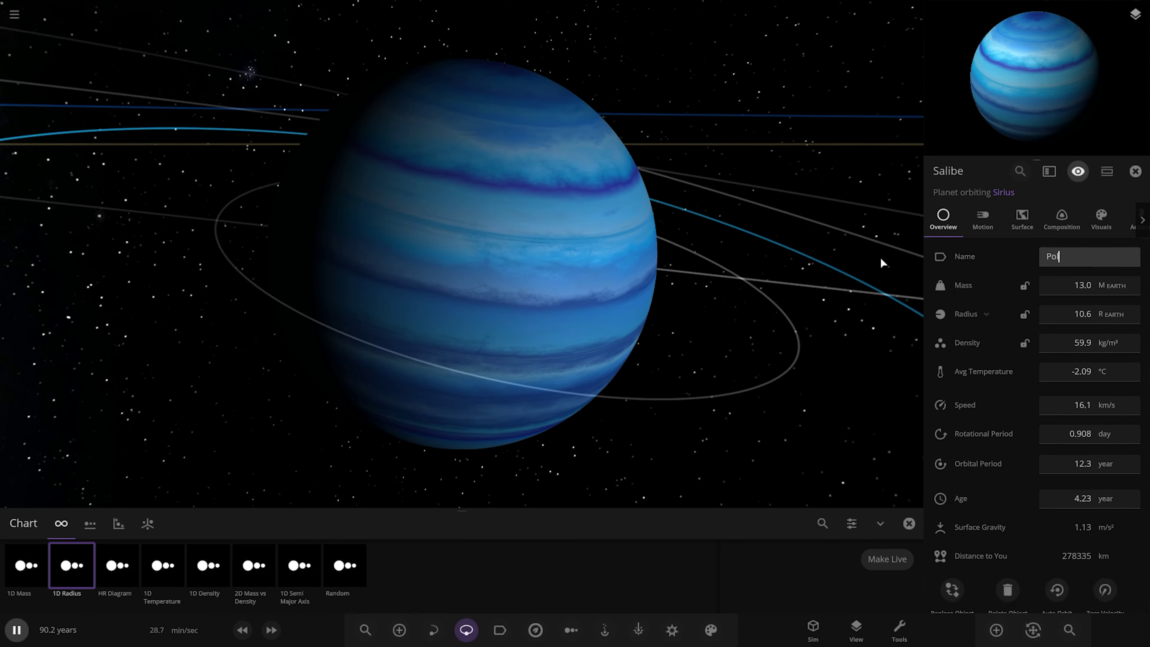
{"action": "type", "text": "lyph"}
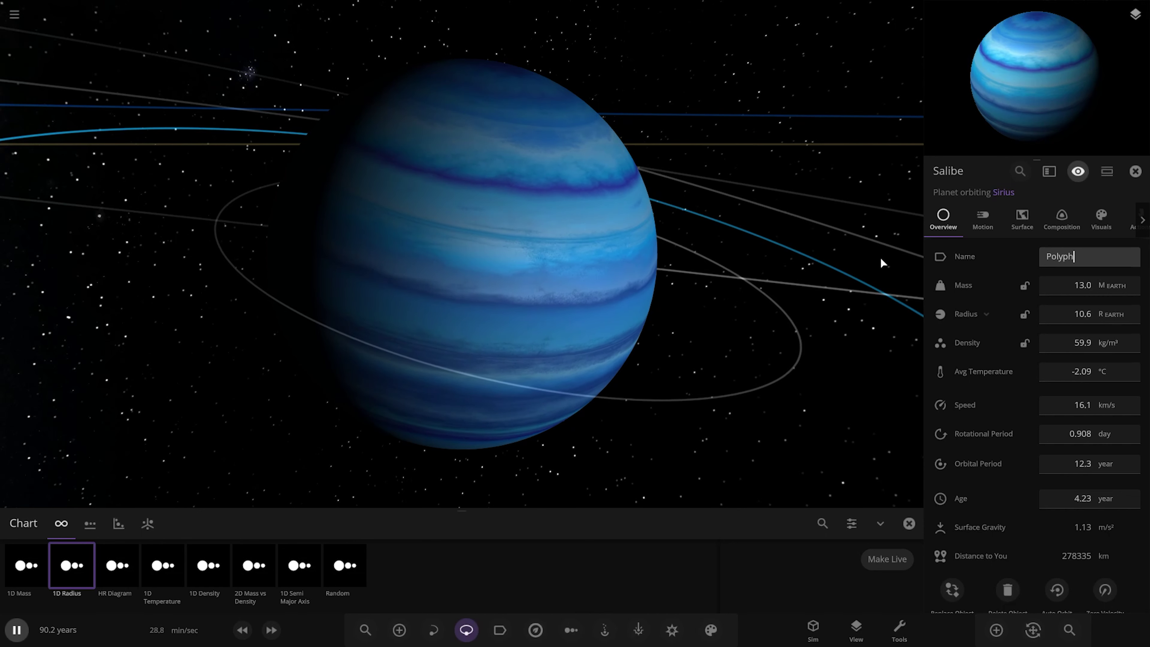
{"action": "type", "text": "emus"}
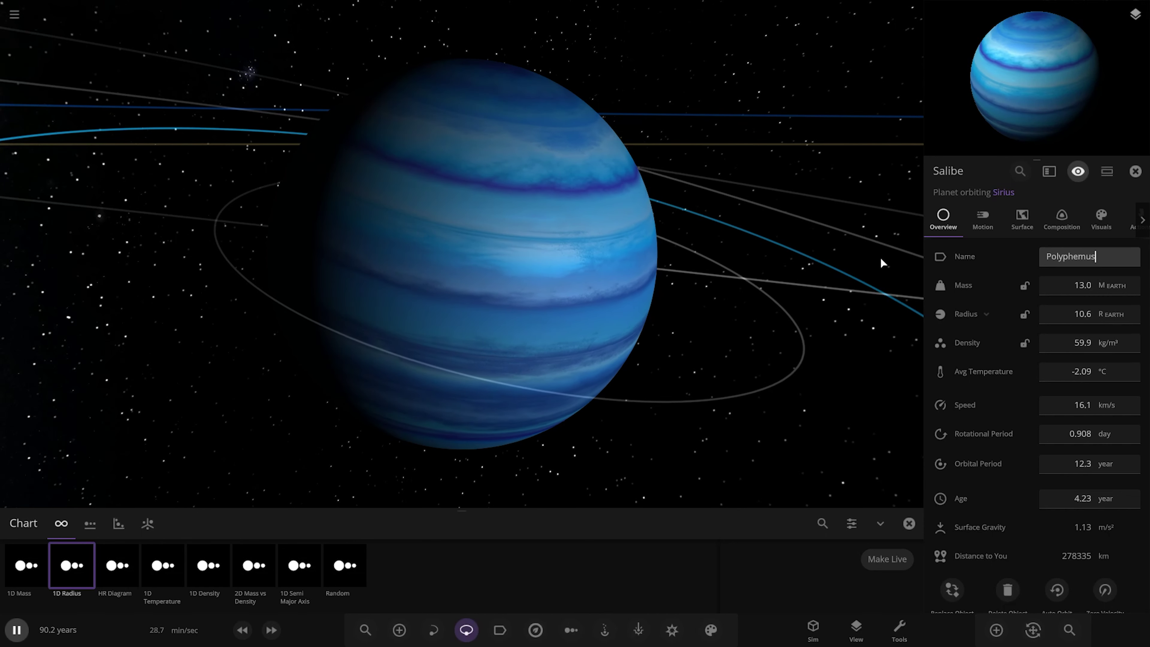
{"action": "key", "text": "Return"}
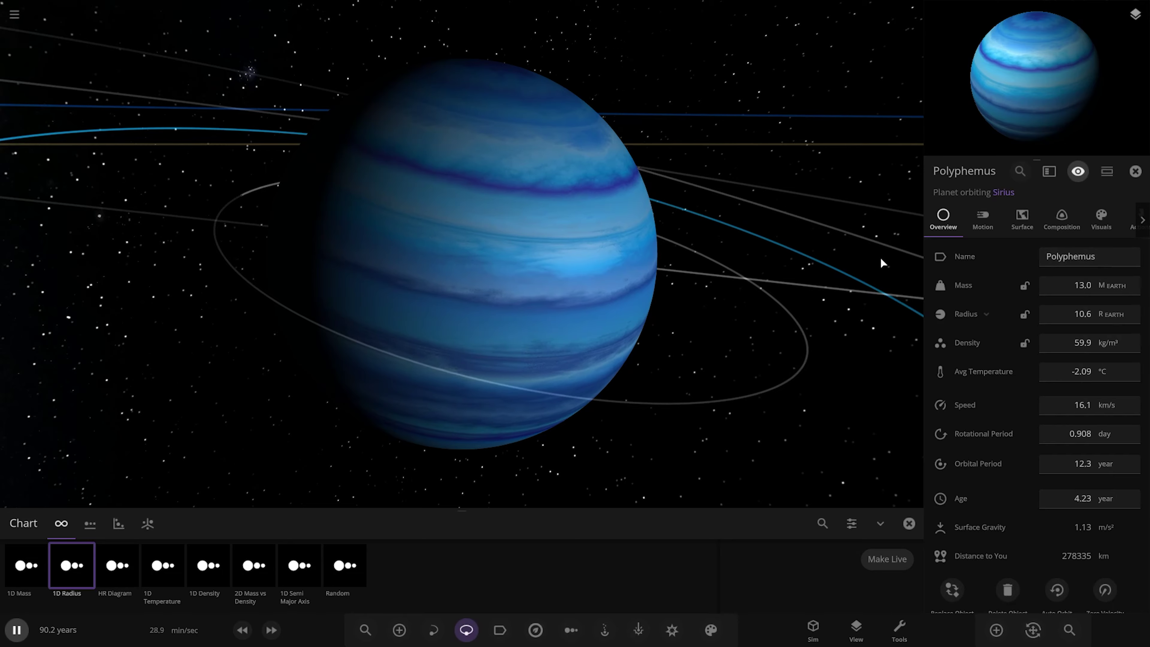
{"action": "scroll", "coordinate": [742, 254], "scroll_direction": "down", "scroll_amount": 5}
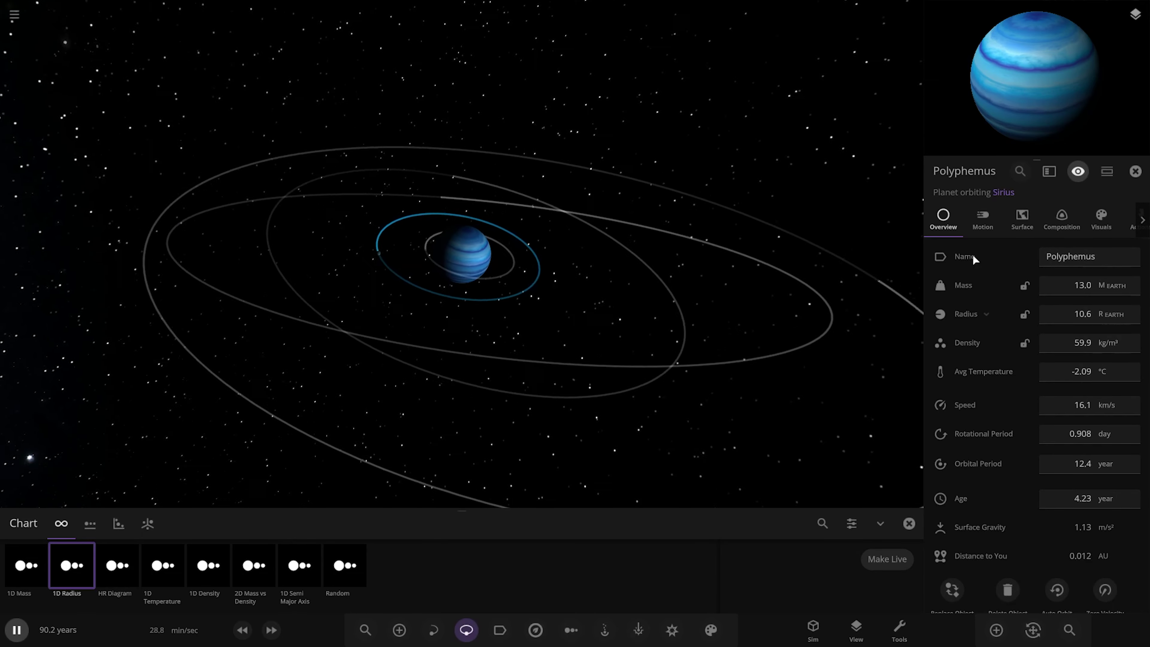
- Close the properties and comparison chart panels and centre the view on Sirius
{"action": "left_click", "coordinate": [1135, 172]}
{"action": "scroll", "coordinate": [689, 330], "scroll_direction": "down", "scroll_amount": 5}
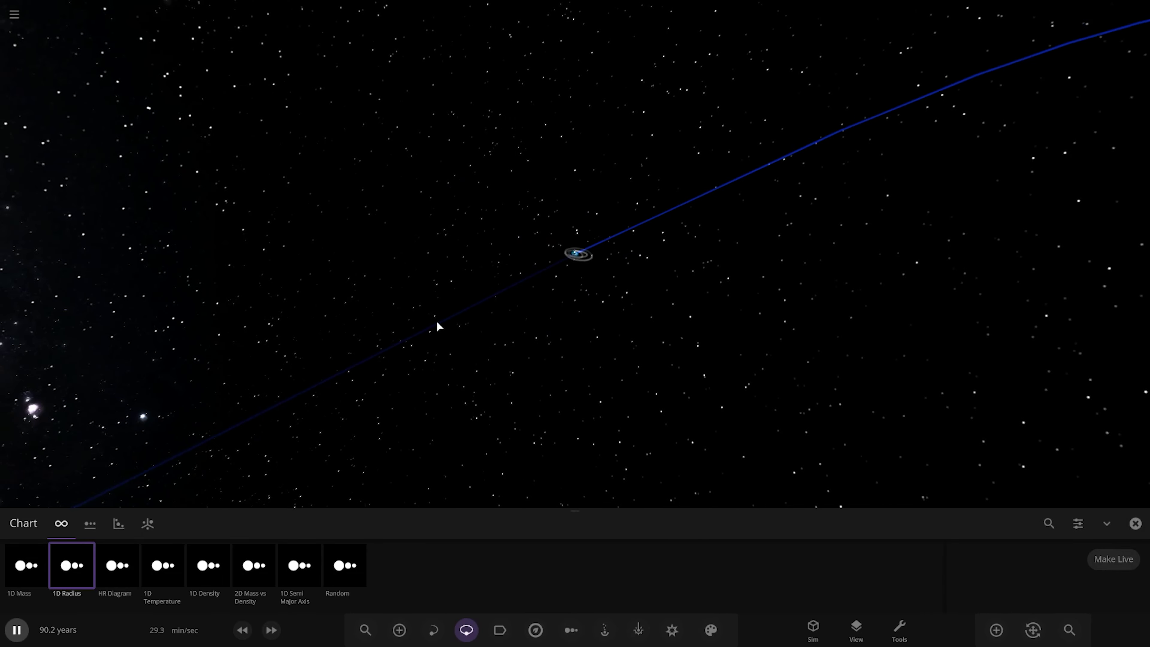
{"action": "left_click", "coordinate": [1135, 523]}
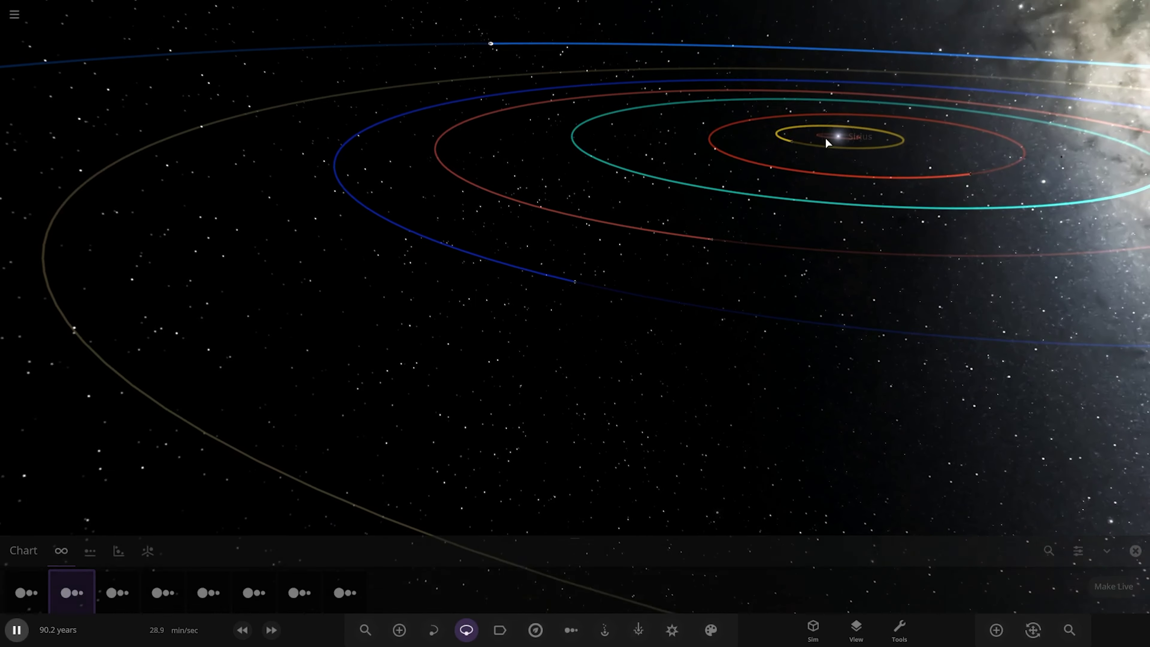
{"action": "double_click", "coordinate": [834, 164]}
{"action": "left_click_drag", "start_coordinate": [862, 346], "coordinate": [634, 366]}
- Save the simulation, replacing the existing local 'Realistic' copy
{"action": "left_click", "coordinate": [15, 14]}
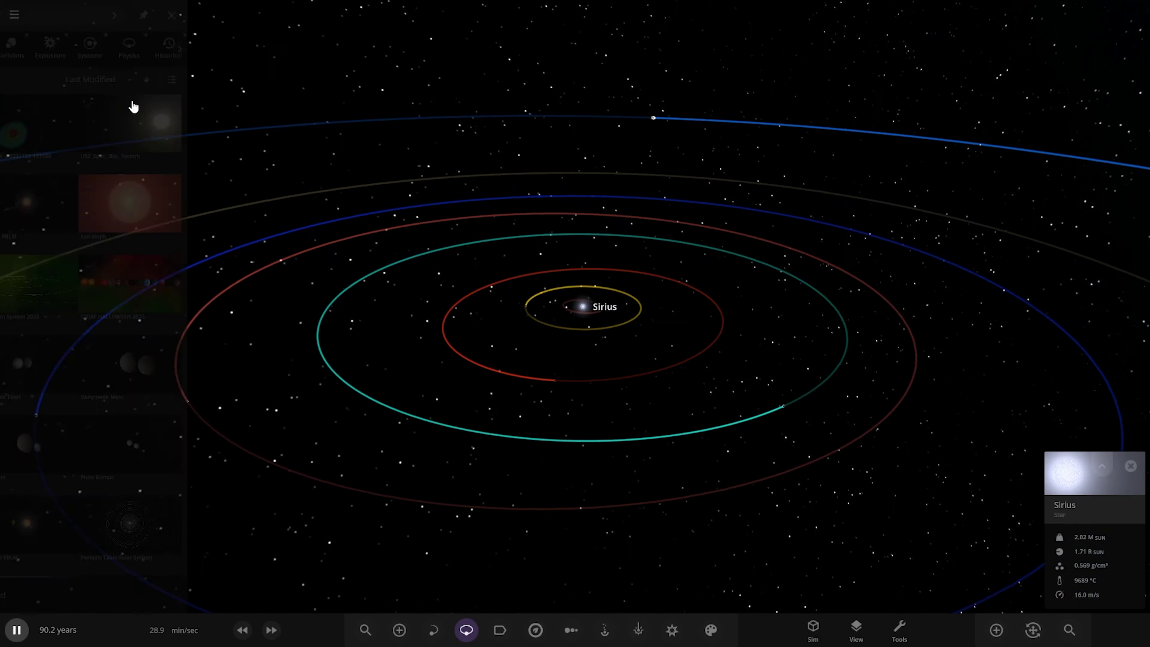
{"action": "left_click", "coordinate": [14, 15]}
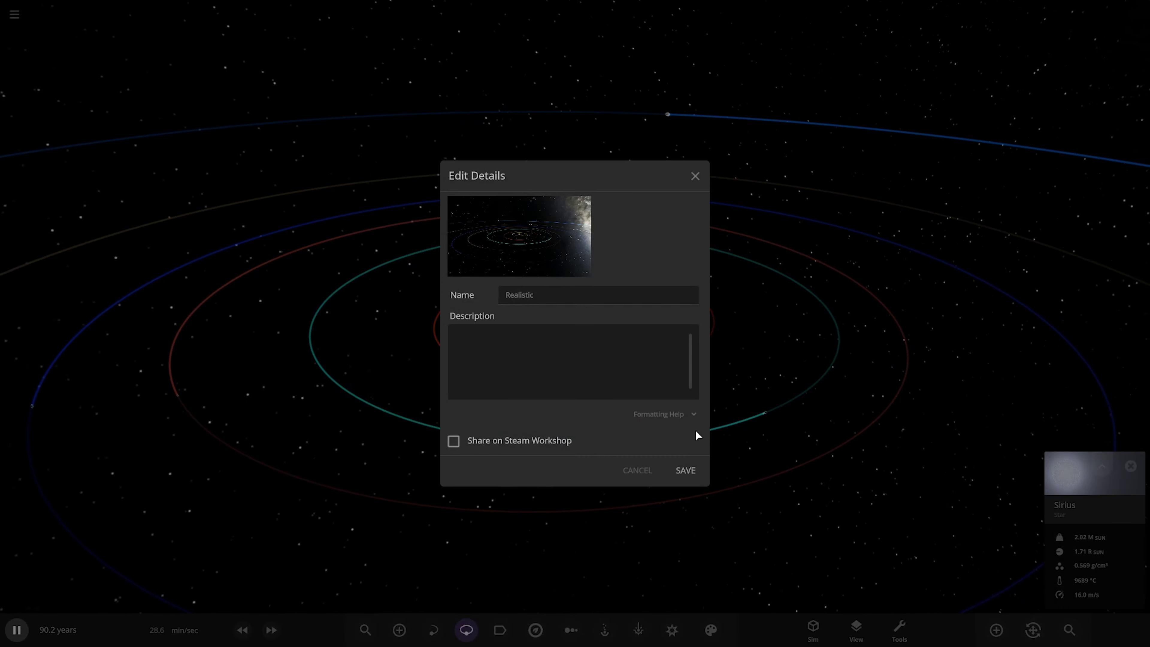
{"action": "left_click", "coordinate": [686, 472]}
{"action": "left_click", "coordinate": [639, 363]}
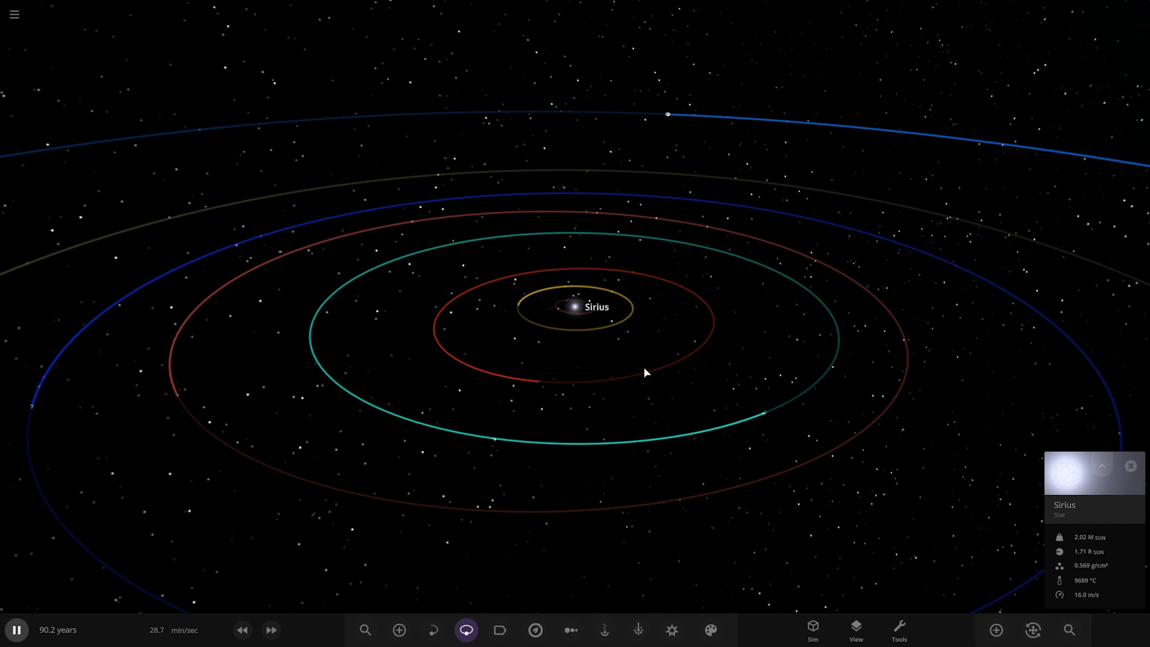
- Place a Random Asteroid in Orbit mode just outside Sirius's outermost blue orbit
{"action": "scroll", "coordinate": [645, 372], "scroll_direction": "down", "scroll_amount": 10}
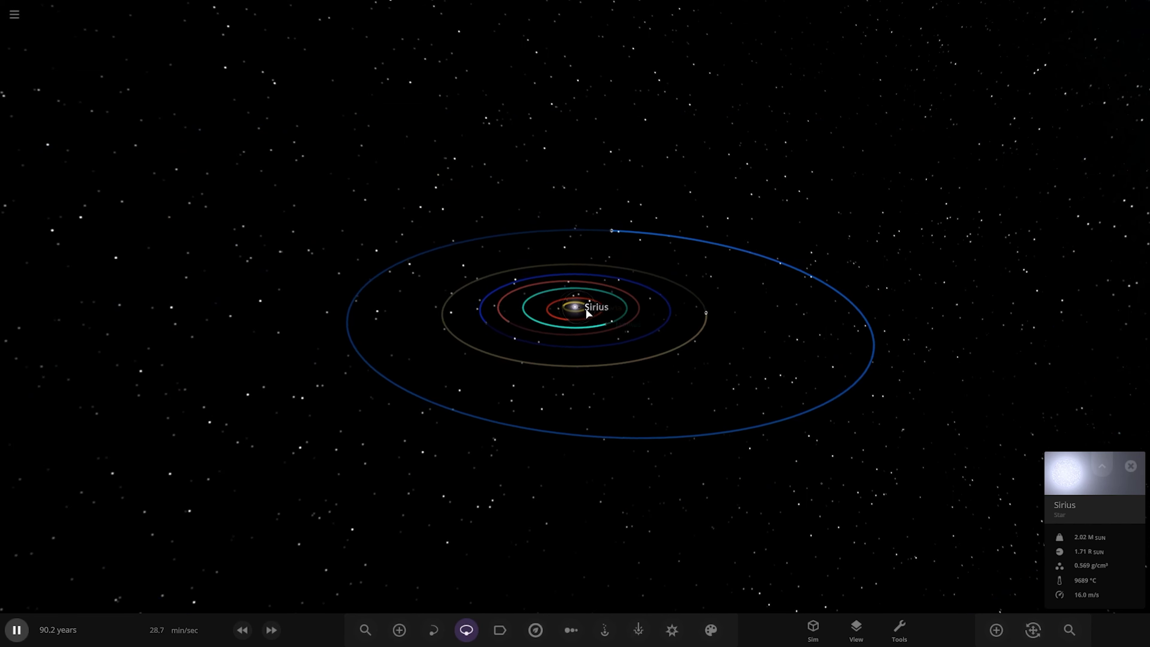
{"action": "left_click_drag", "start_coordinate": [586, 315], "coordinate": [629, 416]}
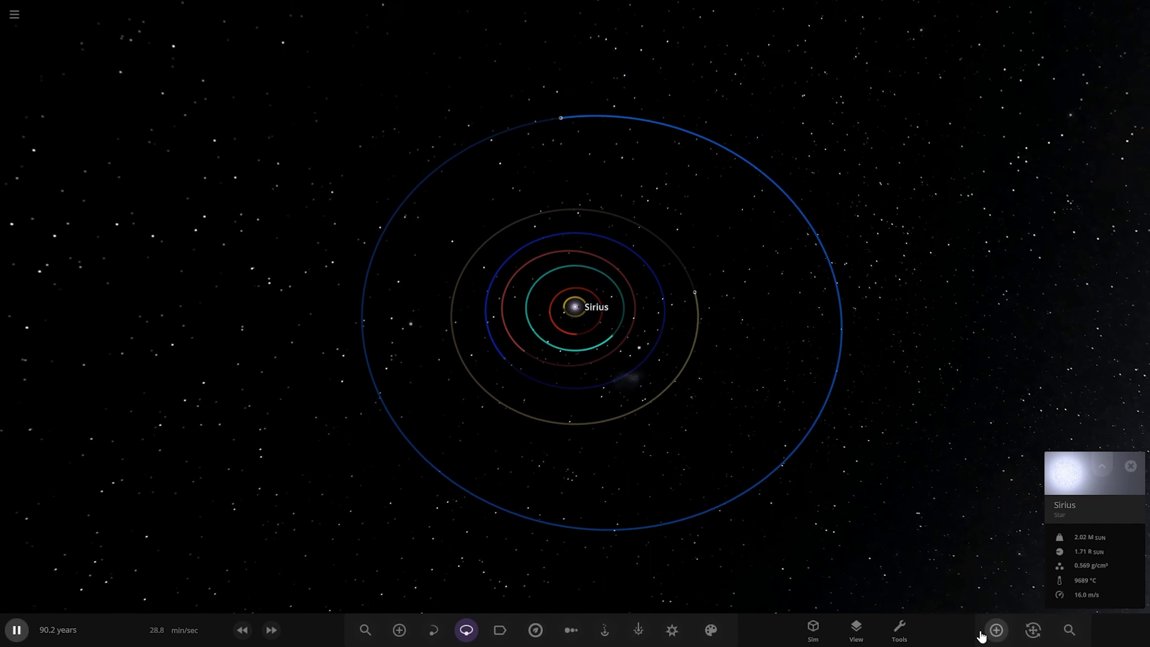
{"action": "left_click", "coordinate": [996, 630]}
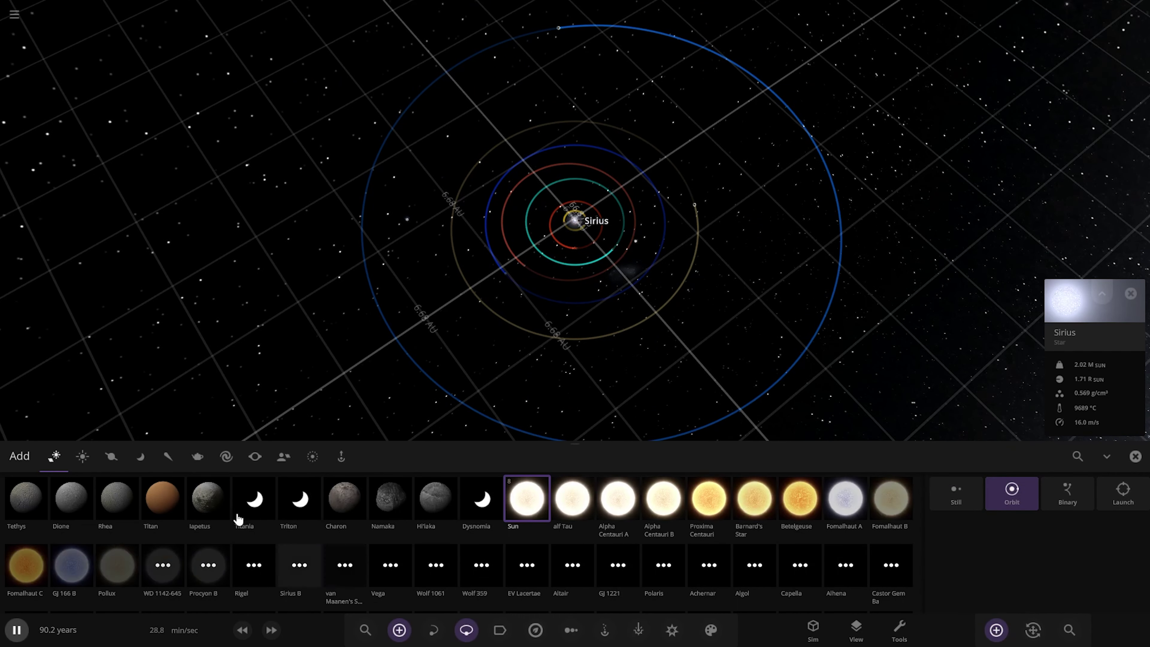
{"action": "scroll", "coordinate": [271, 560], "scroll_direction": "up", "scroll_amount": 2}
{"action": "scroll", "coordinate": [272, 559], "scroll_direction": "up", "scroll_amount": 2}
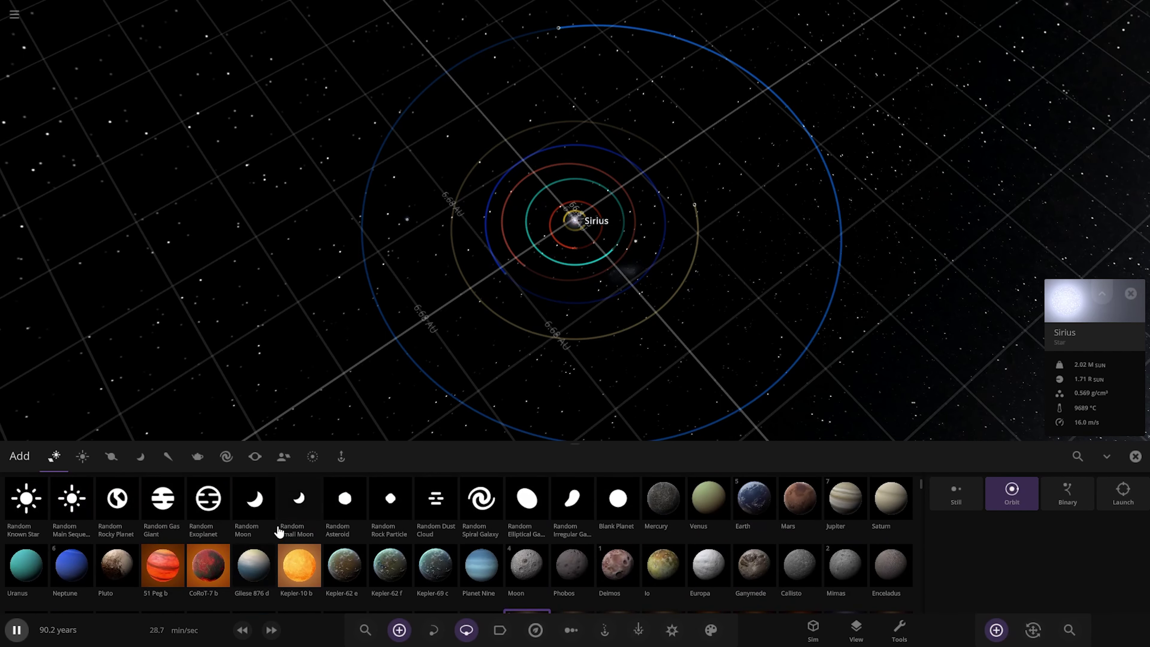
{"action": "left_click", "coordinate": [341, 509]}
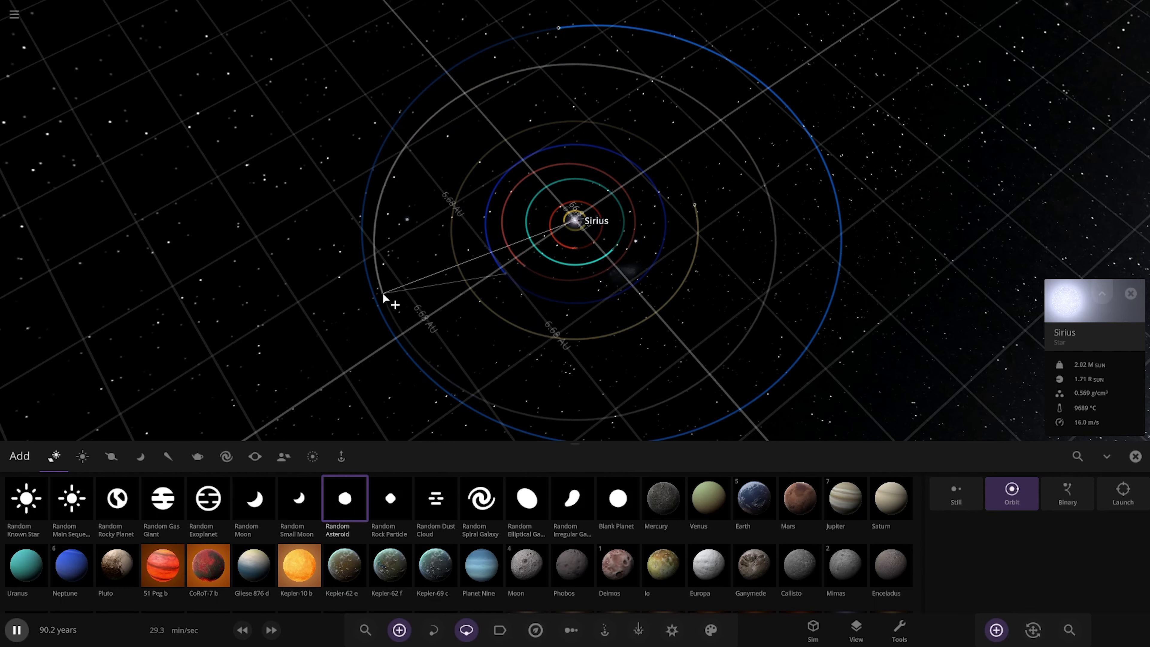
{"action": "left_click", "coordinate": [273, 304]}
{"action": "left_click", "coordinate": [1134, 456]}
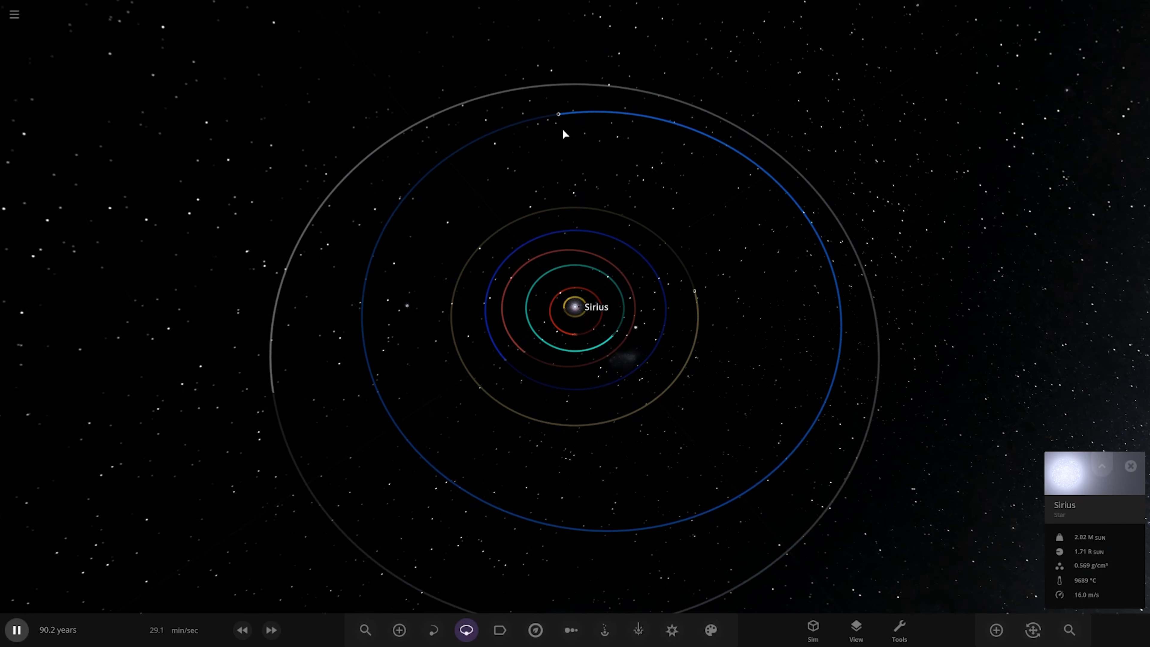
- Select the new asteroid, name it 'Maff' and raise its radius to 59.9 km
{"action": "left_click", "coordinate": [559, 116]}
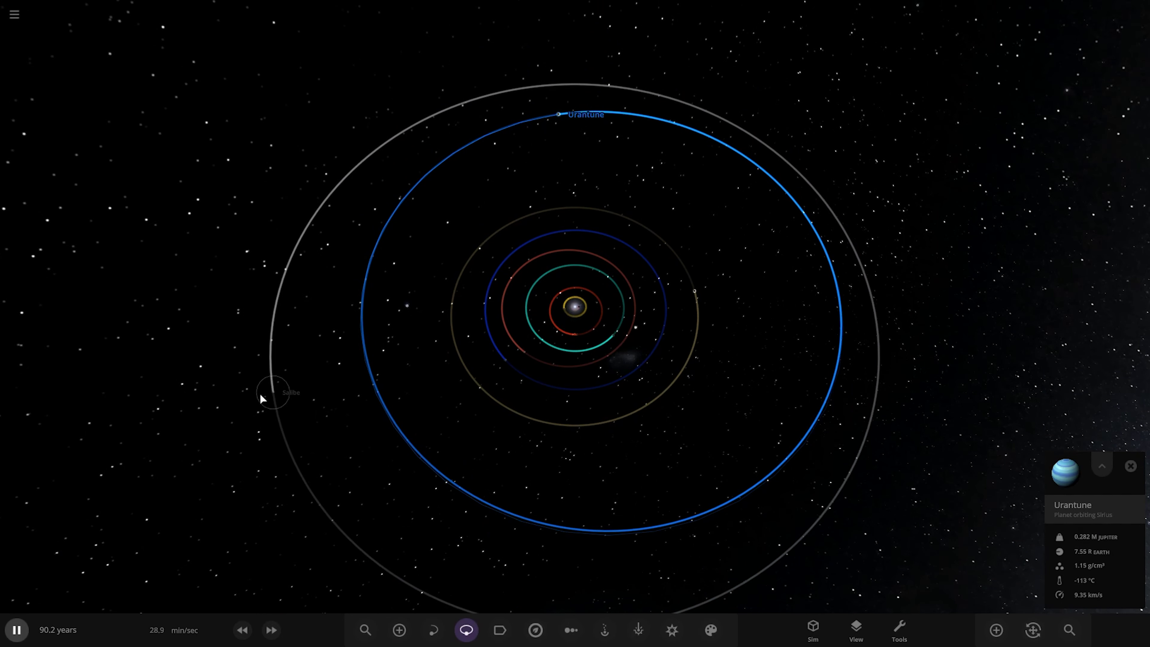
{"action": "left_click", "coordinate": [272, 392]}
{"action": "left_click", "coordinate": [1043, 488]}
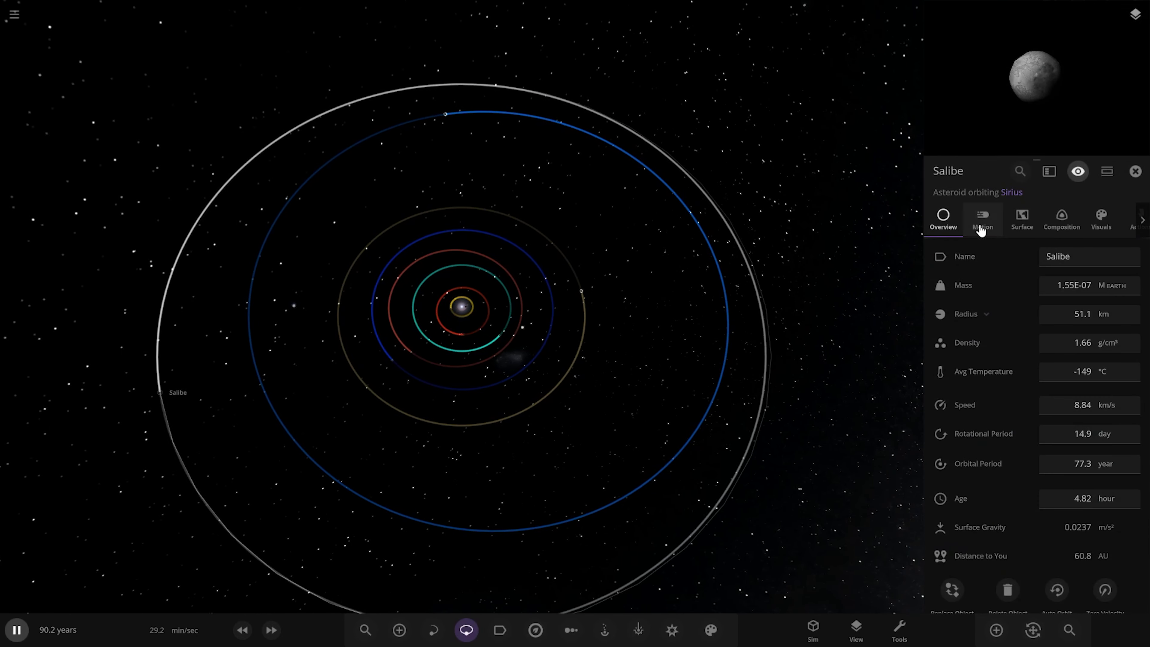
{"action": "left_click", "coordinate": [982, 220]}
{"action": "left_click", "coordinate": [948, 213]}
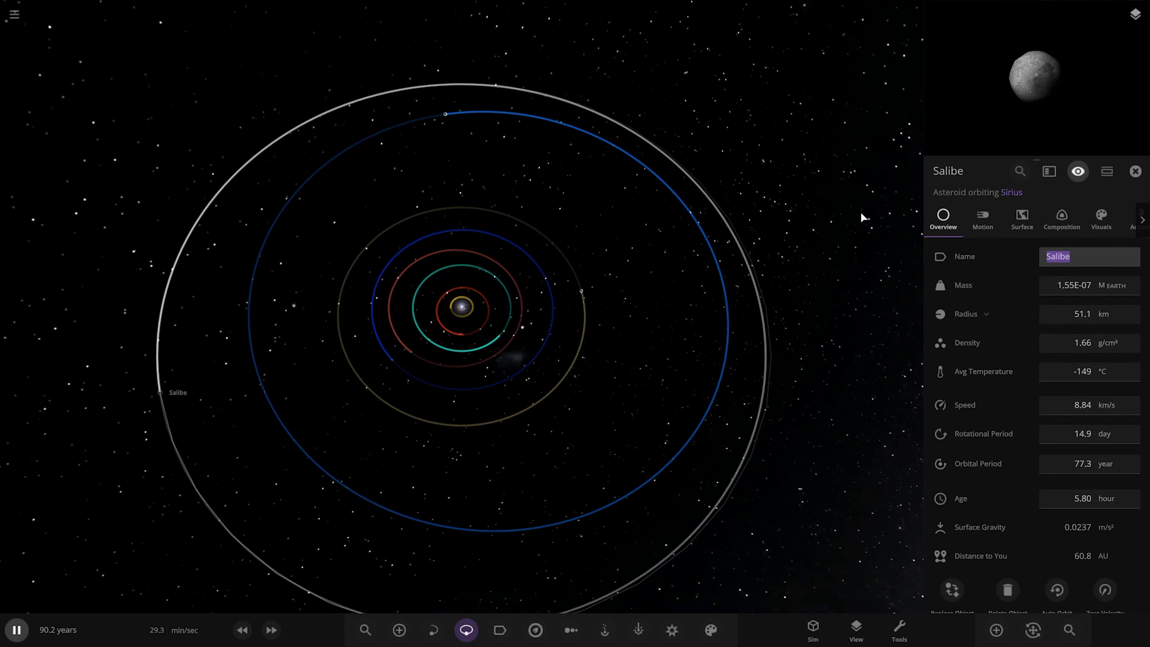
{"action": "type", "text": "Maff"}
{"action": "key", "text": "Return"}
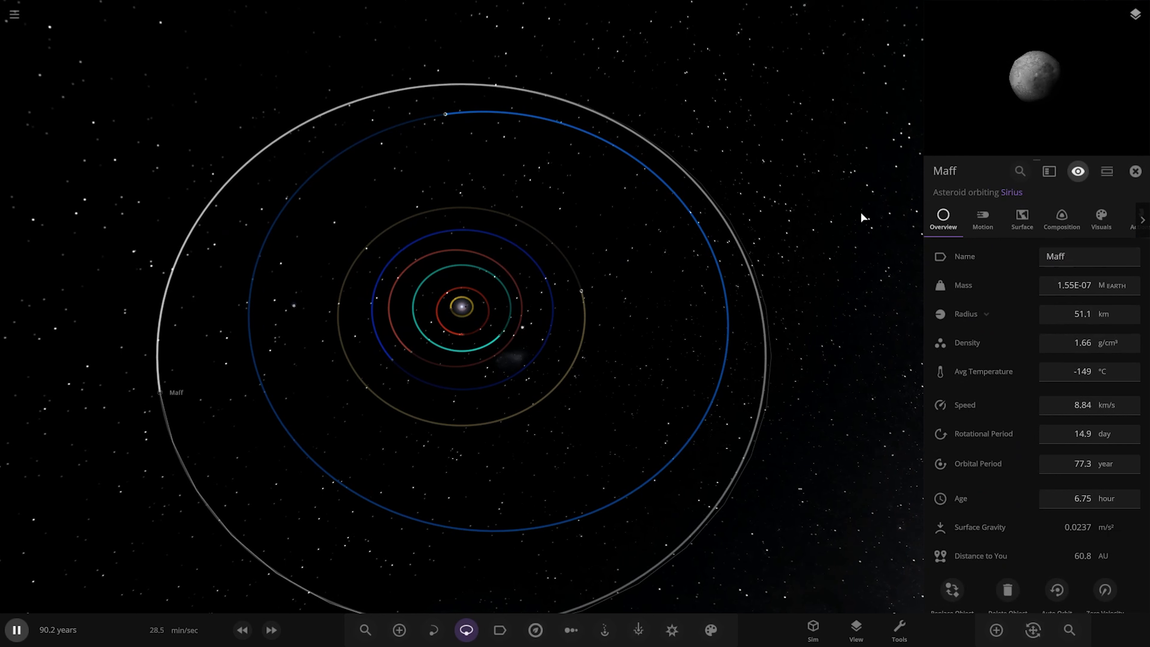
{"action": "left_click", "coordinate": [1082, 314]}
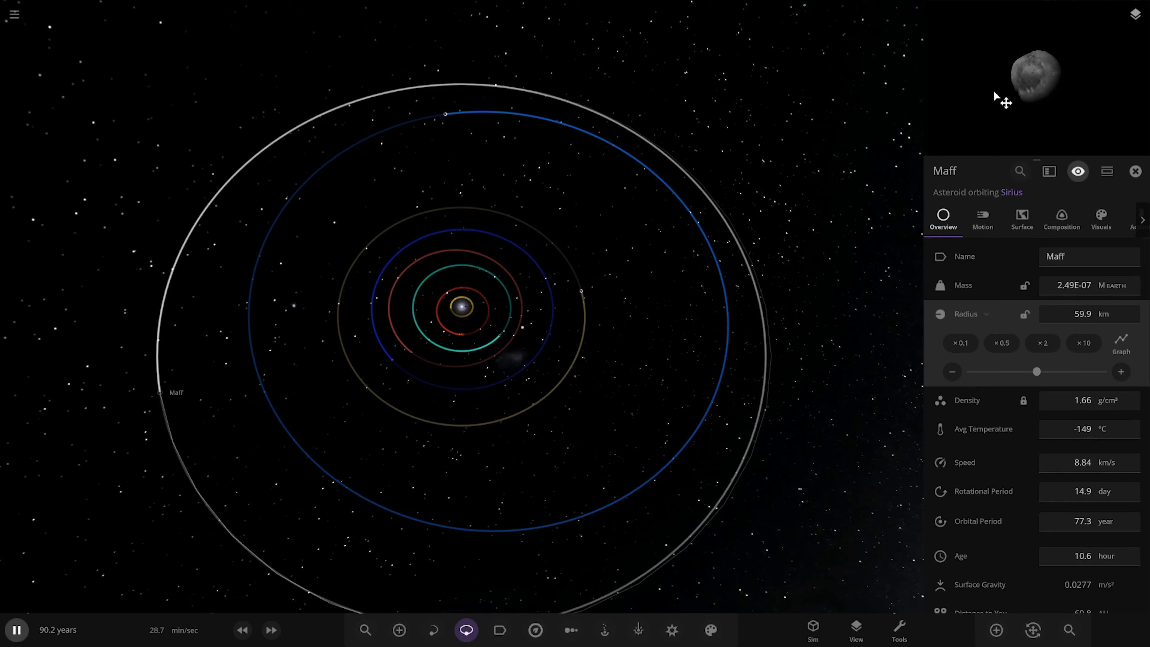
- Fly the camera to Maff, pause the simulation and expand both elevation map sections
{"action": "left_click", "coordinate": [1014, 217]}
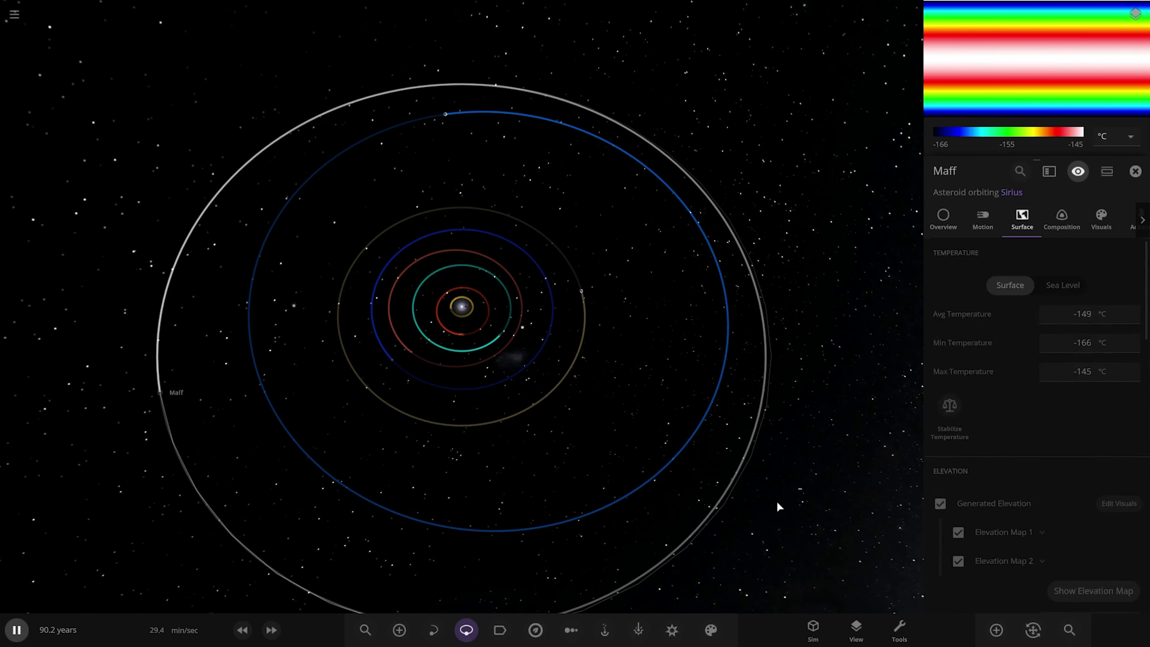
{"action": "double_click", "coordinate": [174, 394]}
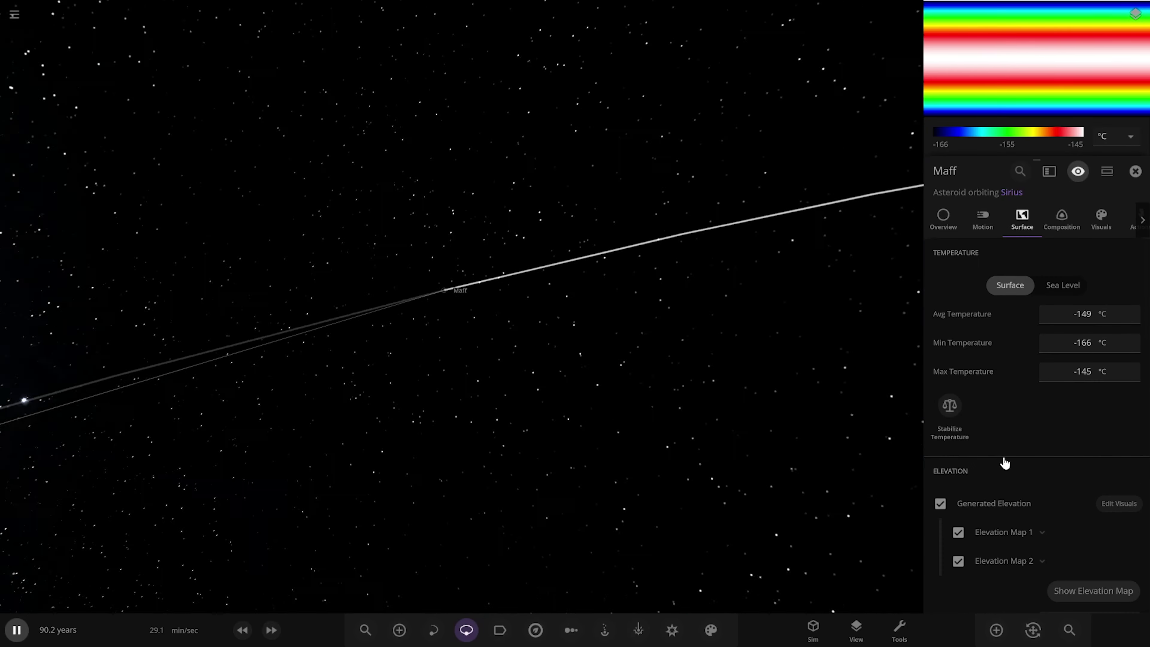
{"action": "key", "text": "space"}
{"action": "scroll", "coordinate": [546, 403], "scroll_direction": "down", "scroll_amount": 2}
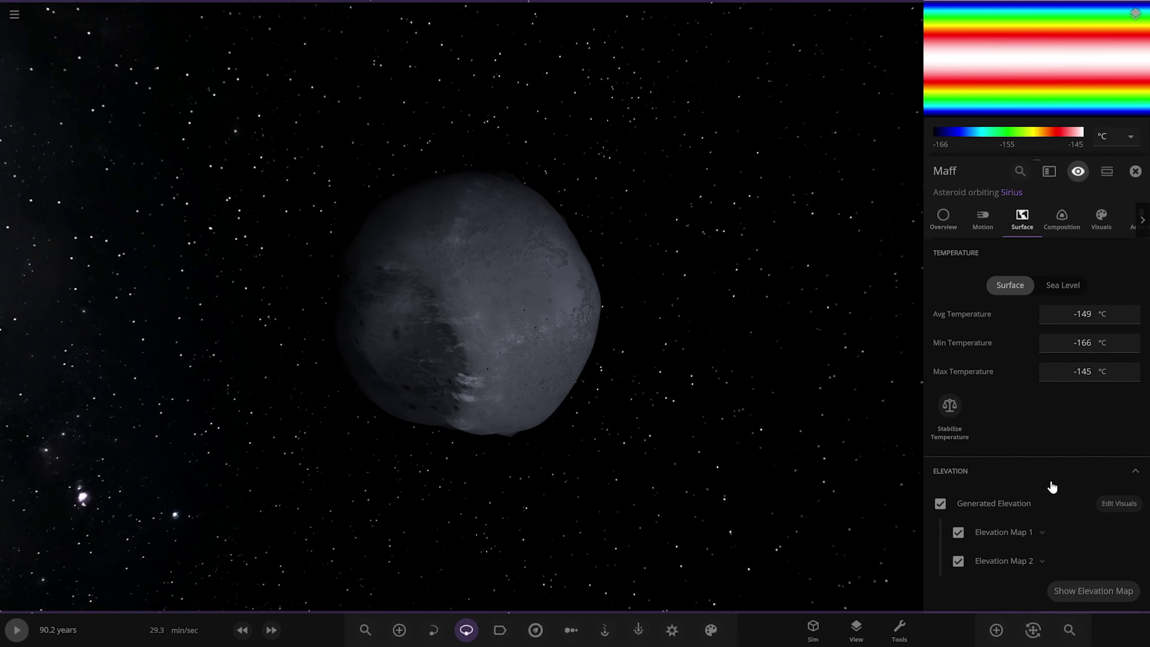
{"action": "left_click", "coordinate": [1040, 560]}
{"action": "left_click", "coordinate": [1041, 530]}
{"action": "scroll", "coordinate": [1041, 467], "scroll_direction": "down", "scroll_amount": 5}
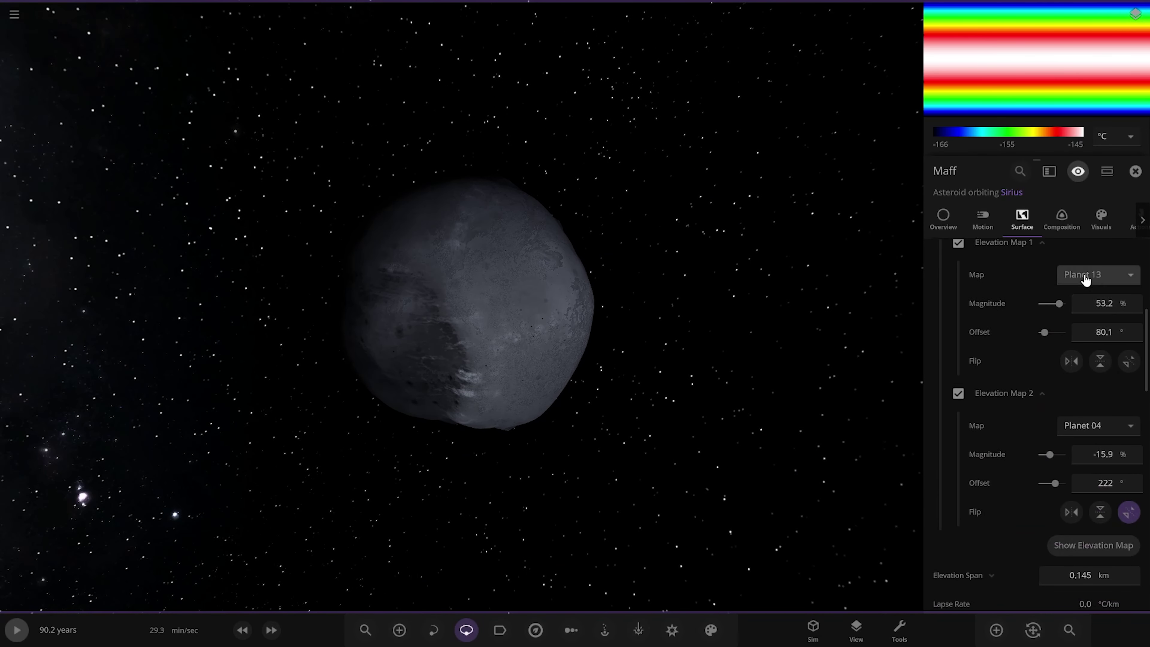
- Set both Elevation Map 1 and Elevation Map 2 to Planet 15
{"action": "left_click", "coordinate": [1086, 279]}
{"action": "left_click", "coordinate": [1095, 598]}
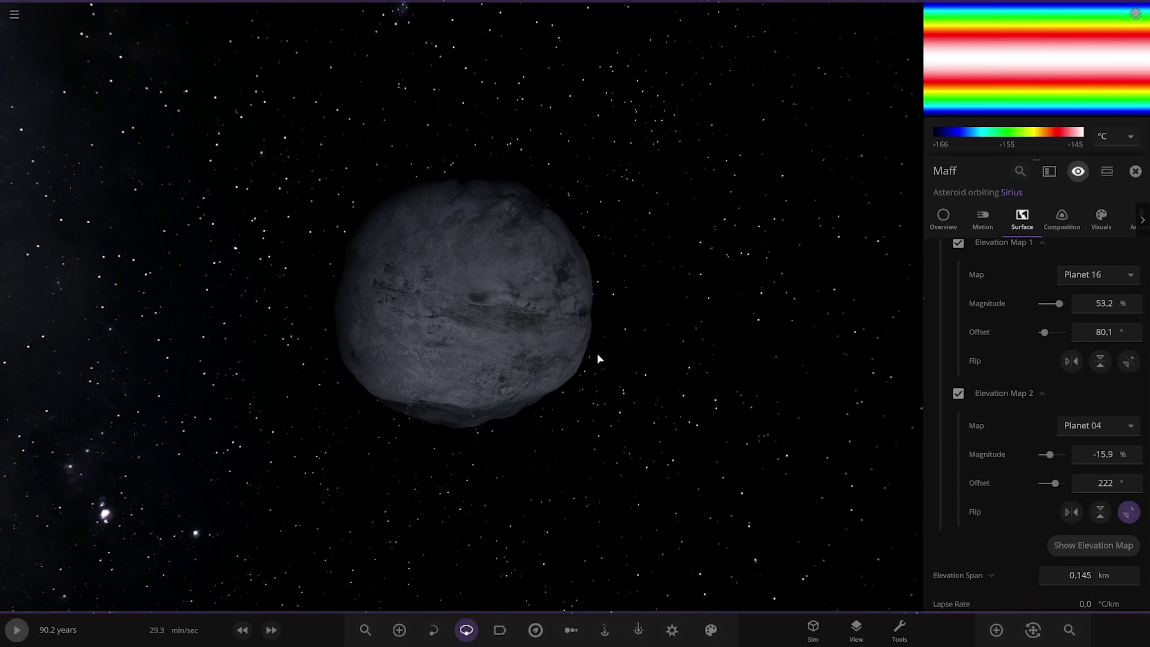
{"action": "scroll", "coordinate": [598, 359], "scroll_direction": "up", "scroll_amount": 5}
{"action": "left_click", "coordinate": [1105, 426]}
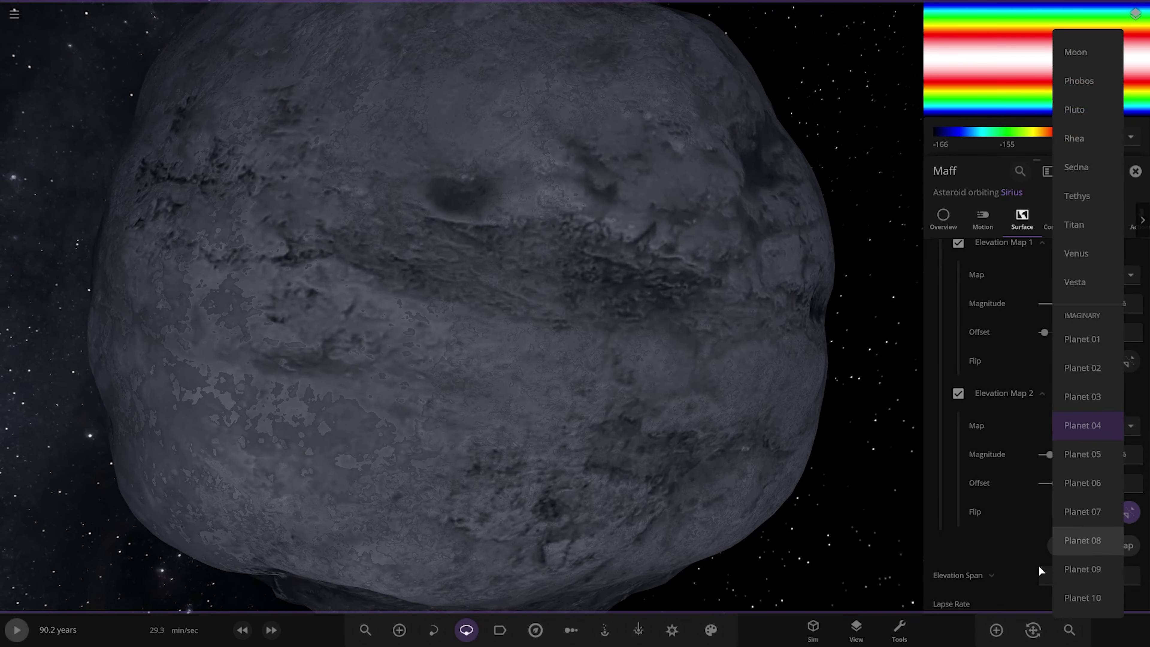
{"action": "scroll", "coordinate": [1089, 566], "scroll_direction": "down", "scroll_amount": 4}
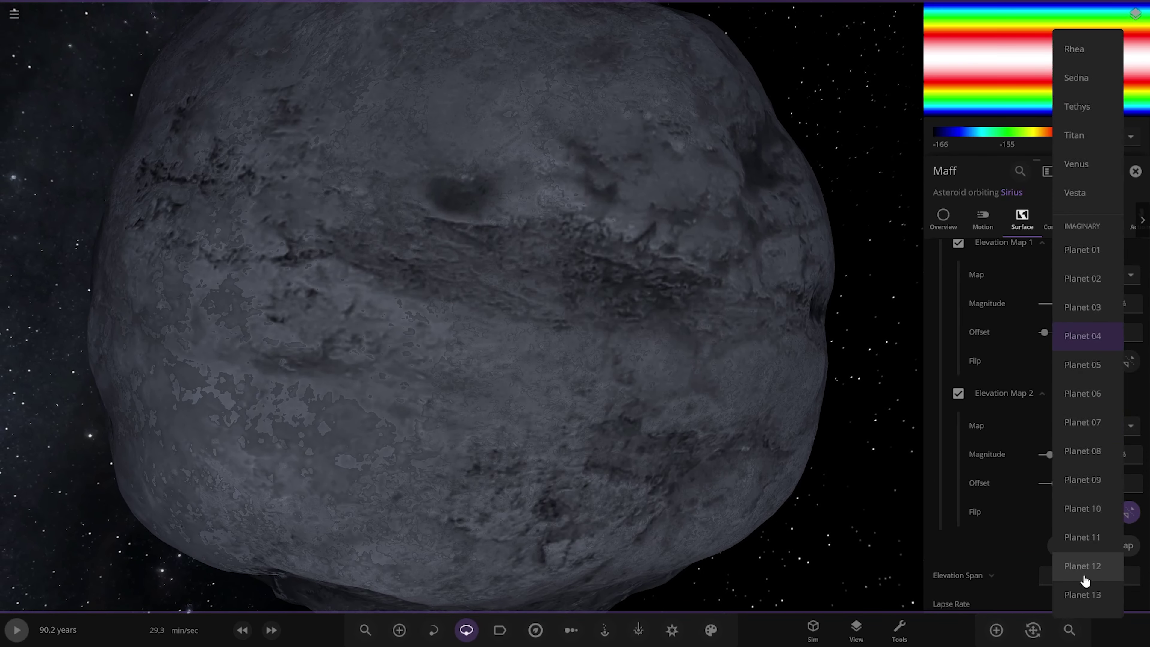
{"action": "left_click", "coordinate": [1090, 569]}
{"action": "scroll", "coordinate": [700, 394], "scroll_direction": "down", "scroll_amount": 5}
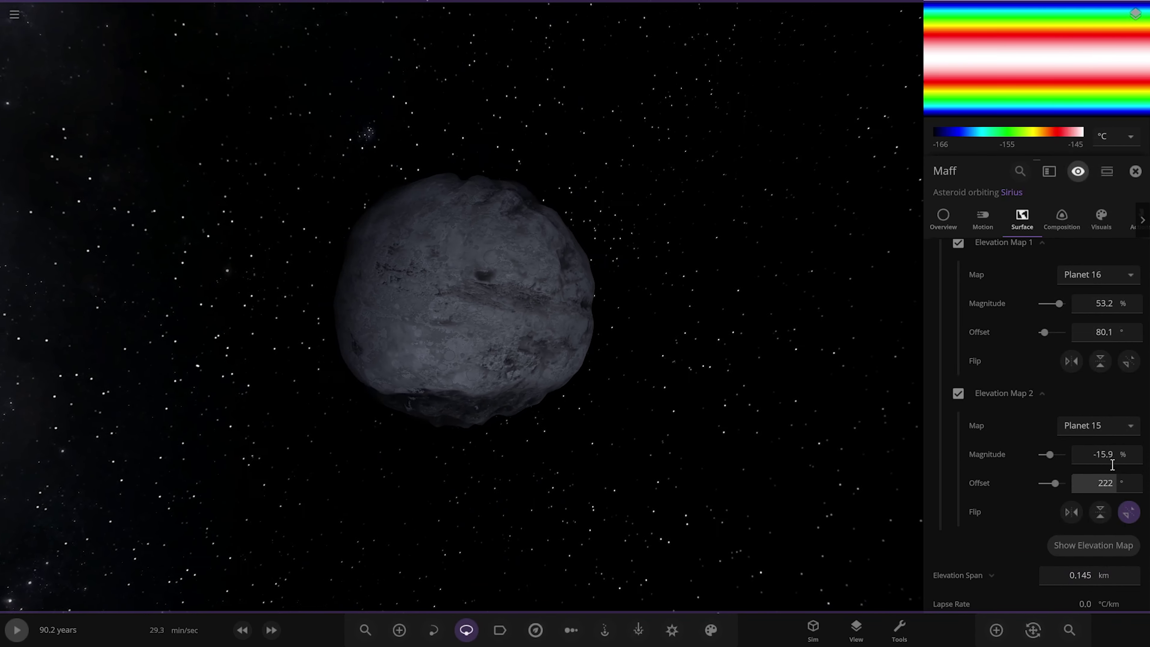
{"action": "left_click", "coordinate": [1091, 275]}
{"action": "left_click", "coordinate": [1095, 570]}
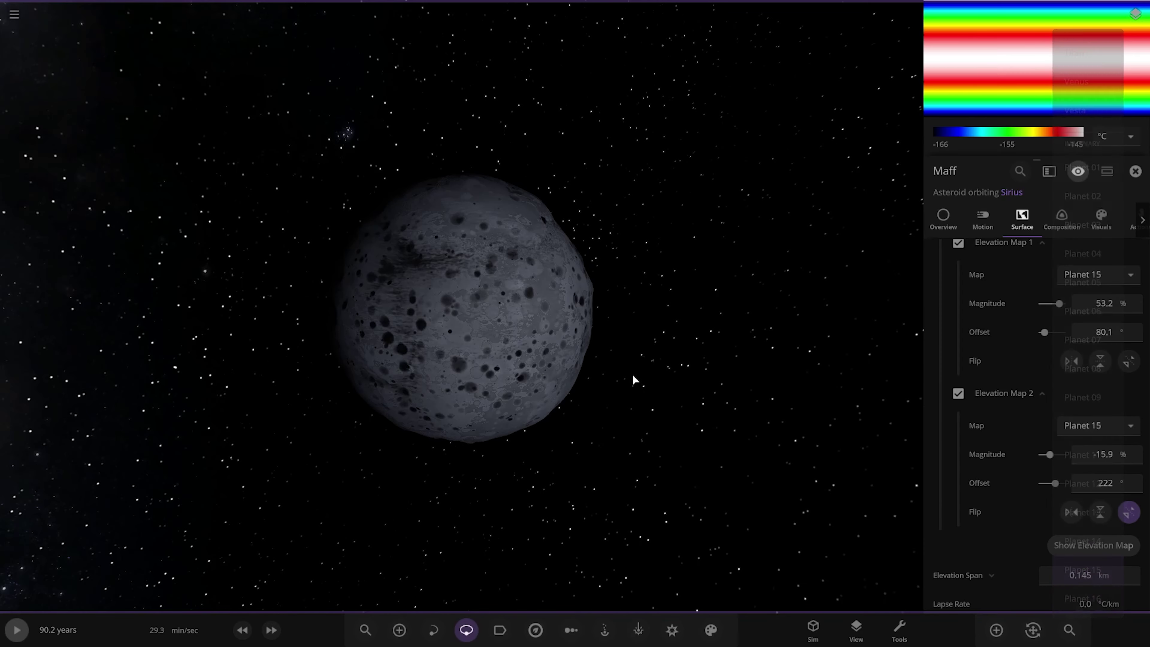
{"action": "scroll", "coordinate": [532, 349], "scroll_direction": "up", "scroll_amount": 5}
{"action": "scroll", "coordinate": [654, 362], "scroll_direction": "down", "scroll_amount": 2}
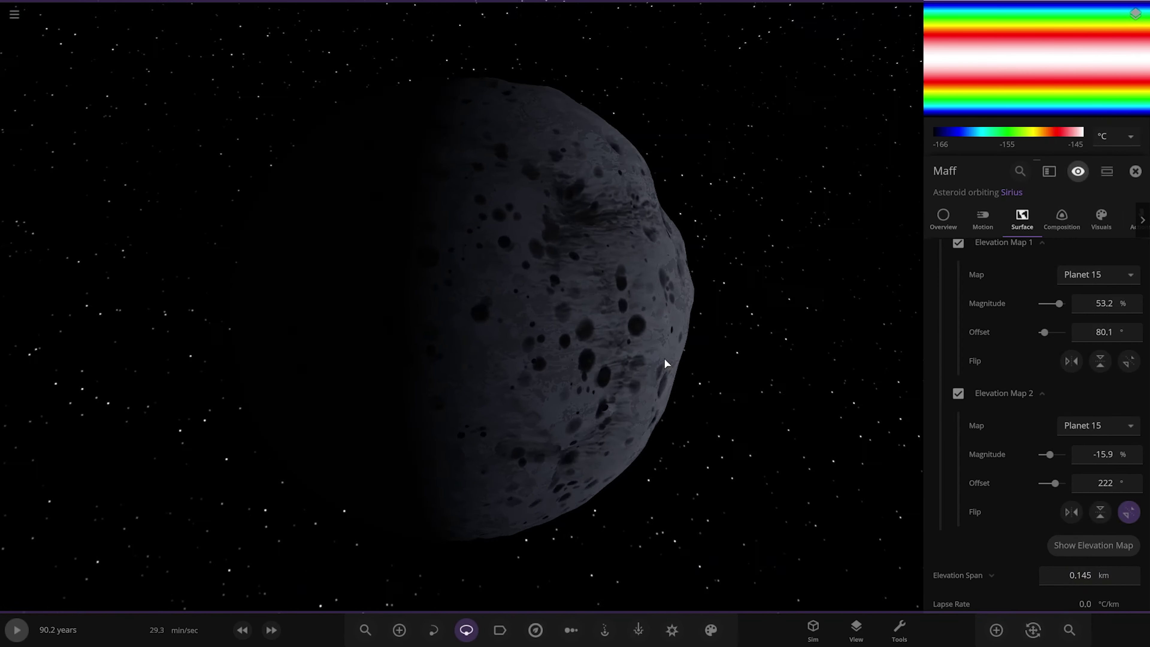
{"action": "left_click", "coordinate": [1101, 218]}
- Expand Base Color and darken Maff's middle elevation colour to dark grey
{"action": "scroll", "coordinate": [1023, 462], "scroll_direction": "down", "scroll_amount": 4}
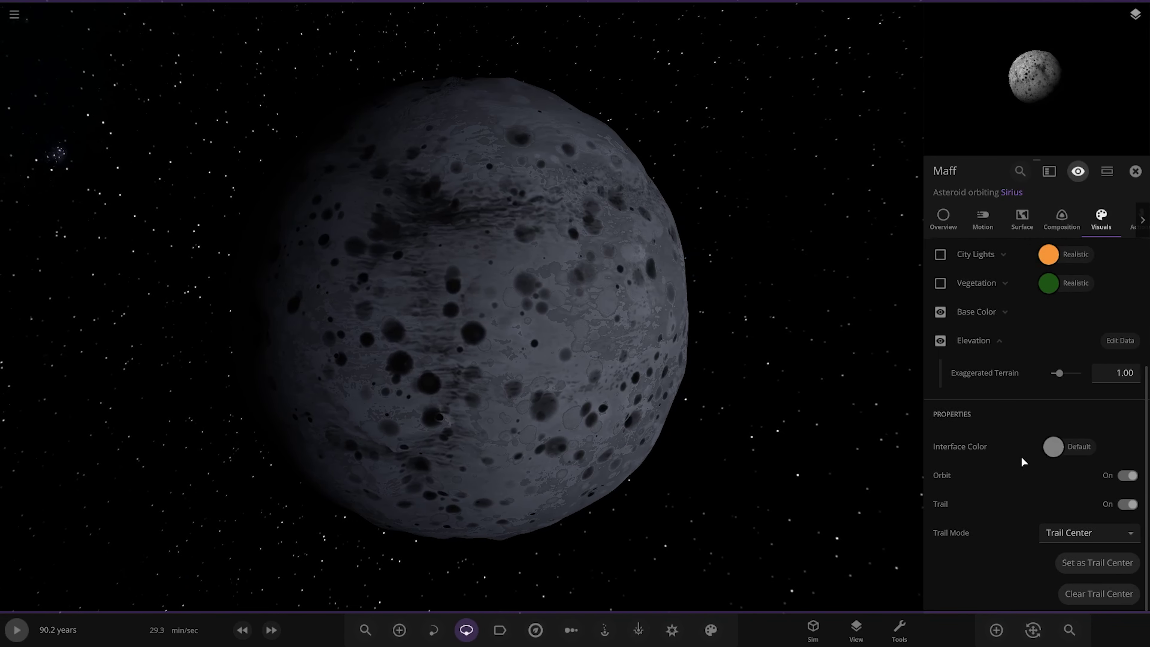
{"action": "scroll", "coordinate": [1009, 430], "scroll_direction": "up", "scroll_amount": 2}
{"action": "left_click", "coordinate": [1004, 393]}
{"action": "scroll", "coordinate": [1054, 499], "scroll_direction": "down", "scroll_amount": 3}
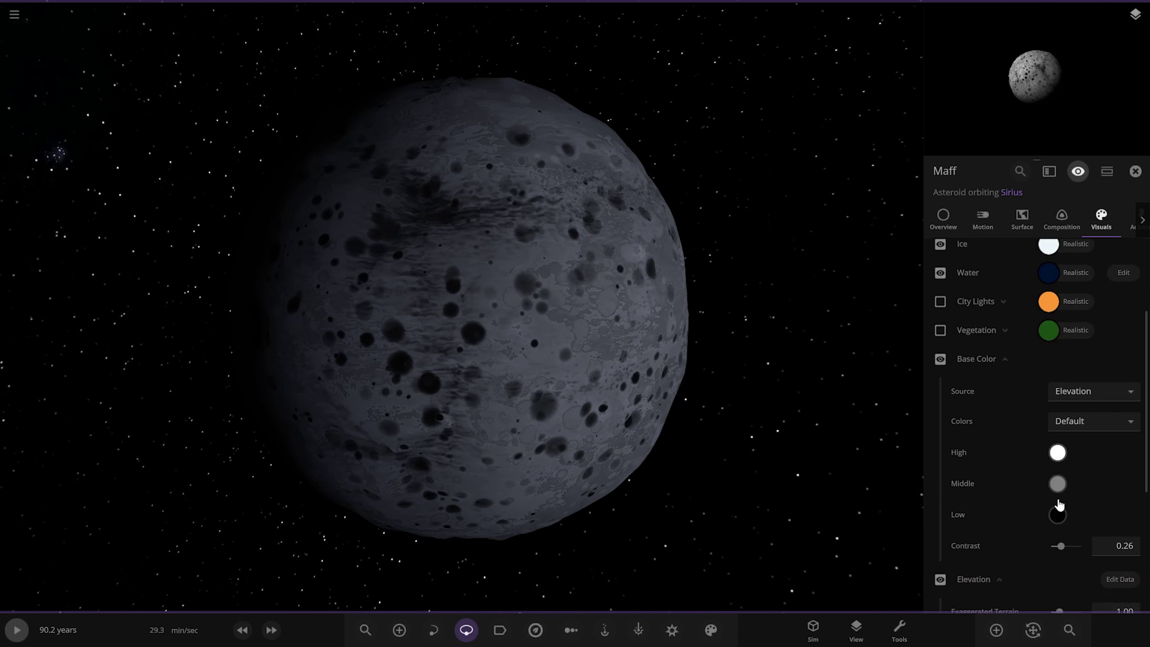
{"action": "left_click", "coordinate": [1057, 387]}
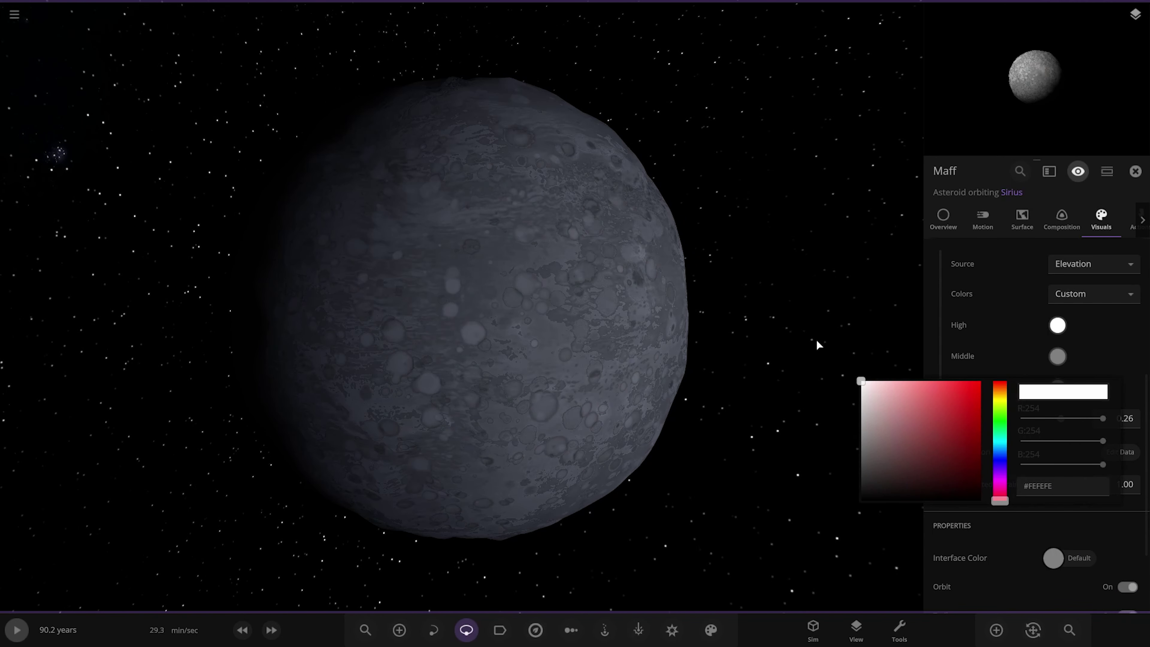
{"action": "left_click", "coordinate": [749, 548]}
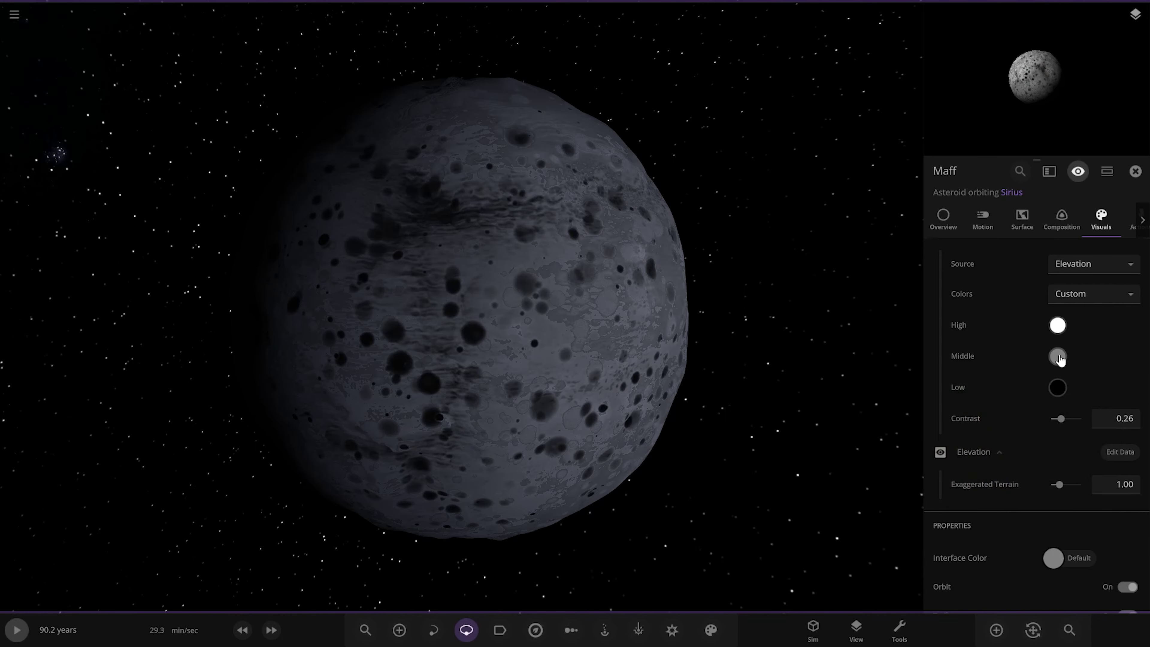
{"action": "left_click", "coordinate": [1058, 356]}
{"action": "mouse_move", "coordinate": [873, 424]}
{"action": "left_mouse_down"}
{"action": "mouse_move", "coordinate": [811, 428]}
{"action": "mouse_move", "coordinate": [798, 449]}
{"action": "left_mouse_up"}
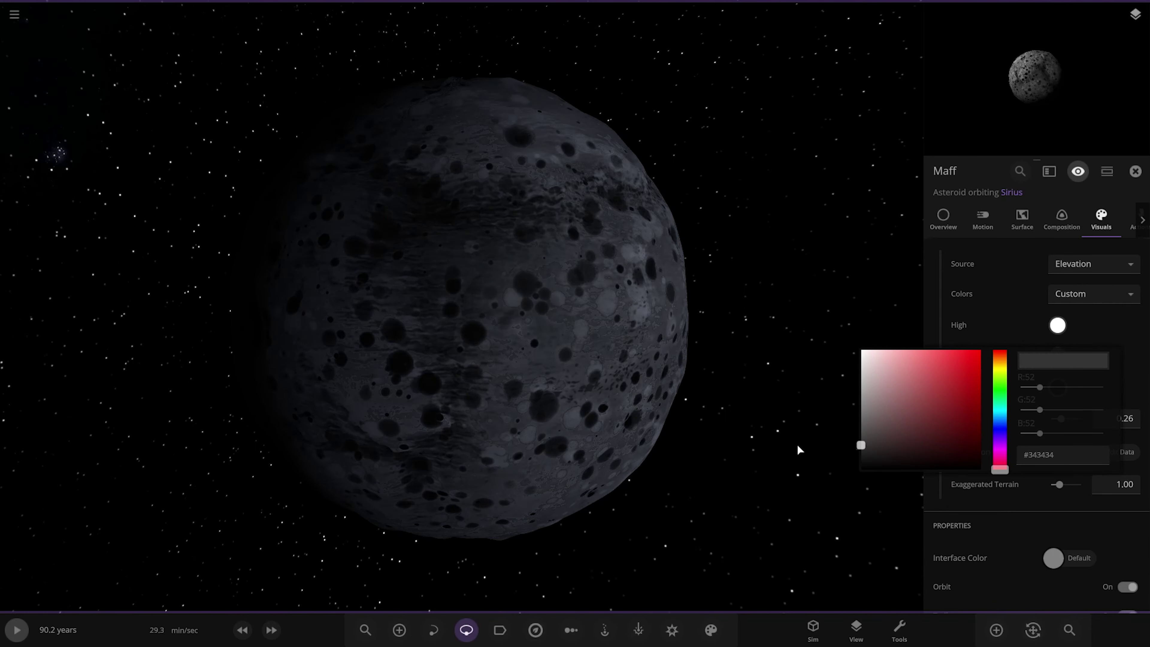
{"action": "left_click", "coordinate": [800, 449]}
{"action": "left_click", "coordinate": [1060, 327]}
{"action": "left_click_drag", "start_coordinate": [903, 403], "coordinate": [811, 300]}
{"action": "left_click", "coordinate": [809, 300]}
{"action": "right_click_drag", "start_coordinate": [656, 323], "coordinate": [529, 341]}
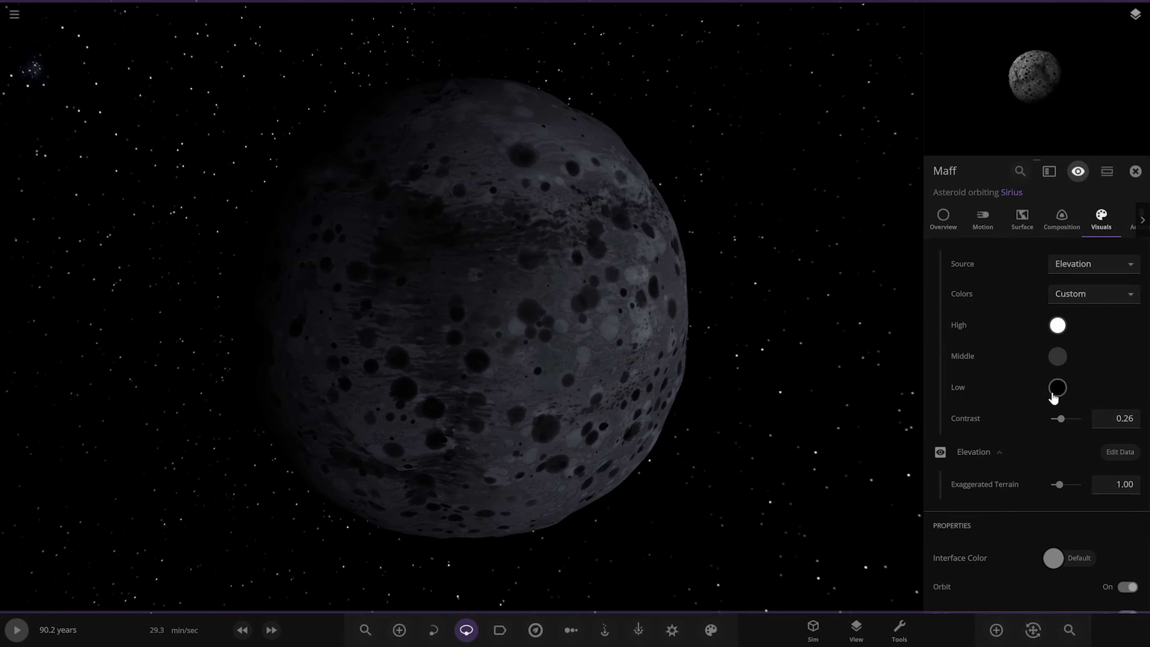
- Make the low and middle colours dark brown and the high colour pale cream #CDC9C1
{"action": "left_click", "coordinate": [1054, 398]}
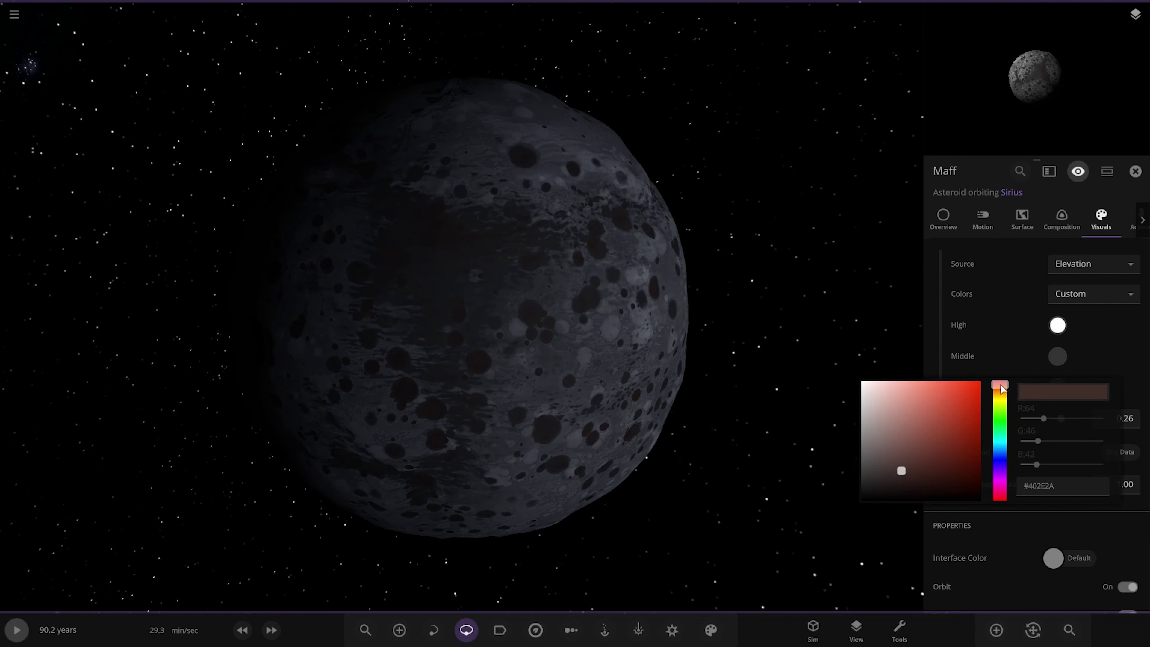
{"action": "left_click", "coordinate": [1056, 356]}
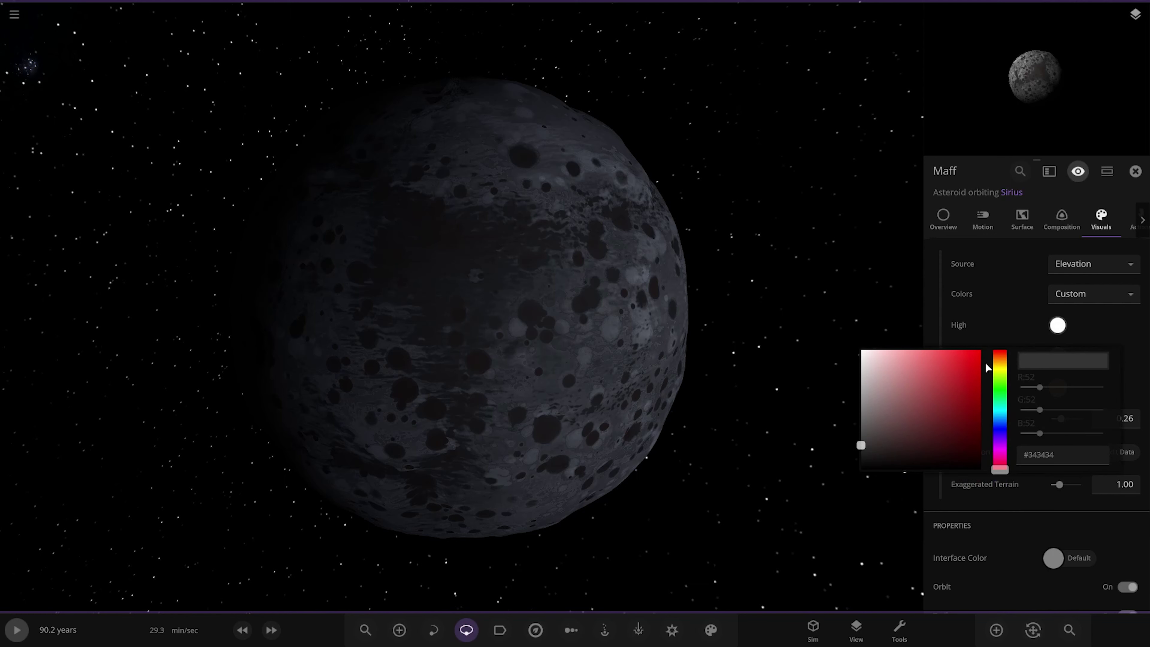
{"action": "left_click", "coordinate": [877, 444]}
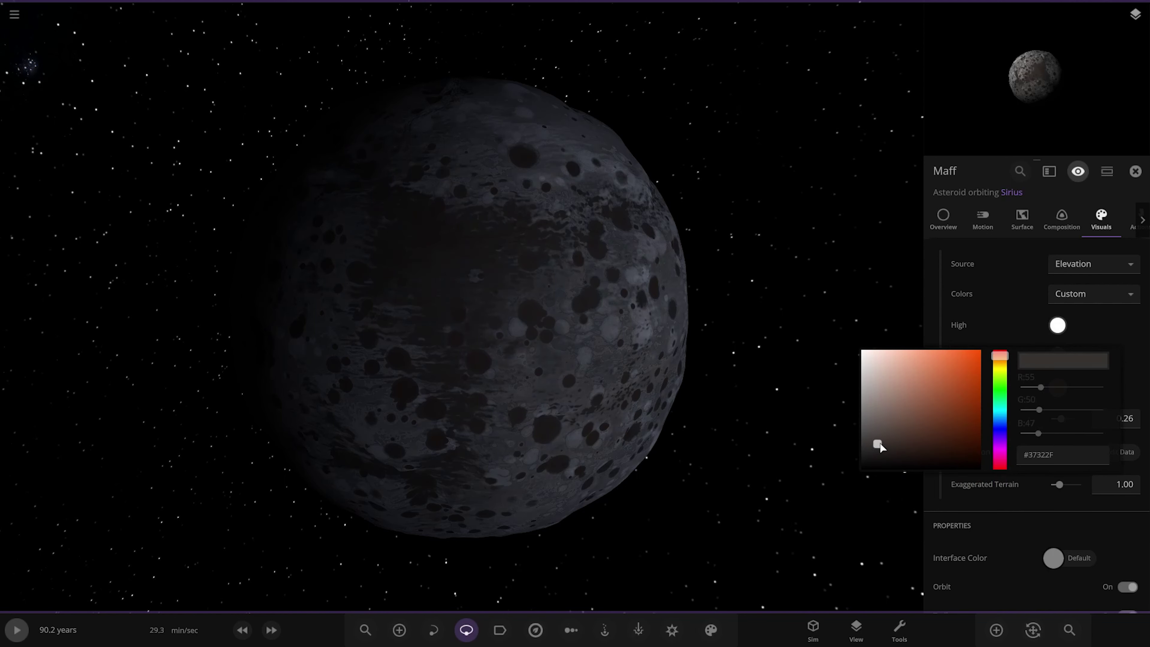
{"action": "left_click_drag", "start_coordinate": [584, 381], "coordinate": [461, 382]}
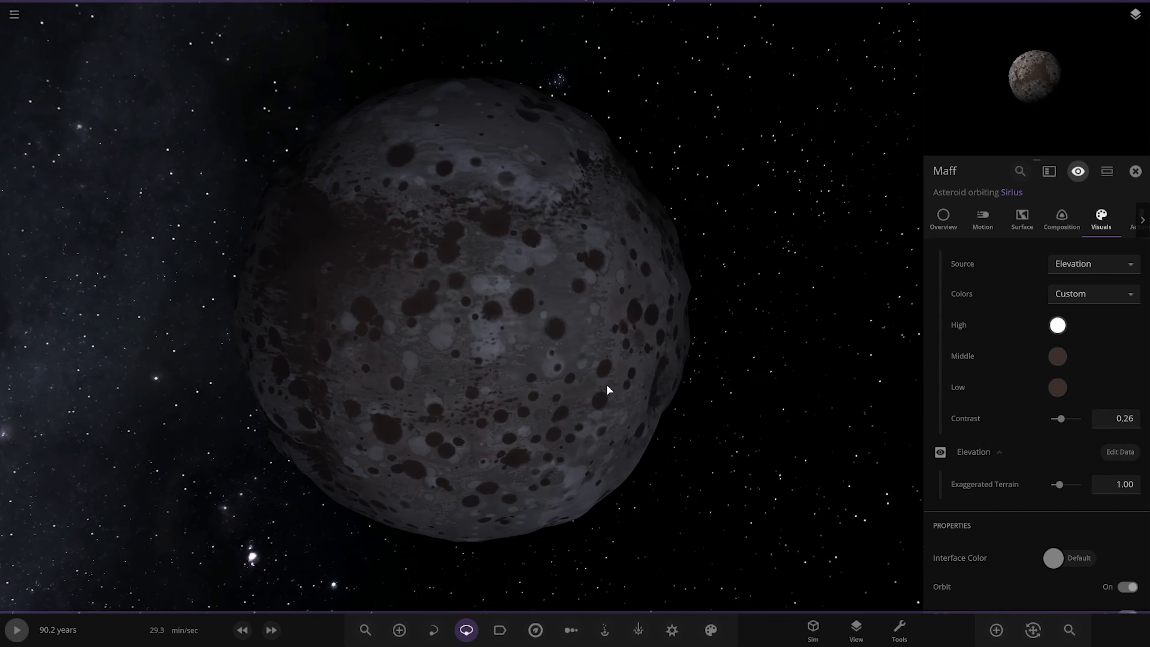
{"action": "left_click", "coordinate": [1043, 325]}
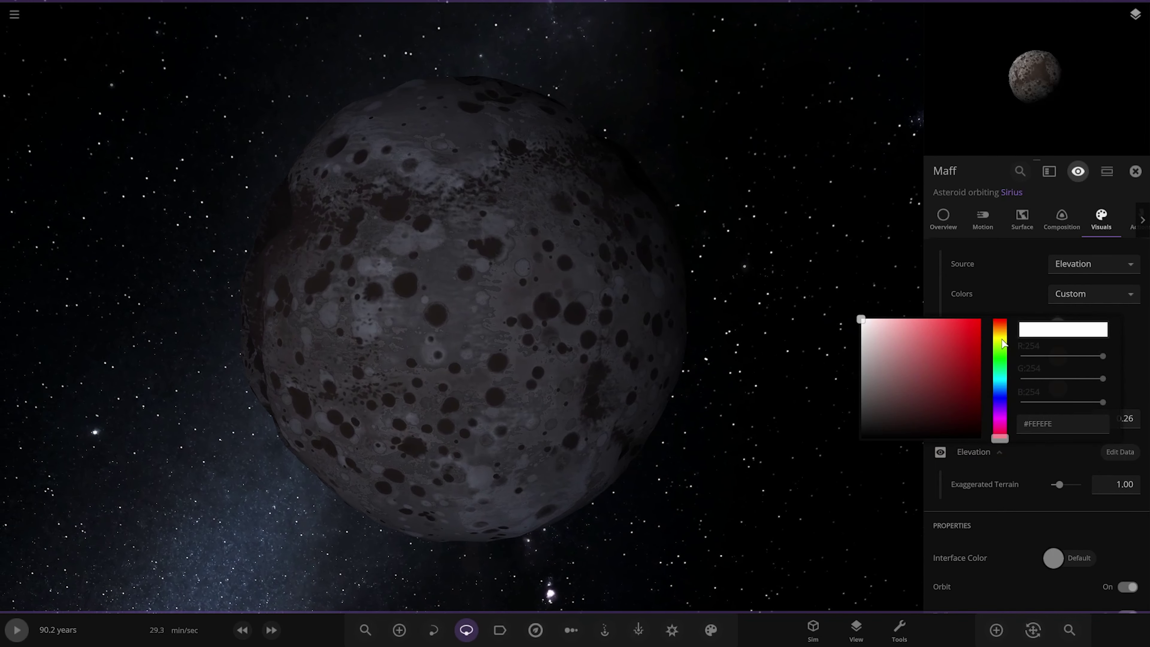
{"action": "left_click", "coordinate": [1002, 340]}
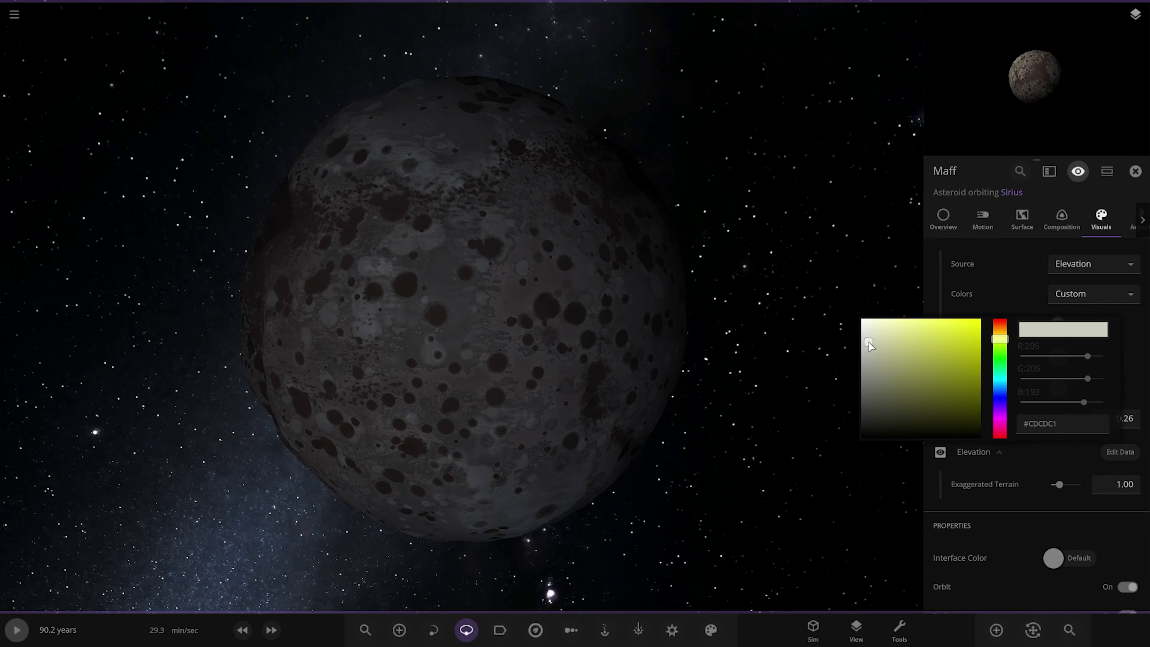
{"action": "left_click", "coordinate": [996, 331]}
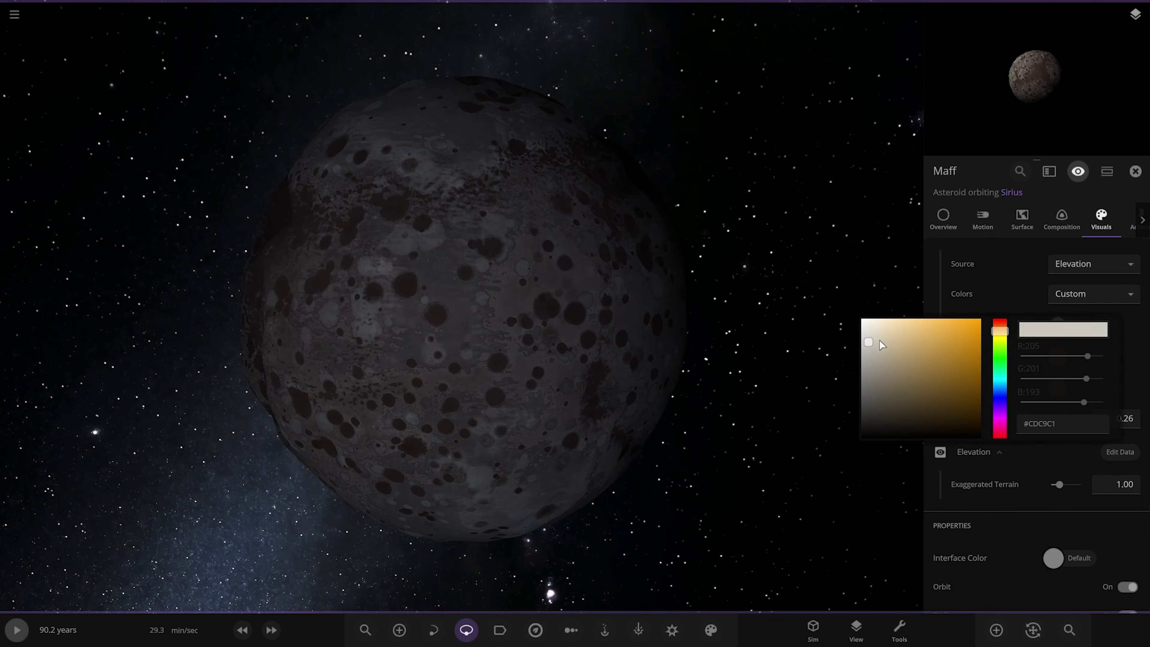
{"action": "left_click", "coordinate": [718, 308]}
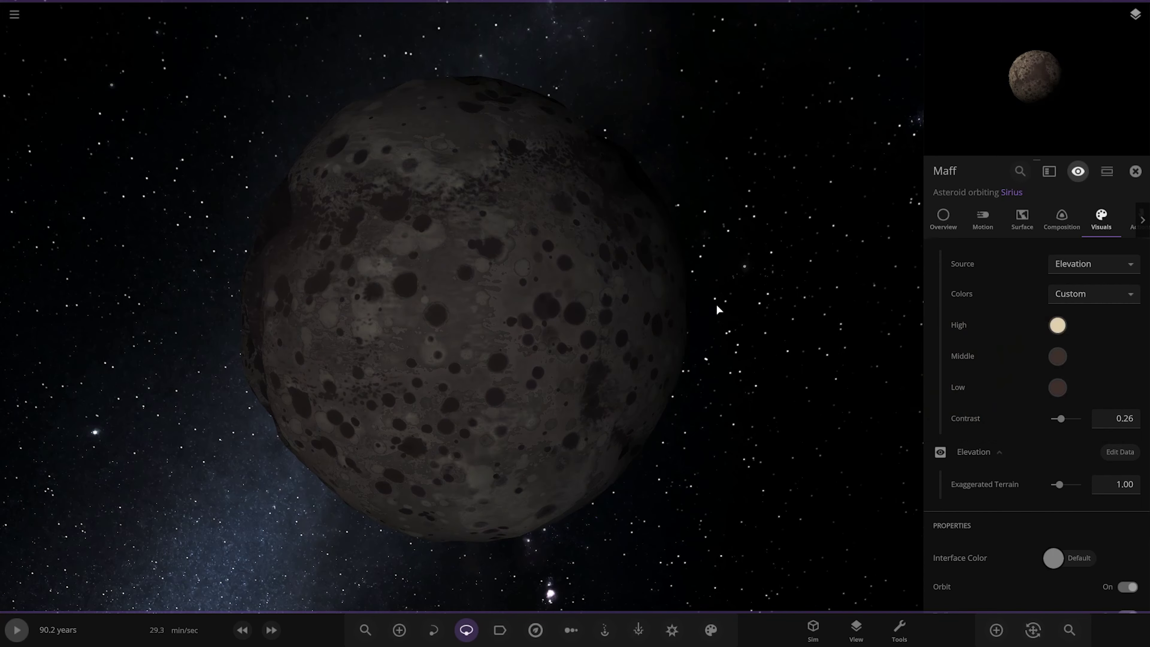
{"action": "left_click_drag", "start_coordinate": [719, 308], "coordinate": [872, 308]}
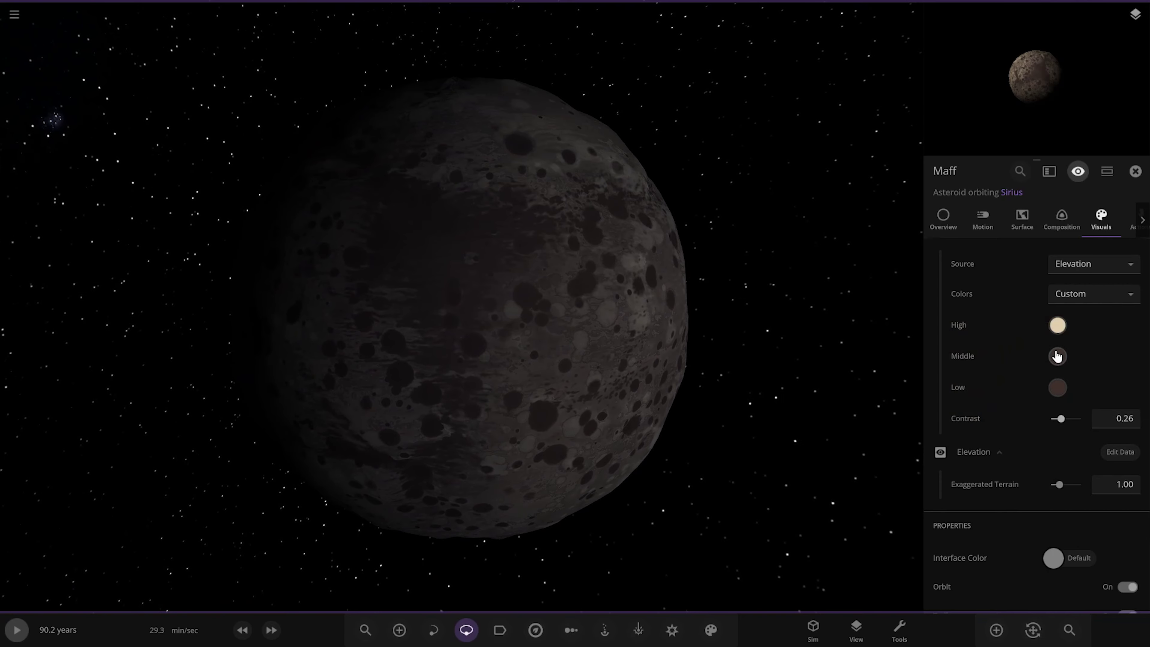
- Raise Maff's Exaggerated Terrain to 5.00
{"action": "left_click_drag", "start_coordinate": [1063, 489], "coordinate": [1086, 485]}
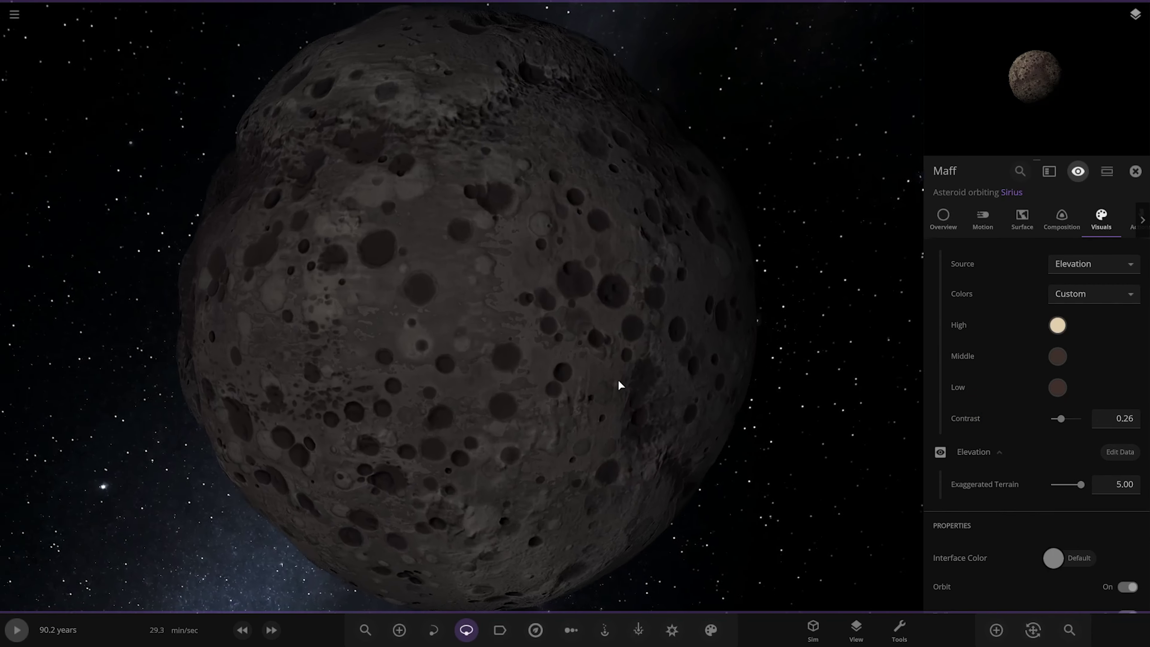
{"action": "left_click_drag", "start_coordinate": [619, 384], "coordinate": [850, 393]}
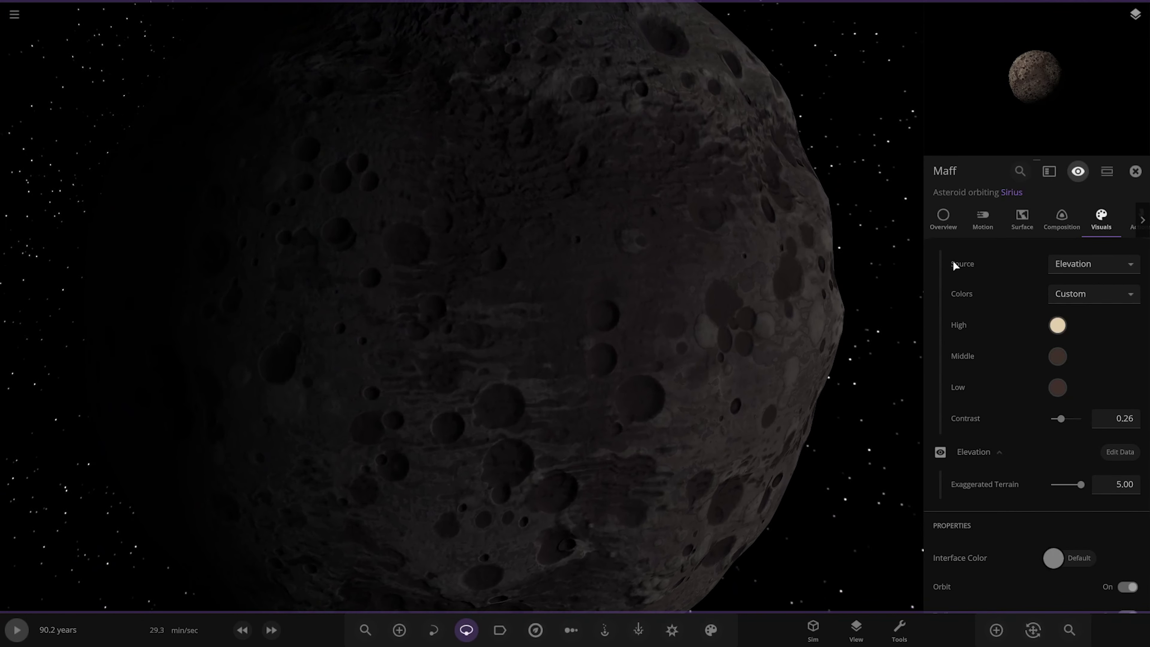
{"action": "left_click", "coordinate": [944, 222]}
{"action": "scroll", "coordinate": [811, 322], "scroll_direction": "down", "scroll_amount": 6}
{"action": "scroll", "coordinate": [765, 292], "scroll_direction": "down", "scroll_amount": 7}
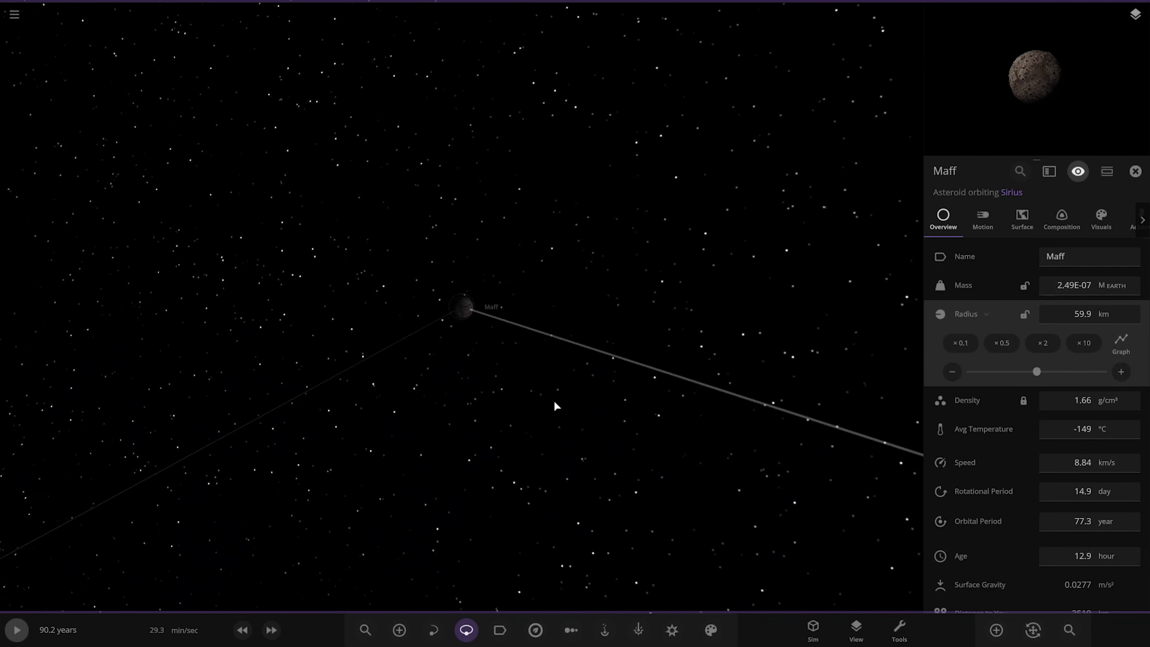
{"action": "scroll", "coordinate": [543, 410], "scroll_direction": "down", "scroll_amount": 12}
{"action": "left_click", "coordinate": [1024, 218]}
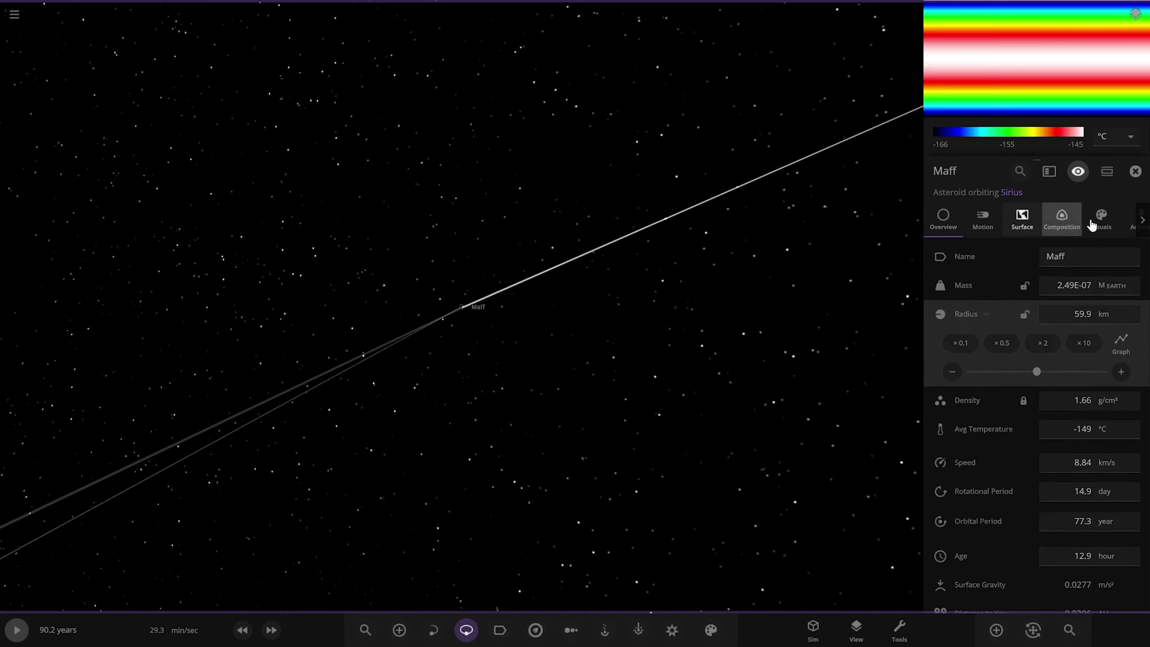
{"action": "left_click", "coordinate": [1080, 221]}
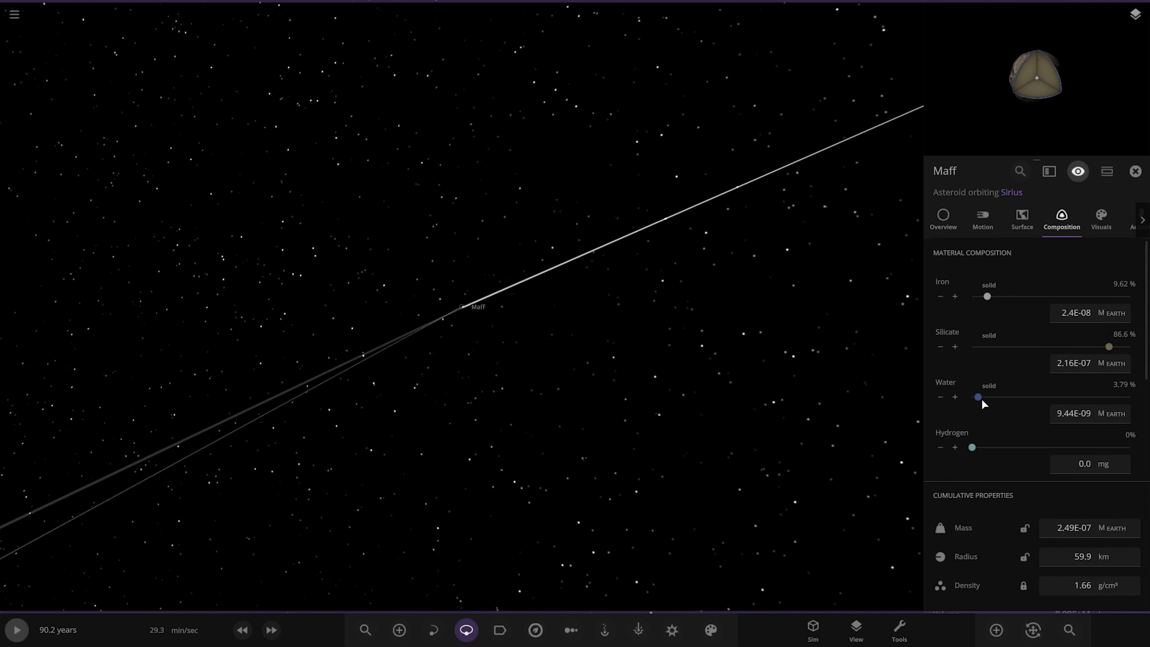
{"action": "left_click_drag", "start_coordinate": [982, 400], "coordinate": [977, 402]}
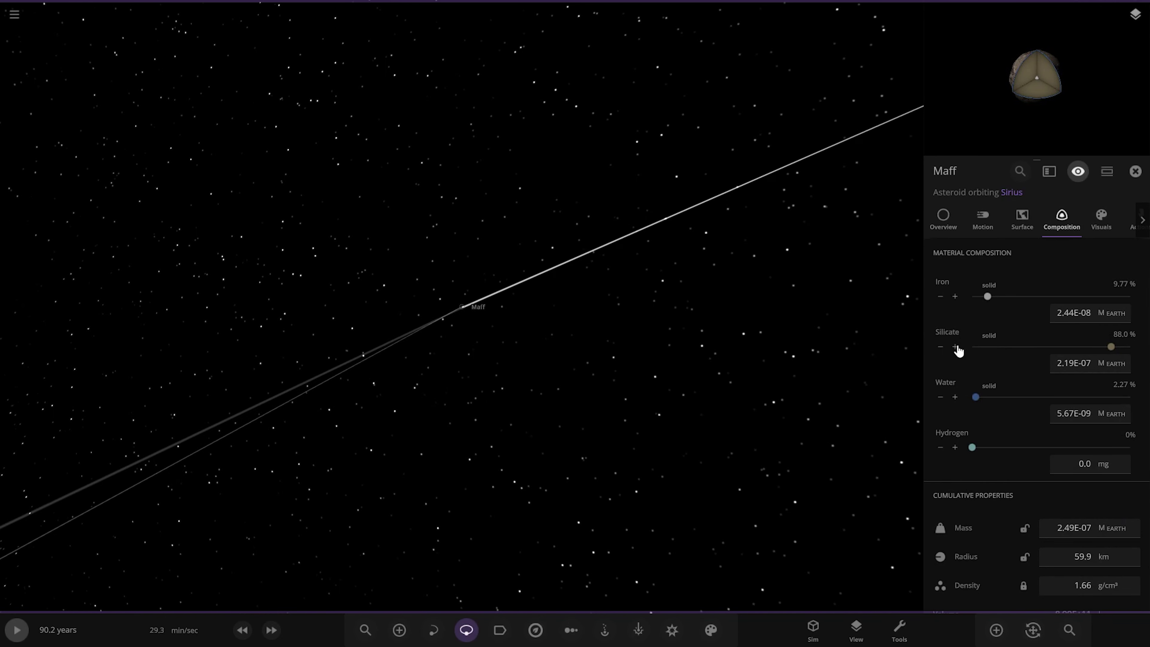
{"action": "left_click_drag", "start_coordinate": [850, 376], "coordinate": [765, 324]}
- Set Maff's orbital eccentricity to 0.32, then nudge it up to 0.398
{"action": "left_click", "coordinate": [982, 220]}
{"action": "scroll", "coordinate": [1034, 493], "scroll_direction": "down", "scroll_amount": 5}
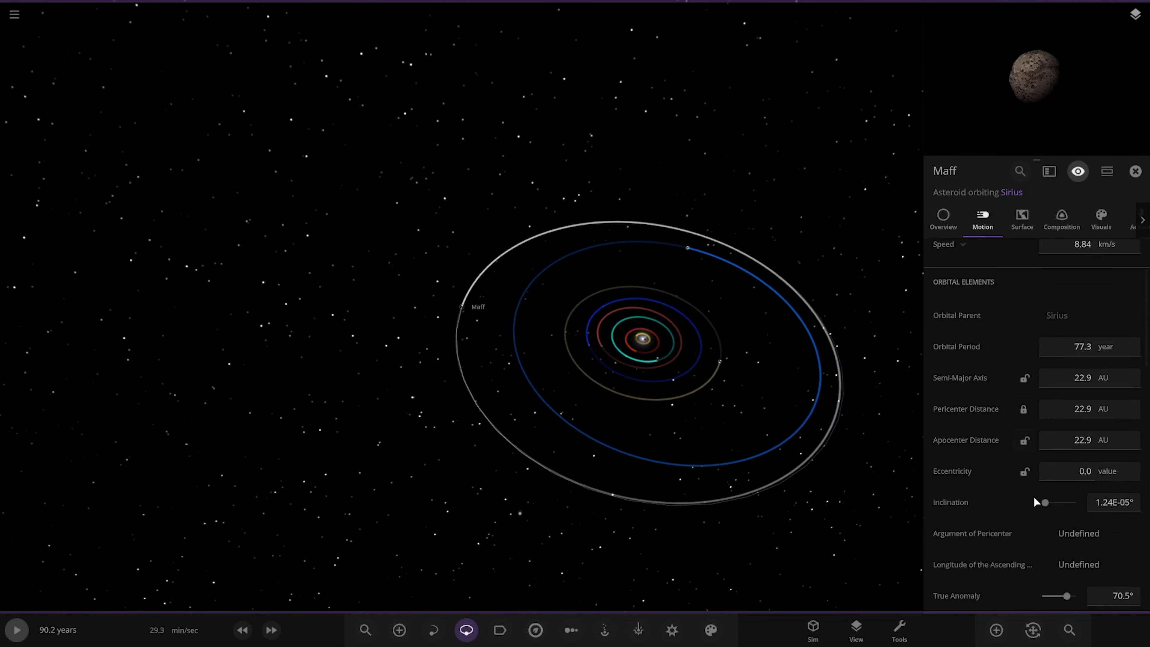
{"action": "scroll", "coordinate": [1041, 480], "scroll_direction": "up", "scroll_amount": 3}
{"action": "left_click", "coordinate": [1065, 380]}
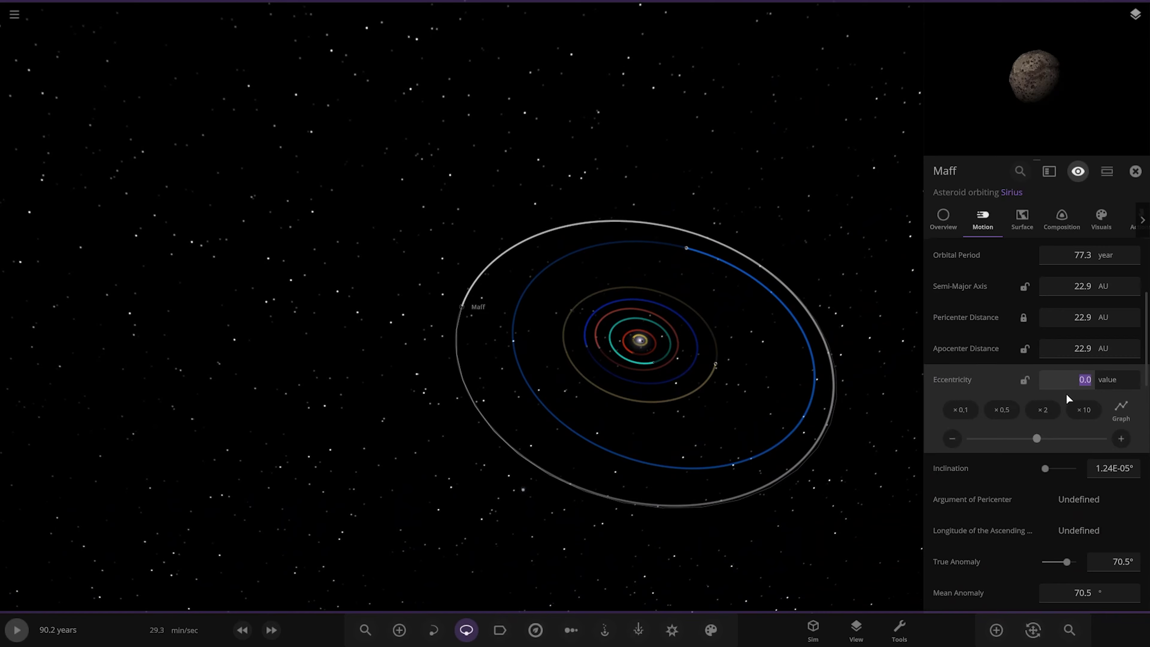
{"action": "type", "text": "0.32"}
{"action": "key", "text": "Return"}
{"action": "right_click_drag", "start_coordinate": [408, 277], "coordinate": [583, 342]}
{"action": "scroll", "coordinate": [670, 363], "scroll_direction": "down", "scroll_amount": 5}
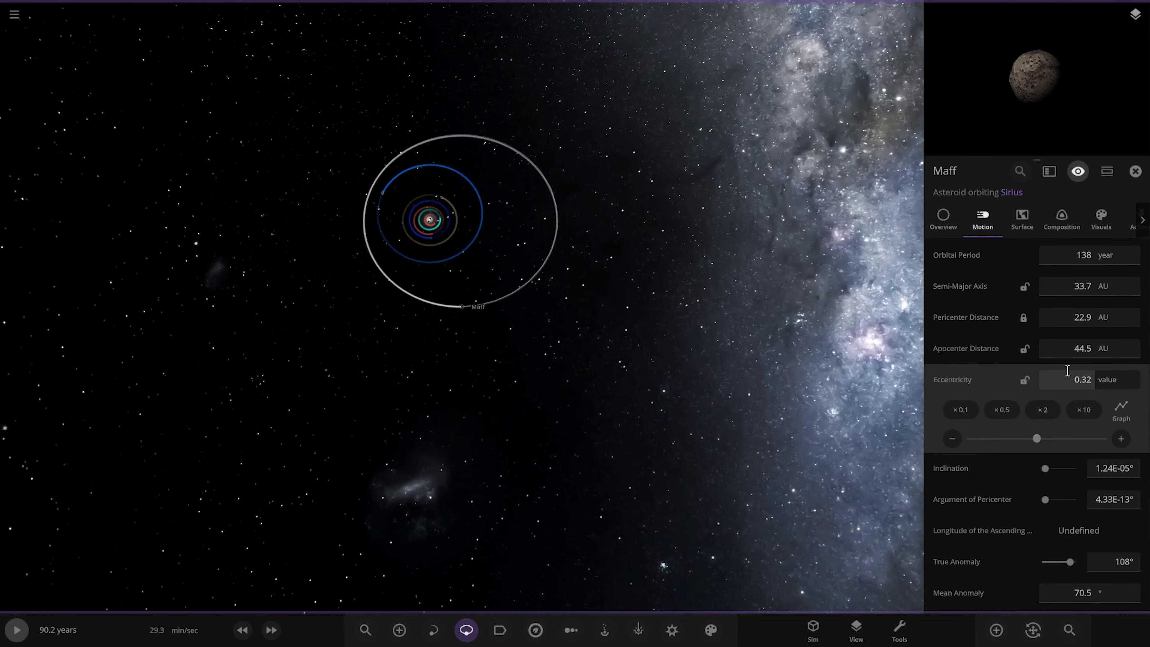
{"action": "left_click", "coordinate": [1120, 438]}
{"action": "scroll", "coordinate": [1047, 377], "scroll_direction": "up", "scroll_amount": 4}
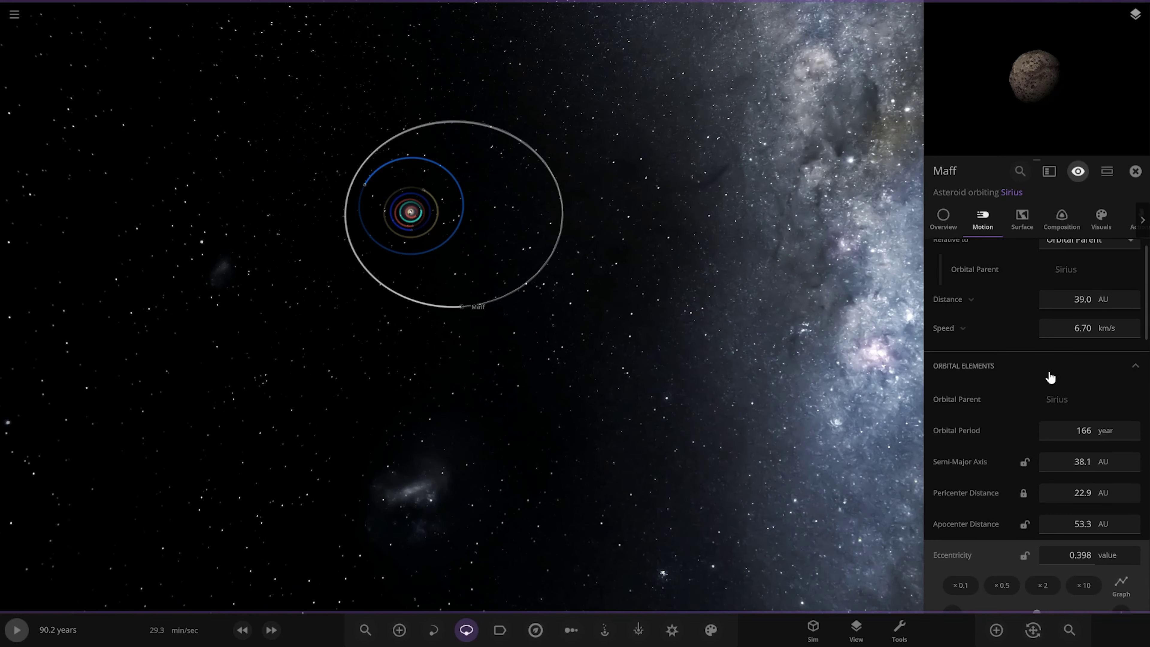
- Shorten Maff's orbital period to 5.33 years, pulling it closer to Sirius
{"action": "left_click", "coordinate": [1059, 430]}
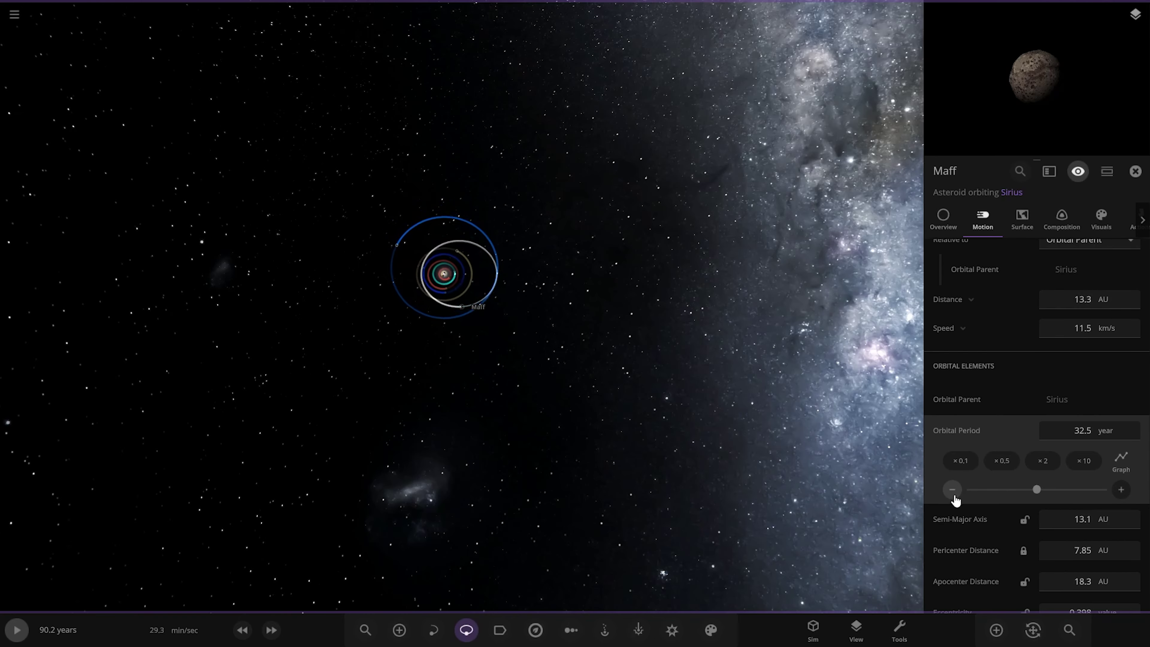
{"action": "scroll", "coordinate": [370, 396], "scroll_direction": "up", "scroll_amount": 5}
{"action": "left_click", "coordinate": [952, 494]}
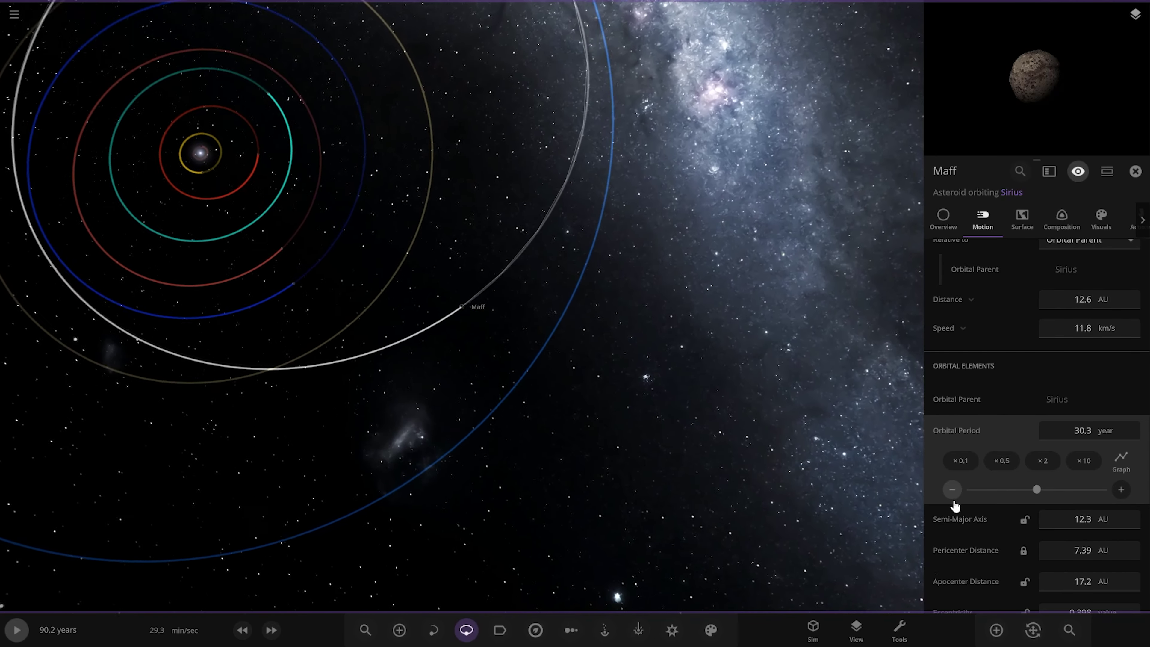
{"action": "left_click", "coordinate": [952, 489]}
{"action": "left_click", "coordinate": [952, 490]}
{"action": "left_click", "coordinate": [952, 489]}
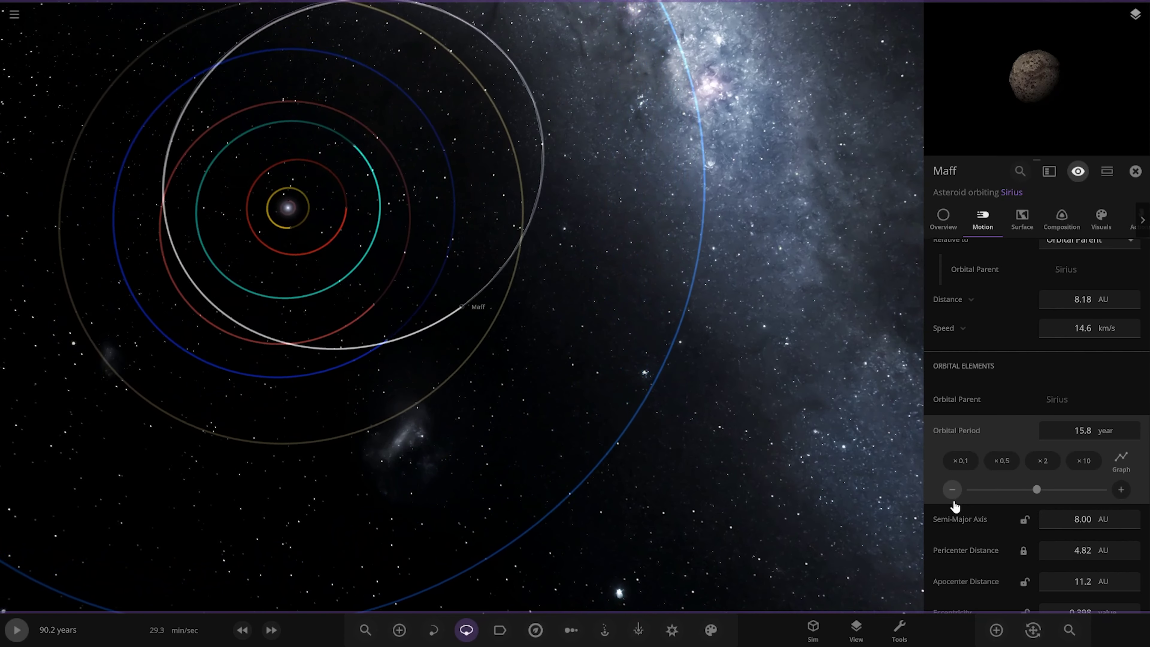
{"action": "left_click", "coordinate": [953, 490]}
{"action": "left_click", "coordinate": [953, 489]}
{"action": "left_click", "coordinate": [952, 489]}
{"action": "left_click", "coordinate": [953, 490]}
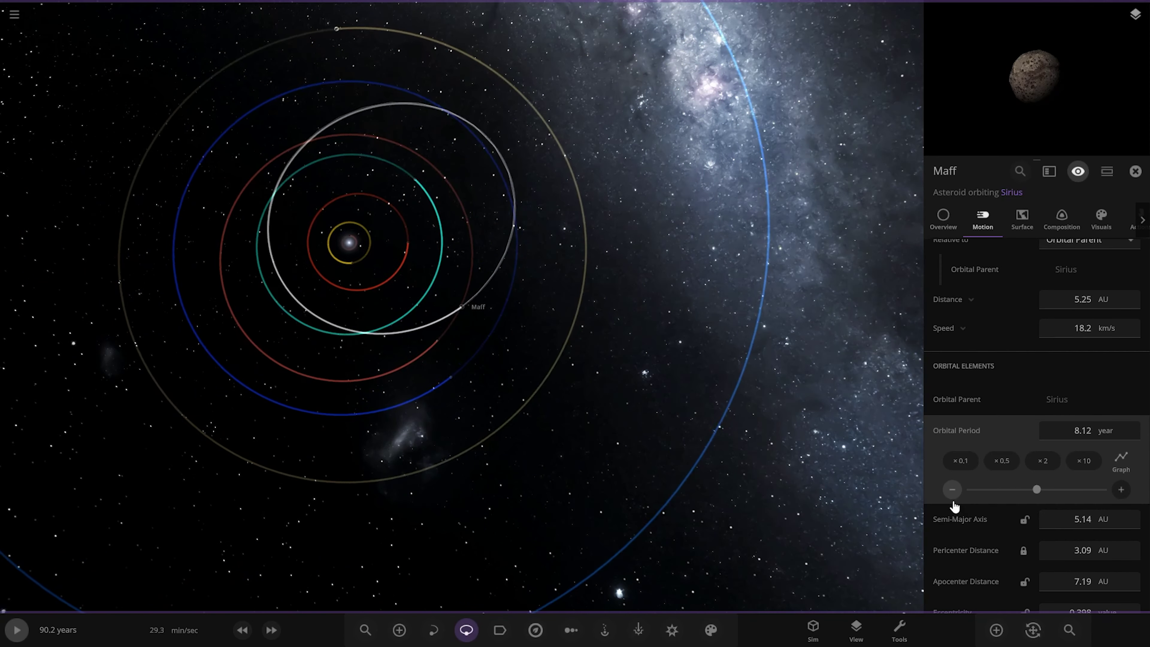
{"action": "left_click", "coordinate": [952, 489]}
{"action": "left_click", "coordinate": [952, 490]}
{"action": "scroll", "coordinate": [1024, 500], "scroll_direction": "down", "scroll_amount": 2}
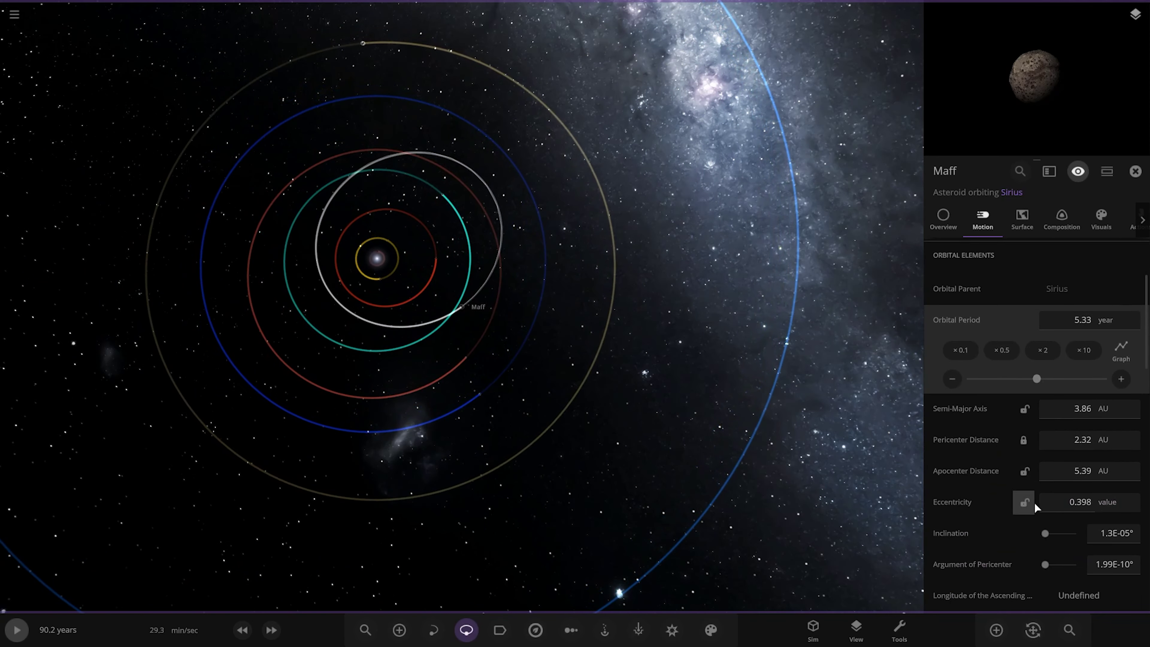
- Increase Maff's eccentricity step by step to 0.709
{"action": "left_click", "coordinate": [1079, 502]}
{"action": "scroll", "coordinate": [1061, 517], "scroll_direction": "down", "scroll_amount": 1}
{"action": "left_click", "coordinate": [1126, 503]}
{"action": "left_click", "coordinate": [1126, 504]}
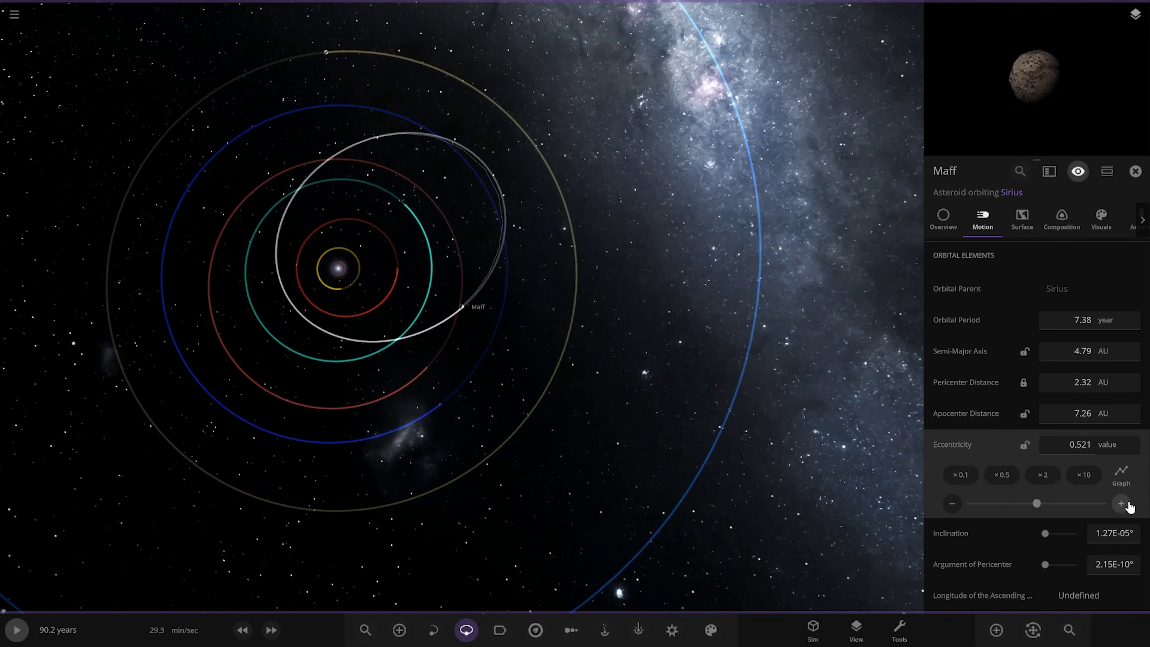
{"action": "left_click", "coordinate": [1126, 504]}
{"action": "left_click", "coordinate": [1126, 504]}
{"action": "left_click", "coordinate": [1126, 504]}
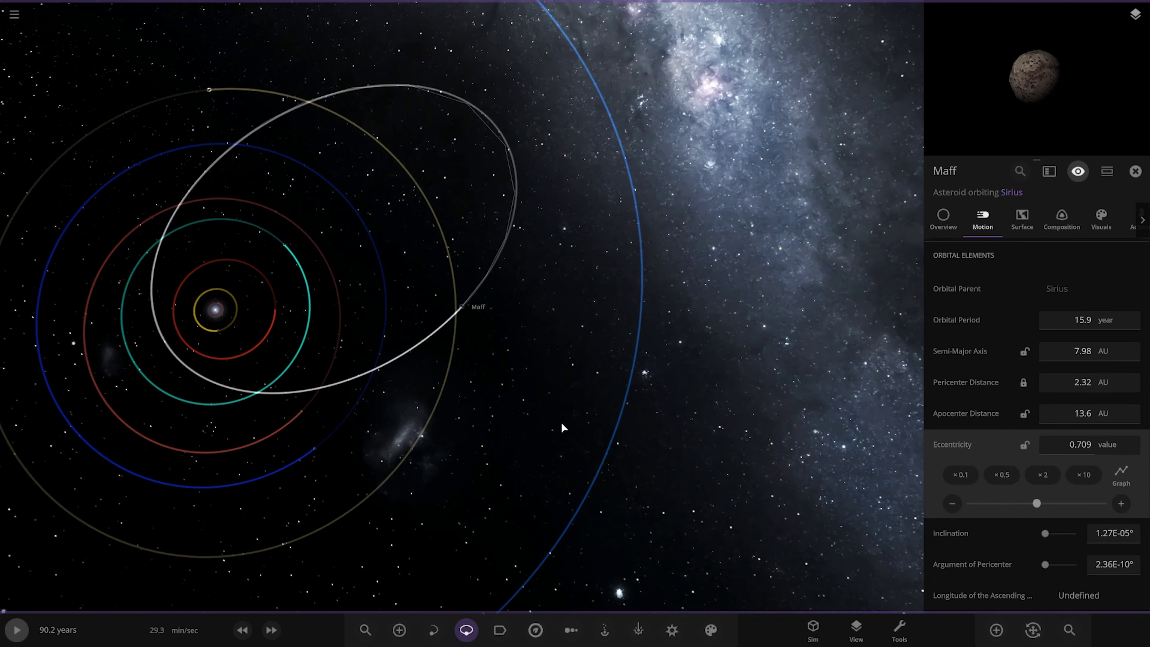
{"action": "right_click_drag", "start_coordinate": [561, 427], "coordinate": [408, 262]}
- Inspect the planet Janetas, then reselect the asteroid Maff
{"action": "scroll", "coordinate": [418, 277], "scroll_direction": "down", "scroll_amount": 6}
{"action": "scroll", "coordinate": [439, 300], "scroll_direction": "up", "scroll_amount": 2}
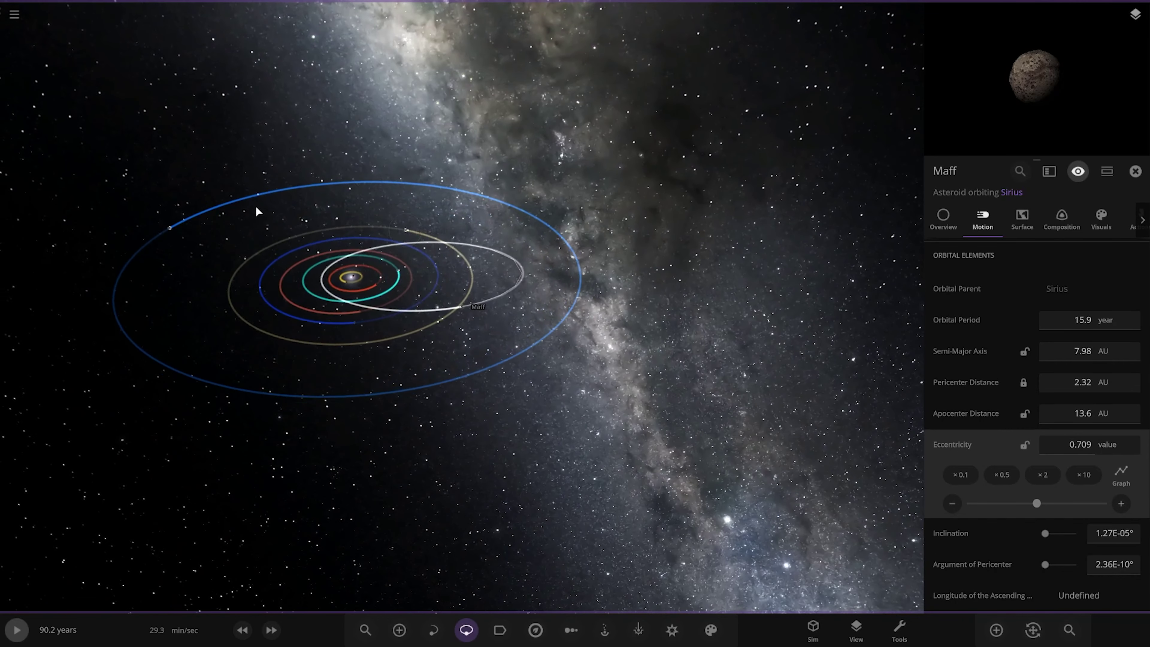
{"action": "scroll", "coordinate": [163, 231], "scroll_direction": "up", "scroll_amount": 5}
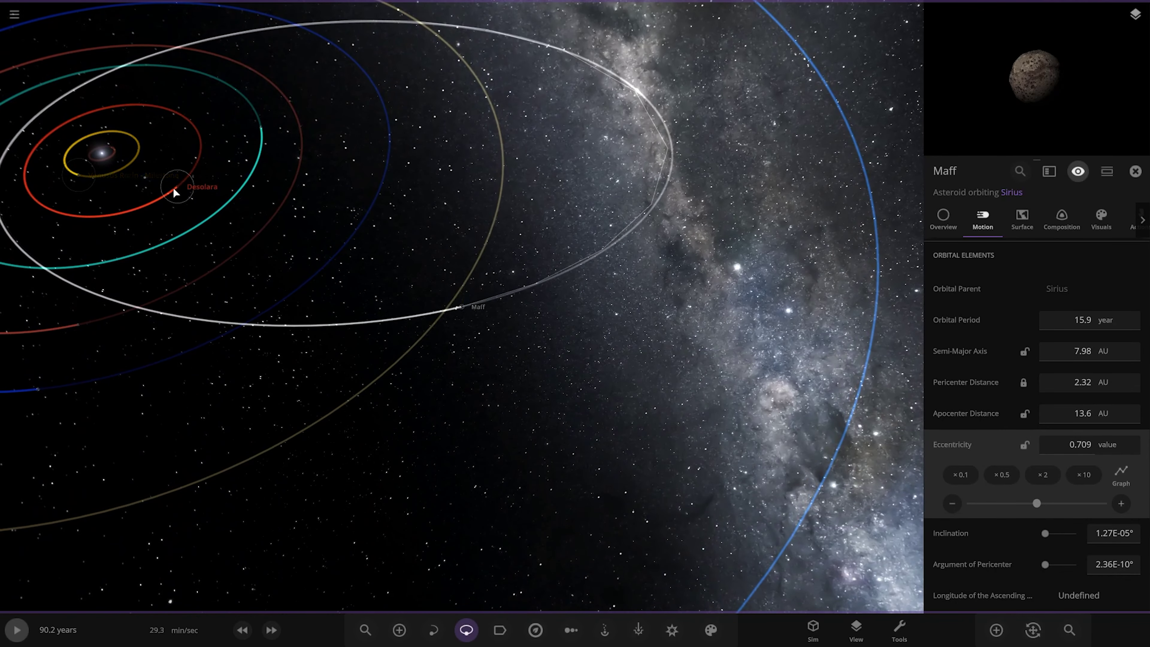
{"action": "left_click", "coordinate": [257, 136]}
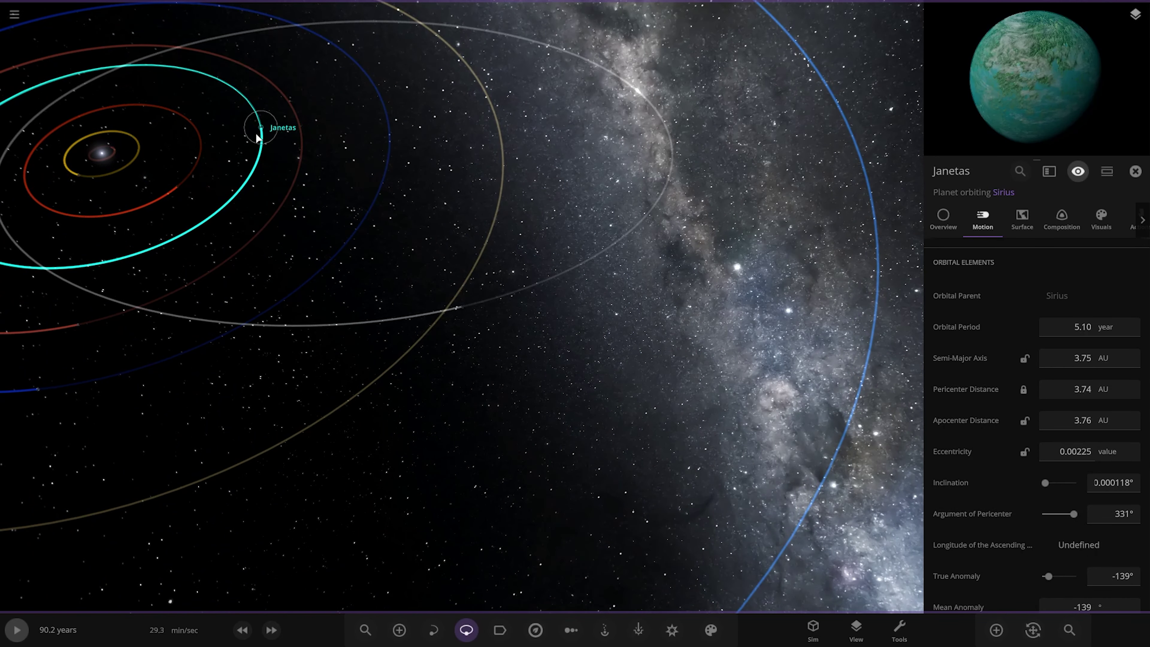
{"action": "scroll", "coordinate": [26, 167], "scroll_direction": "down", "scroll_amount": 4}
{"action": "left_click_drag", "start_coordinate": [25, 167], "coordinate": [83, 300]}
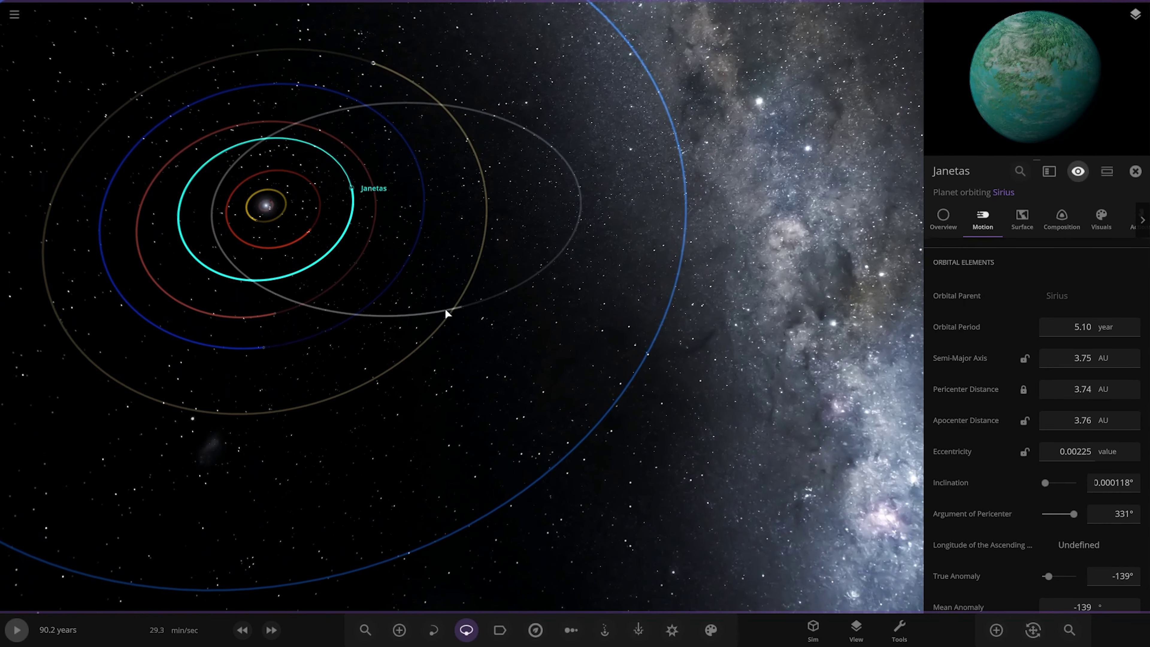
{"action": "left_click", "coordinate": [459, 308]}
- Tilt Maff's orbit to about 6.92° inclination
{"action": "scroll", "coordinate": [994, 430], "scroll_direction": "down", "scroll_amount": 2}
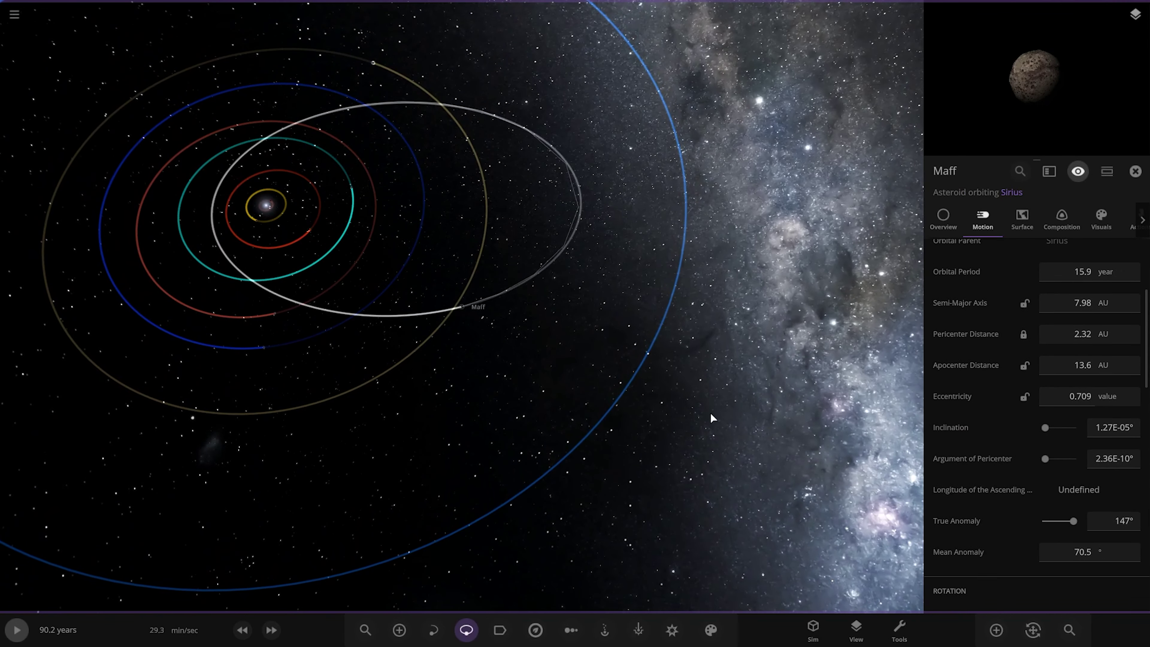
{"action": "left_click_drag", "start_coordinate": [709, 413], "coordinate": [390, 298]}
{"action": "scroll", "coordinate": [661, 296], "scroll_direction": "down", "scroll_amount": 3}
{"action": "scroll", "coordinate": [511, 335], "scroll_direction": "up", "scroll_amount": 2}
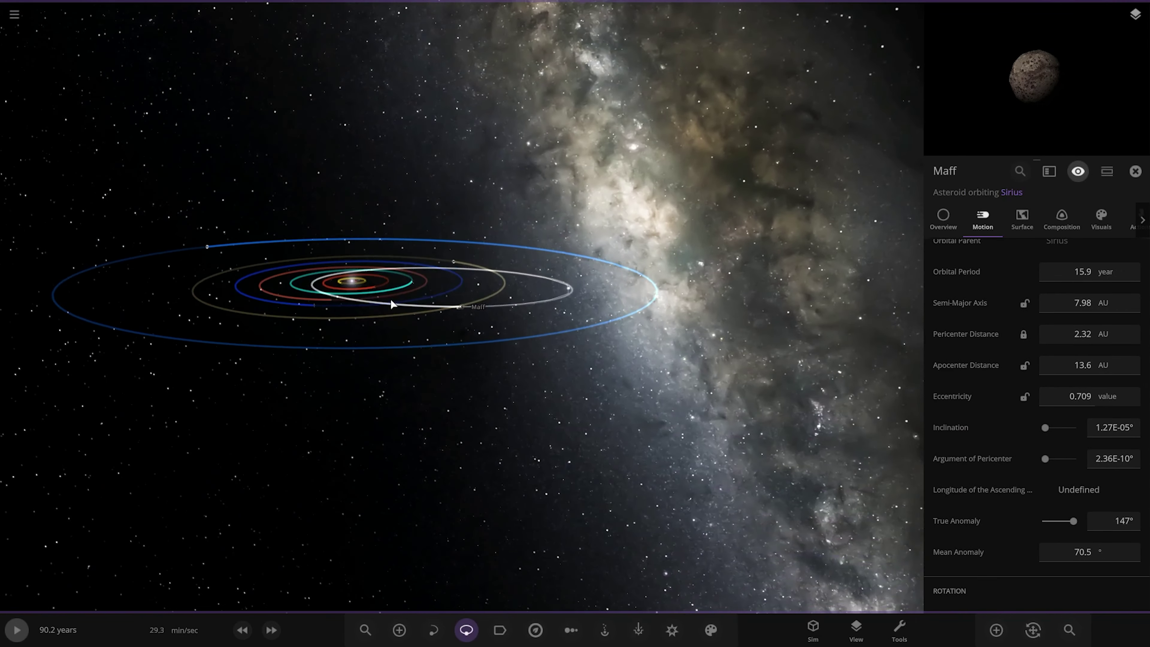
{"action": "scroll", "coordinate": [1041, 407], "scroll_direction": "up", "scroll_amount": 2}
{"action": "scroll", "coordinate": [1046, 446], "scroll_direction": "down", "scroll_amount": 3}
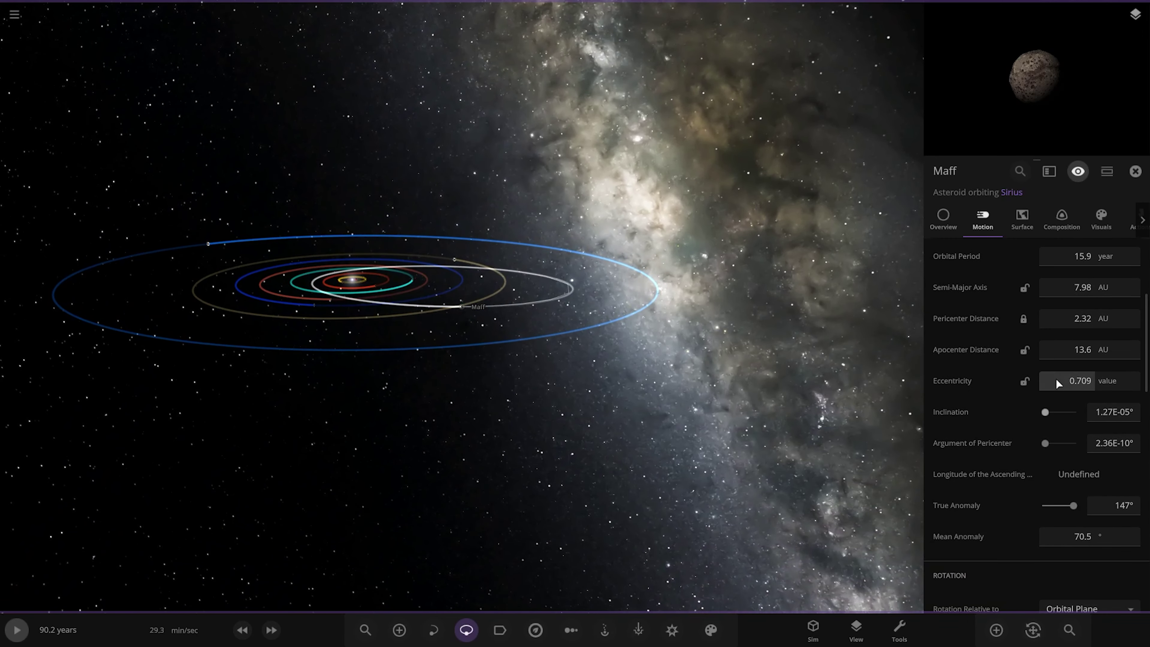
{"action": "left_click_drag", "start_coordinate": [1047, 416], "coordinate": [1048, 415]}
{"action": "left_click_drag", "start_coordinate": [442, 370], "coordinate": [457, 349]}
{"action": "scroll", "coordinate": [526, 380], "scroll_direction": "up", "scroll_amount": 5}
- Centre the view on Sirius and bring up the main menu
{"action": "left_click", "coordinate": [951, 219]}
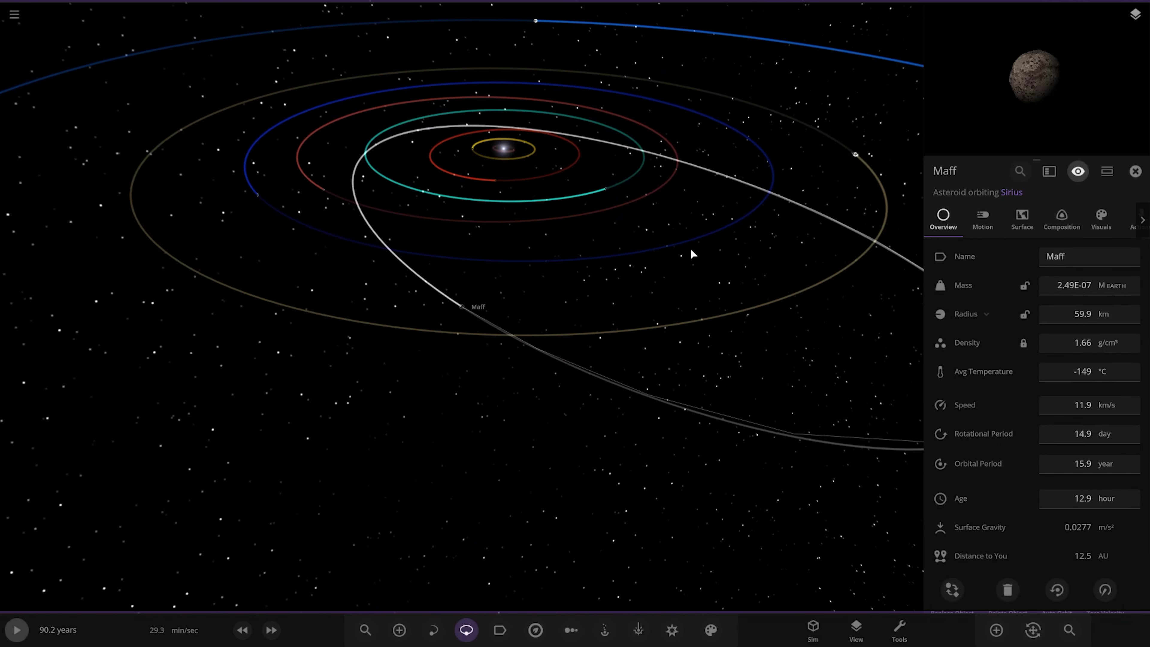
{"action": "double_click", "coordinate": [509, 149]}
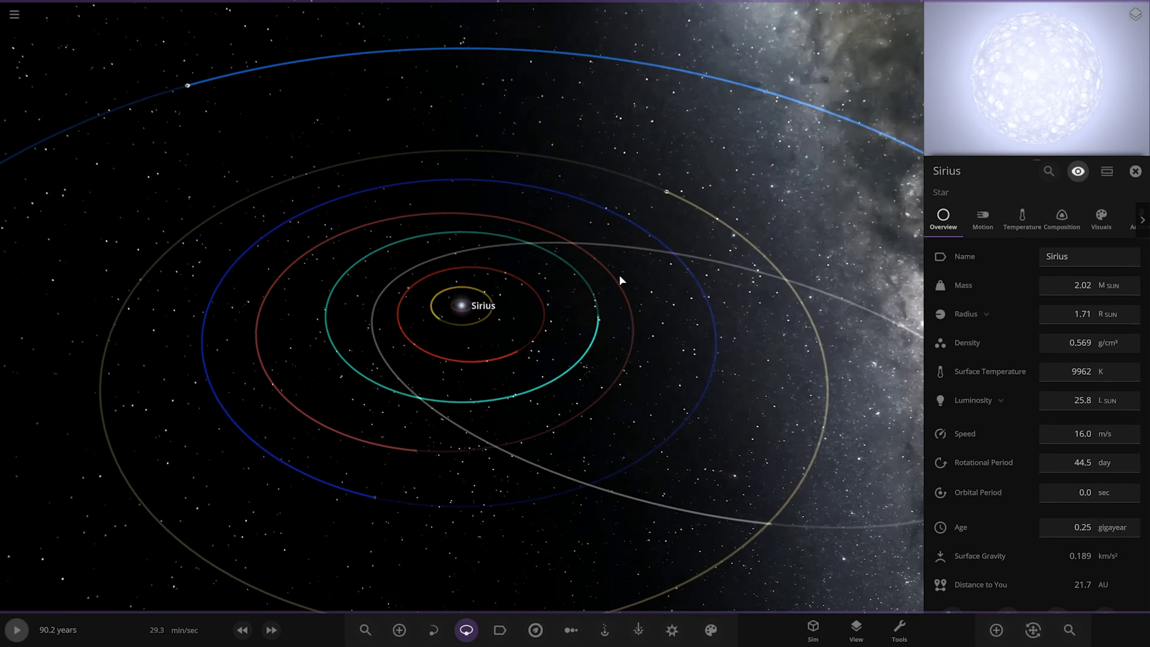
{"action": "left_click", "coordinate": [13, 13]}
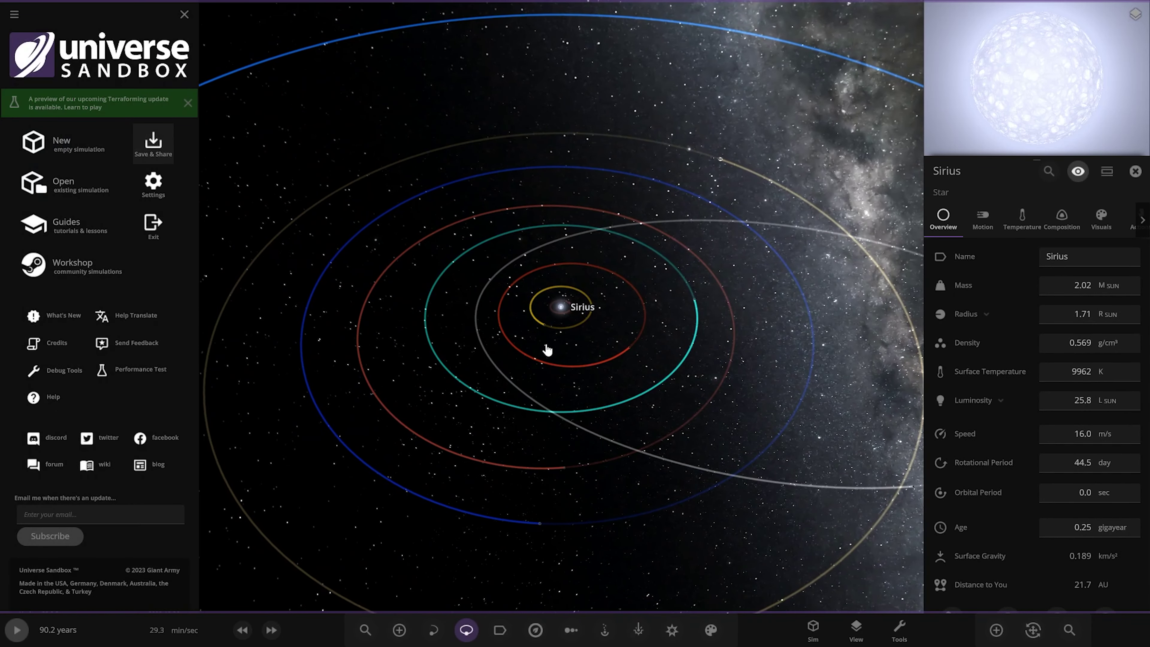
- Save with Ctrl+S, overwriting the existing local 'Realistic' simulation
{"action": "key", "text": "ctrl+s"}
{"action": "left_click", "coordinate": [684, 470]}
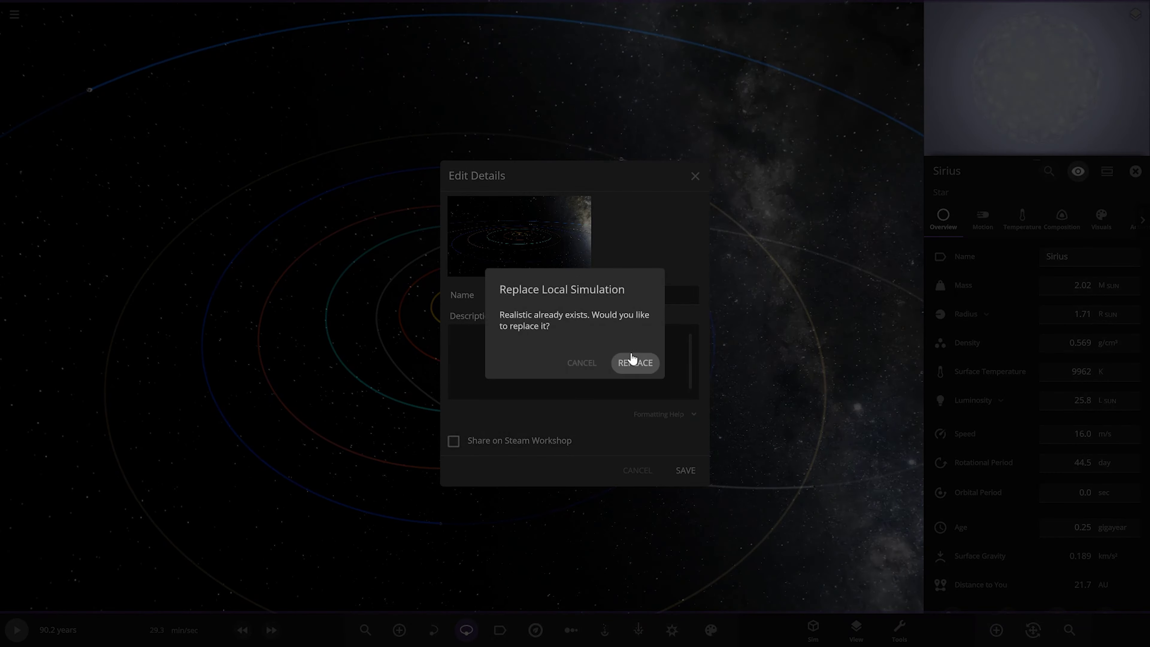
{"action": "left_click", "coordinate": [631, 357]}
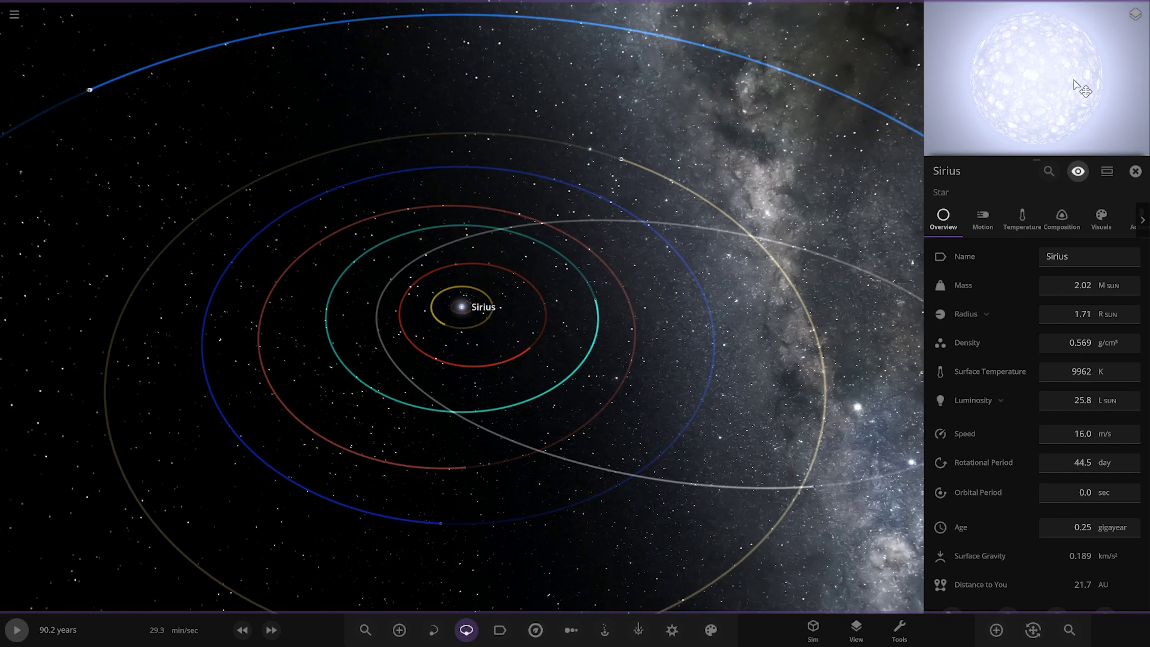
- Close Sirius's properties and inspect the existing planets Erecurni and Urantune
{"action": "left_click", "coordinate": [1134, 171]}
{"action": "scroll", "coordinate": [464, 447], "scroll_direction": "down", "scroll_amount": 10}
{"action": "right_click_drag", "start_coordinate": [465, 448], "coordinate": [902, 471]}
{"action": "scroll", "coordinate": [724, 478], "scroll_direction": "up", "scroll_amount": 8}
{"action": "scroll", "coordinate": [577, 464], "scroll_direction": "down", "scroll_amount": 8}
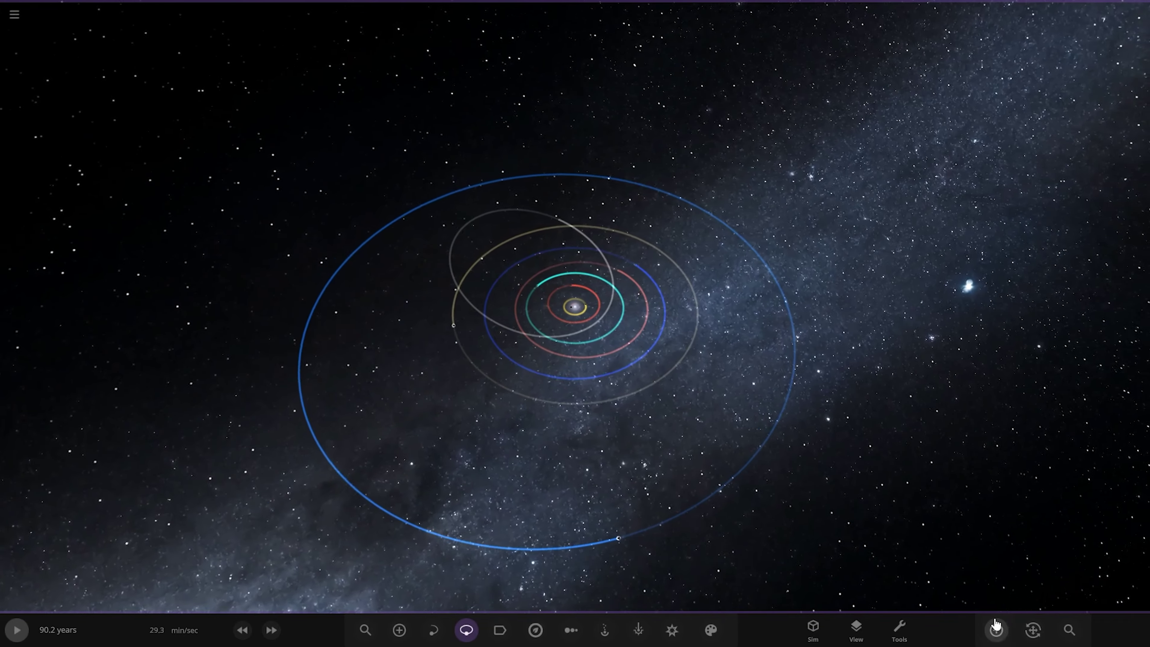
{"action": "scroll", "coordinate": [574, 408], "scroll_direction": "up", "scroll_amount": 3}
{"action": "scroll", "coordinate": [577, 413], "scroll_direction": "up", "scroll_amount": 2}
{"action": "left_click", "coordinate": [384, 336]}
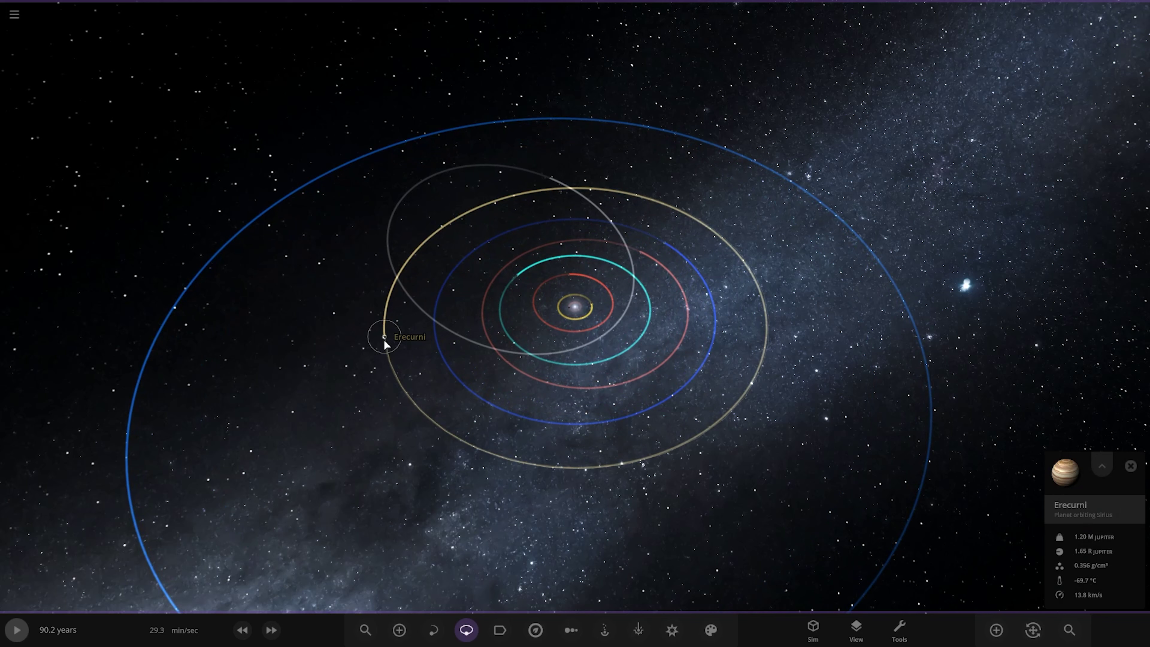
{"action": "scroll", "coordinate": [385, 341], "scroll_direction": "down", "scroll_amount": 5}
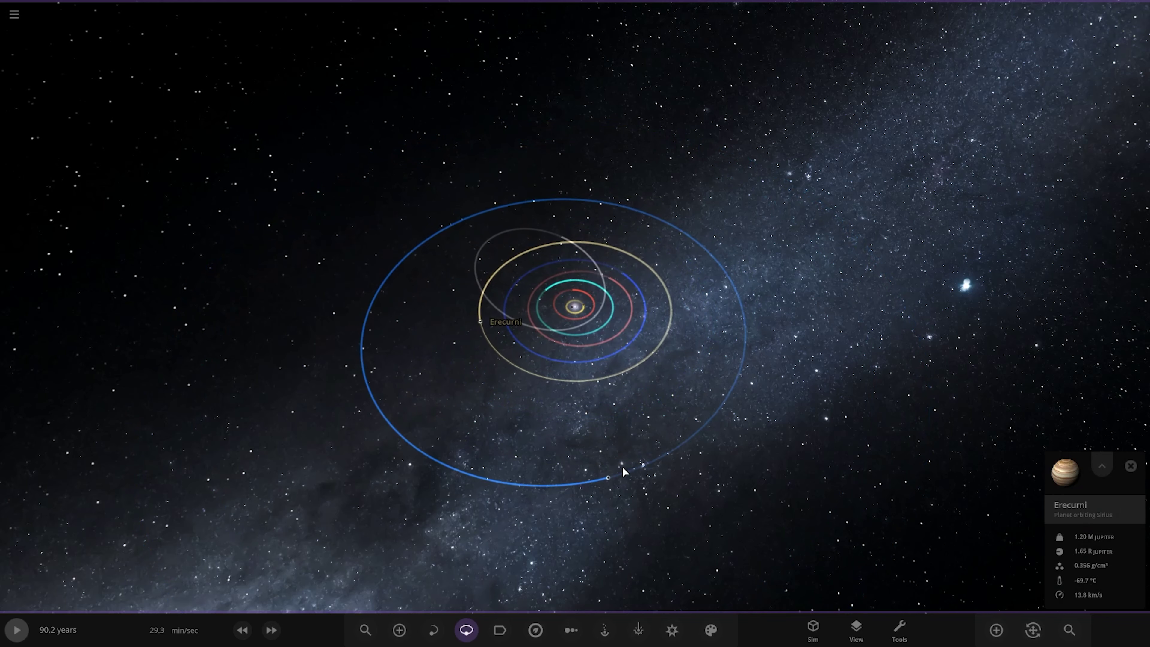
{"action": "left_click", "coordinate": [607, 473]}
{"action": "left_click", "coordinate": [1080, 491]}
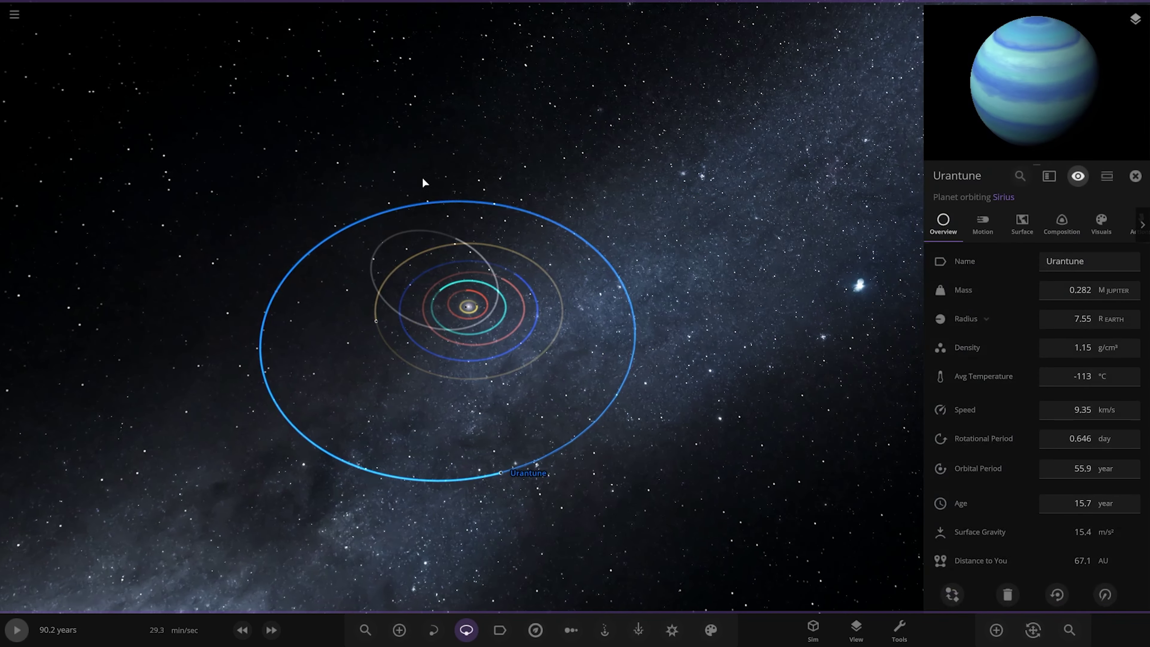
{"action": "left_click", "coordinate": [1135, 171]}
- Place a Random Rocky Planet in orbit around Sirius, creating Rtascina (0.508 Earth masses, 0.83 Earth radii)
{"action": "left_click", "coordinate": [996, 628]}
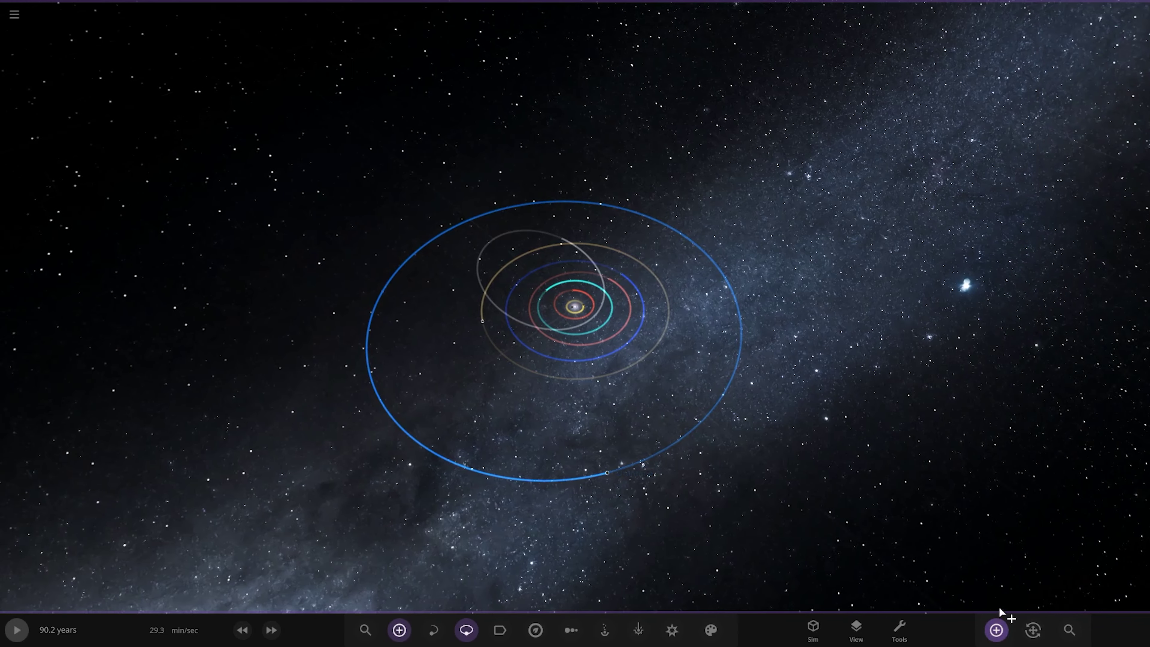
{"action": "scroll", "coordinate": [196, 549], "scroll_direction": "up", "scroll_amount": 3}
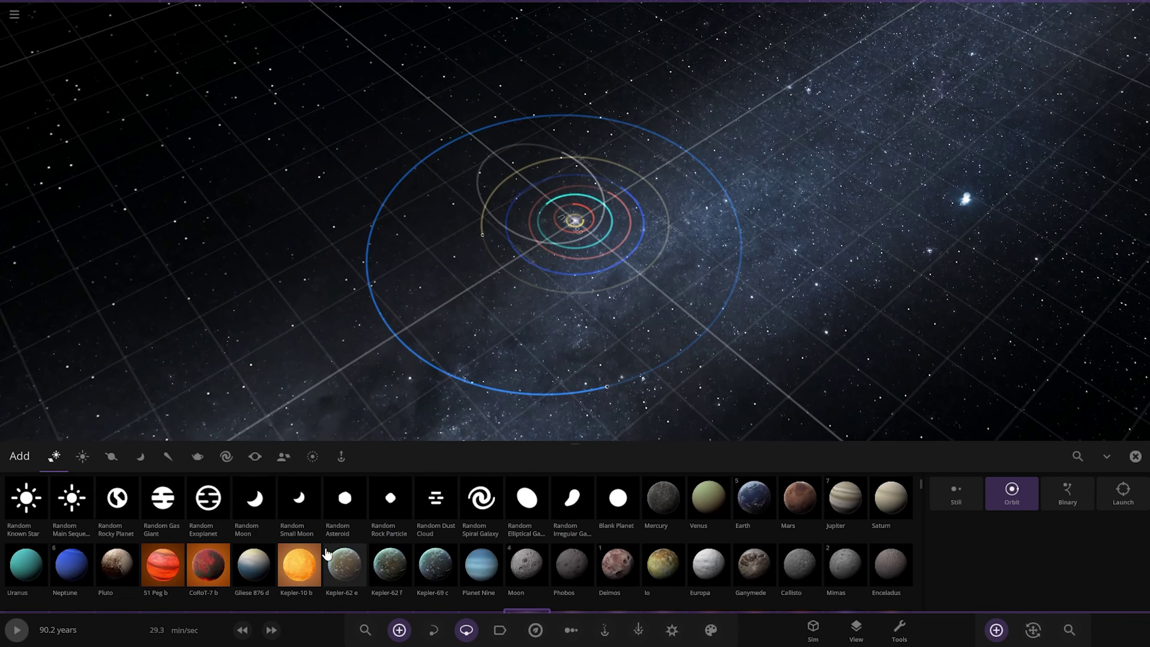
{"action": "right_click_drag", "start_coordinate": [634, 328], "coordinate": [852, 322]}
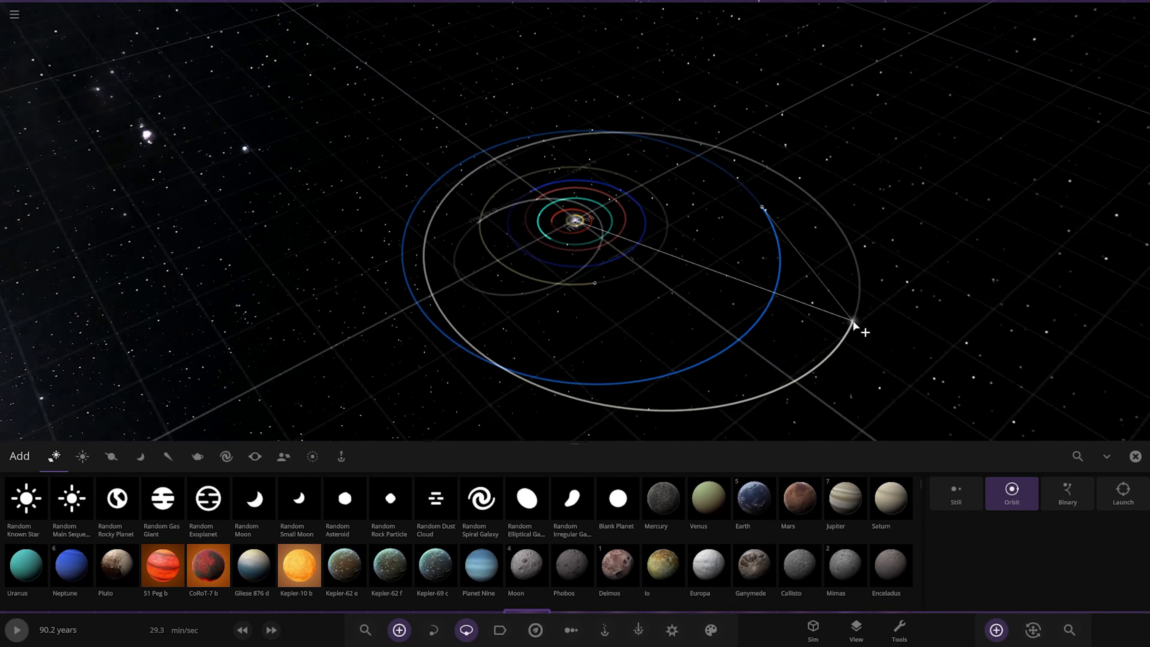
{"action": "scroll", "coordinate": [681, 342], "scroll_direction": "up", "scroll_amount": 4}
{"action": "right_click_drag", "start_coordinate": [624, 352], "coordinate": [773, 268]}
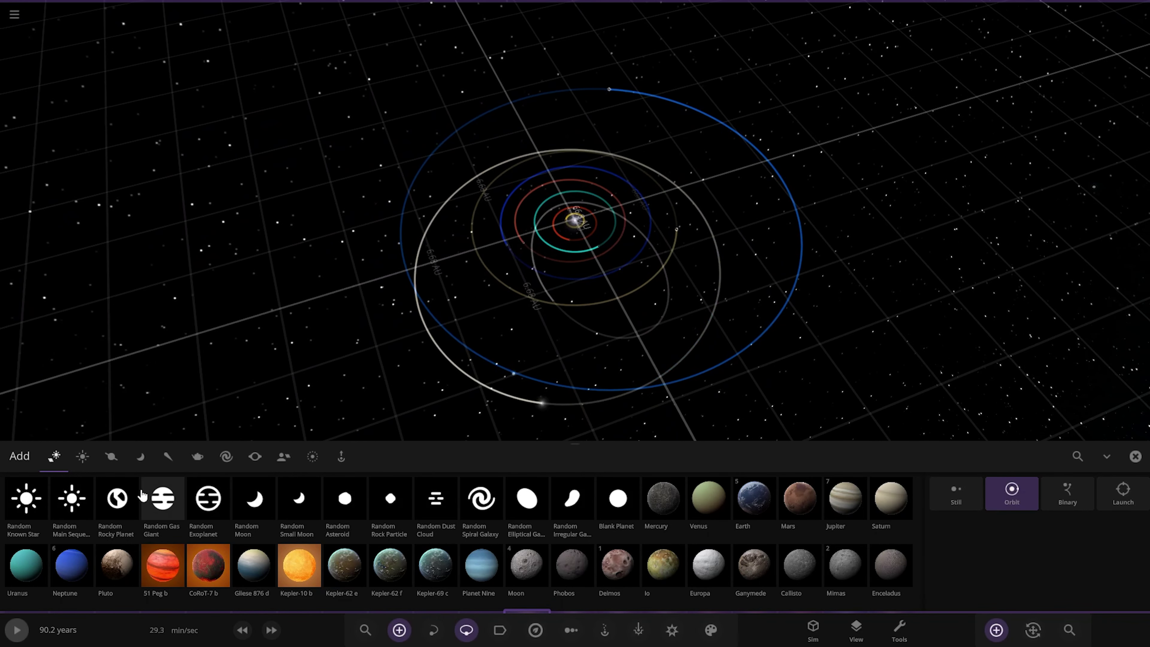
{"action": "left_click", "coordinate": [117, 496]}
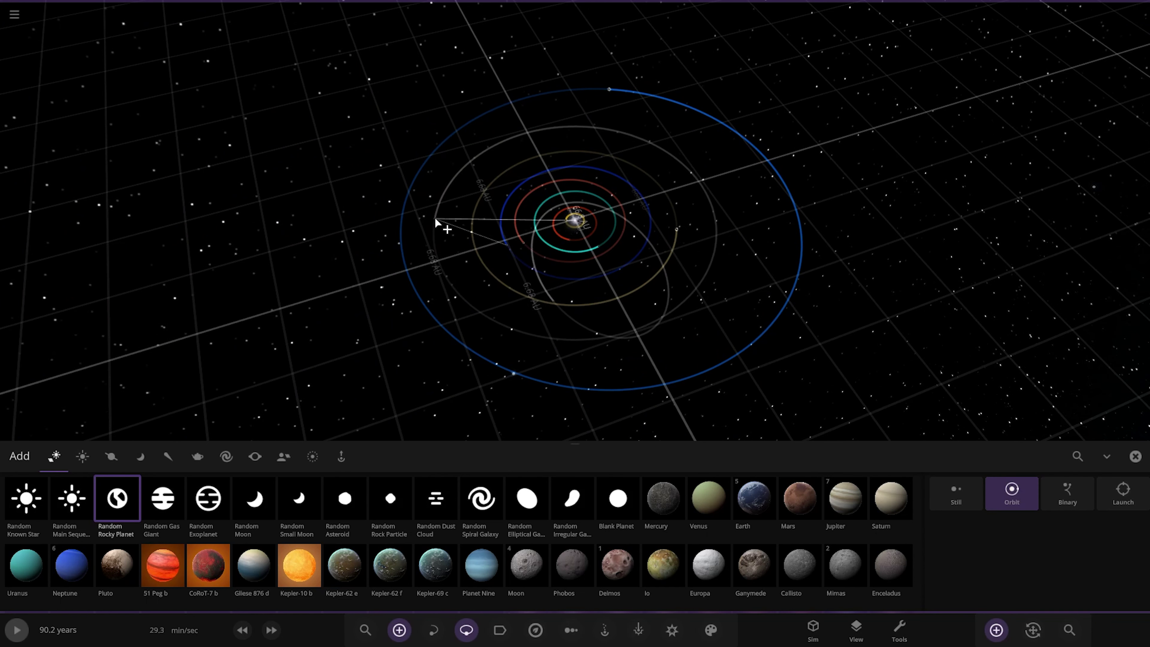
{"action": "left_click", "coordinate": [1135, 457]}
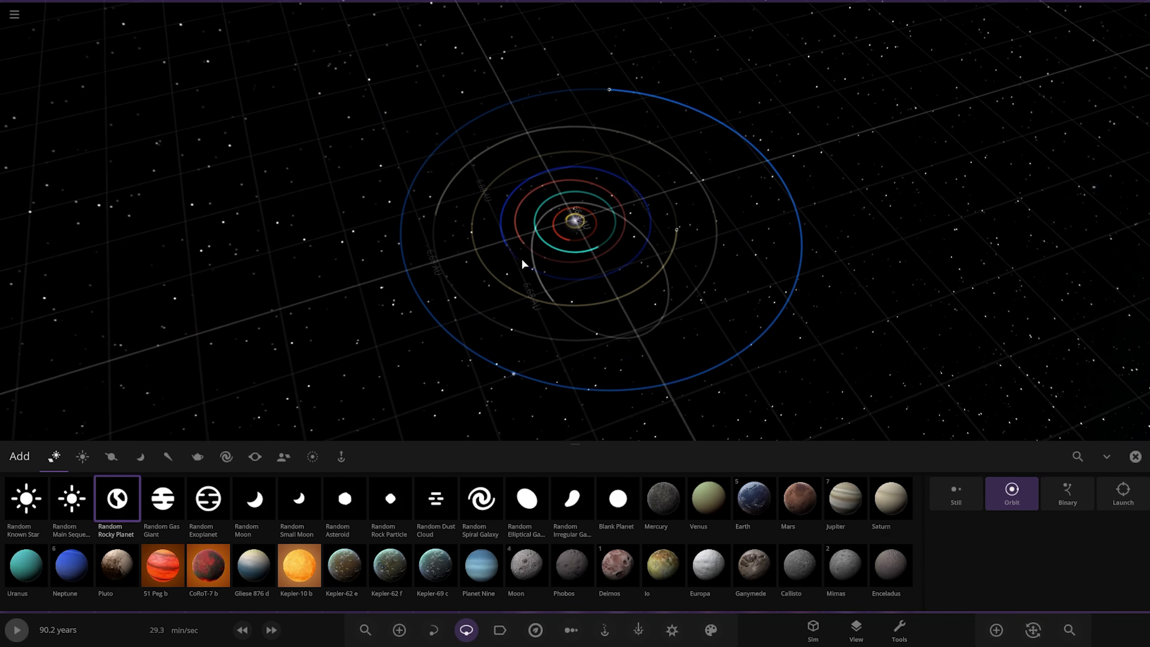
{"action": "left_click", "coordinate": [434, 300]}
- Show Rtascina's orbital elements and set its inclination to 4.66°
{"action": "left_click", "coordinate": [1101, 469]}
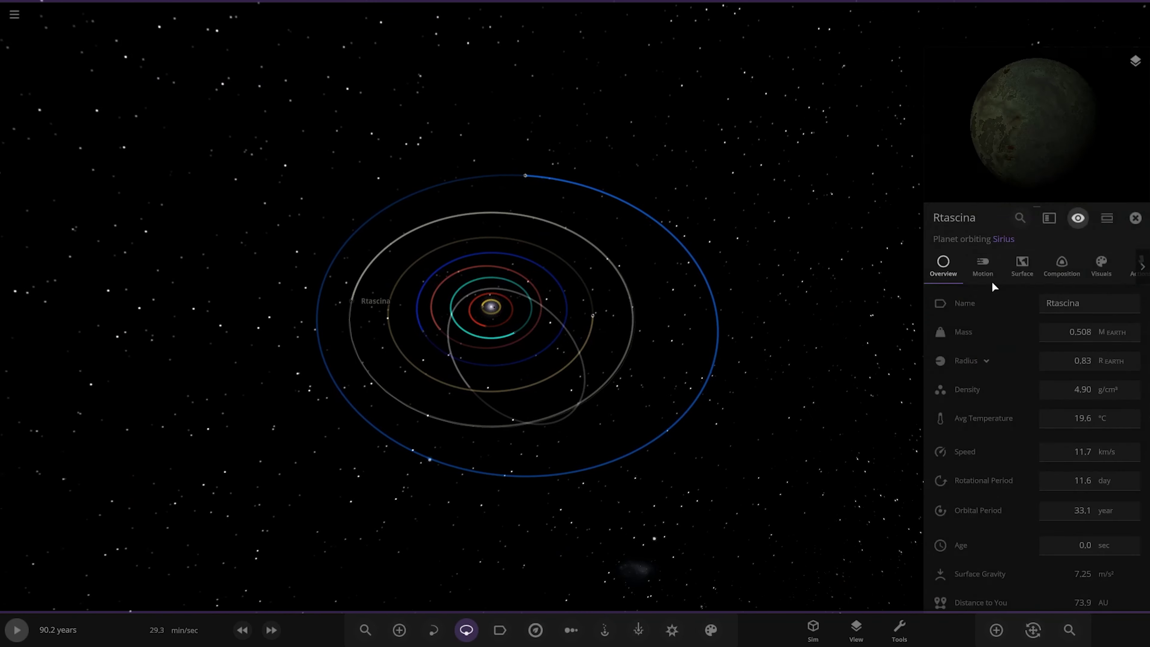
{"action": "left_click", "coordinate": [982, 221]}
{"action": "scroll", "coordinate": [1055, 487], "scroll_direction": "down", "scroll_amount": 3}
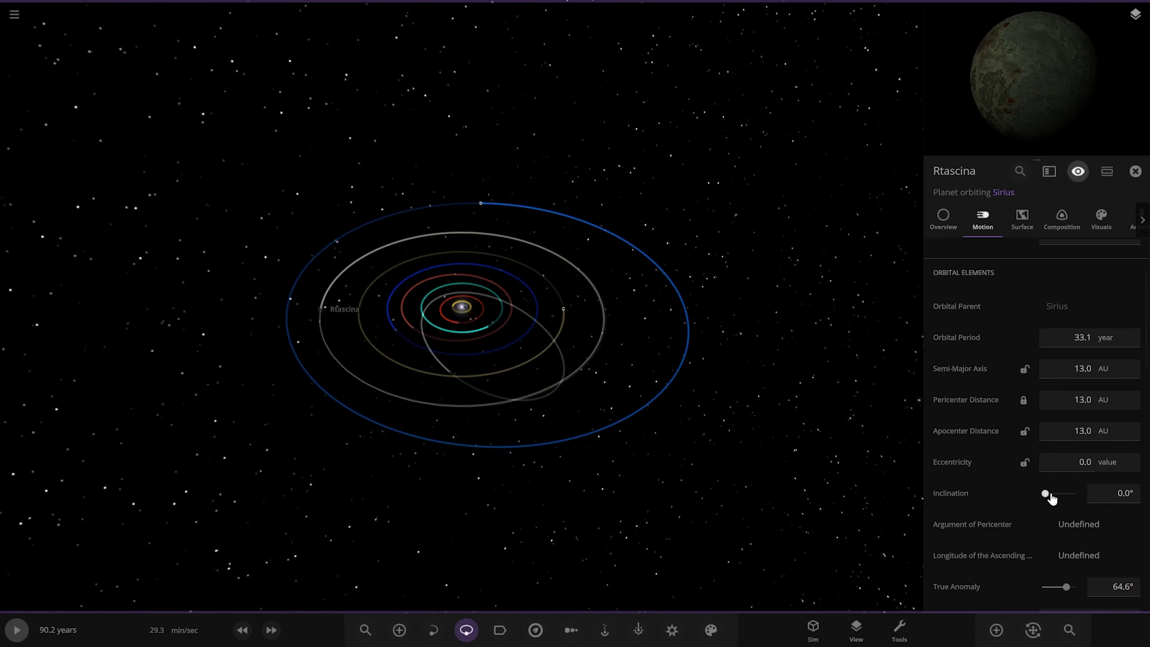
{"action": "left_click_drag", "start_coordinate": [1049, 494], "coordinate": [1050, 494]}
{"action": "mouse_move", "coordinate": [500, 355]}
{"action": "right_mouse_down"}
{"action": "mouse_move", "coordinate": [499, 343]}
{"action": "mouse_move", "coordinate": [494, 352]}
{"action": "right_mouse_up"}
{"action": "scroll", "coordinate": [499, 342], "scroll_direction": "up", "scroll_amount": 1}
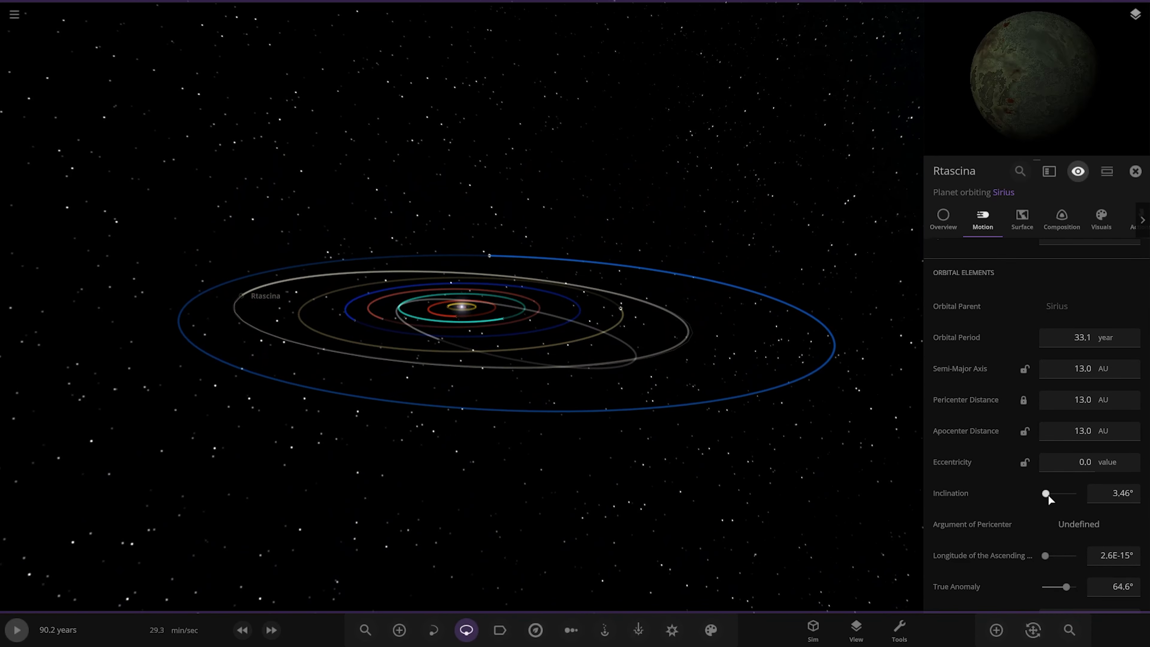
{"action": "left_click", "coordinate": [1049, 495]}
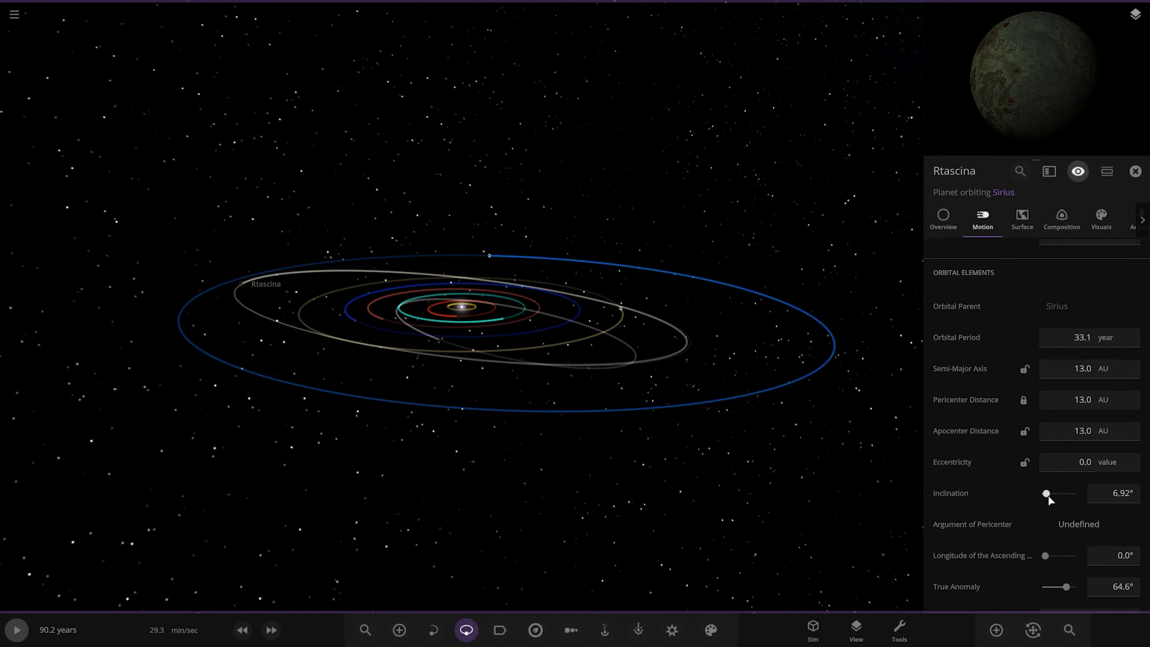
{"action": "left_click", "coordinate": [1048, 495]}
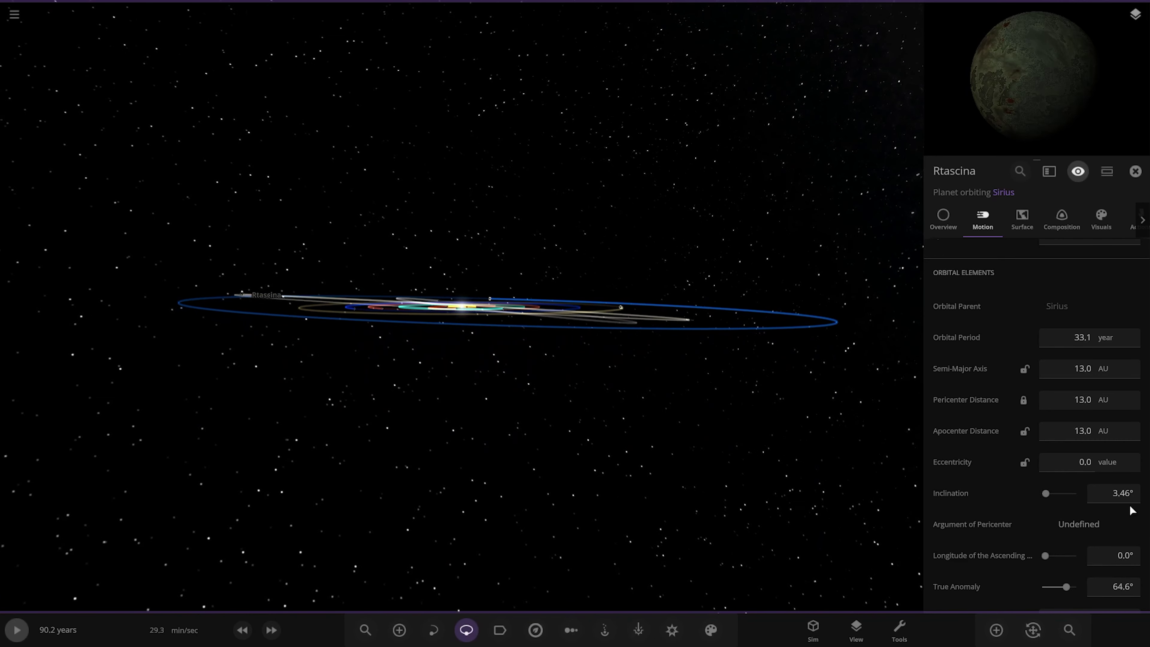
{"action": "left_click", "coordinate": [1118, 495]}
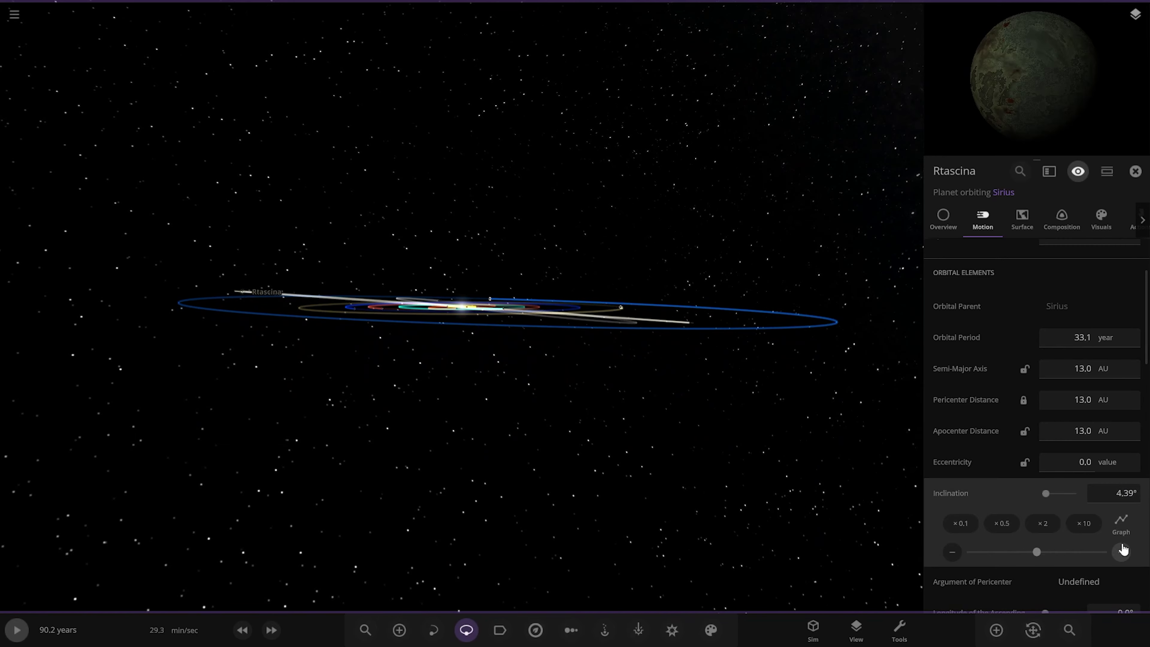
{"action": "left_click", "coordinate": [1121, 551]}
- Make Rtascina's orbit slightly eccentric at 0.122
{"action": "scroll", "coordinate": [552, 394], "scroll_direction": "up", "scroll_amount": 2}
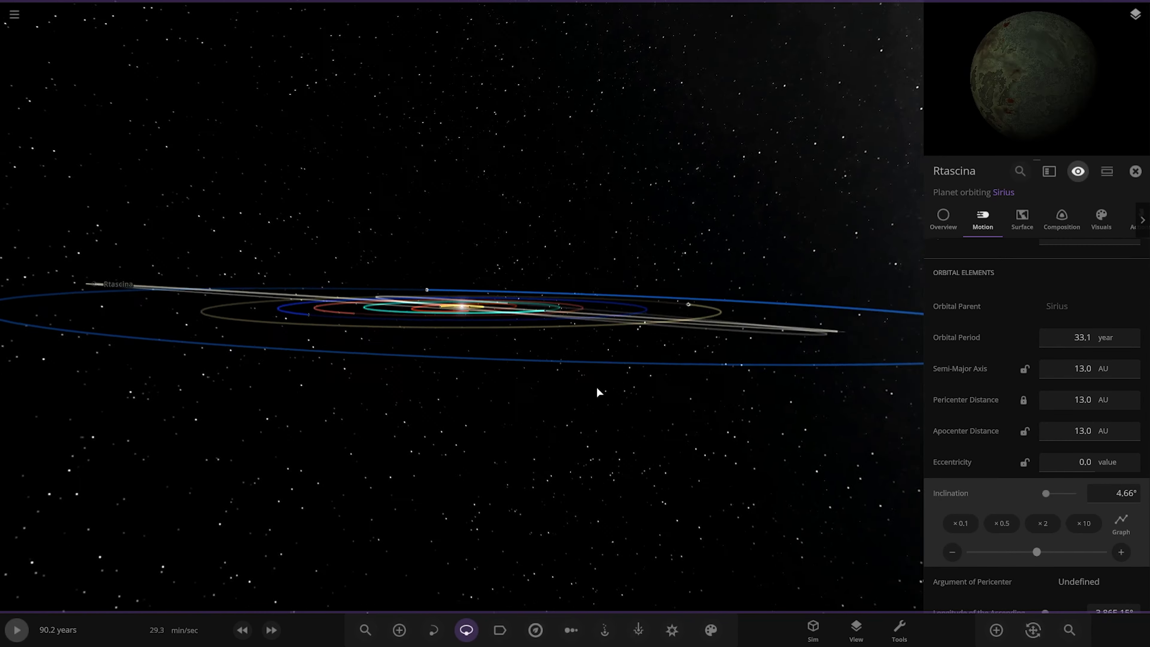
{"action": "left_click_drag", "start_coordinate": [600, 392], "coordinate": [280, 326]}
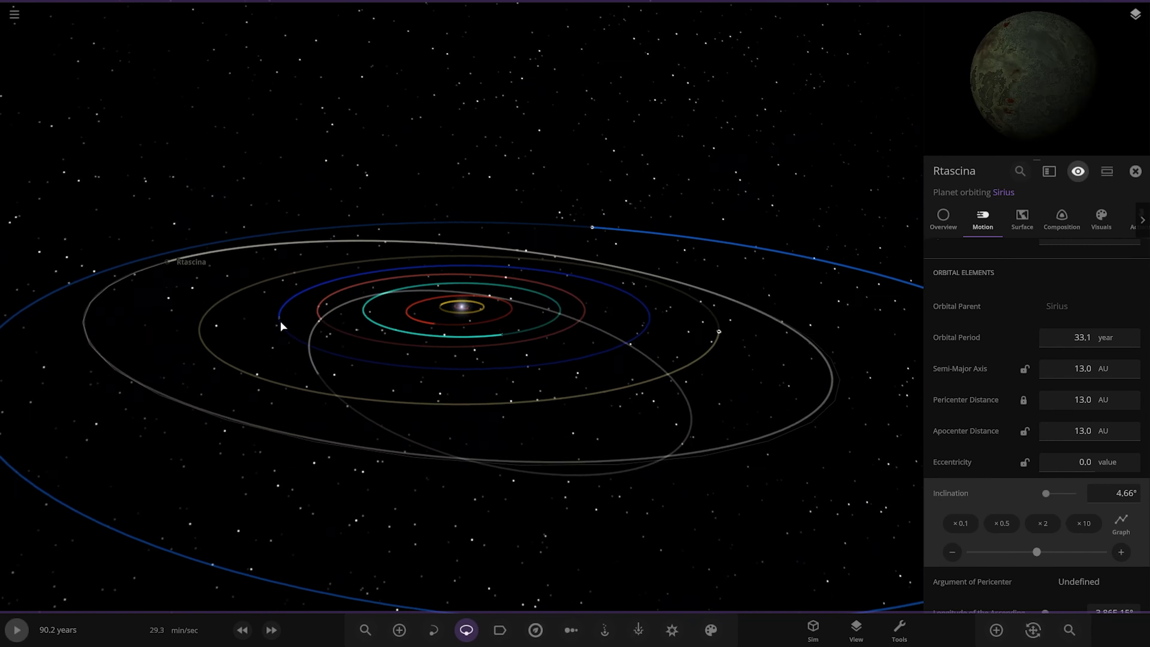
{"action": "scroll", "coordinate": [552, 452], "scroll_direction": "down", "scroll_amount": 5}
{"action": "left_click", "coordinate": [1049, 463]}
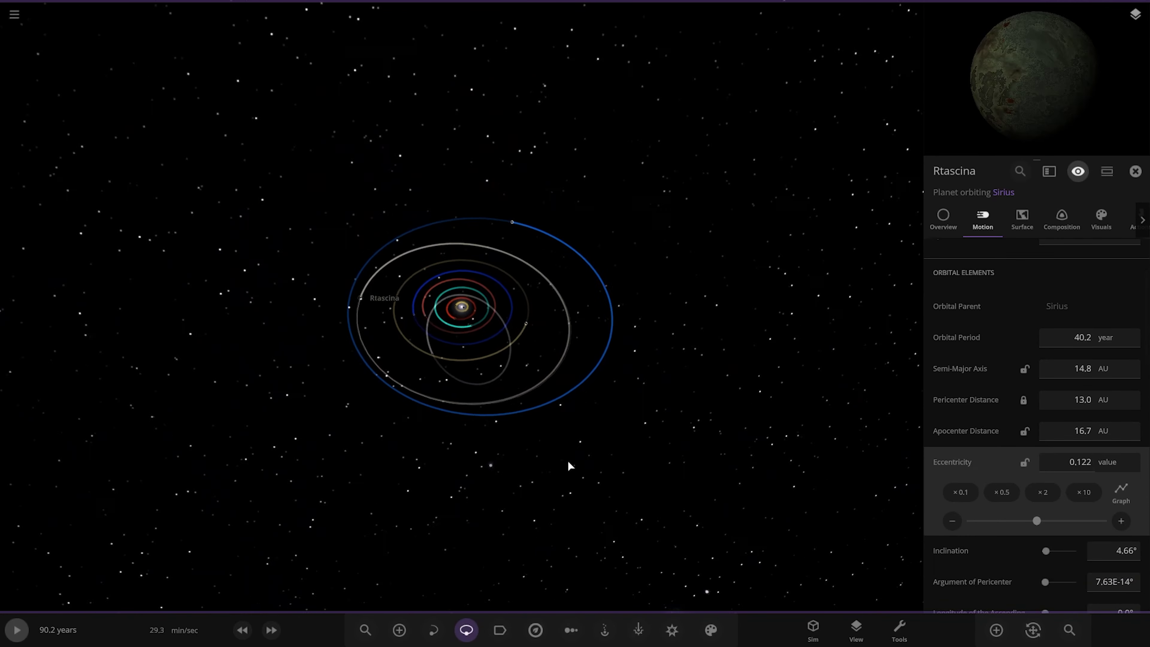
- Rotate the orbit's longitude of ascending node to 89.9°
{"action": "scroll", "coordinate": [1039, 506], "scroll_direction": "down", "scroll_amount": 3}
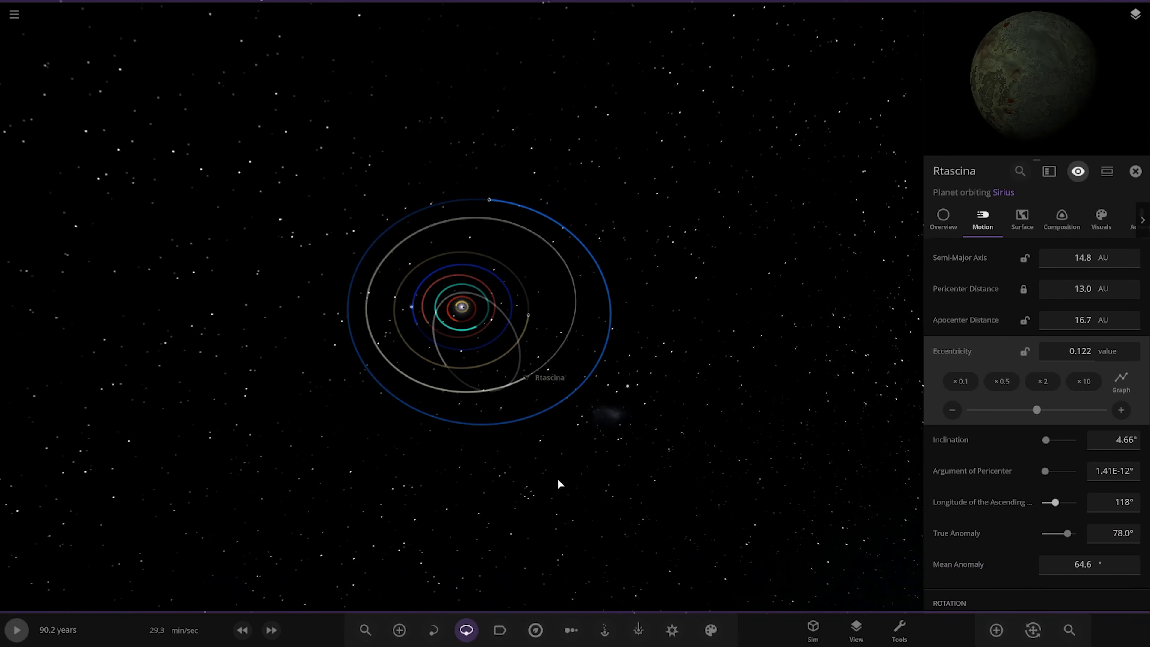
{"action": "left_click_drag", "start_coordinate": [557, 478], "coordinate": [600, 496]}
{"action": "scroll", "coordinate": [565, 299], "scroll_direction": "up", "scroll_amount": 5}
{"action": "scroll", "coordinate": [601, 497], "scroll_direction": "down", "scroll_amount": 4}
{"action": "left_click_drag", "start_coordinate": [638, 433], "coordinate": [468, 488]}
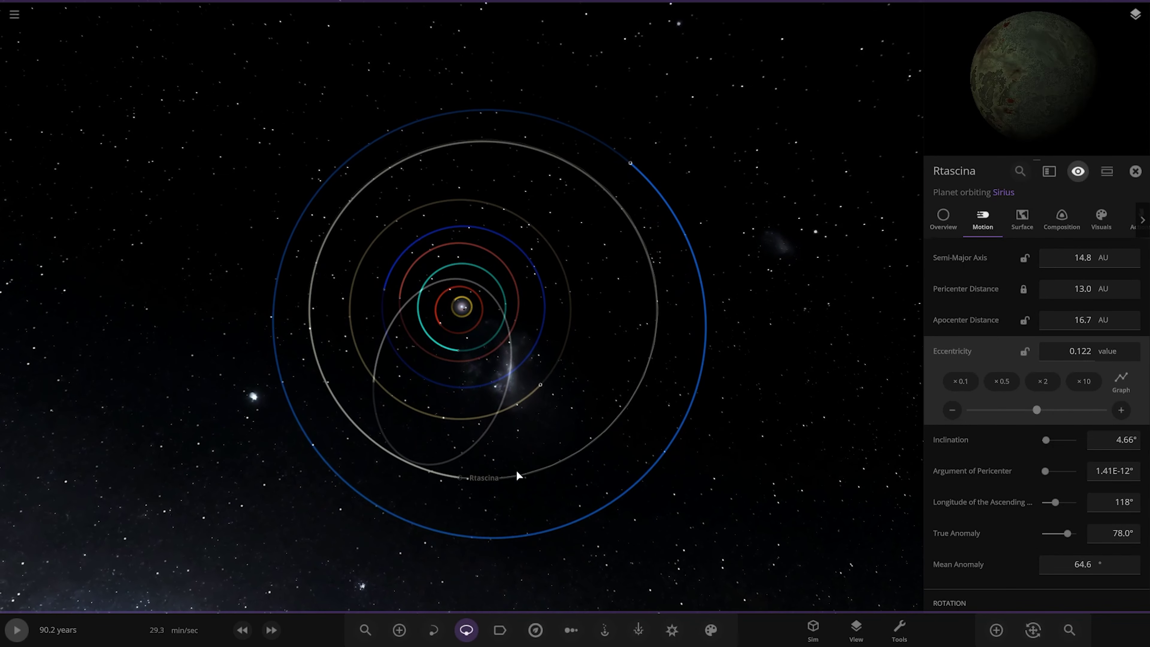
{"action": "mouse_move", "coordinate": [1059, 508]}
{"action": "left_mouse_down"}
{"action": "mouse_move", "coordinate": [1042, 506]}
{"action": "mouse_move", "coordinate": [1057, 505]}
{"action": "left_mouse_up"}
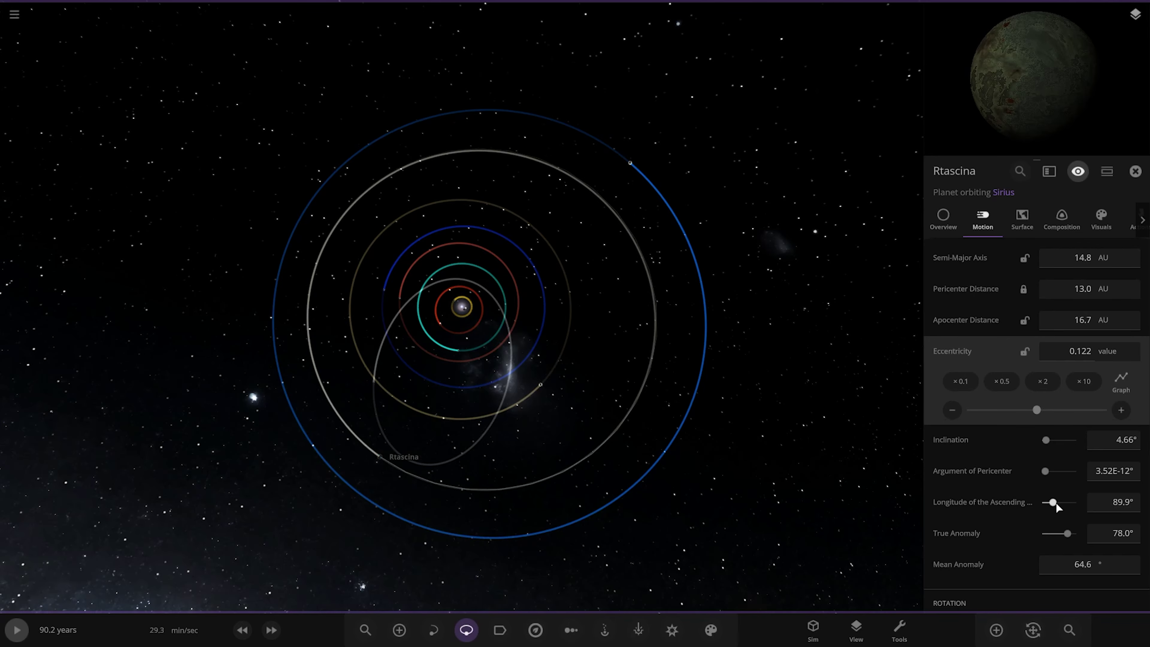
{"action": "left_click_drag", "start_coordinate": [663, 506], "coordinate": [655, 362]}
- Fly the camera to Rtascina and rename it Hothers
{"action": "double_click", "coordinate": [389, 435]}
{"action": "scroll", "coordinate": [939, 246], "scroll_direction": "up", "scroll_amount": 2}
{"action": "left_click", "coordinate": [941, 231]}
{"action": "left_click", "coordinate": [942, 232]}
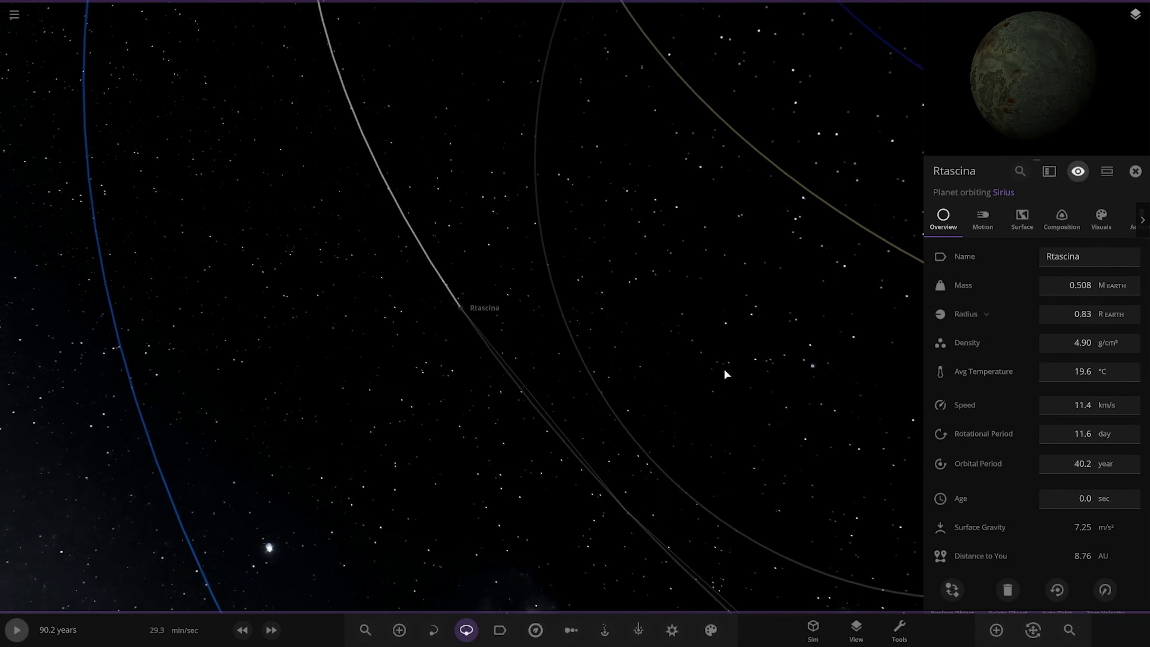
{"action": "key", "text": "BackSpace"}
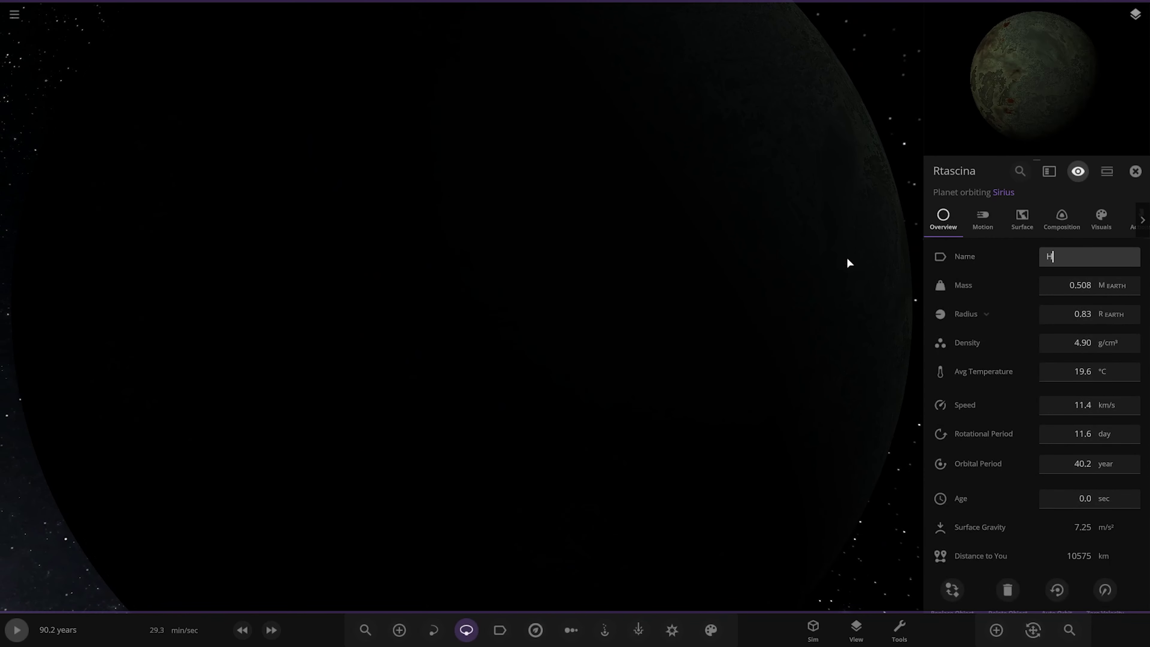
{"action": "type", "text": "Hothers"}
{"action": "key", "text": "Return"}
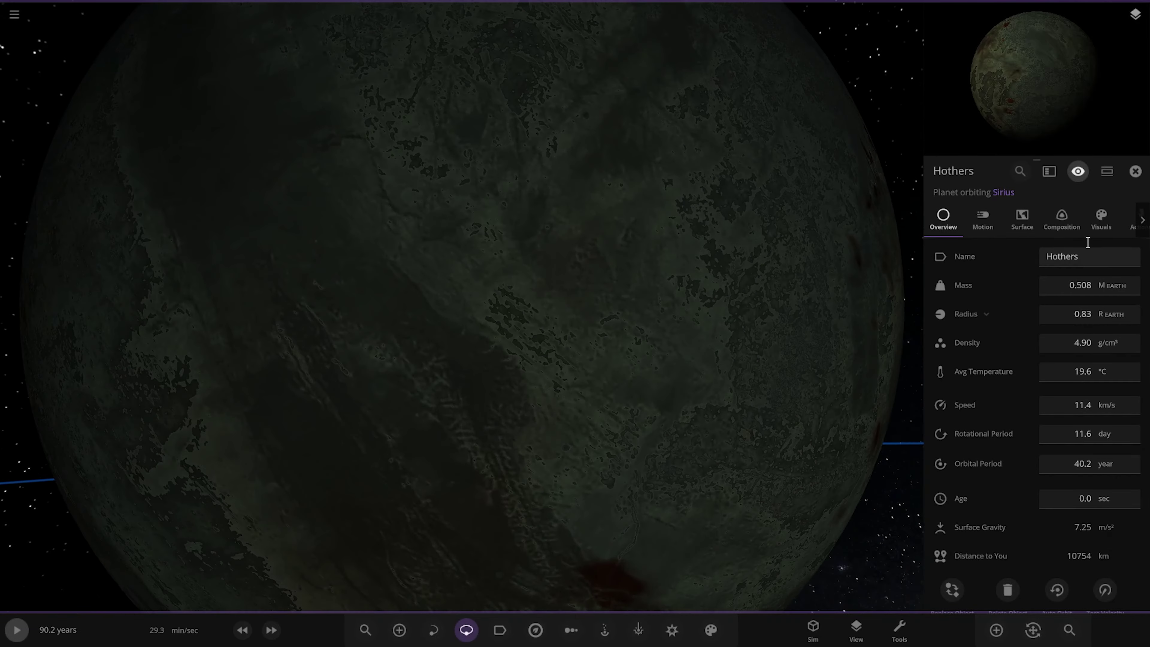
- Line up bodies by radius in the chart and grow Hothers to 2.01 Earth radii
{"action": "left_click", "coordinate": [1101, 220]}
{"action": "scroll", "coordinate": [1083, 344], "scroll_direction": "down", "scroll_amount": 3}
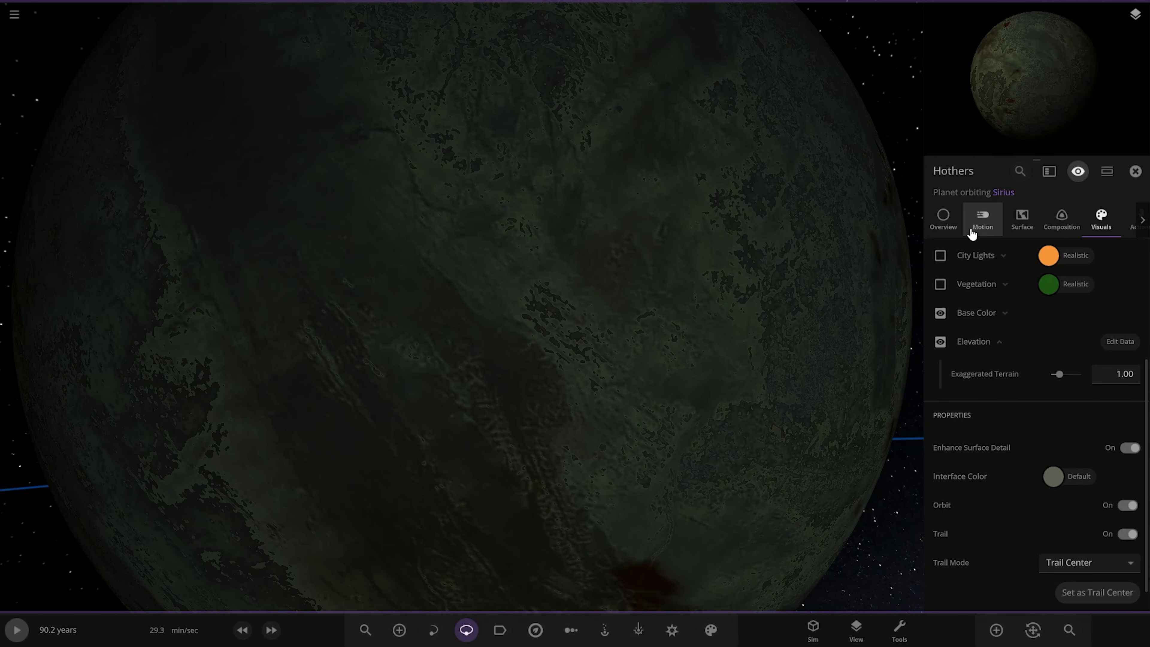
{"action": "left_click", "coordinate": [943, 219]}
{"action": "left_click", "coordinate": [570, 630]}
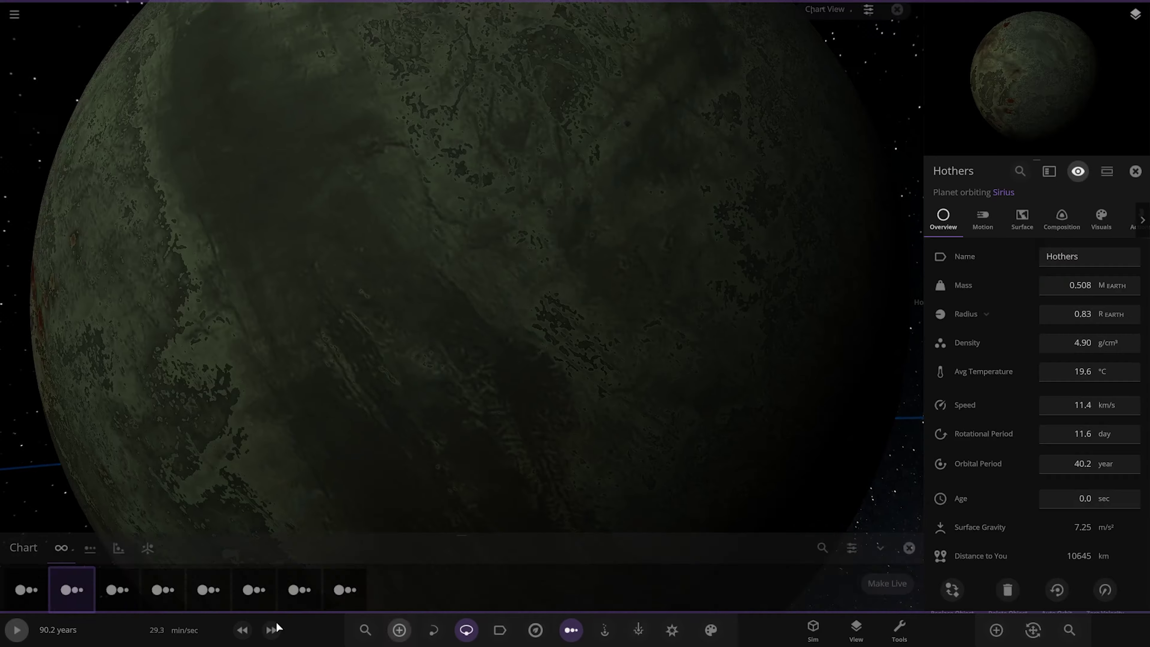
{"action": "left_click", "coordinate": [78, 568]}
{"action": "key", "text": "Return"}
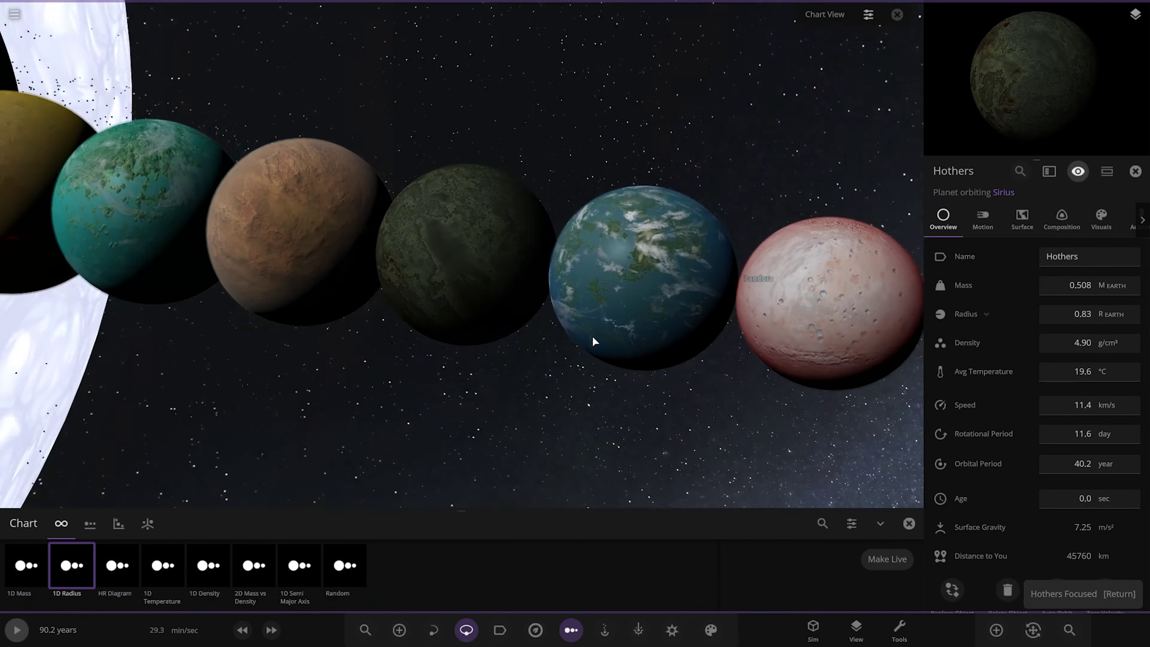
{"action": "left_click", "coordinate": [1079, 314]}
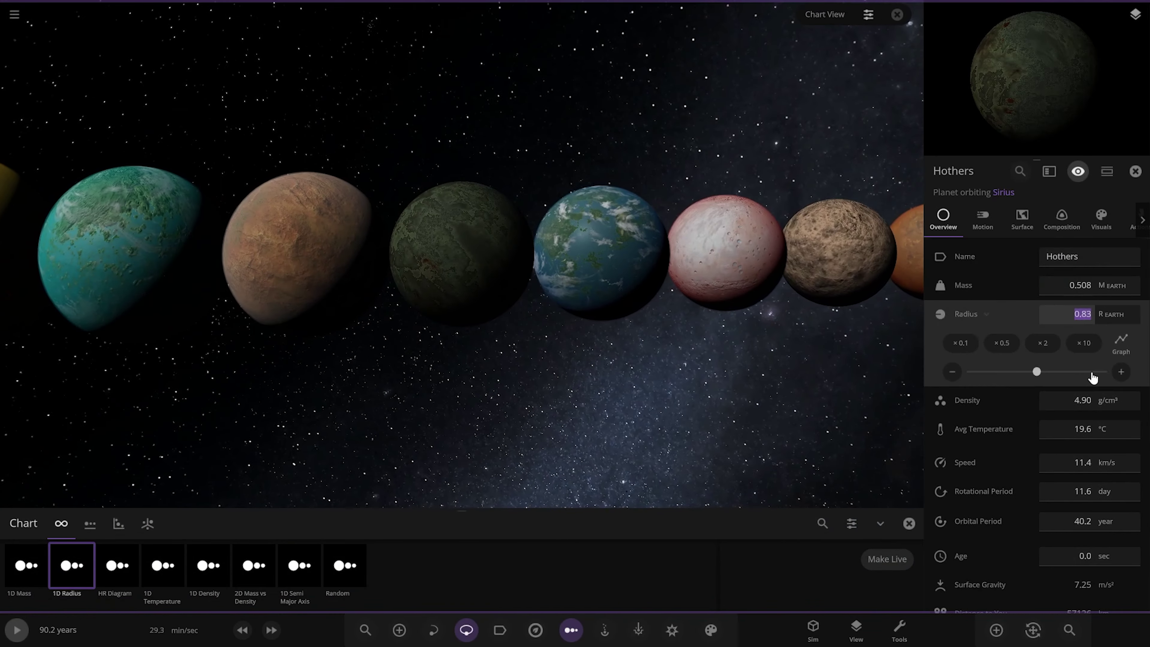
{"action": "left_click_drag", "start_coordinate": [1119, 372], "coordinate": [1118, 376]}
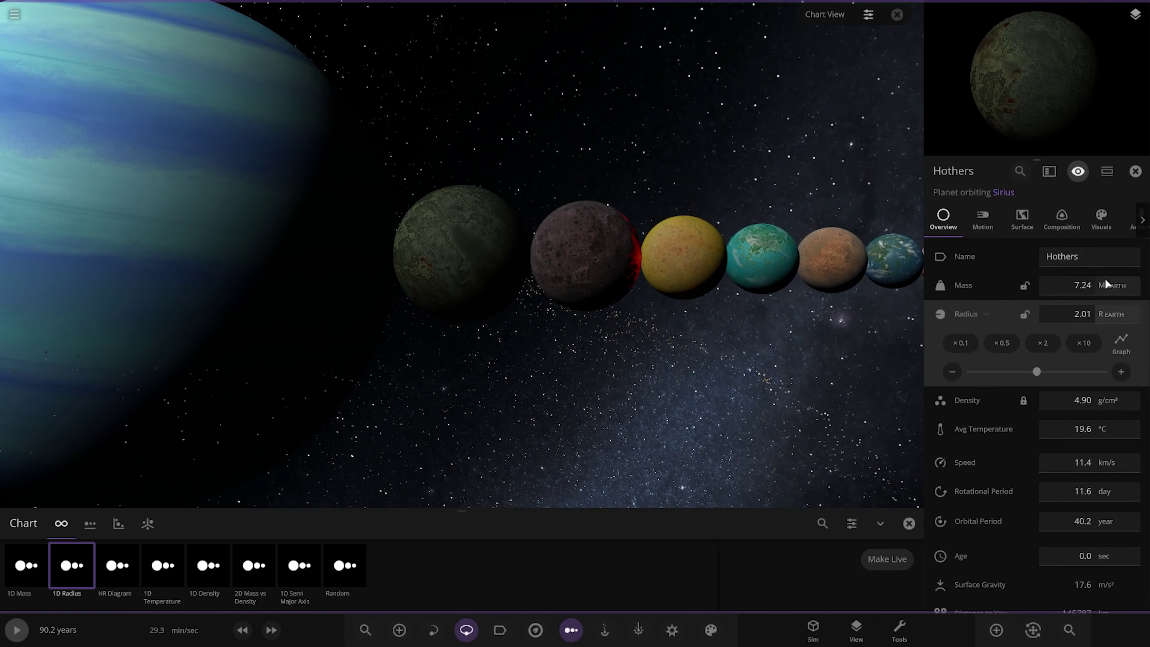
{"action": "left_click", "coordinate": [1087, 229]}
- Set Hothers' elevation base colours: white high, grey middle and low
{"action": "scroll", "coordinate": [990, 342], "scroll_direction": "up", "scroll_amount": 2}
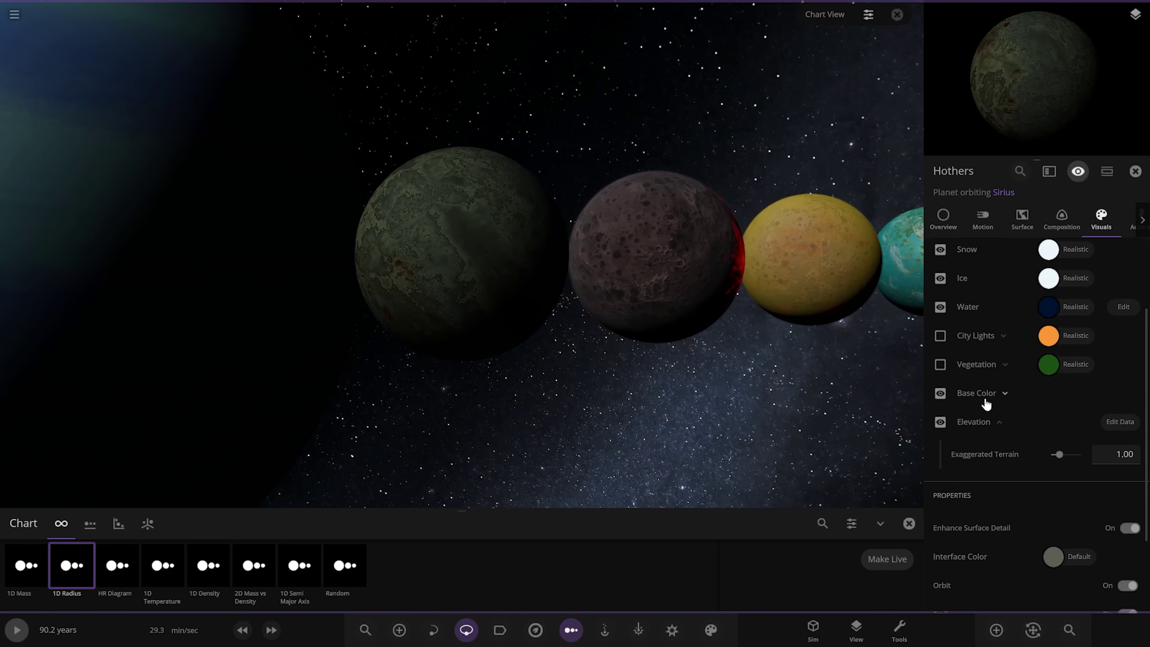
{"action": "left_click", "coordinate": [981, 394]}
{"action": "left_click", "coordinate": [571, 630]}
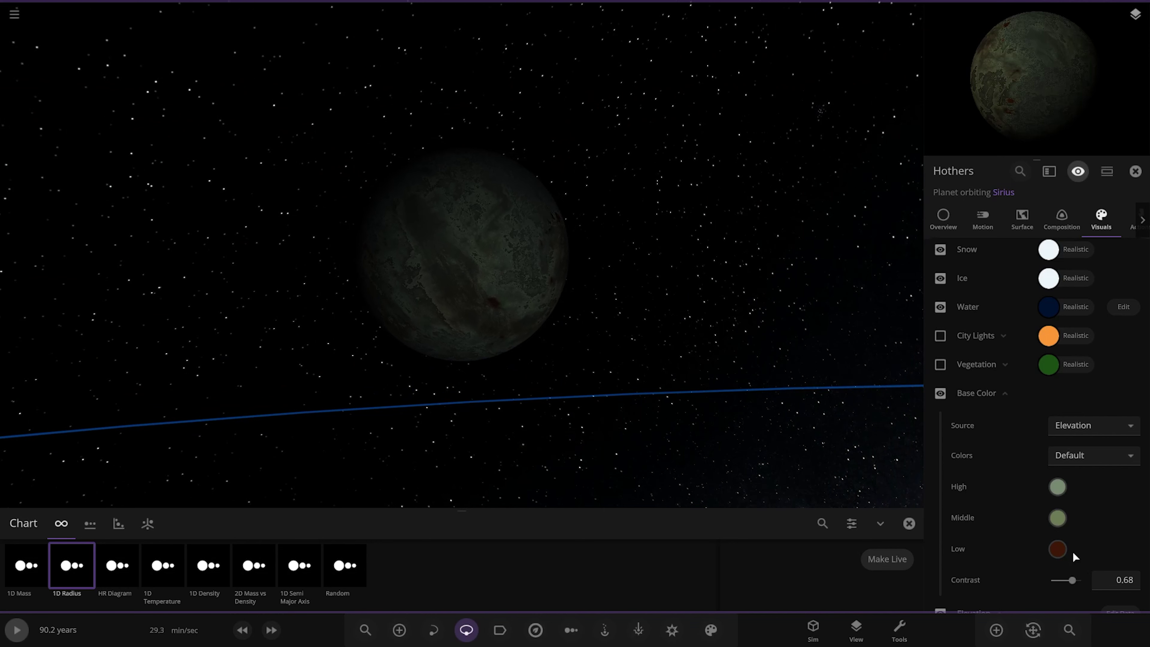
{"action": "left_click", "coordinate": [1058, 549]}
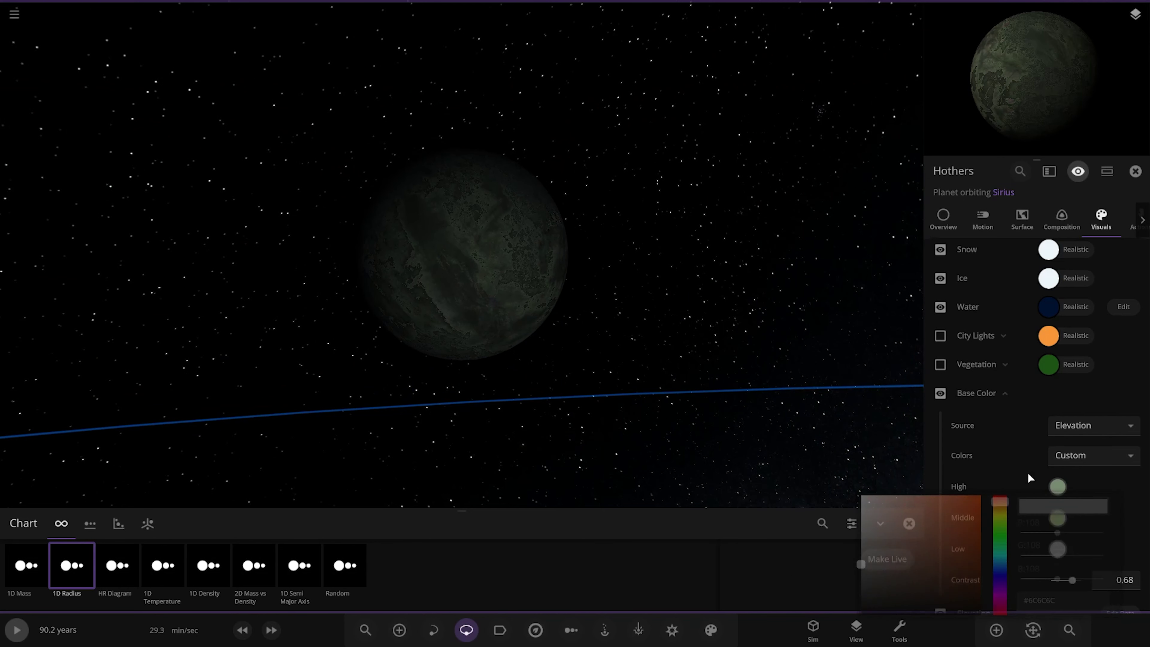
{"action": "left_click", "coordinate": [1058, 517]}
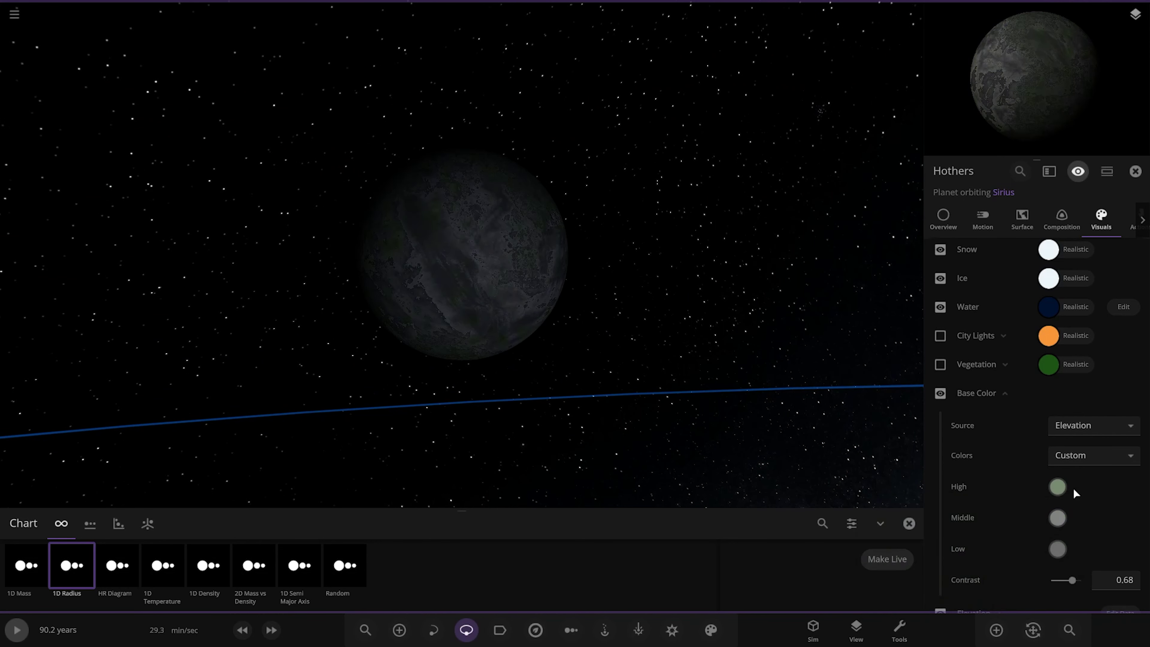
{"action": "left_click", "coordinate": [1058, 487]}
{"action": "left_click_drag", "start_coordinate": [910, 510], "coordinate": [843, 462]}
- Raise Hothers' water to 5.8E-05 Earth masses in its composition
{"action": "scroll", "coordinate": [775, 385], "scroll_direction": "up", "scroll_amount": 3}
{"action": "left_click_drag", "start_coordinate": [773, 383], "coordinate": [734, 380]}
{"action": "scroll", "coordinate": [732, 379], "scroll_direction": "up", "scroll_amount": 6}
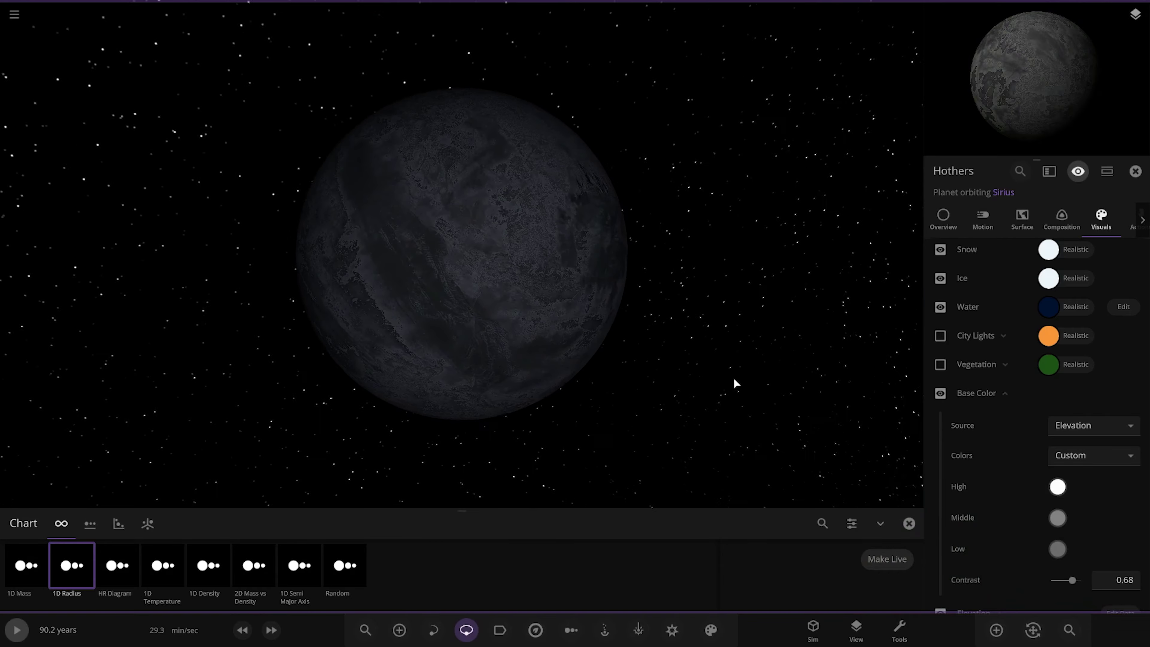
{"action": "scroll", "coordinate": [697, 364], "scroll_direction": "down", "scroll_amount": 3}
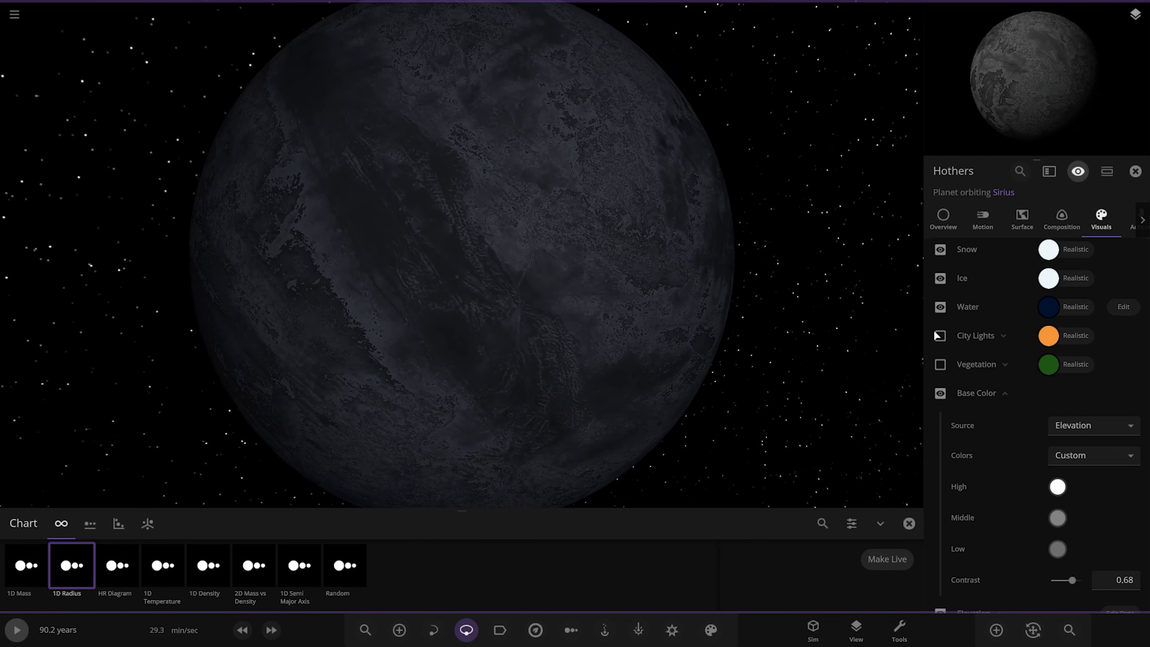
{"action": "left_click", "coordinate": [1061, 218]}
{"action": "left_click", "coordinate": [953, 399]}
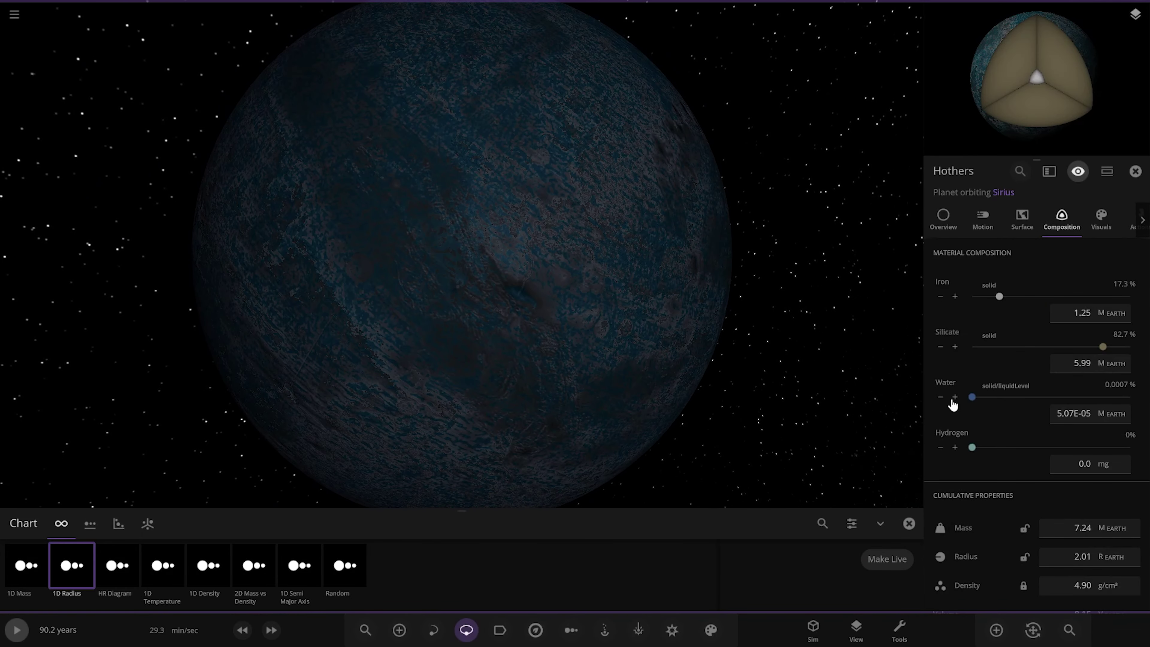
{"action": "left_click", "coordinate": [1023, 218]}
{"action": "scroll", "coordinate": [1060, 442], "scroll_direction": "down", "scroll_amount": 3}
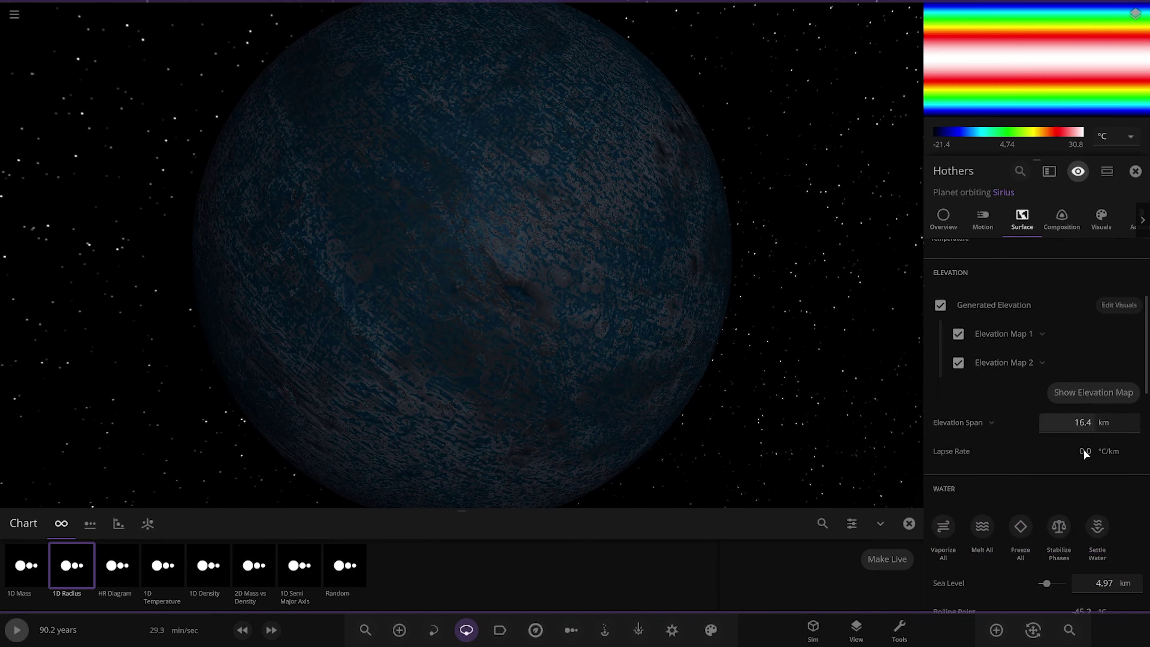
- Settle Hothers' water into low-lying basins and inspect the globe's ocean side
{"action": "scroll", "coordinate": [1085, 453], "scroll_direction": "down", "scroll_amount": 1}
{"action": "left_click", "coordinate": [1101, 480]}
{"action": "left_click_drag", "start_coordinate": [764, 373], "coordinate": [855, 419]}
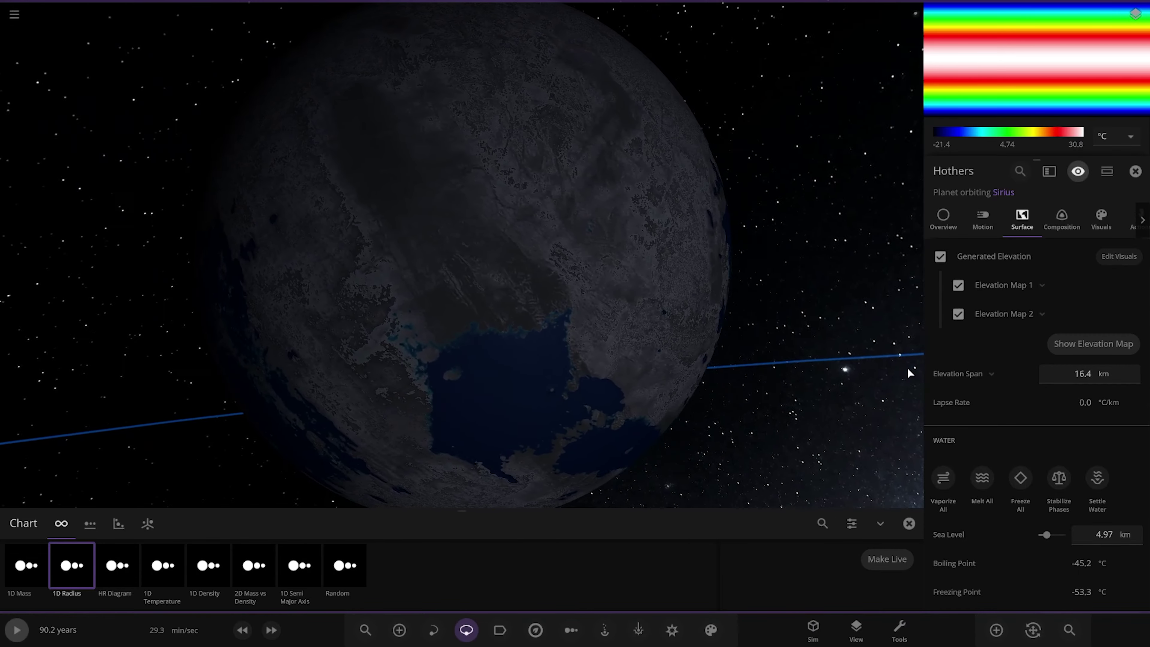
{"action": "left_click", "coordinate": [943, 220]}
{"action": "left_click_drag", "start_coordinate": [959, 103], "coordinate": [1148, 79]}
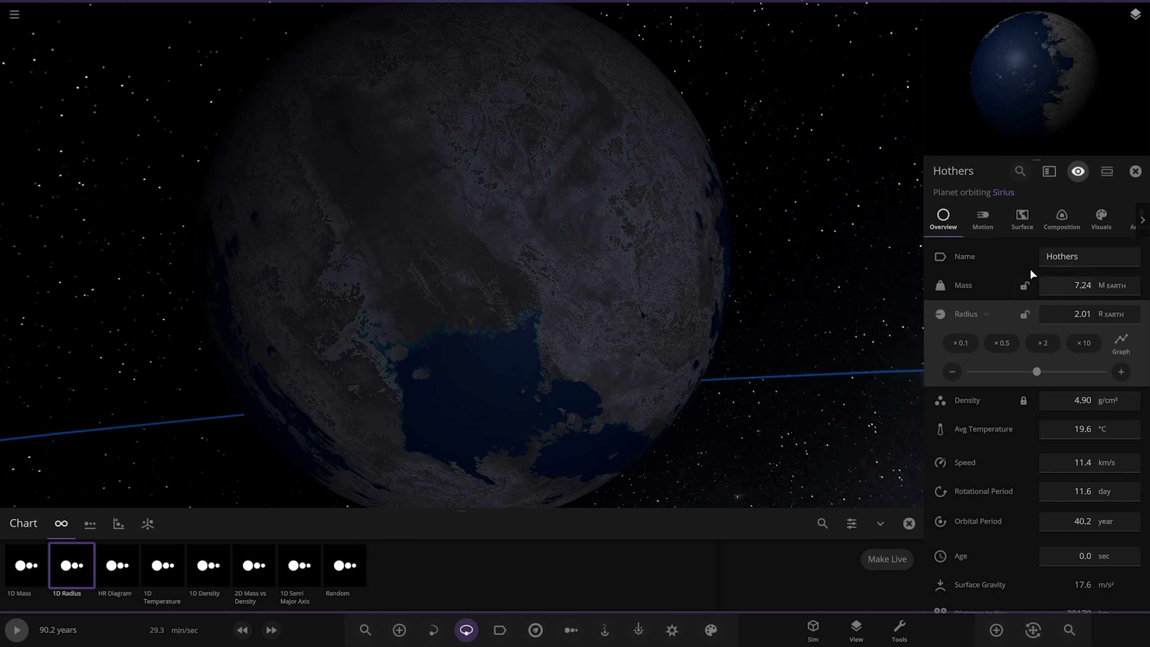
{"action": "left_click", "coordinate": [1022, 218]}
{"action": "scroll", "coordinate": [1009, 408], "scroll_direction": "down", "scroll_amount": 5}
{"action": "scroll", "coordinate": [1023, 430], "scroll_direction": "up", "scroll_amount": 4}
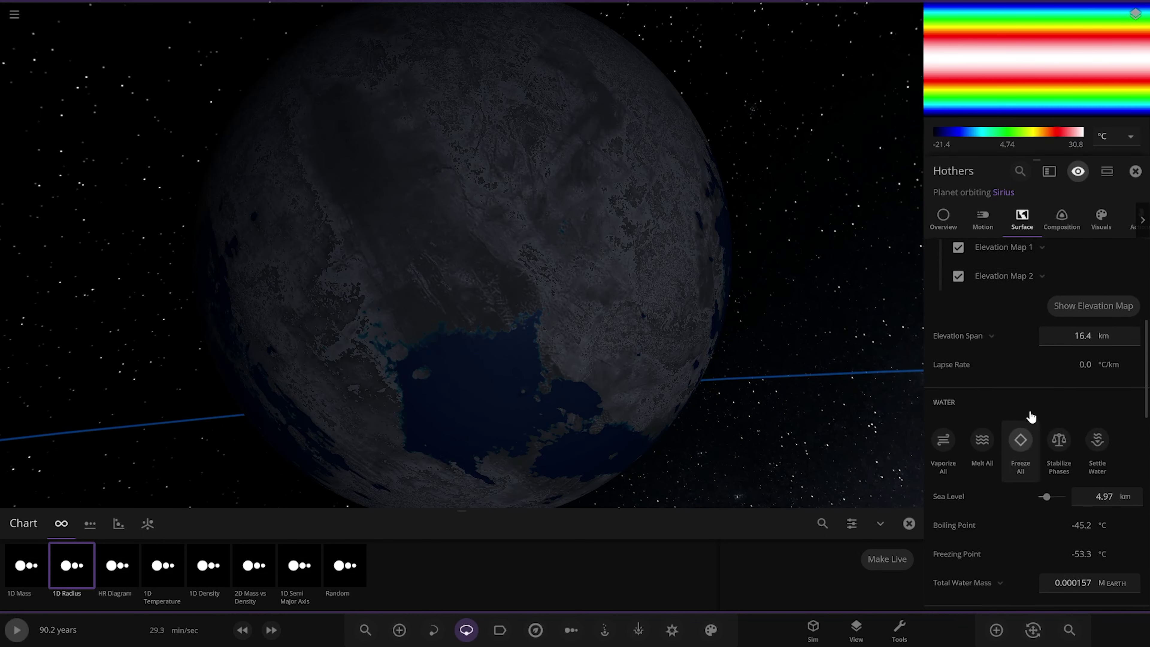
{"action": "scroll", "coordinate": [1029, 414], "scroll_direction": "up", "scroll_amount": 2}
- Set Elevation Map 1 to Pluto and Map 2 to Sedna, then resettle the water
{"action": "left_click", "coordinate": [1036, 346]}
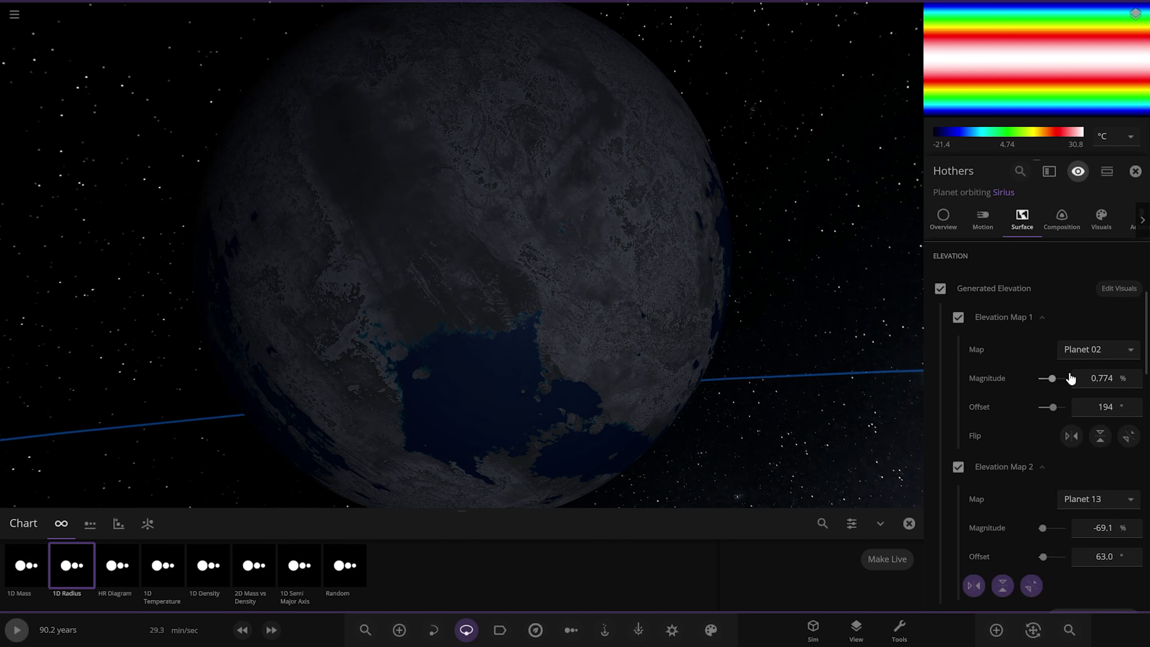
{"action": "left_click", "coordinate": [1088, 358]}
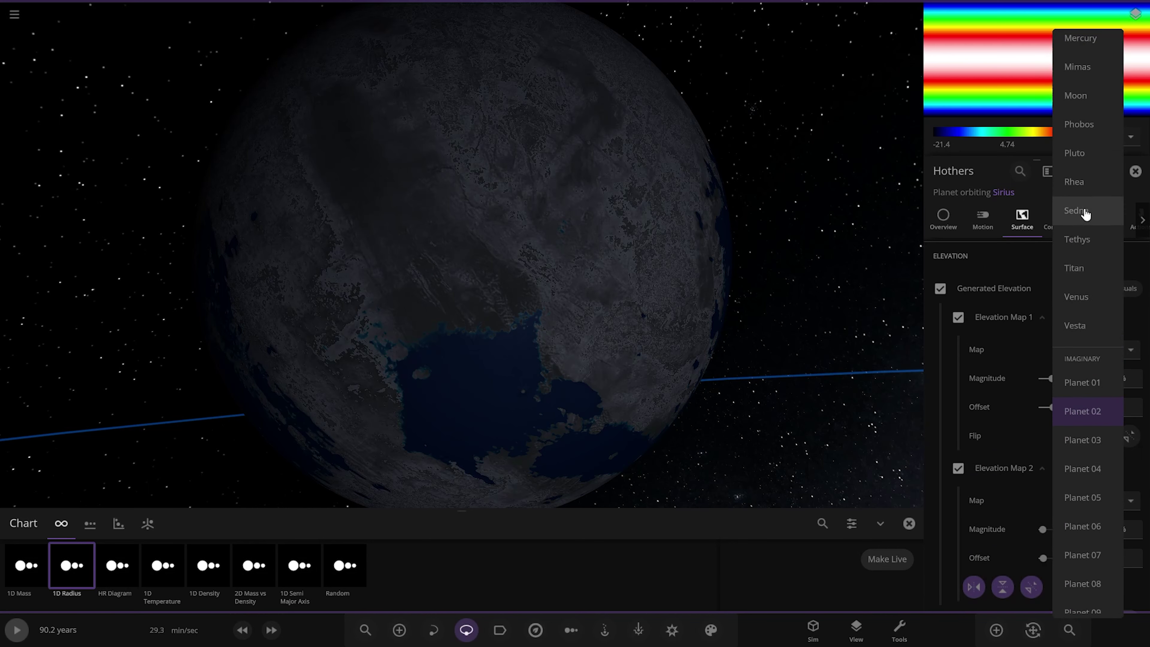
{"action": "left_click", "coordinate": [1076, 153]}
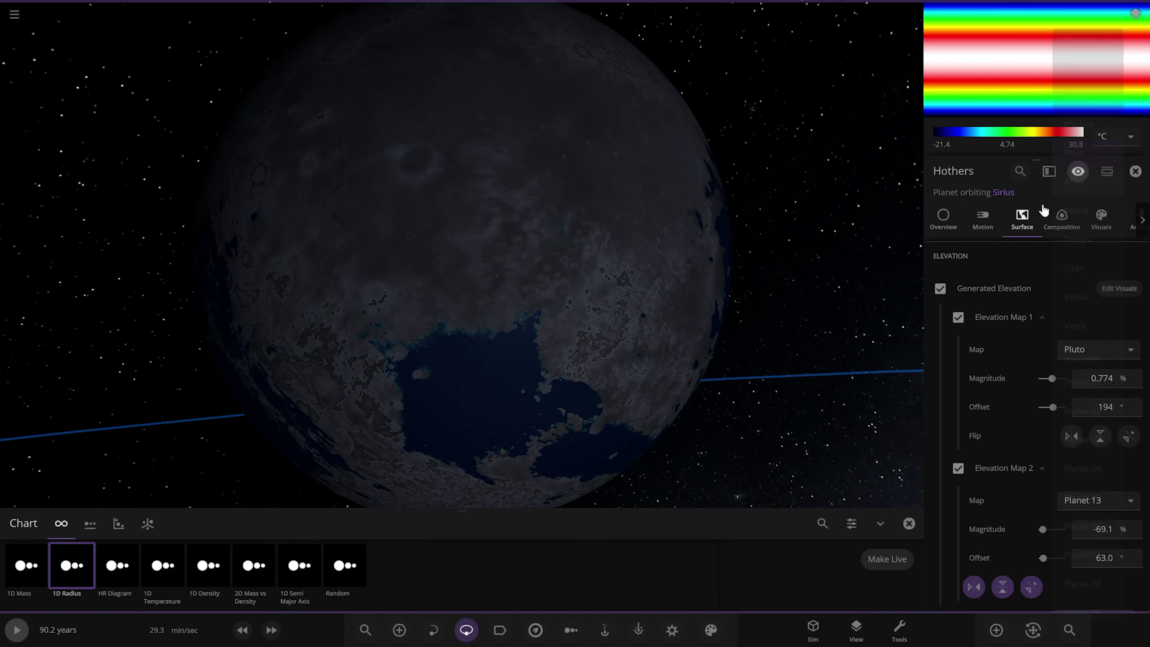
{"action": "left_click", "coordinate": [1085, 511]}
{"action": "scroll", "coordinate": [1070, 267], "scroll_direction": "up", "scroll_amount": 3}
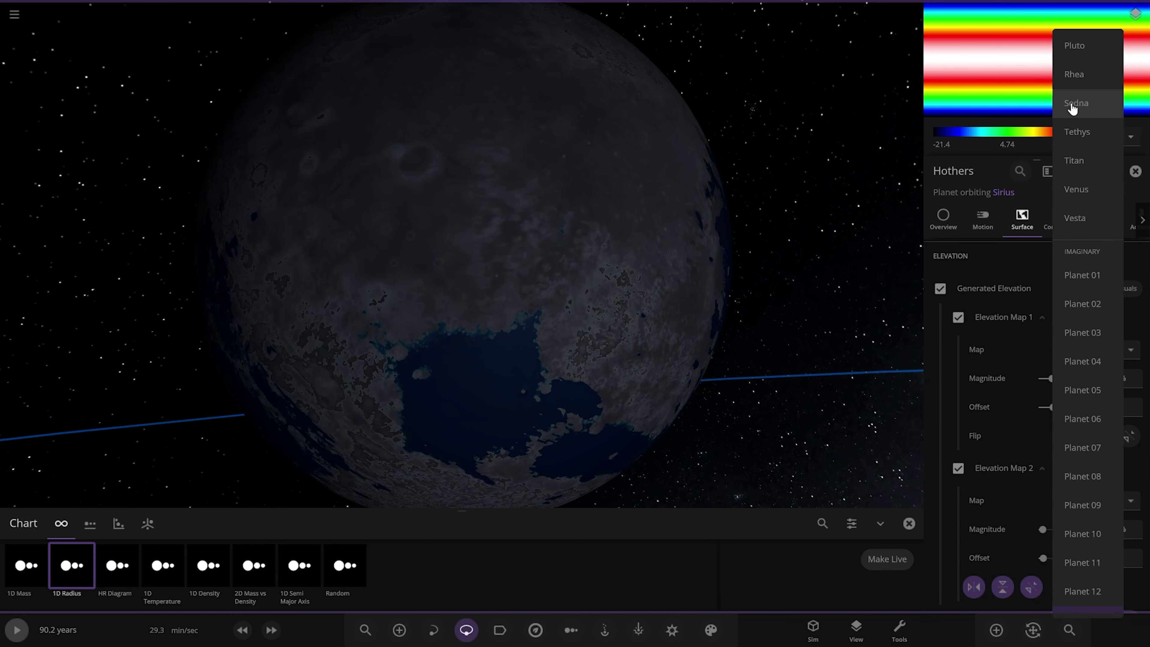
{"action": "left_click", "coordinate": [1085, 112]}
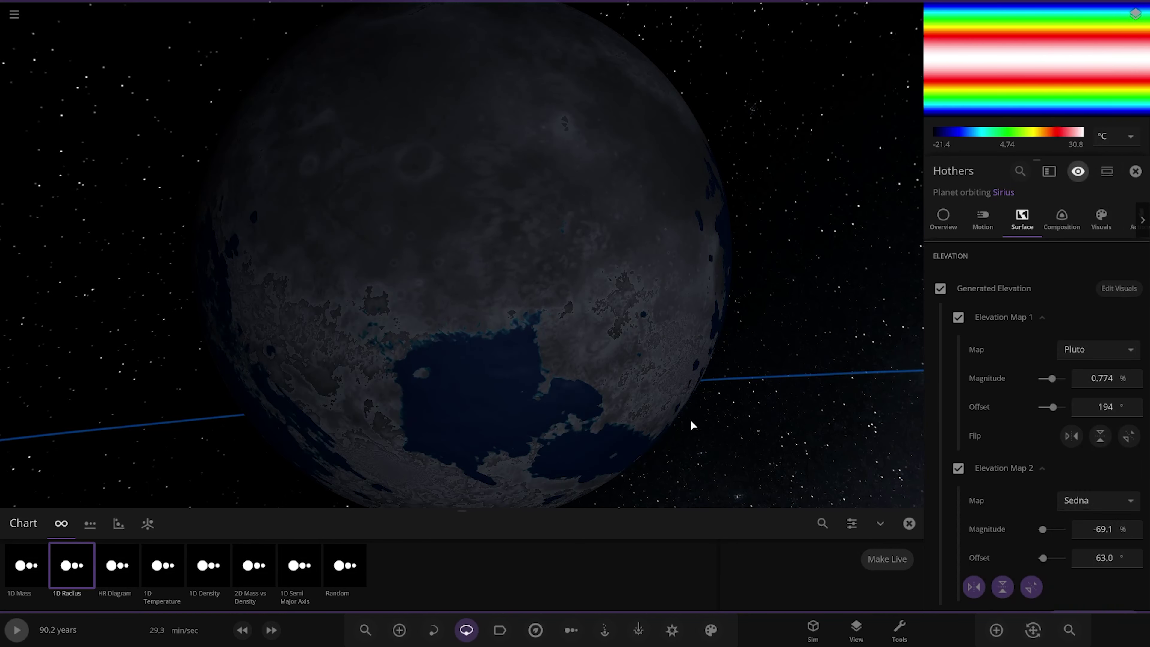
{"action": "scroll", "coordinate": [1099, 544], "scroll_direction": "down", "scroll_amount": 5}
{"action": "left_click", "coordinate": [1097, 561]}
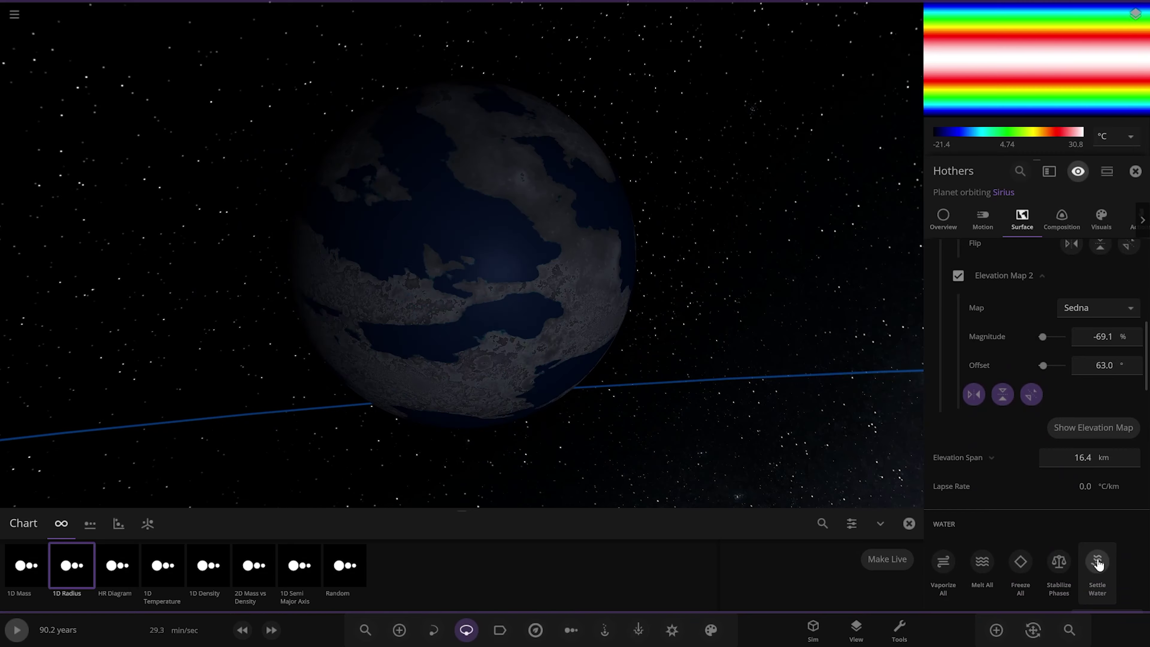
- Swap Elevation Map 2 to the cratered imaginary Planet 15 map
{"action": "scroll", "coordinate": [1052, 492], "scroll_direction": "up", "scroll_amount": 2}
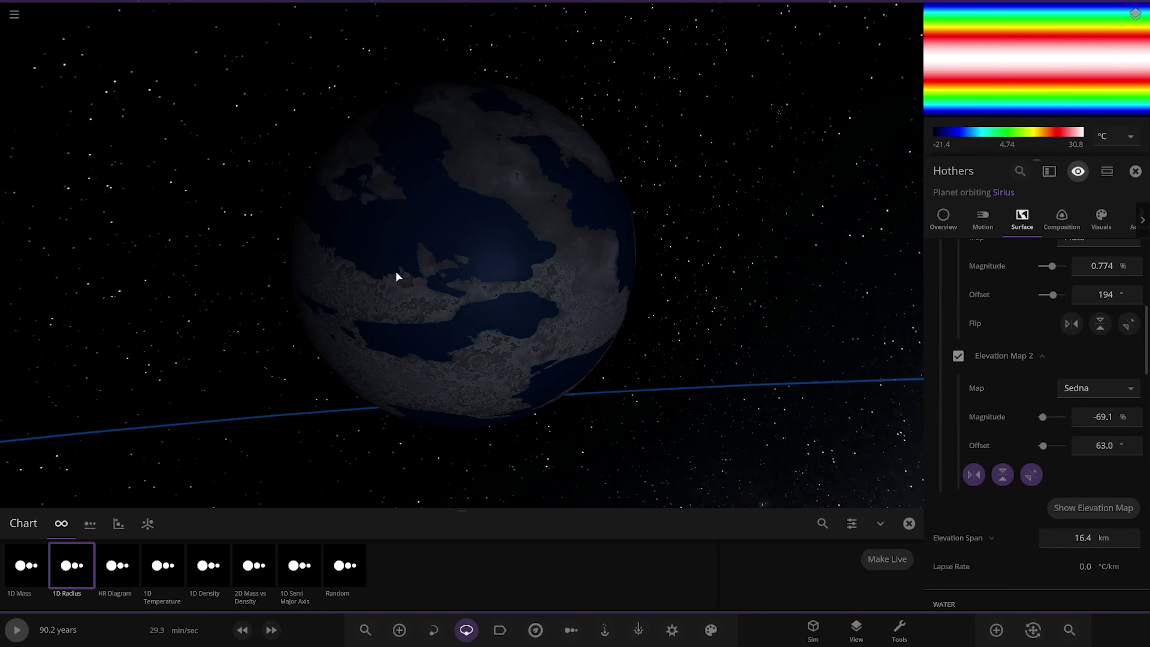
{"action": "left_click_drag", "start_coordinate": [398, 277], "coordinate": [572, 284]}
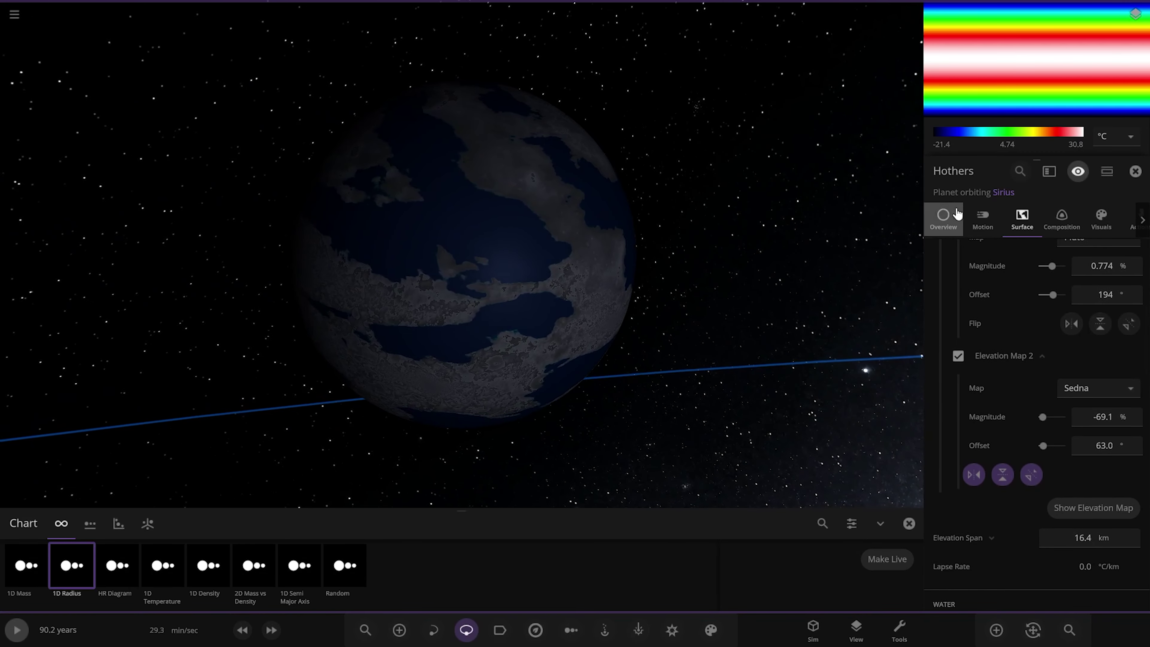
{"action": "left_click", "coordinate": [943, 217]}
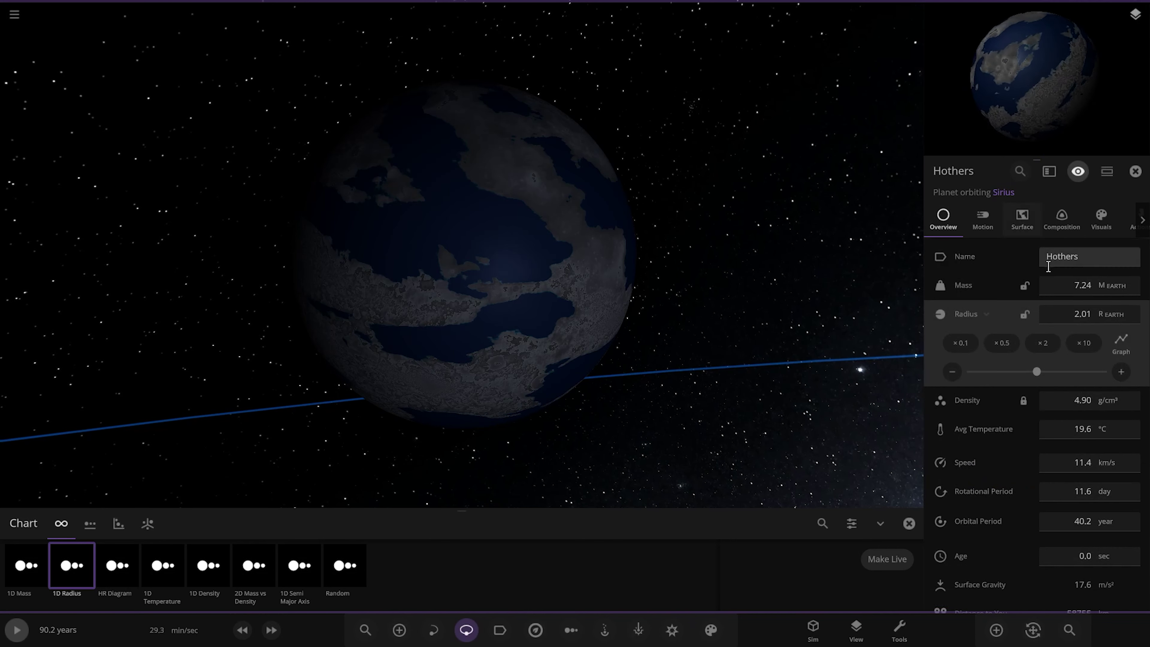
{"action": "left_click", "coordinate": [1062, 217]}
{"action": "scroll", "coordinate": [1007, 430], "scroll_direction": "down", "scroll_amount": 3}
{"action": "left_click", "coordinate": [1022, 217]}
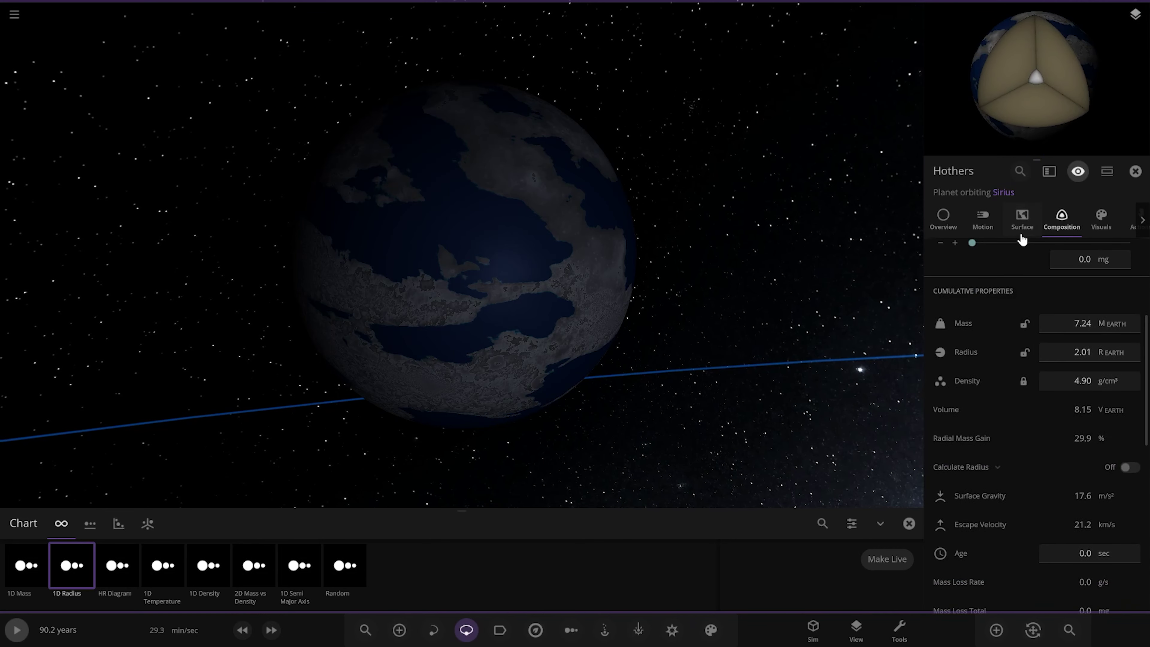
{"action": "left_click", "coordinate": [1075, 338]}
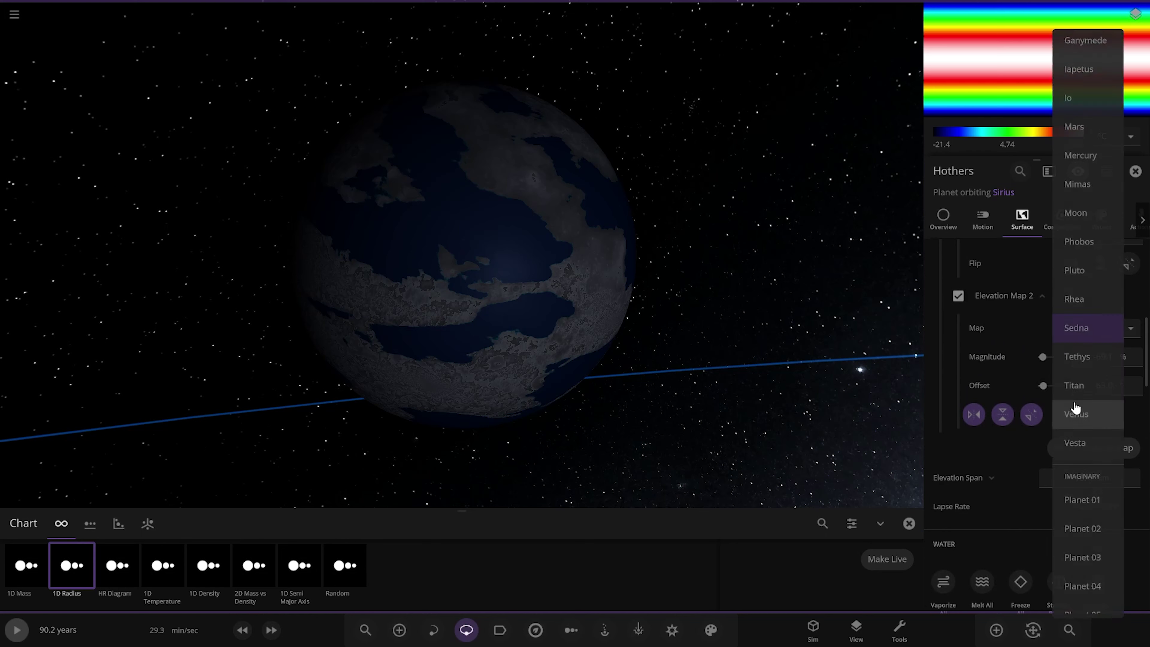
{"action": "scroll", "coordinate": [1075, 403], "scroll_direction": "down", "scroll_amount": 6}
{"action": "left_click", "coordinate": [1103, 590]}
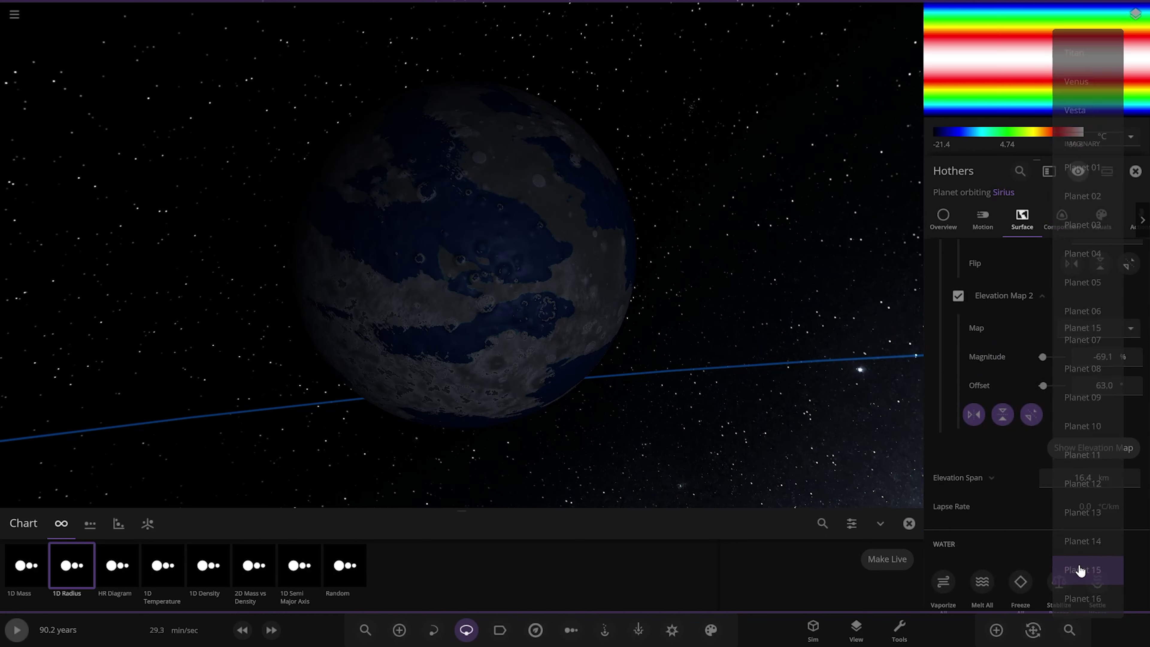
- Lower Hothers' sea level toward 3.19 km to expose more land
{"action": "scroll", "coordinate": [1098, 518], "scroll_direction": "down", "scroll_amount": 3}
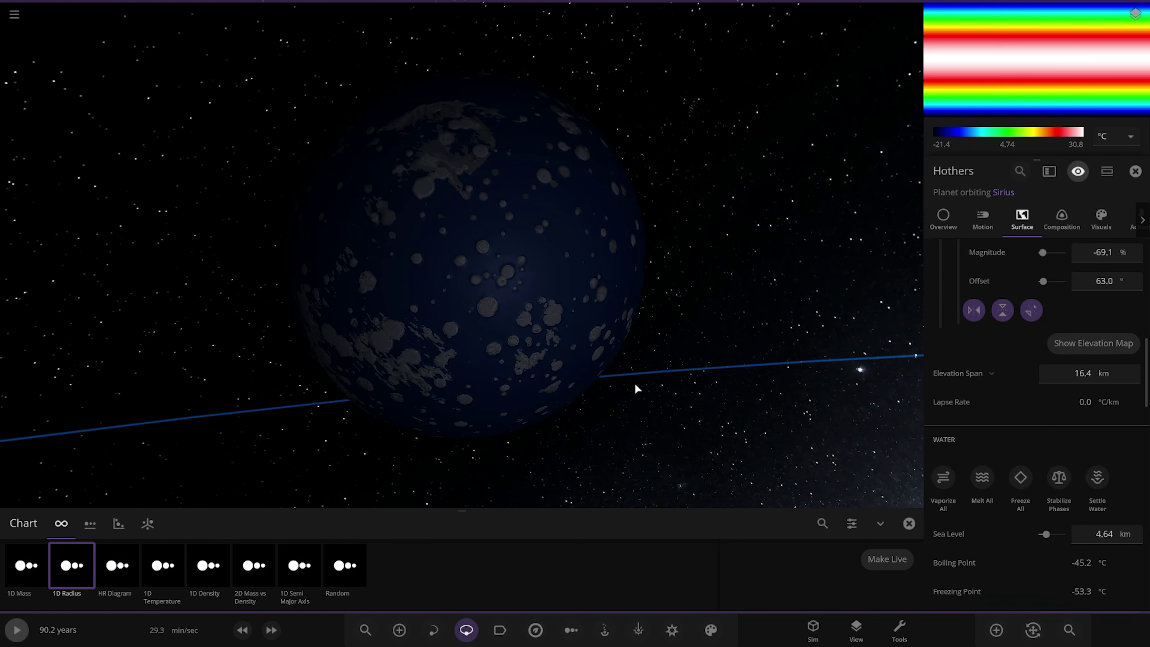
{"action": "scroll", "coordinate": [634, 381], "scroll_direction": "up", "scroll_amount": 5}
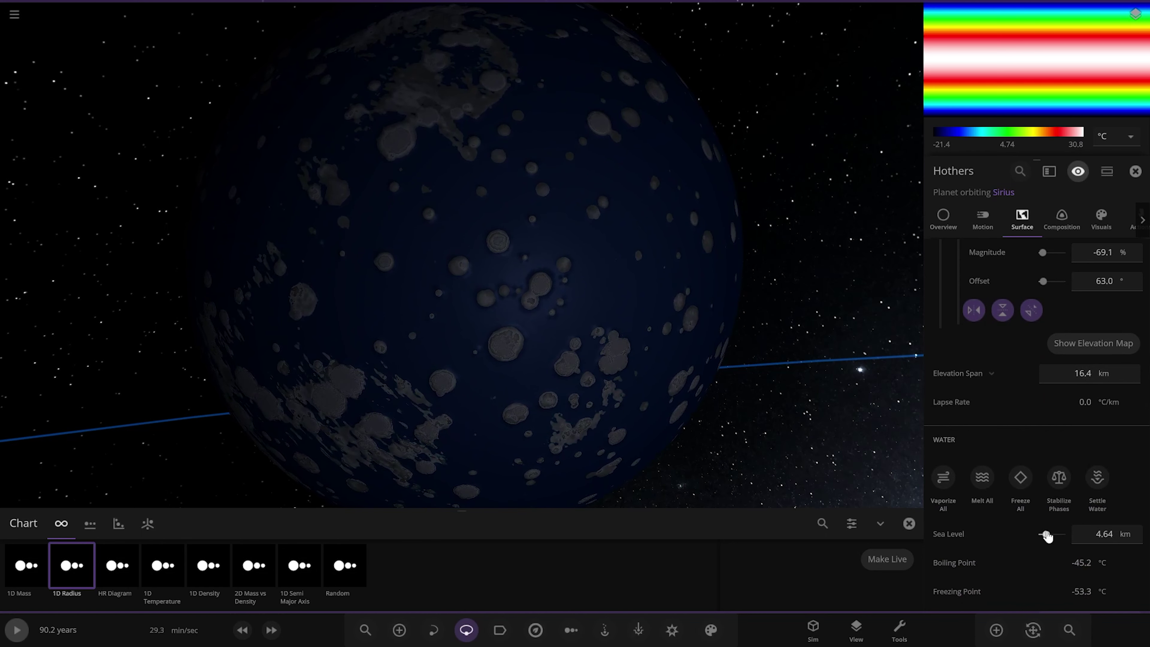
{"action": "left_click_drag", "start_coordinate": [1046, 536], "coordinate": [1047, 535]}
{"action": "scroll", "coordinate": [531, 362], "scroll_direction": "down", "scroll_amount": 5}
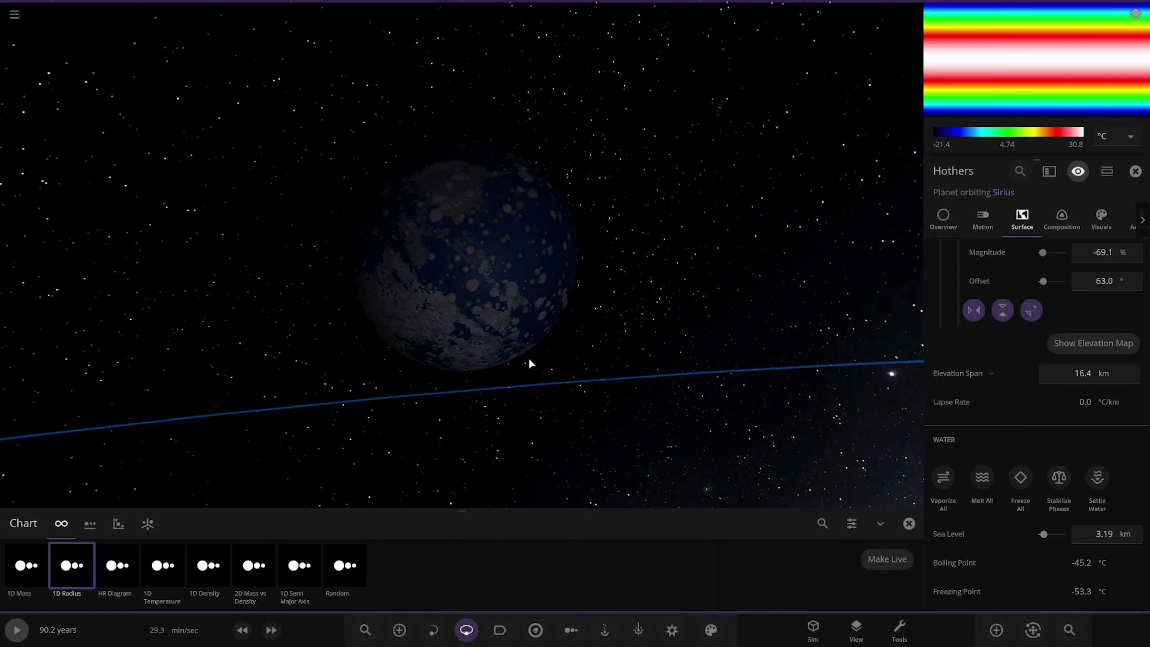
{"action": "left_click", "coordinate": [1103, 533]}
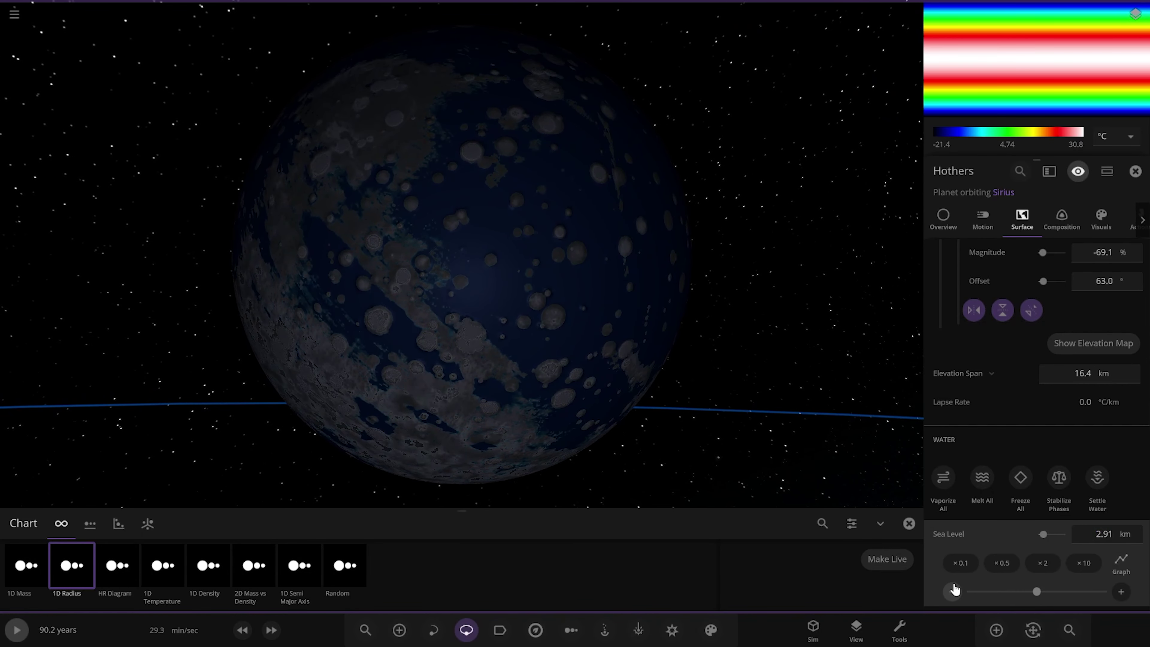
- Set Hothers' average temperature to -100 °C and check its visual colours
{"action": "left_click", "coordinate": [943, 219]}
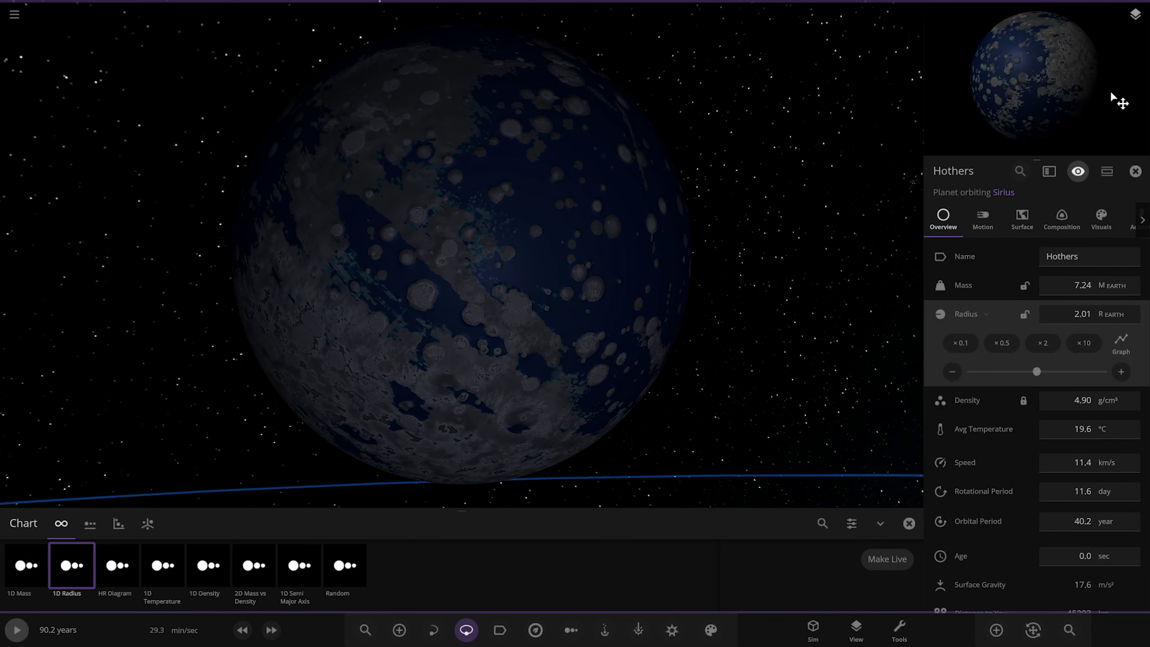
{"action": "left_click", "coordinate": [1069, 237]}
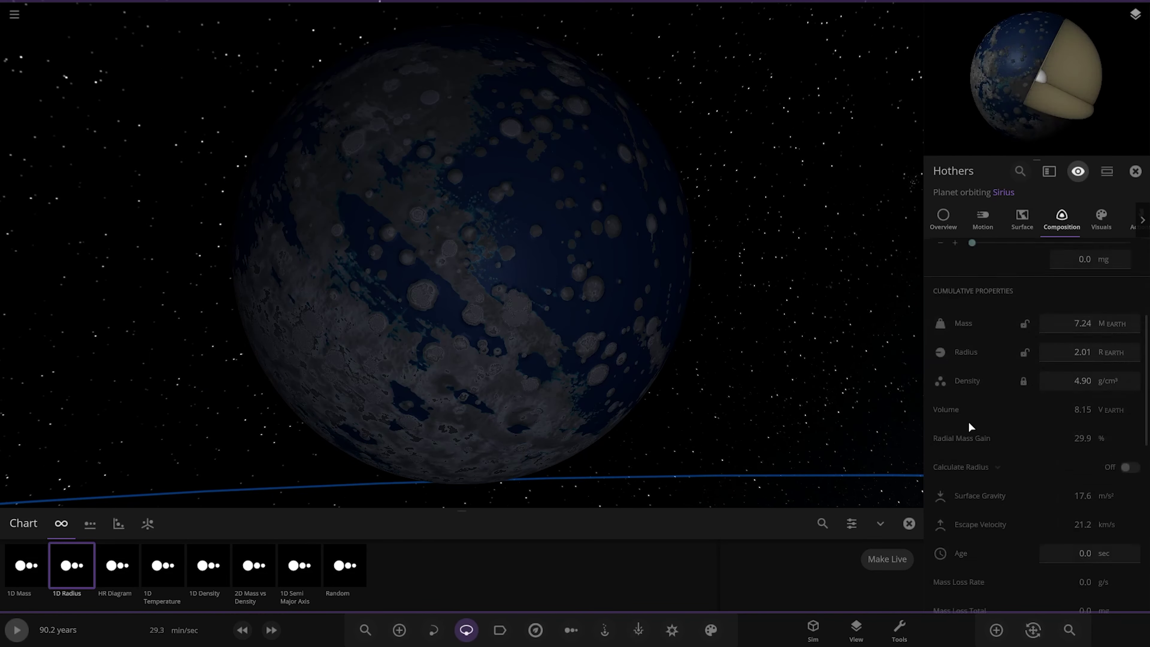
{"action": "left_click", "coordinate": [1101, 218]}
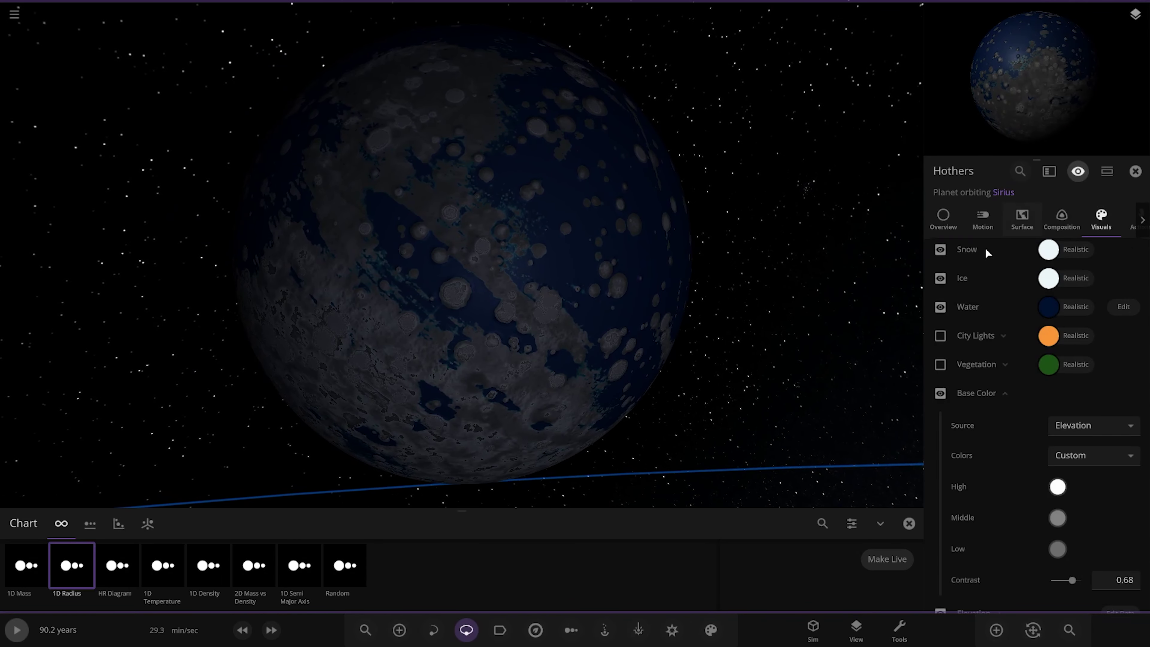
{"action": "left_click", "coordinate": [942, 217]}
{"action": "left_click", "coordinate": [1072, 404]}
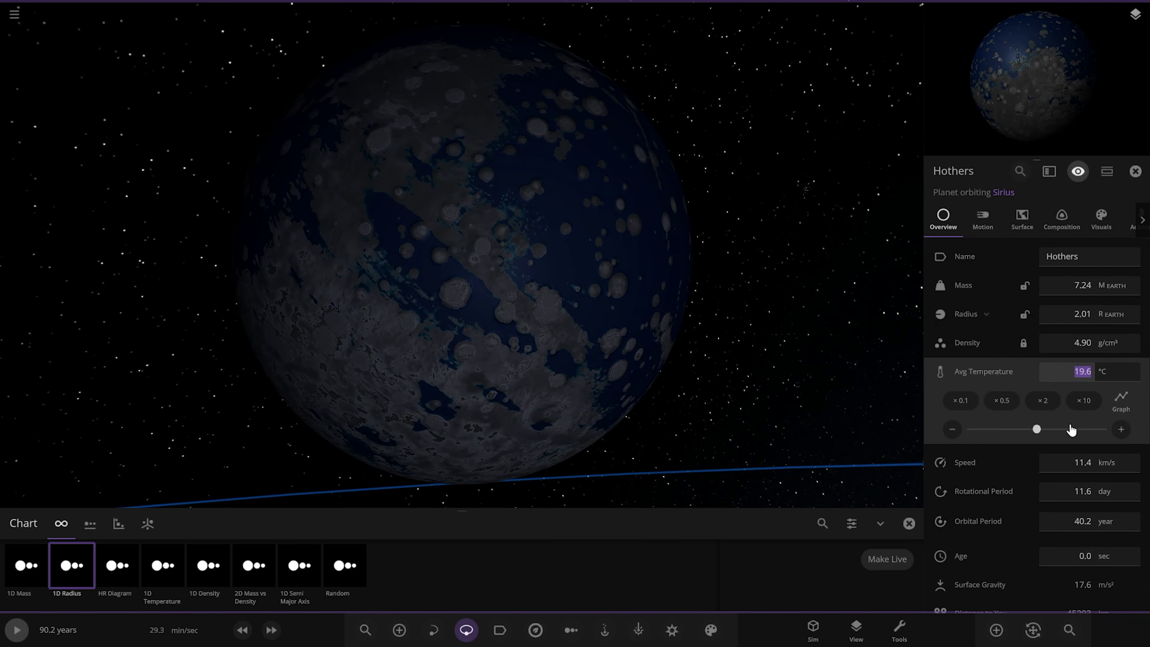
{"action": "left_click", "coordinate": [1095, 212]}
{"action": "left_click", "coordinate": [942, 218]}
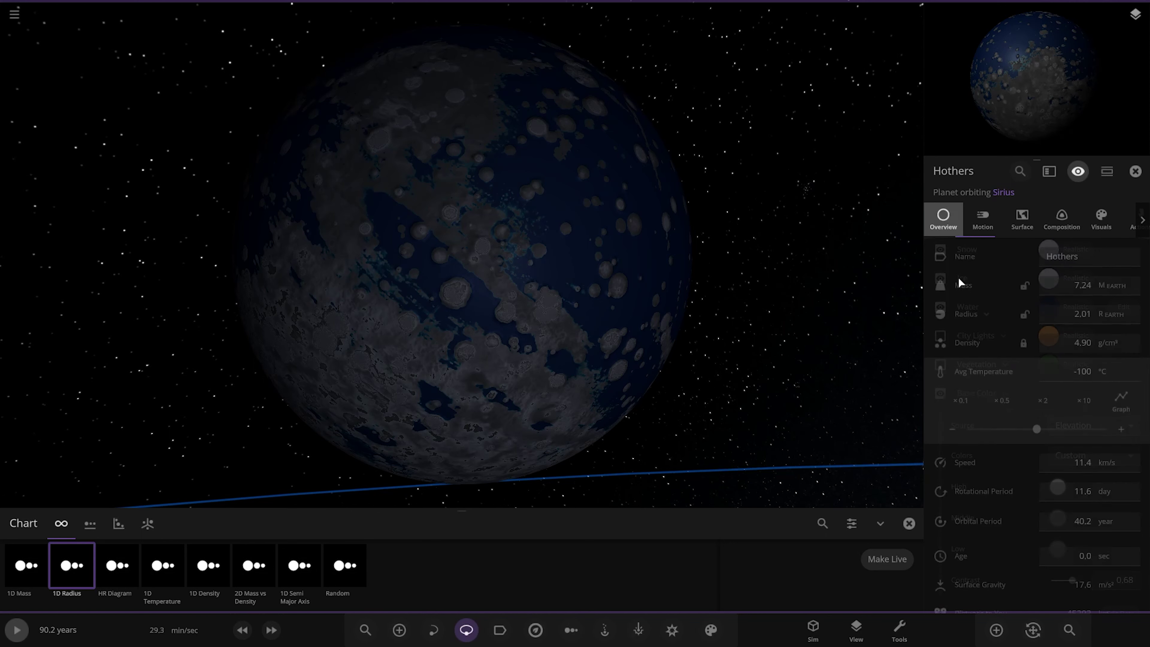
- Start the simulation running again
{"action": "scroll", "coordinate": [1065, 264], "scroll_direction": "down", "scroll_amount": 3}
{"action": "left_click", "coordinate": [17, 630]}
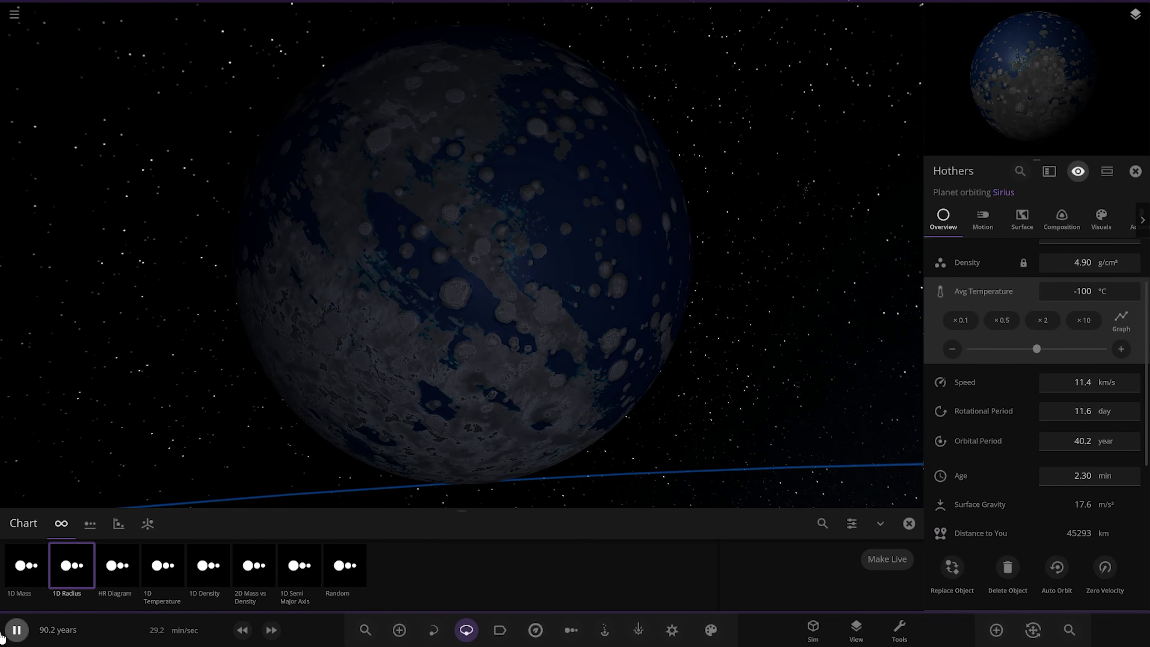
{"action": "left_click", "coordinate": [1022, 222]}
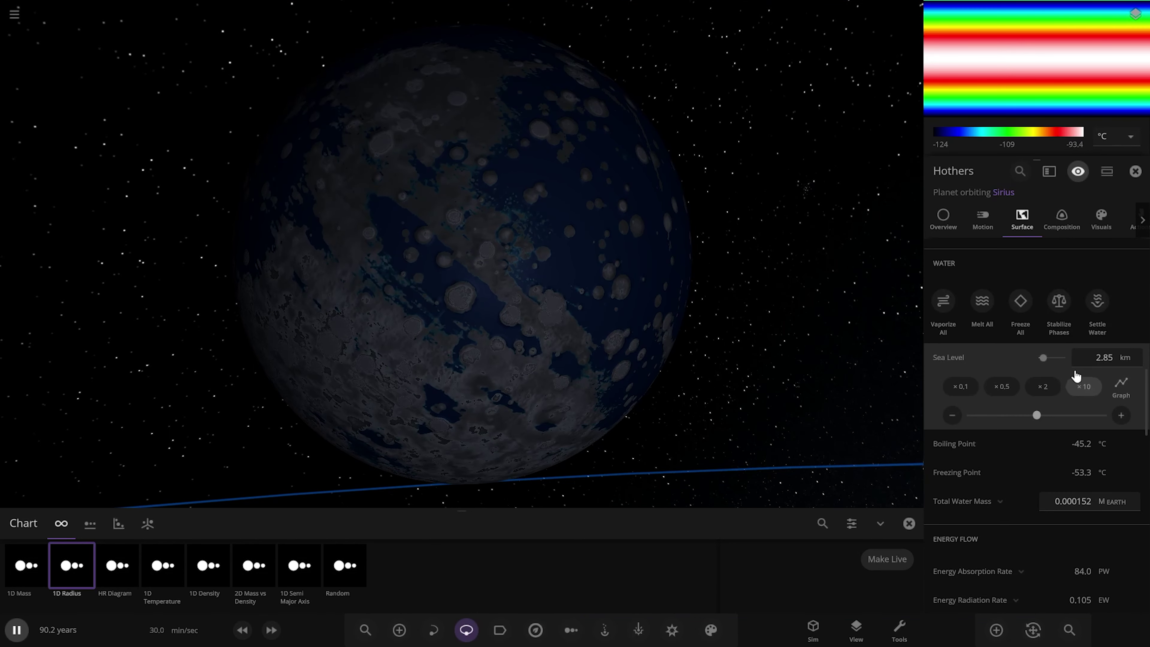
- Freeze all of Hothers' water and make its middle elevation colour white
{"action": "left_click", "coordinate": [1021, 301]}
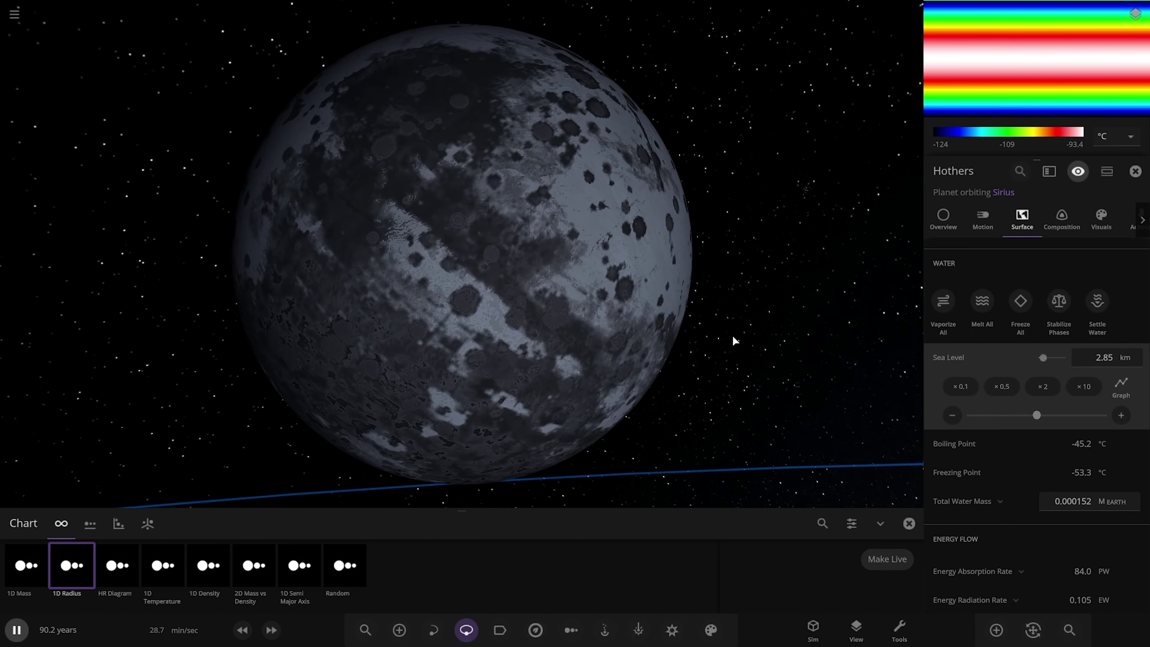
{"action": "left_click", "coordinate": [1101, 218]}
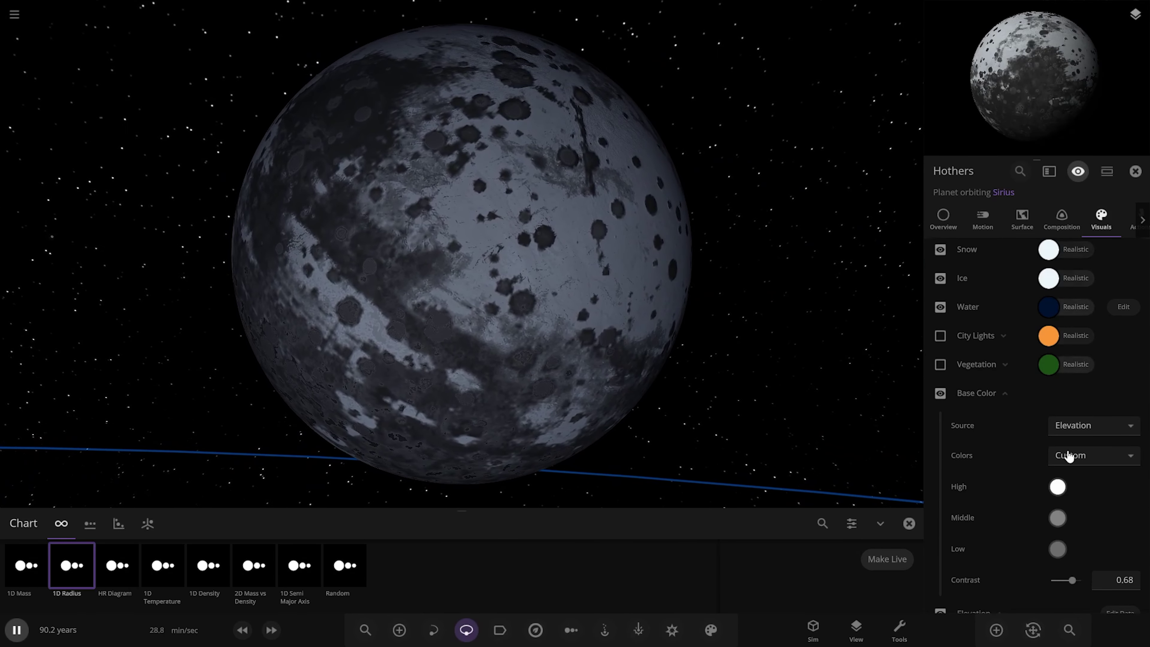
{"action": "scroll", "coordinate": [1069, 455], "scroll_direction": "down", "scroll_amount": 2}
{"action": "left_click", "coordinate": [1058, 405]}
{"action": "left_click_drag", "start_coordinate": [914, 426], "coordinate": [837, 361]}
{"action": "left_click", "coordinate": [806, 374]}
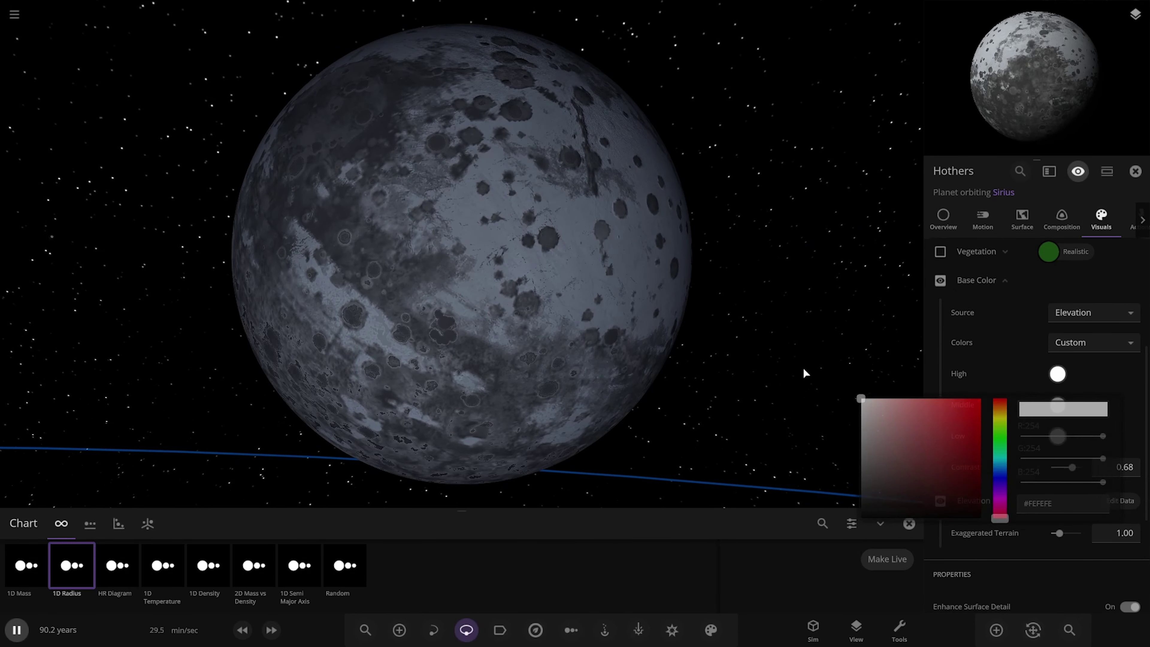
- Raise terrain exaggeration to 3.79 and lower base colour contrast to 0.19
{"action": "left_click_drag", "start_coordinate": [1057, 532], "coordinate": [1080, 532]}
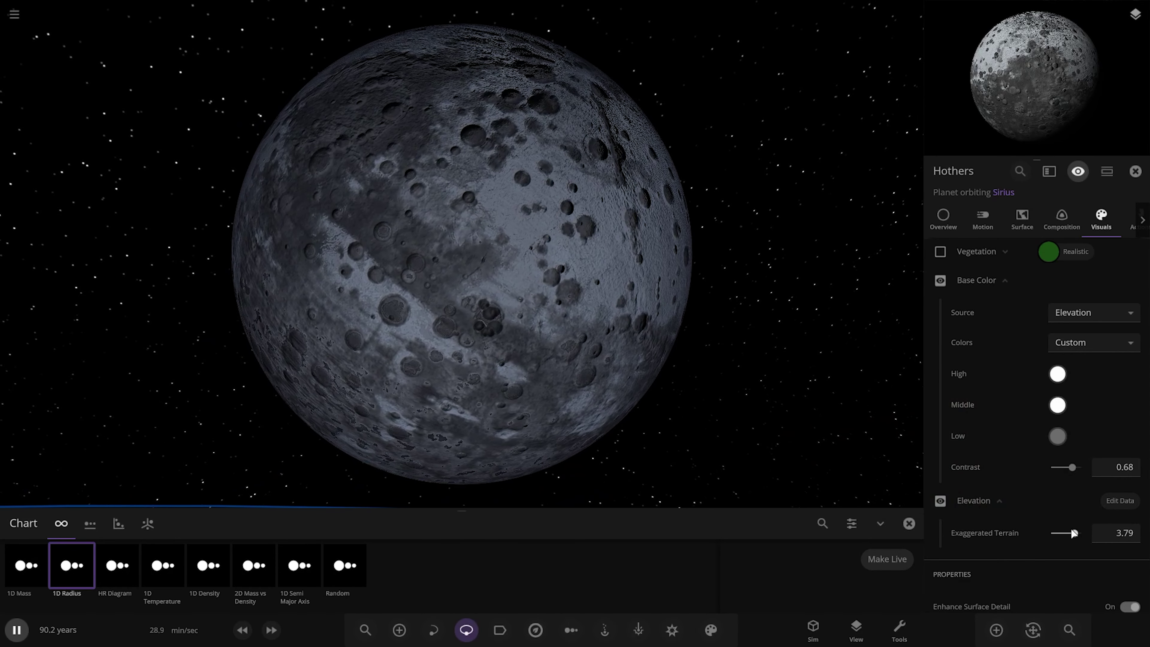
{"action": "right_click_drag", "start_coordinate": [616, 305], "coordinate": [634, 362]}
{"action": "left_click_drag", "start_coordinate": [1076, 468], "coordinate": [1063, 470]}
{"action": "right_click_drag", "start_coordinate": [645, 340], "coordinate": [742, 290]}
{"action": "left_click", "coordinate": [1003, 216]}
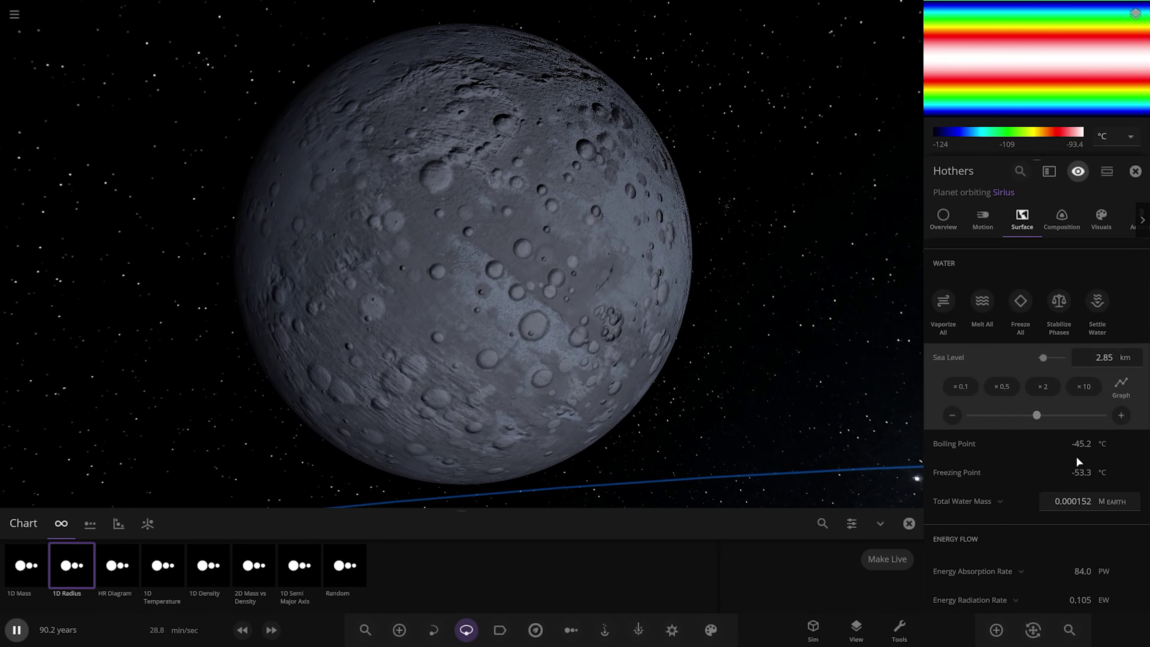
- Scroll to the Atmosphere section and expand atmosphere mass, keeping grams as its unit
{"action": "scroll", "coordinate": [1080, 446], "scroll_direction": "up", "scroll_amount": 2}
{"action": "scroll", "coordinate": [1050, 455], "scroll_direction": "up", "scroll_amount": 10}
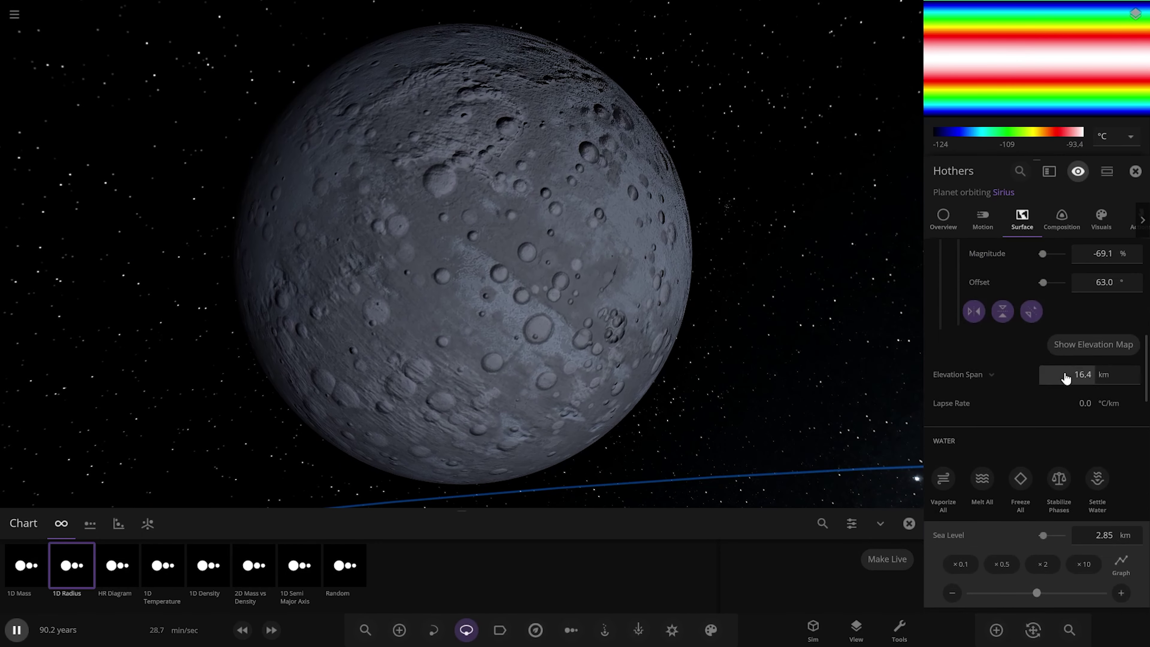
{"action": "scroll", "coordinate": [1041, 370], "scroll_direction": "up", "scroll_amount": 2}
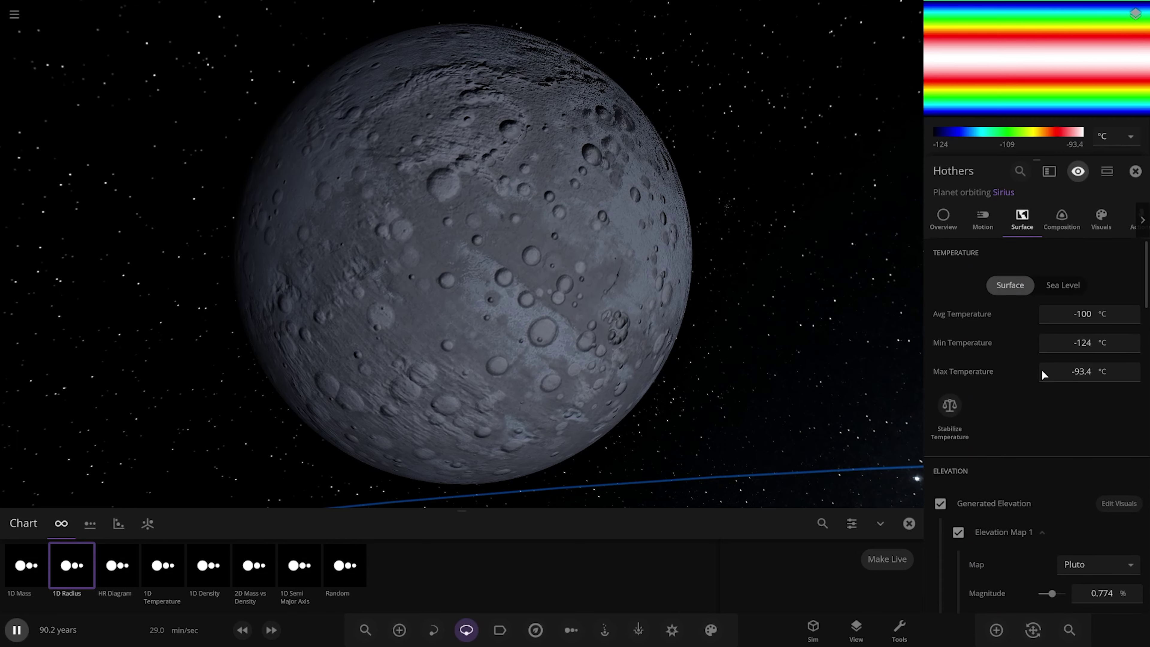
{"action": "scroll", "coordinate": [1041, 370], "scroll_direction": "down", "scroll_amount": 3}
{"action": "scroll", "coordinate": [1086, 389], "scroll_direction": "up", "scroll_amount": 4}
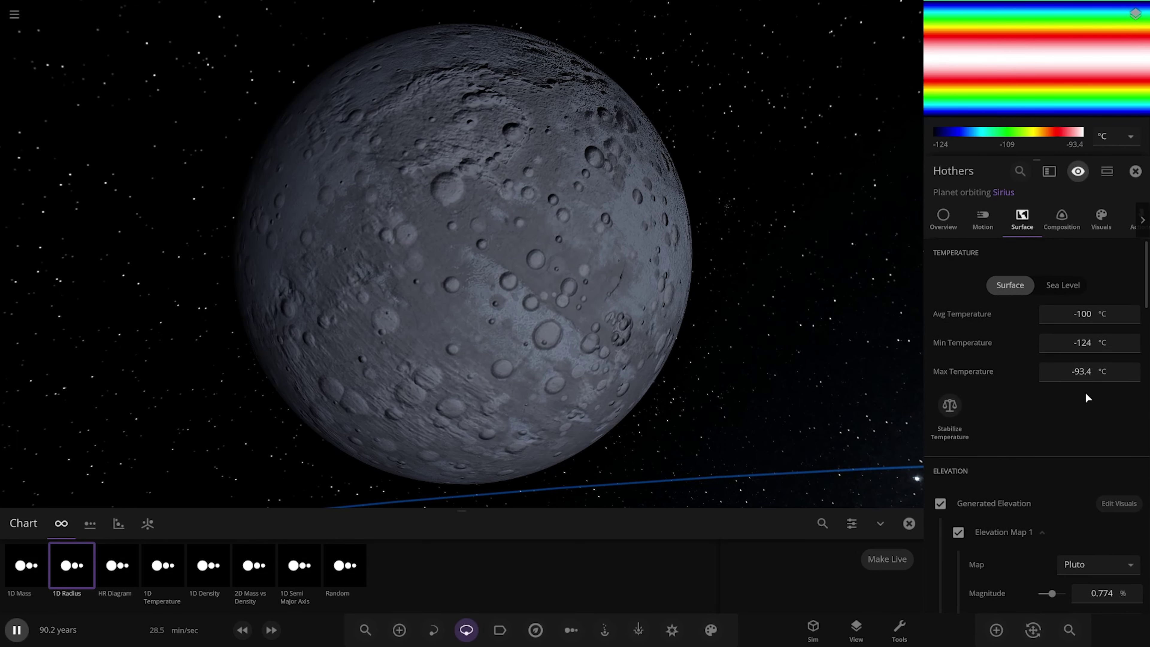
{"action": "scroll", "coordinate": [1084, 391], "scroll_direction": "down", "scroll_amount": 8}
{"action": "scroll", "coordinate": [1028, 360], "scroll_direction": "up", "scroll_amount": 4}
{"action": "scroll", "coordinate": [1029, 360], "scroll_direction": "up", "scroll_amount": 4}
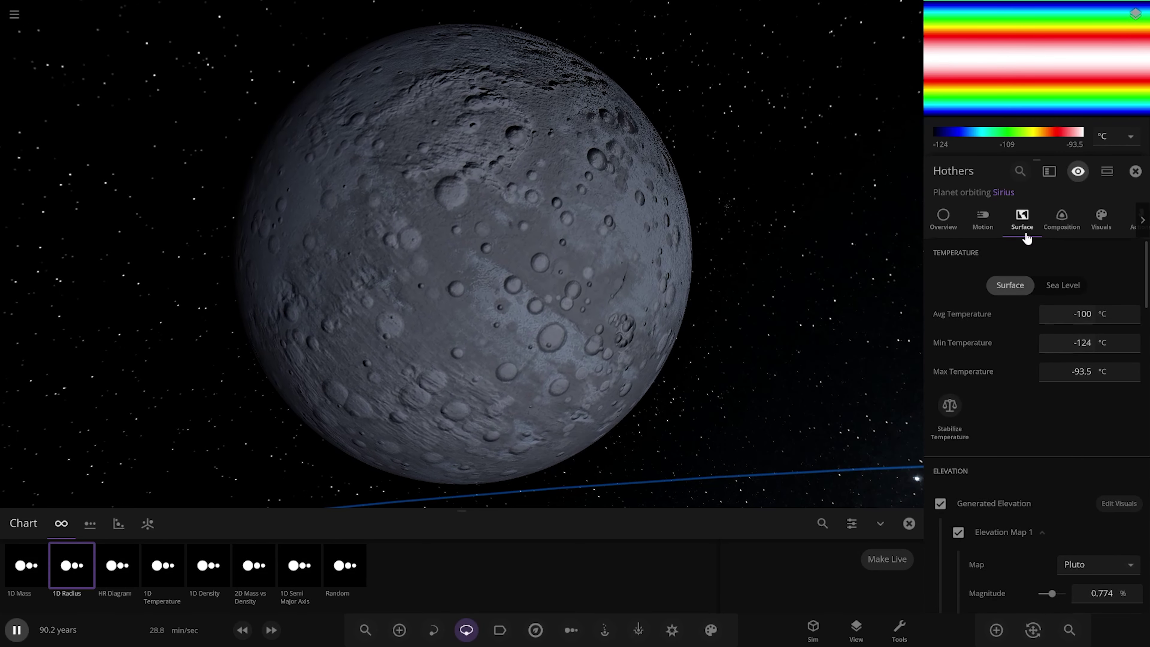
{"action": "scroll", "coordinate": [1035, 482], "scroll_direction": "down", "scroll_amount": 10}
{"action": "scroll", "coordinate": [1082, 361], "scroll_direction": "down", "scroll_amount": 3}
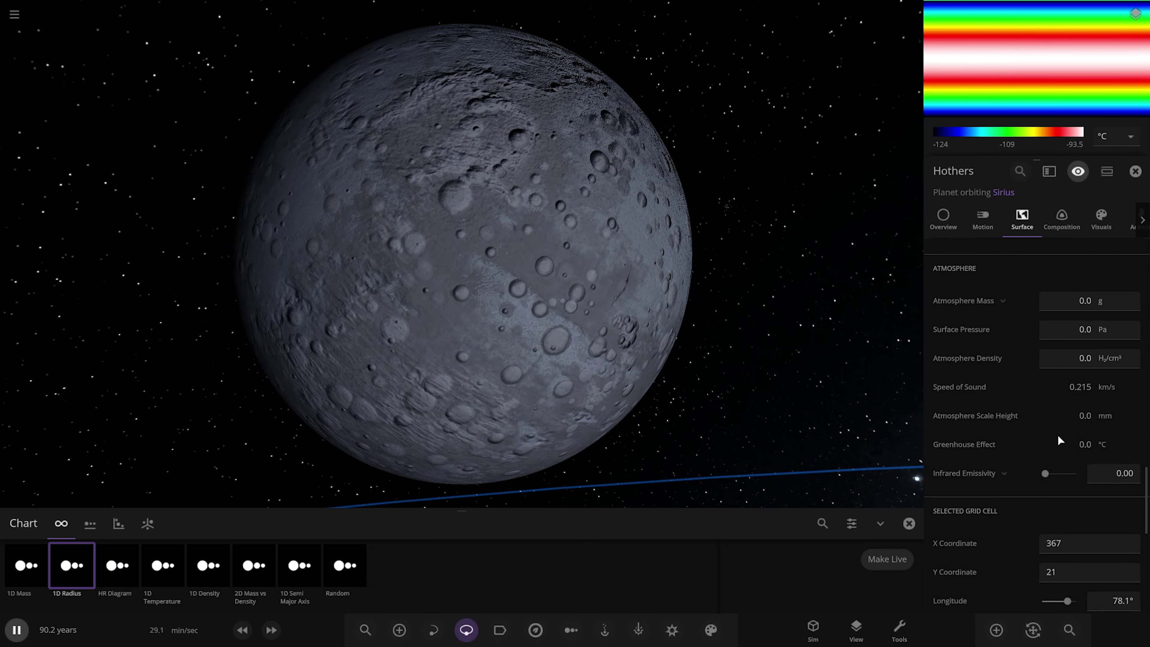
{"action": "scroll", "coordinate": [1041, 435], "scroll_direction": "up", "scroll_amount": 3}
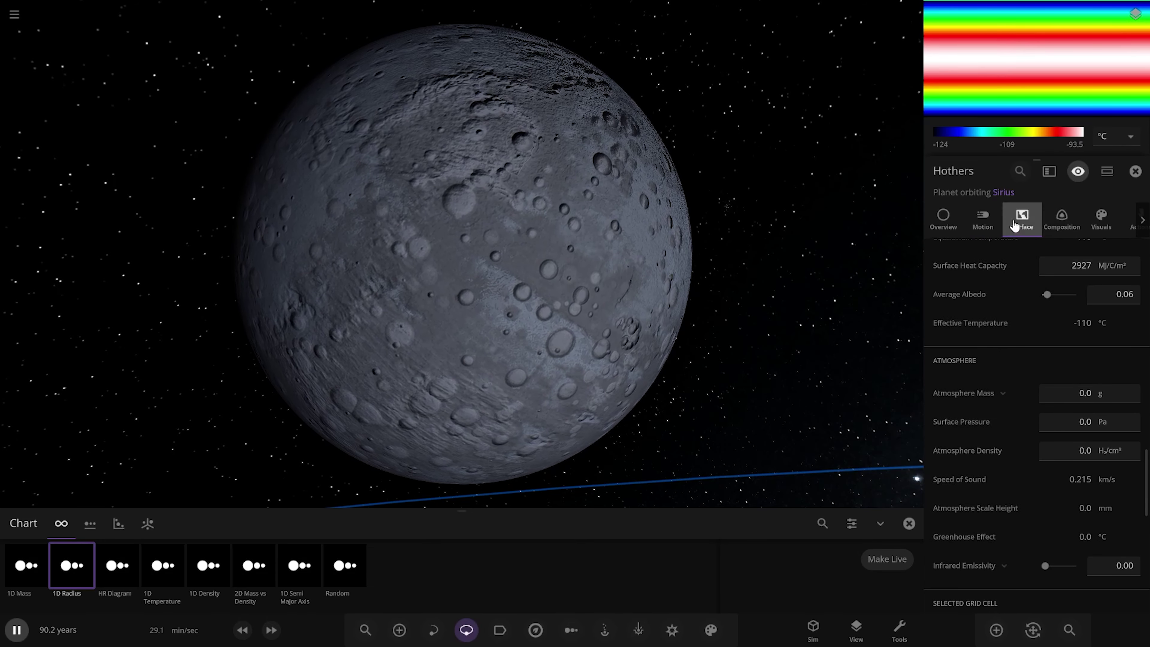
{"action": "scroll", "coordinate": [1059, 508], "scroll_direction": "down", "scroll_amount": 2}
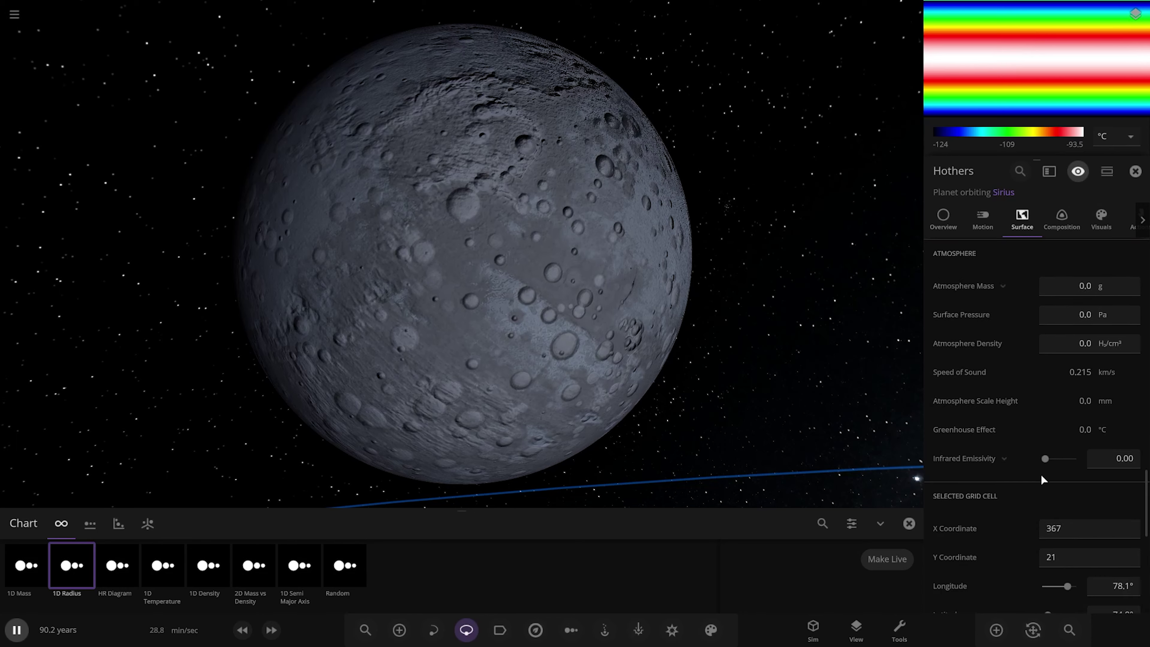
{"action": "left_click", "coordinate": [1119, 296]}
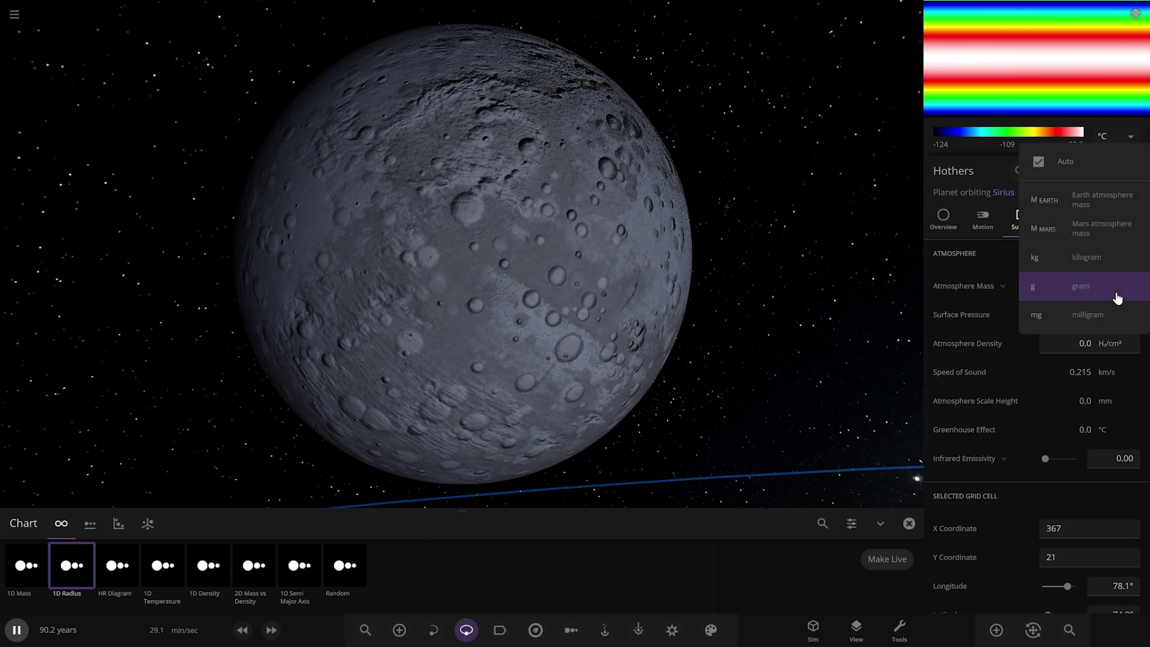
{"action": "left_click", "coordinate": [1019, 290]}
{"action": "left_click", "coordinate": [1002, 287]}
- Set Hothers' surface pressure to 1.4 atm
{"action": "left_click", "coordinate": [1081, 358]}
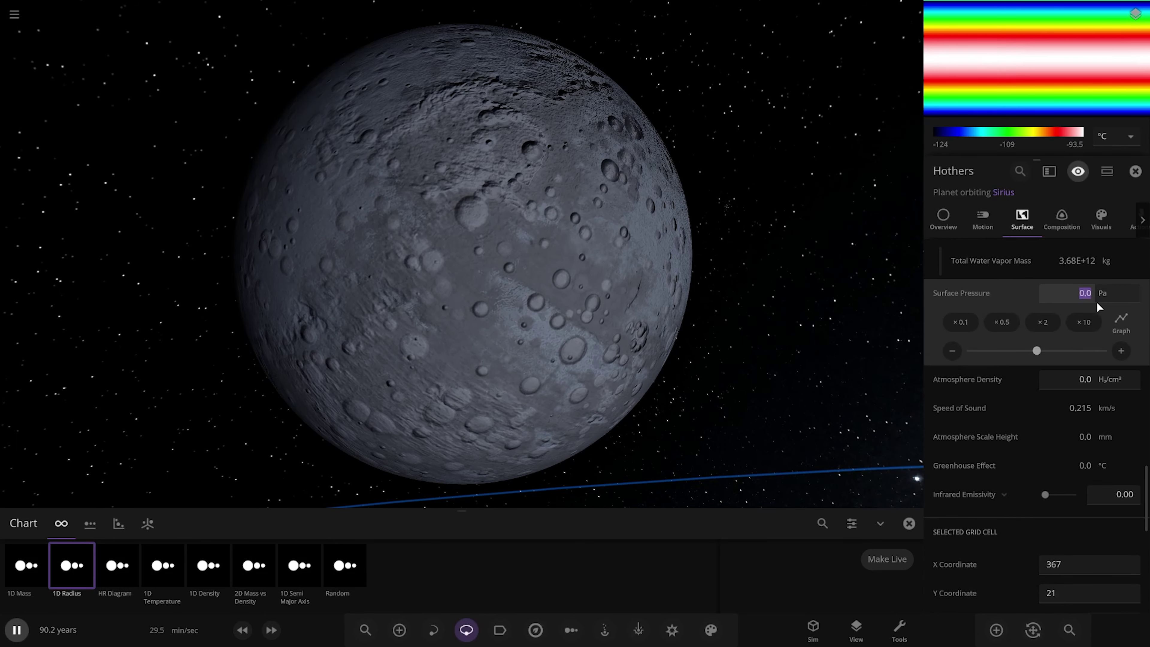
{"action": "left_click", "coordinate": [1105, 292]}
{"action": "left_click", "coordinate": [1090, 177]}
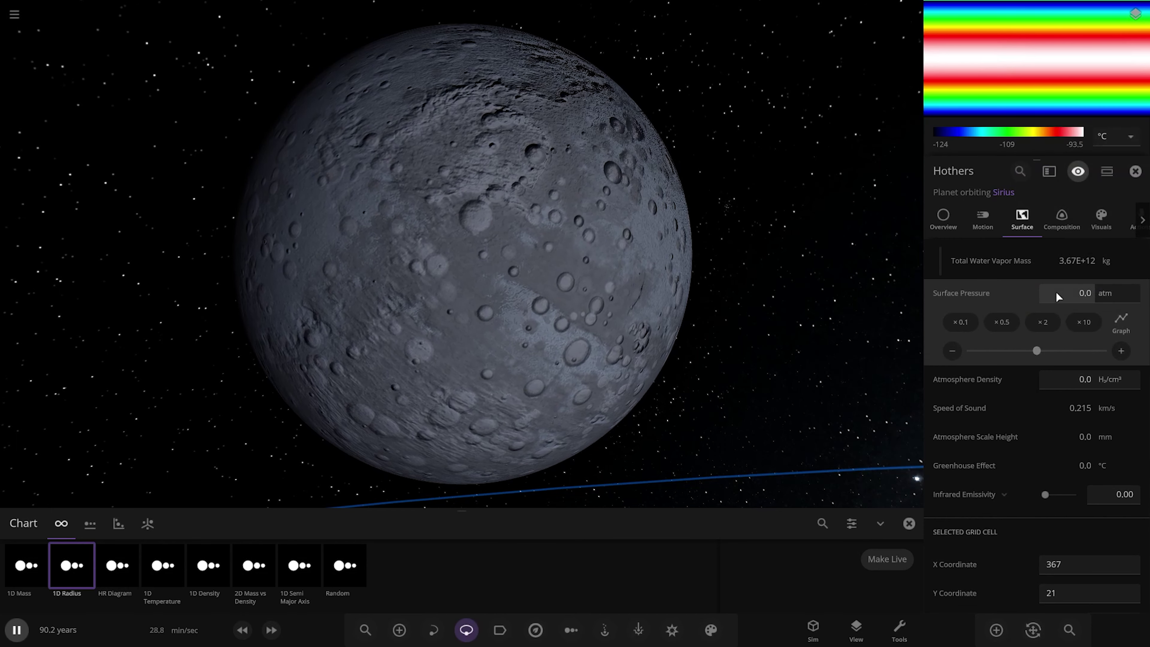
{"action": "key", "text": "Delete"}
{"action": "key", "text": "Delete"}
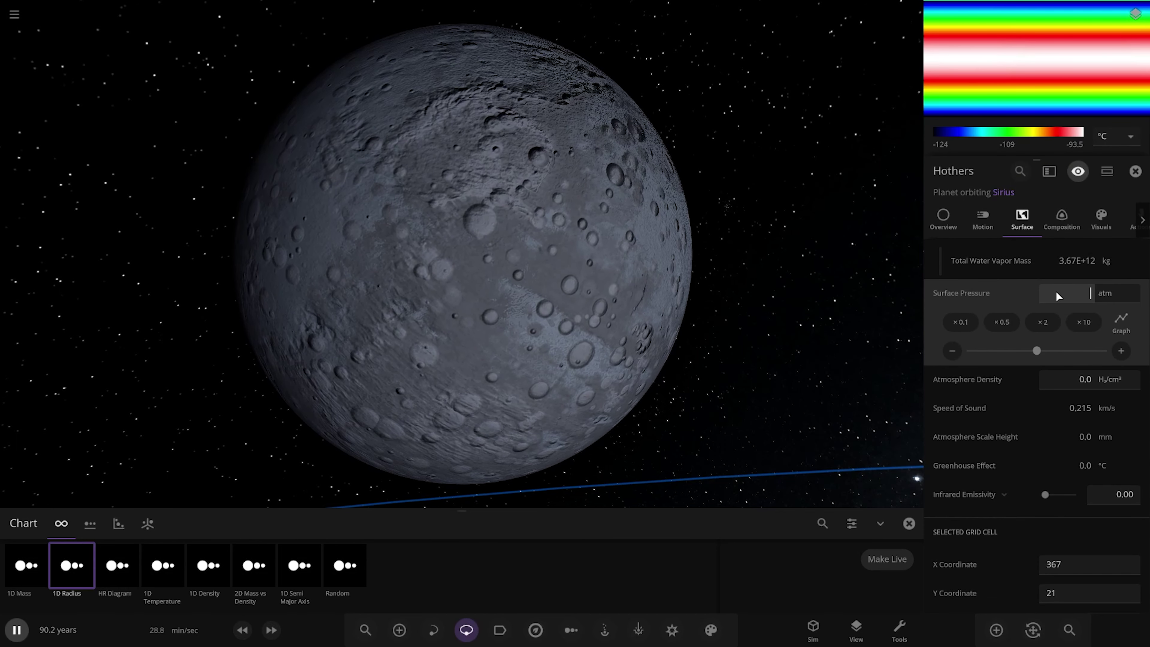
{"action": "key", "text": "Return"}
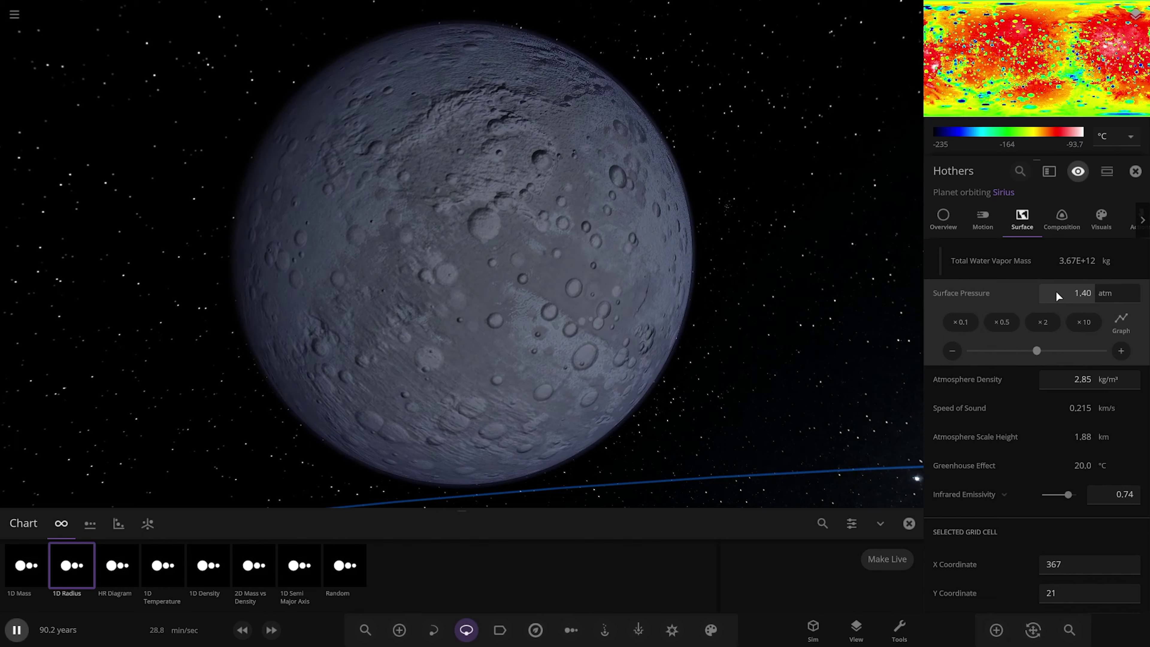
- Switch to the Visuals tab and expand the atmosphere layer settings
{"action": "left_click", "coordinate": [1092, 215]}
{"action": "right_click_drag", "start_coordinate": [742, 320], "coordinate": [887, 335]}
{"action": "scroll", "coordinate": [979, 344], "scroll_direction": "up", "scroll_amount": 5}
{"action": "left_click", "coordinate": [1010, 327]}
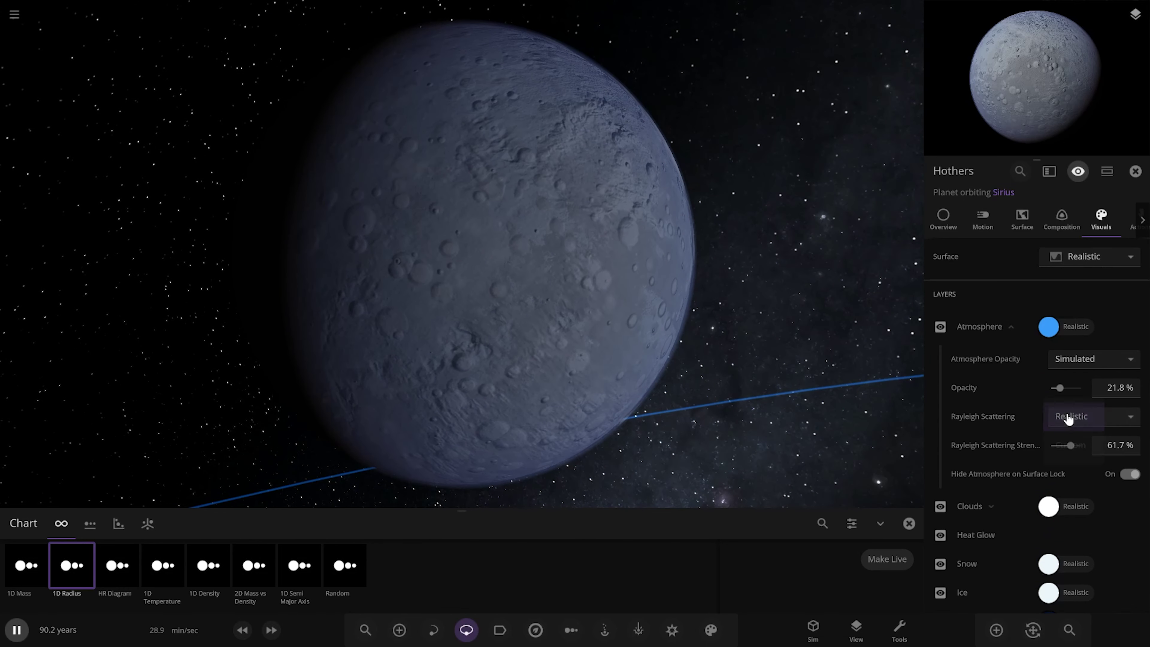
- Drop Rayleigh scattering to 0.0%, tint the atmosphere light cyan and raise its opacity
{"action": "left_click_drag", "start_coordinate": [1069, 445], "coordinate": [896, 424]}
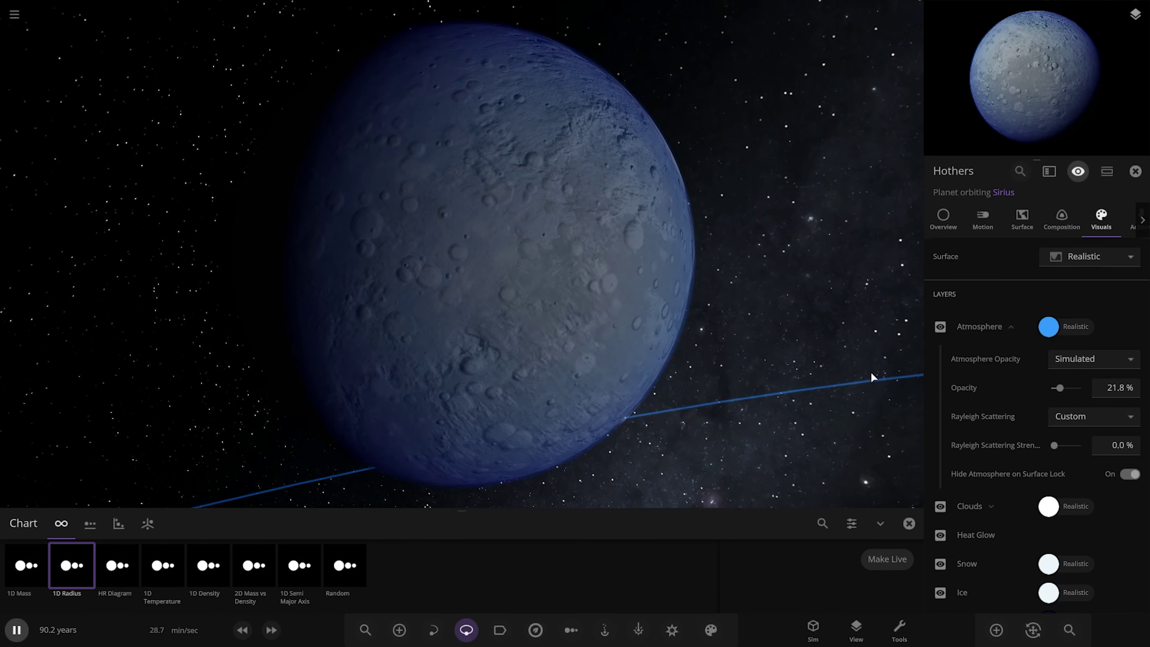
{"action": "left_click", "coordinate": [1047, 326]}
{"action": "left_click_drag", "start_coordinate": [996, 382], "coordinate": [1000, 380]}
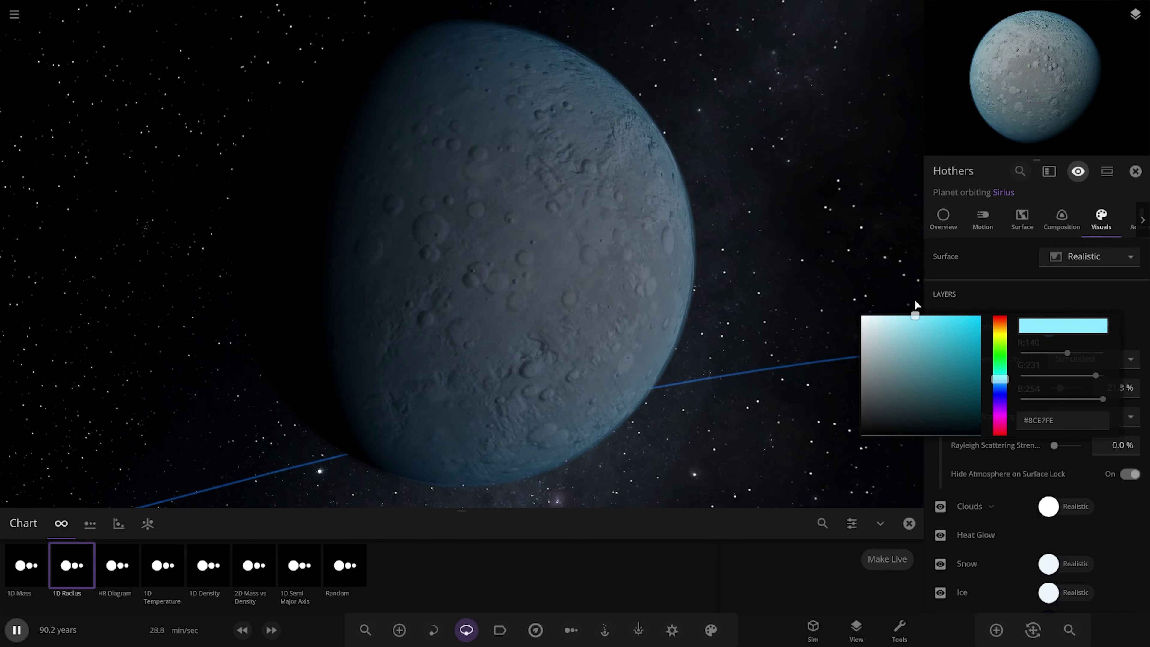
{"action": "left_click", "coordinate": [779, 274]}
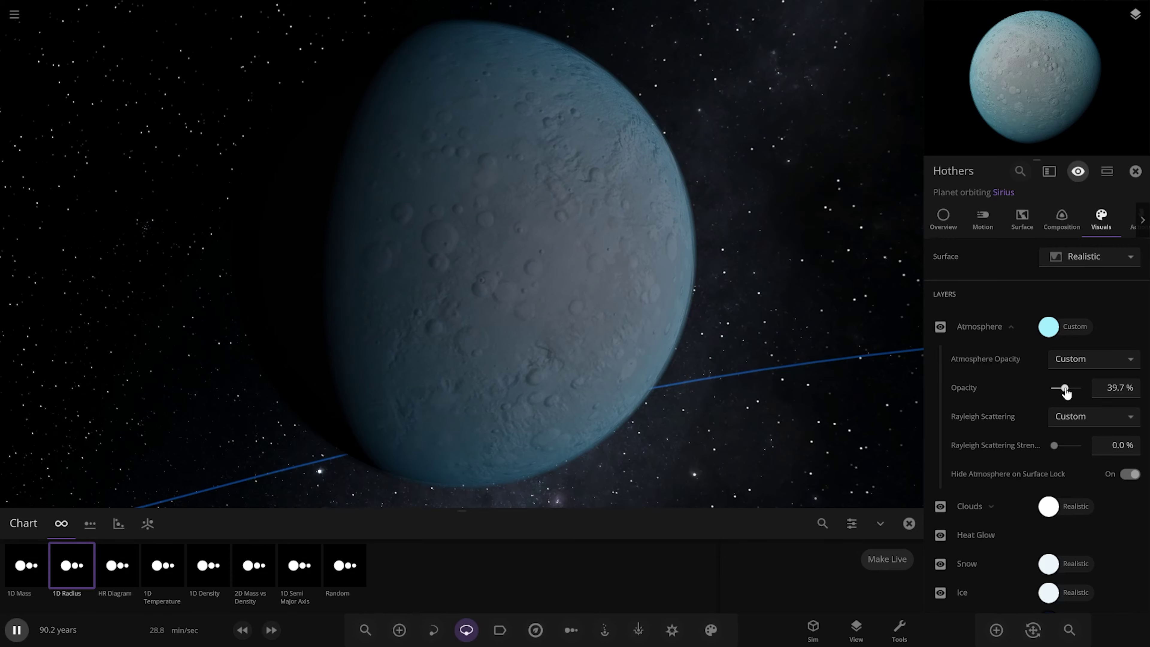
{"action": "left_click_drag", "start_coordinate": [742, 360], "coordinate": [563, 355]}
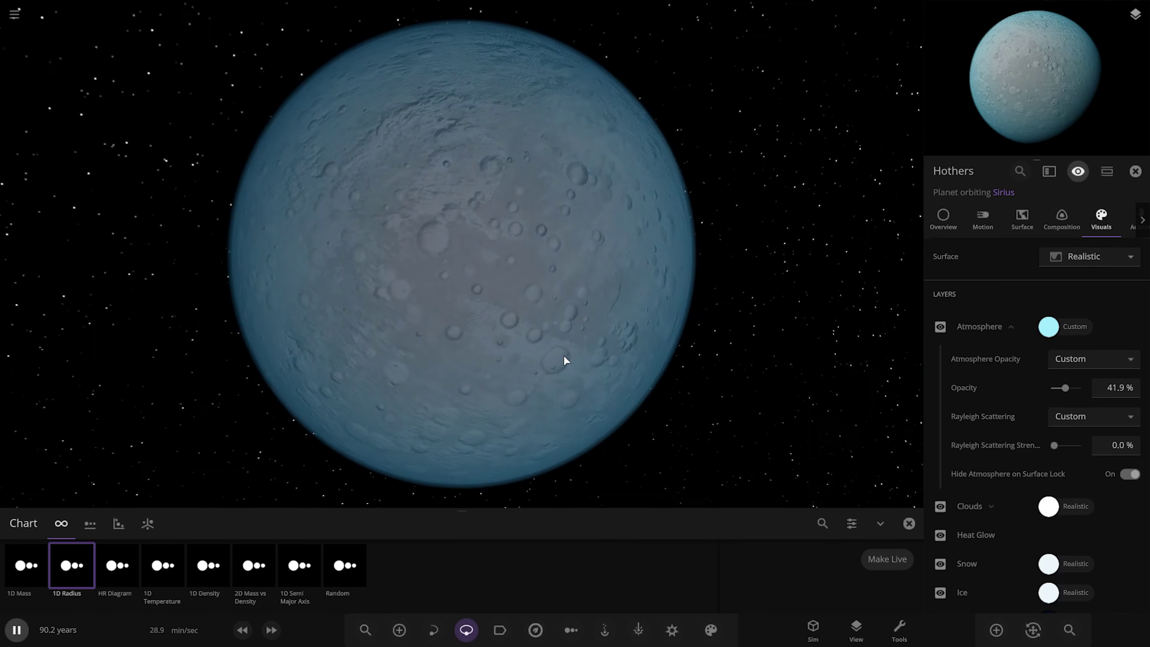
- Give Hothers' water a custom dark cyan colour
{"action": "scroll", "coordinate": [674, 355], "scroll_direction": "up", "scroll_amount": 2}
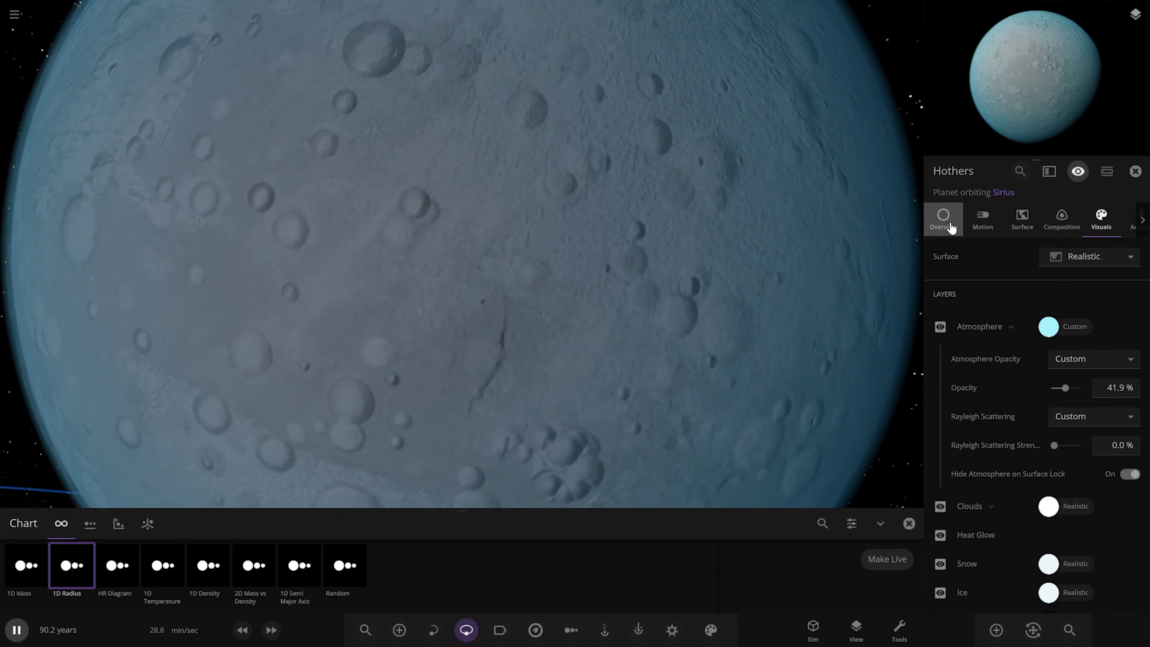
{"action": "left_click", "coordinate": [943, 216]}
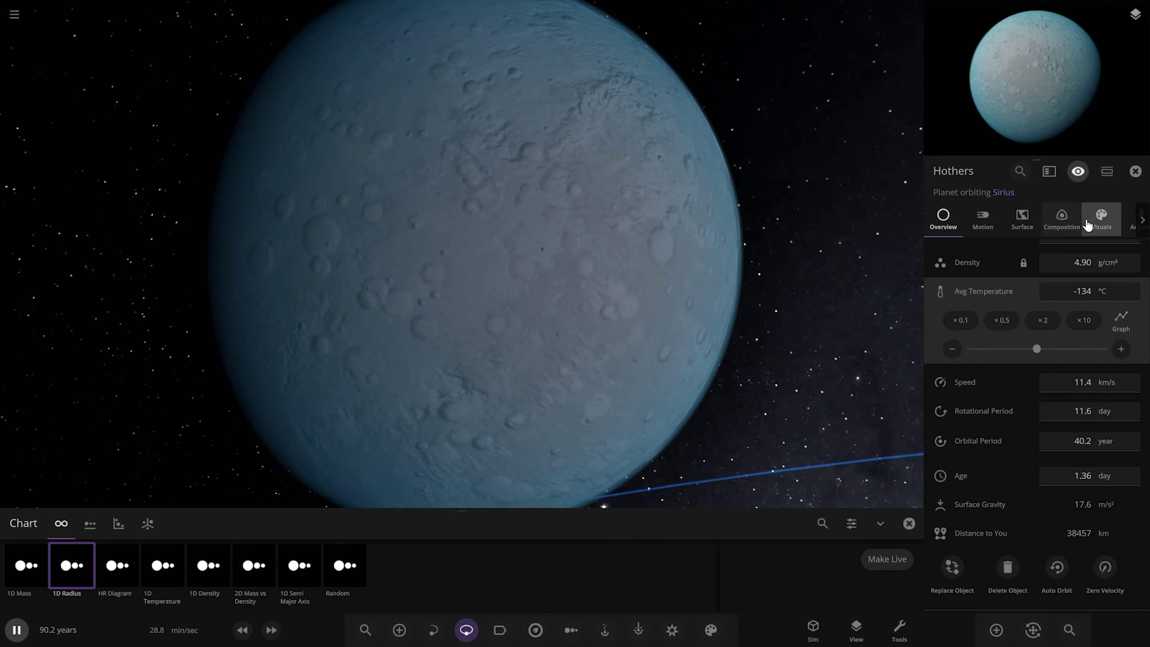
{"action": "left_click", "coordinate": [1100, 219]}
{"action": "scroll", "coordinate": [1016, 550], "scroll_direction": "down", "scroll_amount": 7}
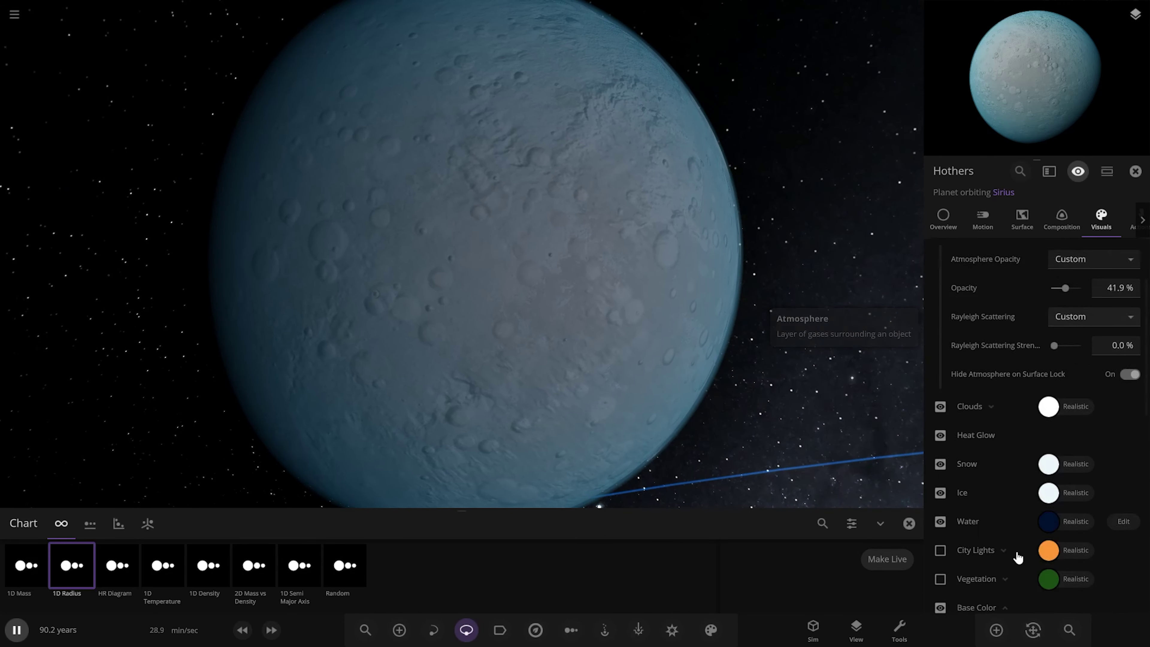
{"action": "scroll", "coordinate": [1024, 474], "scroll_direction": "up", "scroll_amount": 3}
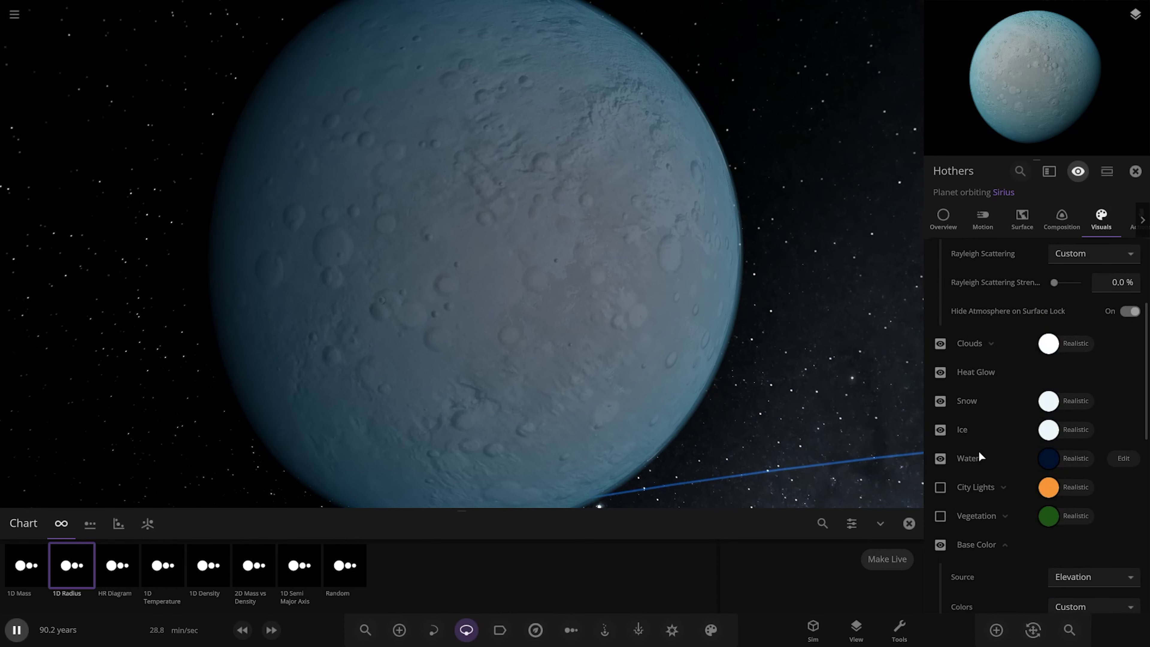
{"action": "left_click", "coordinate": [1048, 458]}
{"action": "left_click_drag", "start_coordinate": [1000, 521], "coordinate": [997, 514]}
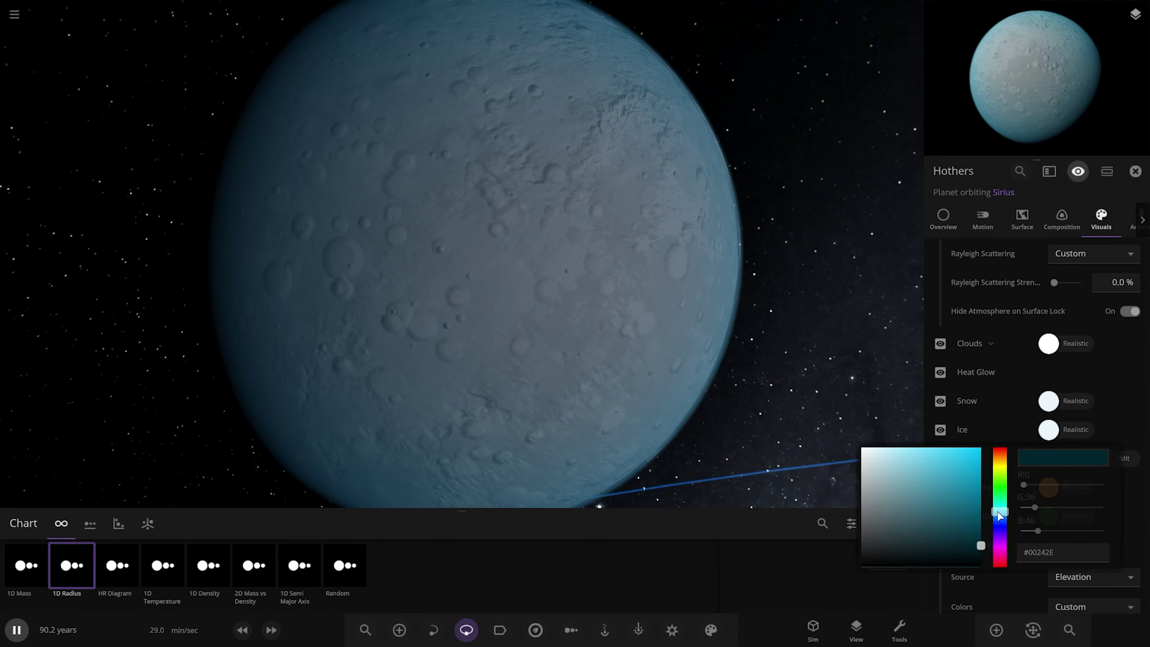
{"action": "left_click", "coordinate": [573, 385]}
{"action": "left_click_drag", "start_coordinate": [573, 385], "coordinate": [615, 361]}
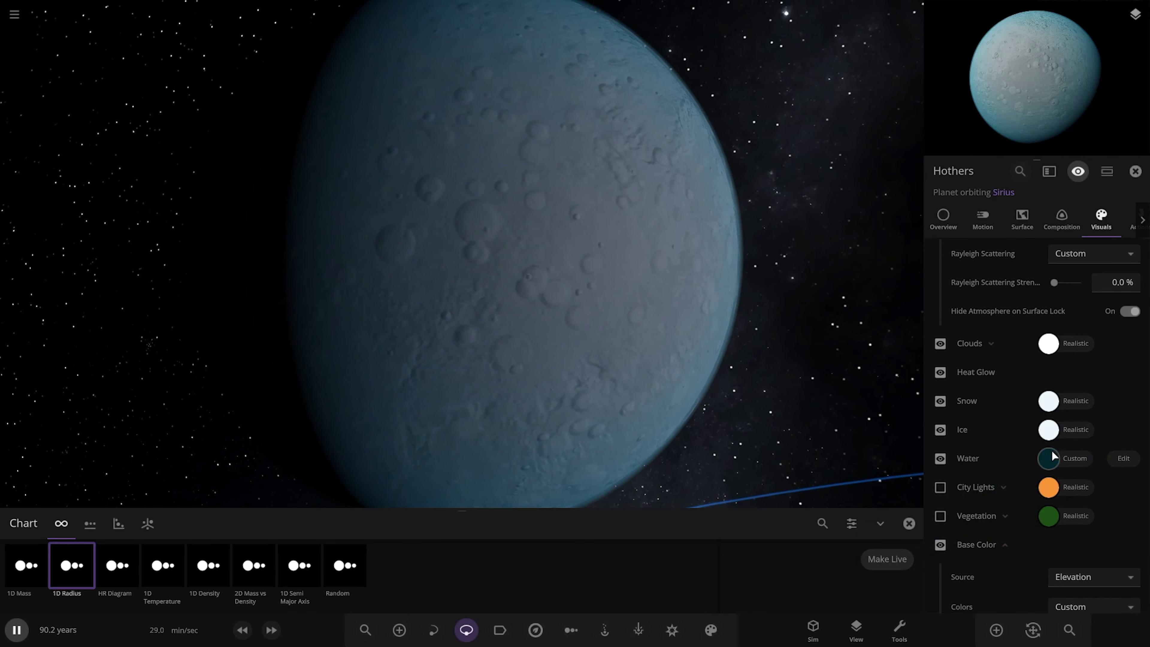
{"action": "scroll", "coordinate": [507, 364], "scroll_direction": "down", "scroll_amount": 5}
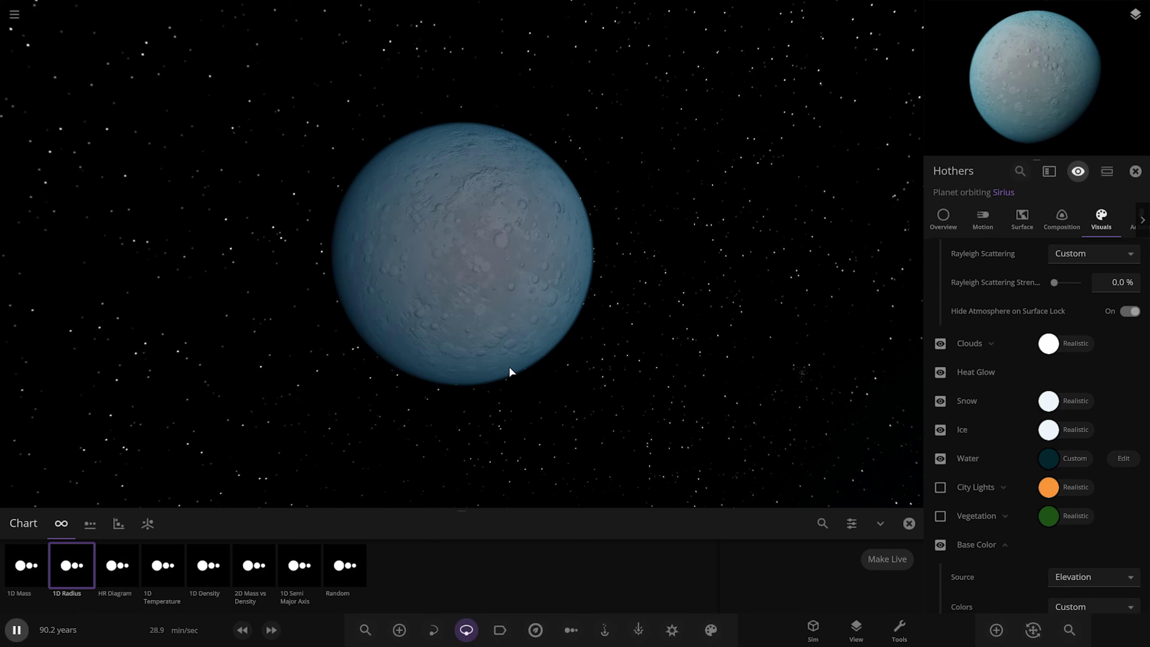
- Expand the vegetation settings, check the overview, and close Hothers' properties
{"action": "left_click_drag", "start_coordinate": [520, 355], "coordinate": [733, 337]}
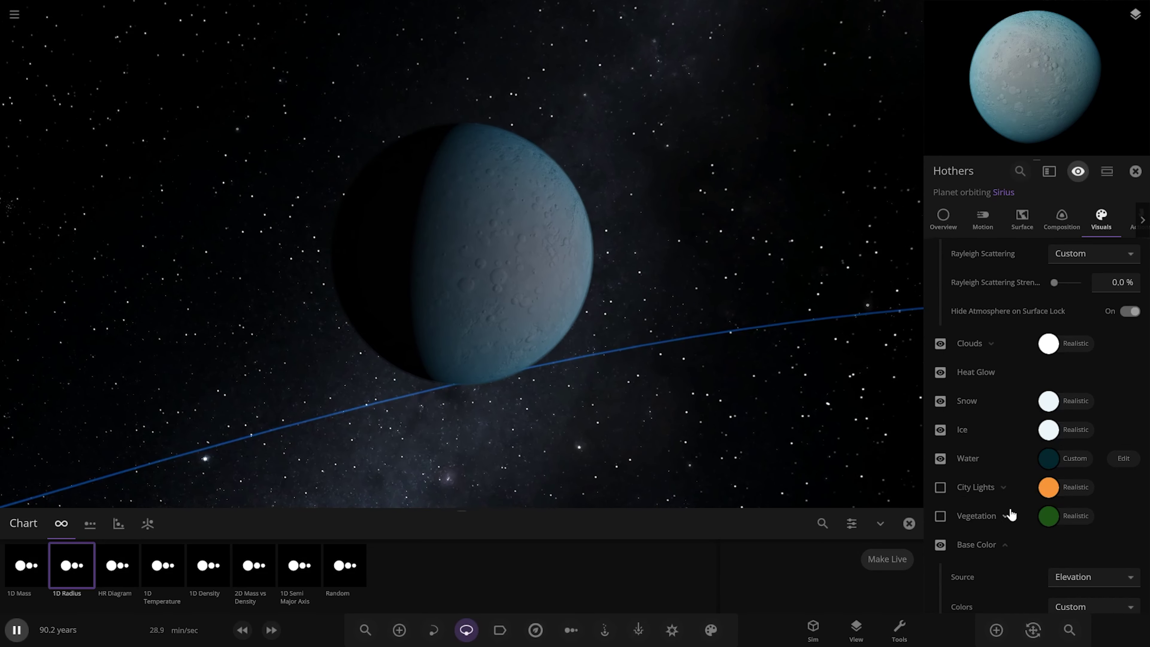
{"action": "left_click", "coordinate": [1006, 517]}
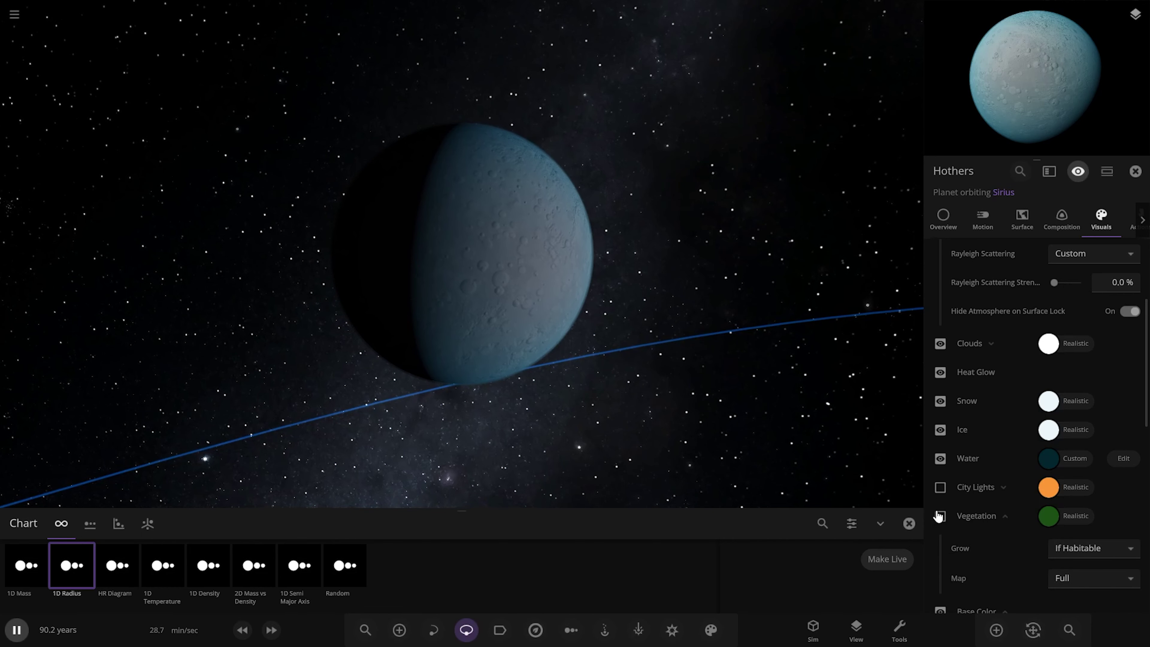
{"action": "scroll", "coordinate": [671, 384], "scroll_direction": "up", "scroll_amount": 5}
{"action": "left_click", "coordinate": [951, 215]}
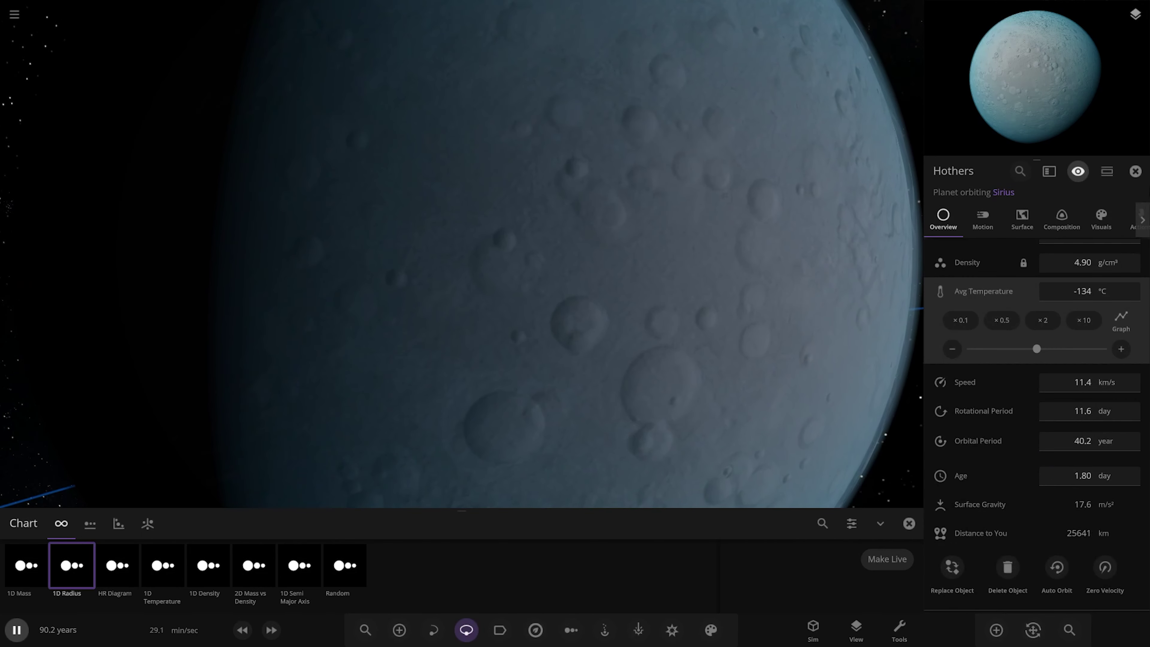
{"action": "scroll", "coordinate": [600, 383], "scroll_direction": "down", "scroll_amount": 4}
{"action": "left_click", "coordinate": [1135, 176]}
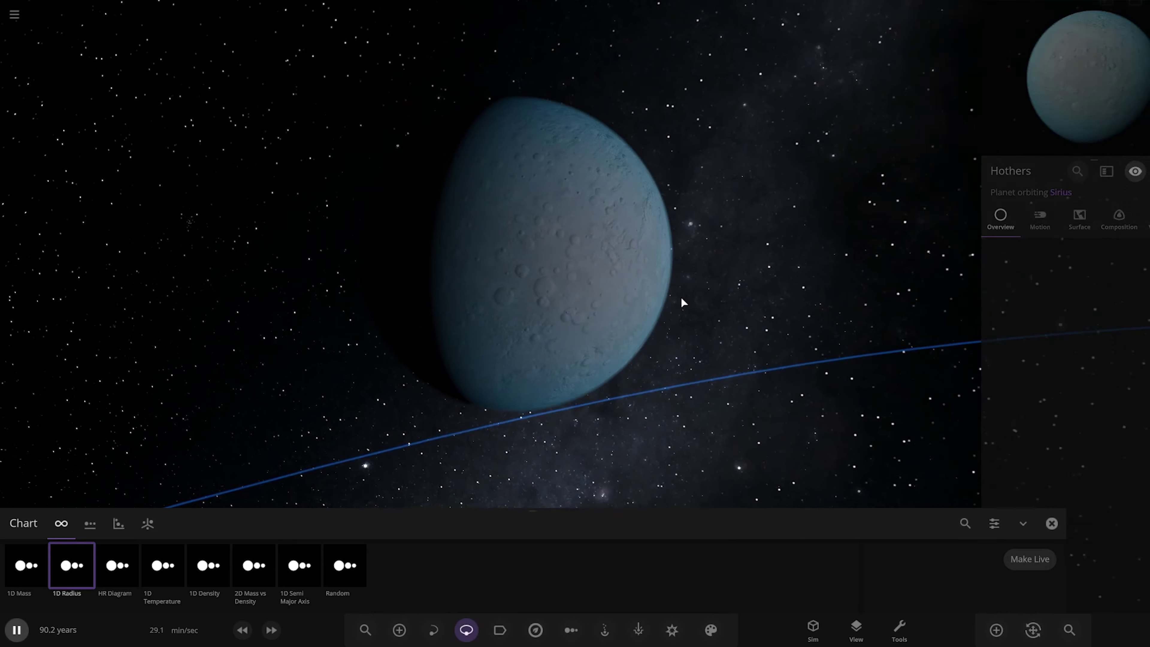
- Orbit the camera until Hothers shows as a crescent and close the chart
{"action": "left_click_drag", "start_coordinate": [680, 300], "coordinate": [512, 231]}
{"action": "scroll", "coordinate": [616, 377], "scroll_direction": "up", "scroll_amount": 5}
{"action": "left_click_drag", "start_coordinate": [616, 377], "coordinate": [446, 367]}
{"action": "scroll", "coordinate": [453, 369], "scroll_direction": "down", "scroll_amount": 5}
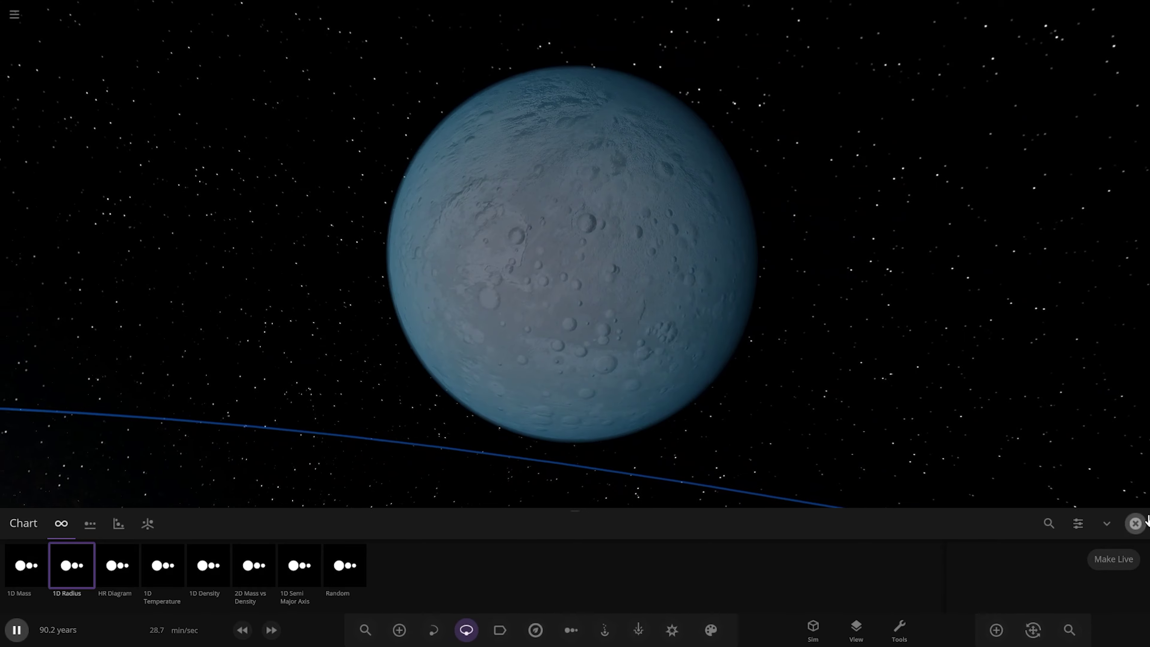
{"action": "left_click", "coordinate": [1144, 521]}
{"action": "scroll", "coordinate": [620, 344], "scroll_direction": "up", "scroll_amount": 4}
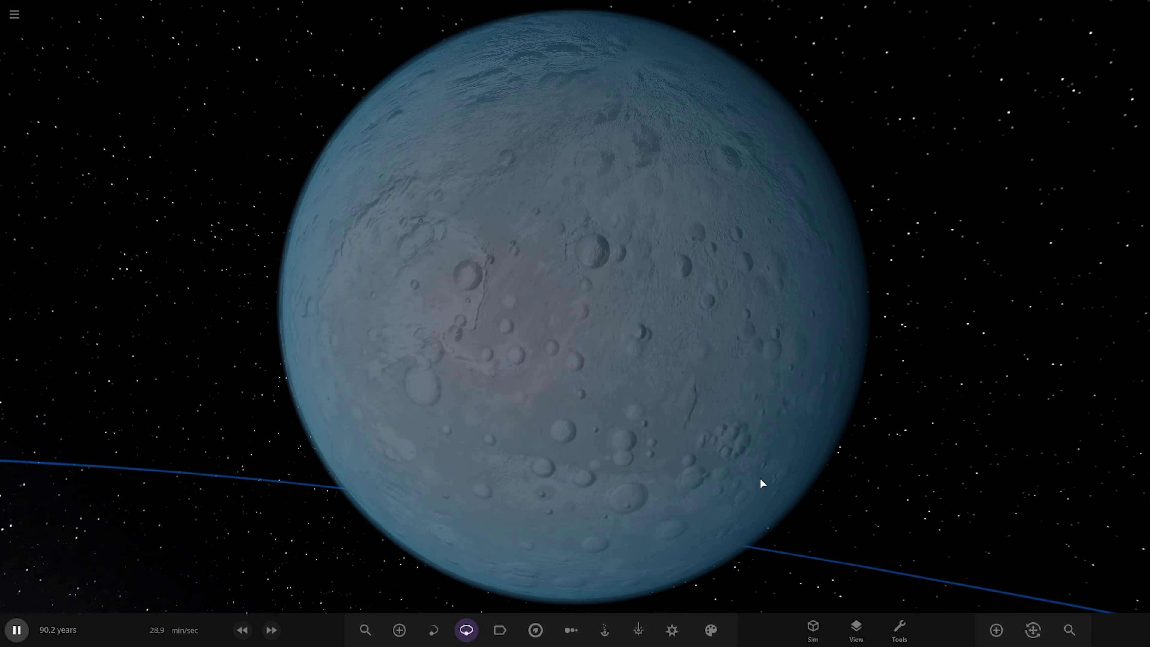
- Reselect Hothers, browse its Composition, and return to the Overview of mass and radius
{"action": "left_click", "coordinate": [760, 477]}
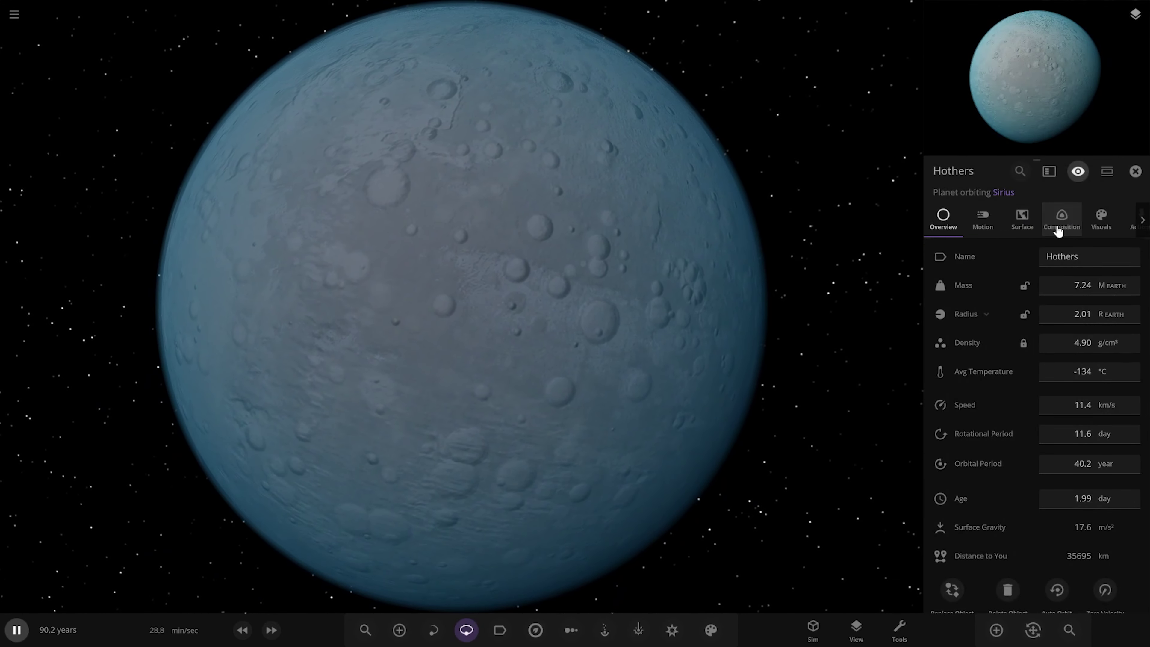
{"action": "left_click", "coordinate": [1061, 222]}
{"action": "left_click", "coordinate": [942, 217]}
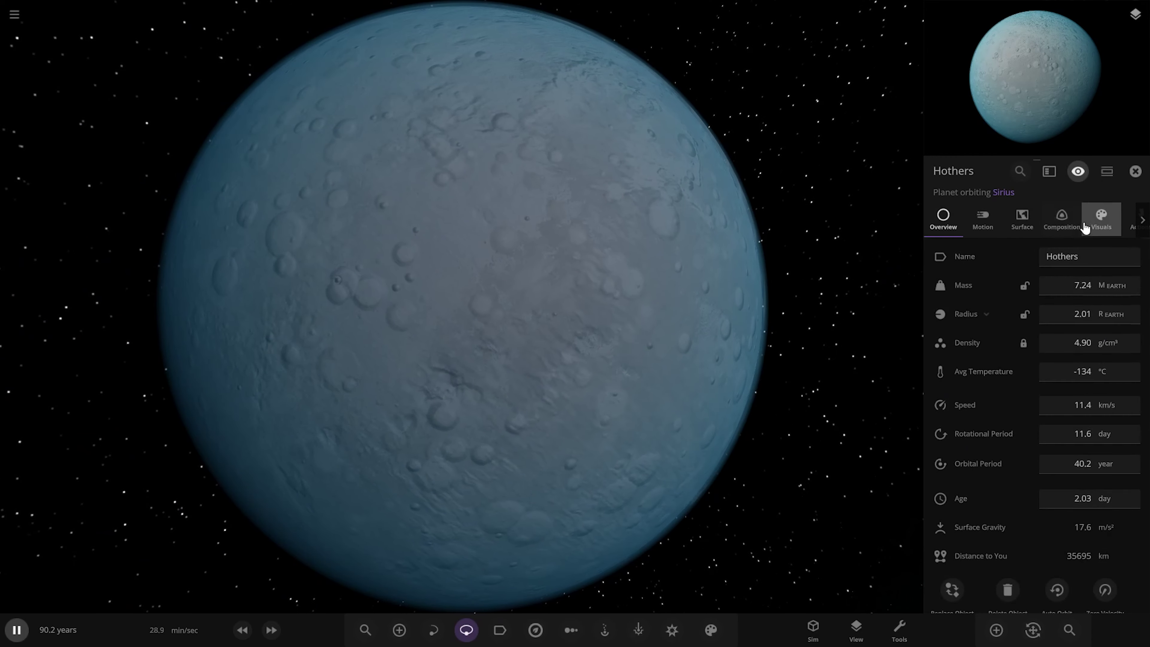
{"action": "left_click", "coordinate": [1101, 219]}
{"action": "left_click", "coordinate": [1054, 233]}
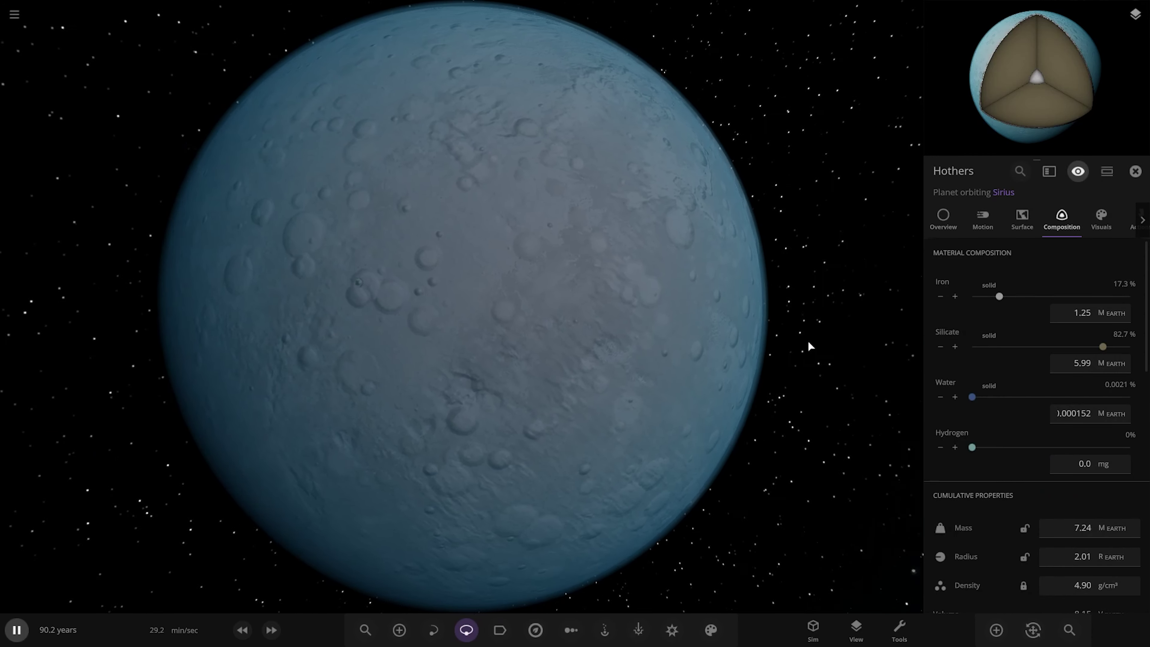
{"action": "left_click", "coordinate": [946, 217]}
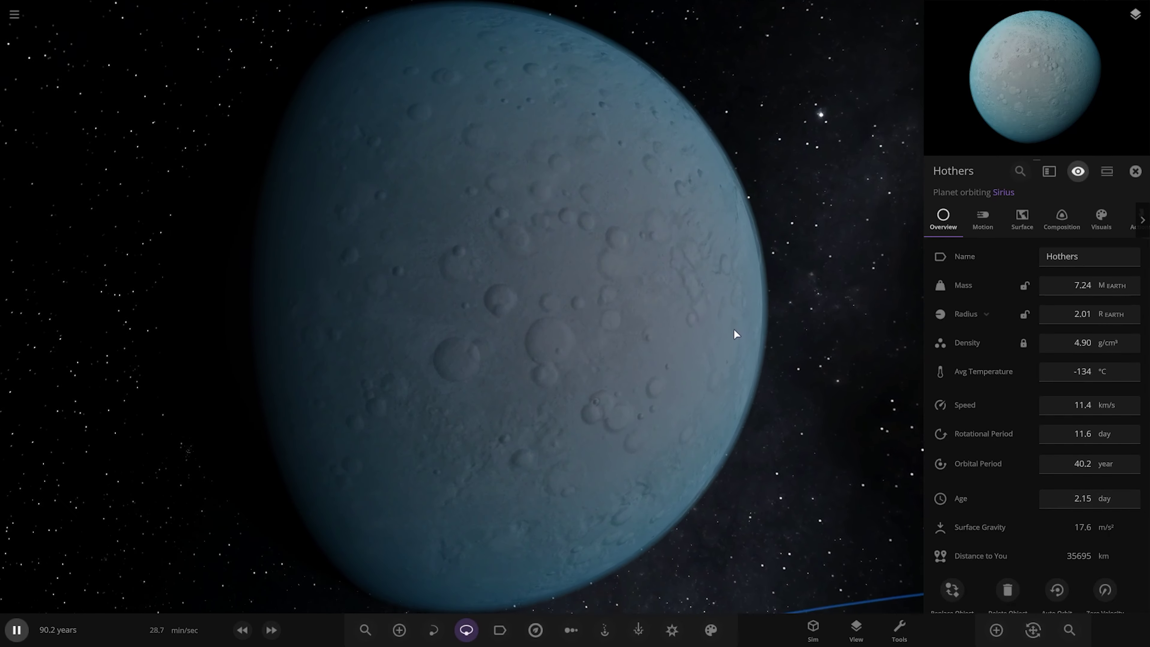
- In Visuals, temporarily hide the atmosphere, cloud and snow layers
{"action": "left_click", "coordinate": [1103, 216]}
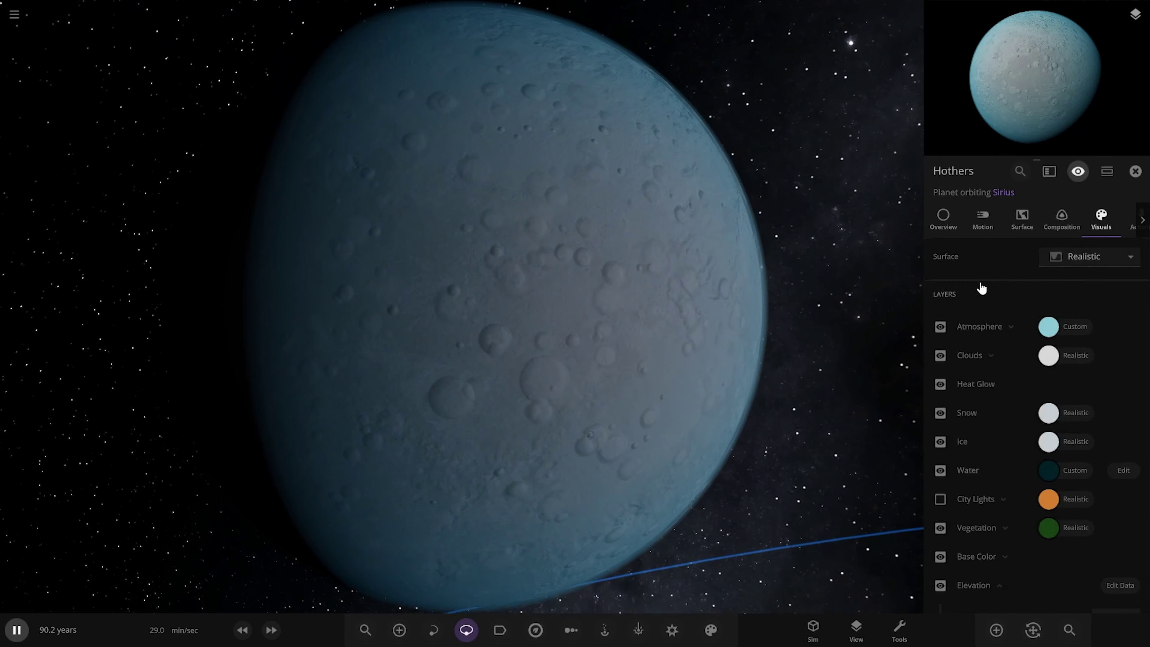
{"action": "left_click", "coordinate": [1062, 218]}
{"action": "left_click", "coordinate": [1107, 222]}
{"action": "left_click", "coordinate": [942, 328]}
{"action": "left_click", "coordinate": [942, 356]}
{"action": "left_click", "coordinate": [1048, 442]}
{"action": "left_click", "coordinate": [945, 414]}
- Give the ice a custom colour and turn the cloud and atmosphere layers back on
{"action": "left_click", "coordinate": [945, 414]}
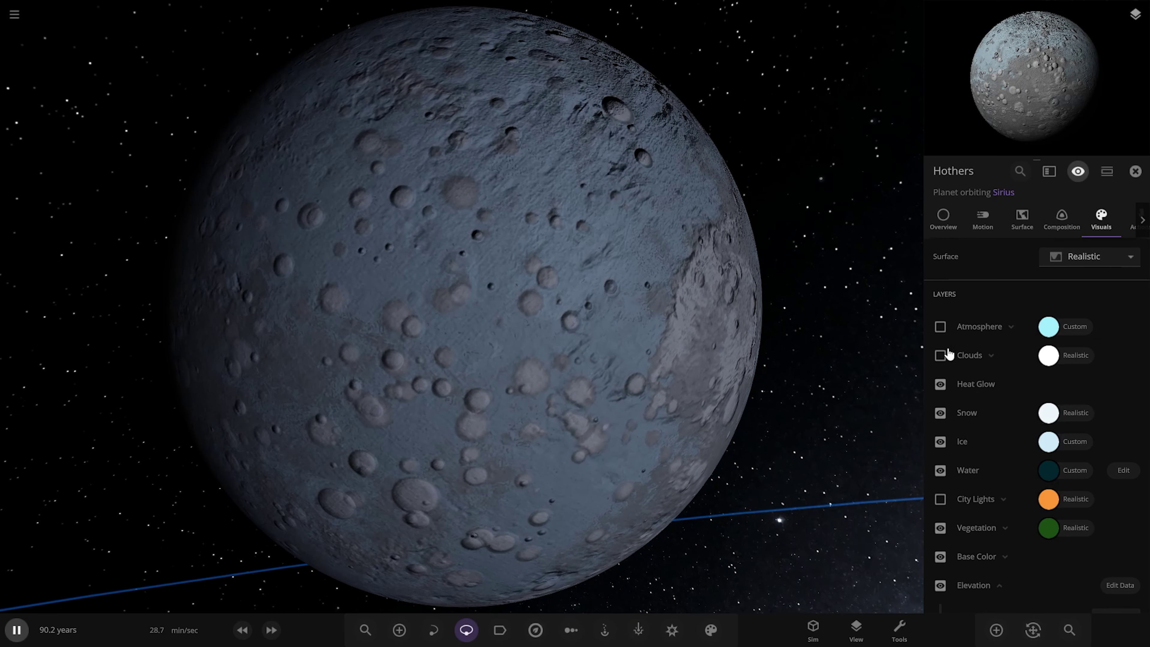
{"action": "left_click", "coordinate": [944, 352]}
{"action": "left_click", "coordinate": [940, 327]}
- Set cloud Map 1 to Thick at 100% coverage and opacity
{"action": "left_click", "coordinate": [1001, 361]}
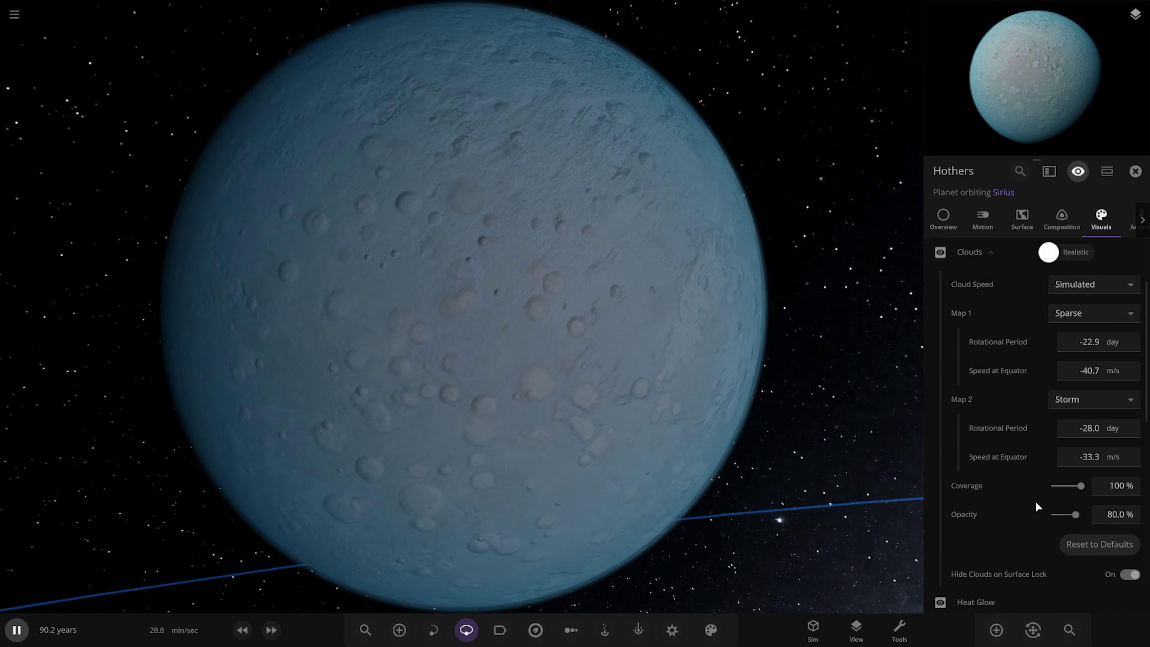
{"action": "scroll", "coordinate": [1041, 493], "scroll_direction": "down", "scroll_amount": 1}
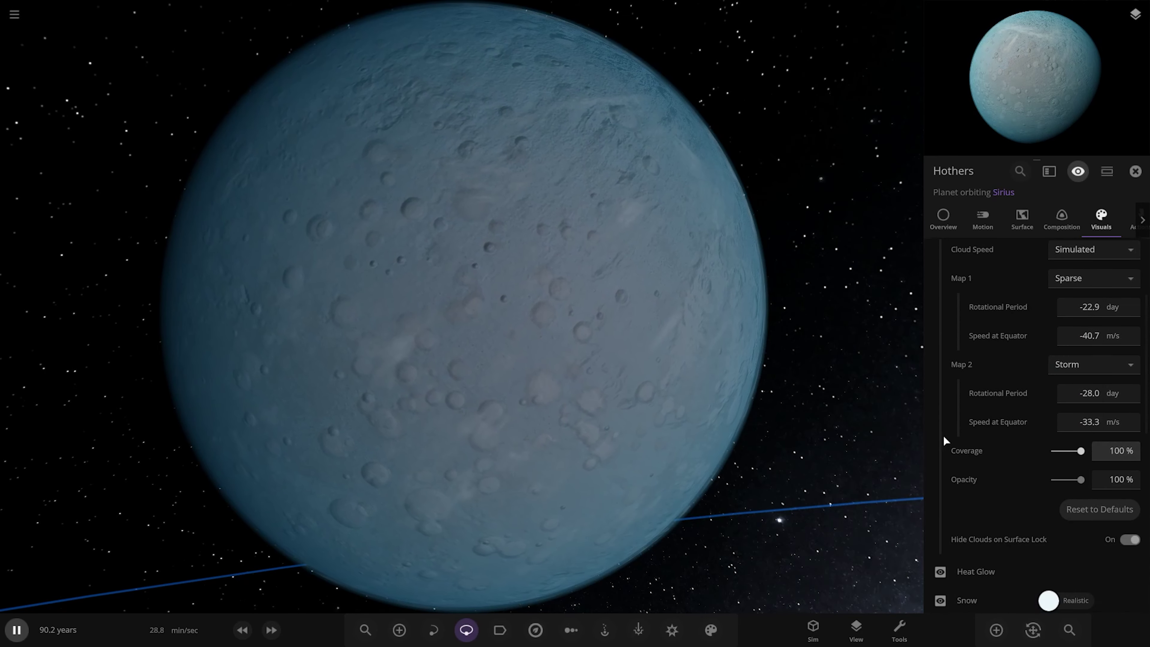
{"action": "scroll", "coordinate": [1061, 378], "scroll_direction": "up", "scroll_amount": 3}
{"action": "left_click", "coordinate": [1068, 375]}
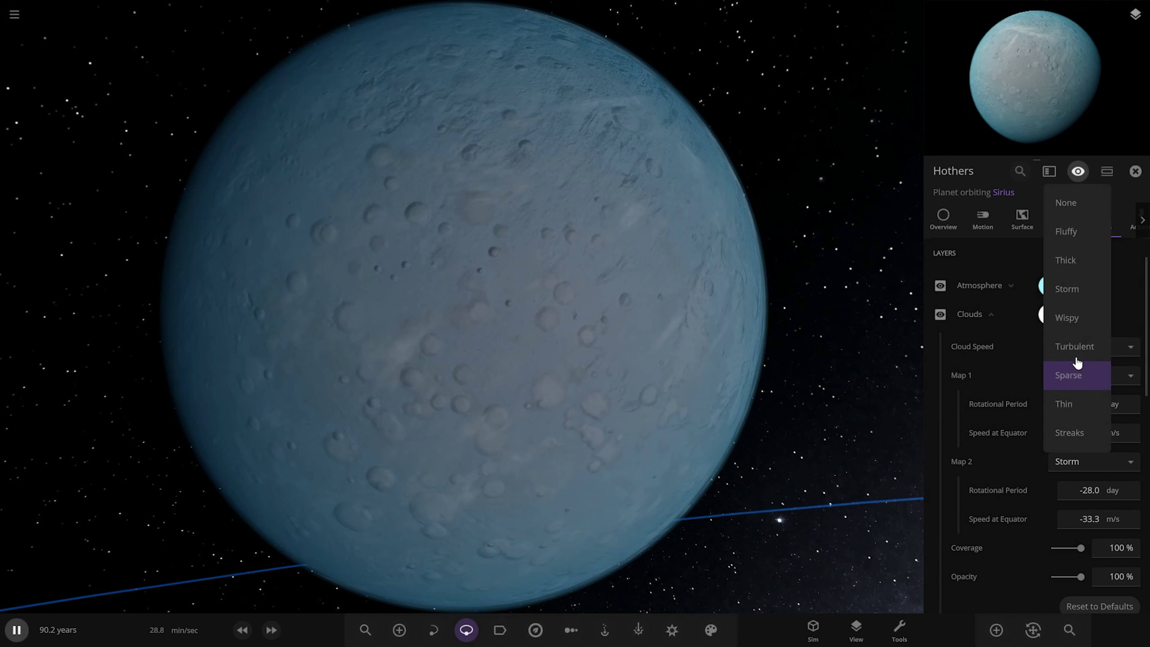
{"action": "left_click", "coordinate": [1077, 260]}
{"action": "scroll", "coordinate": [731, 360], "scroll_direction": "down", "scroll_amount": 5}
{"action": "left_click", "coordinate": [943, 217]}
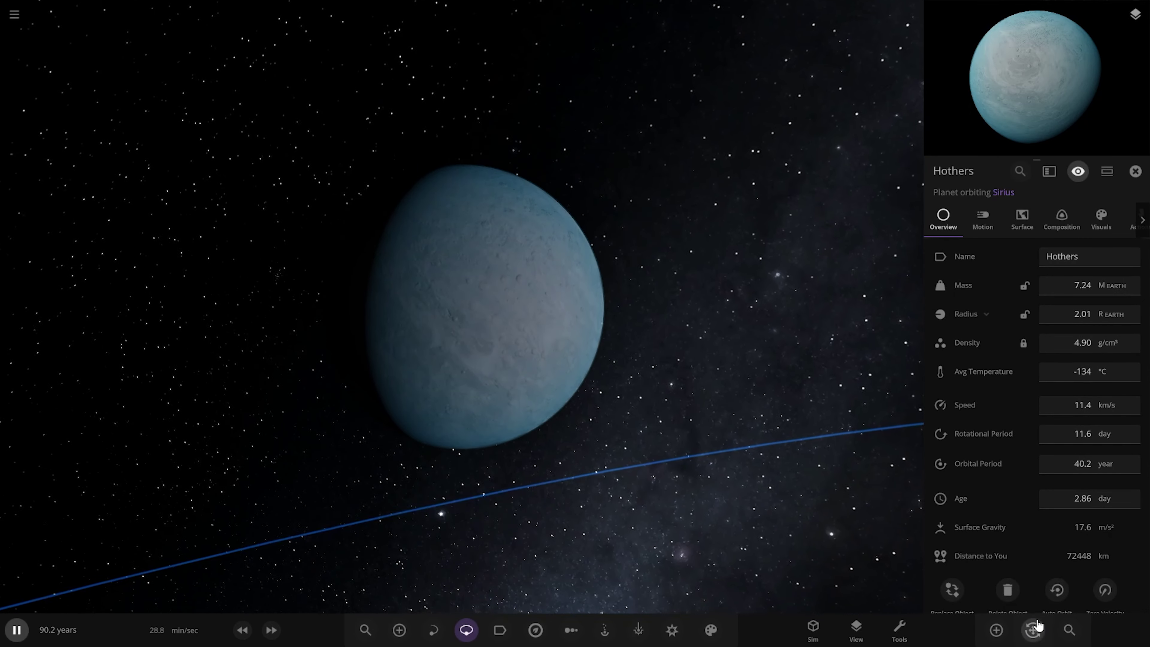
- Toggle the move and rotate handles on Hothers and orbit the camera around the system
{"action": "left_click", "coordinate": [1032, 630]}
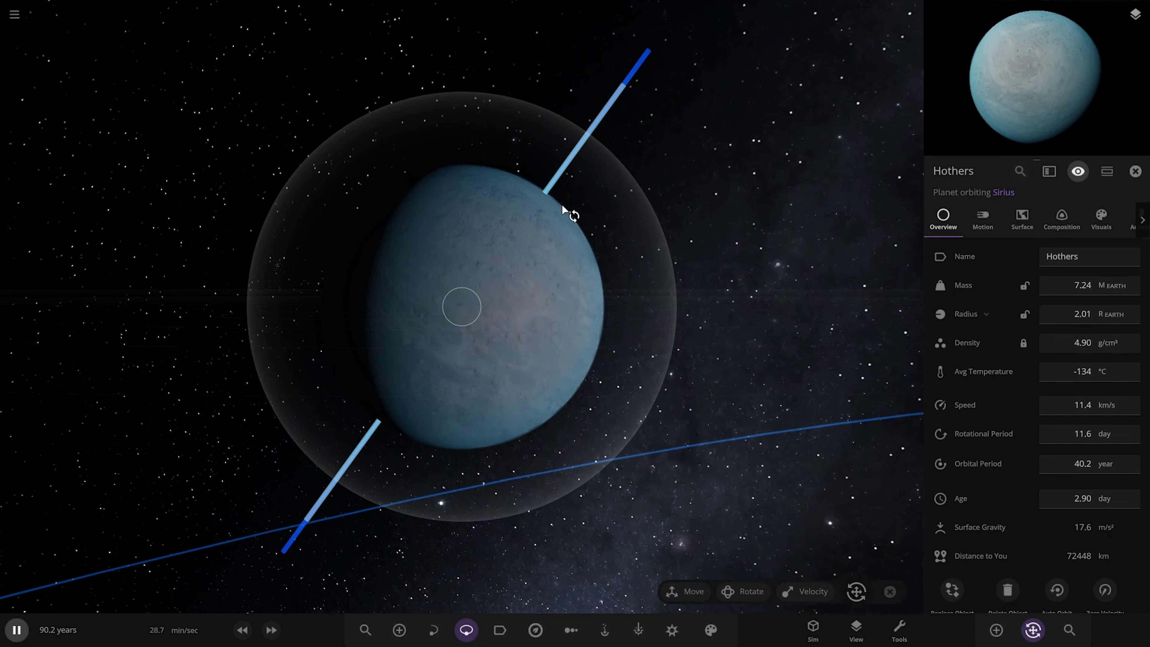
{"action": "left_click", "coordinate": [1033, 629]}
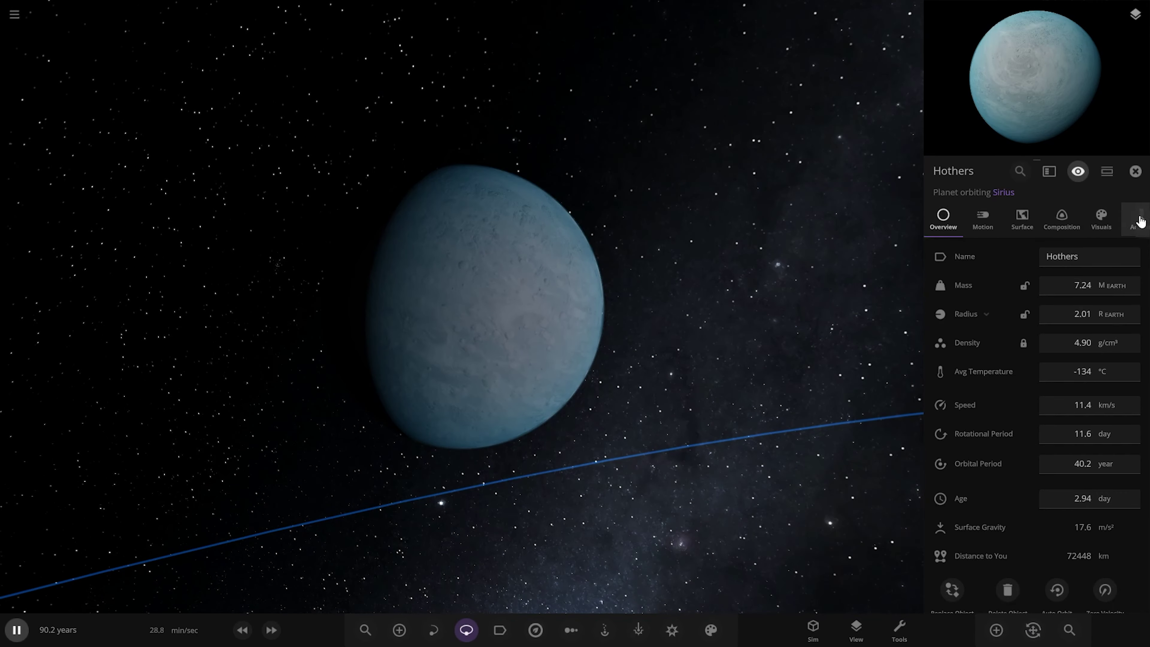
{"action": "right_click_drag", "start_coordinate": [400, 416], "coordinate": [800, 409]}
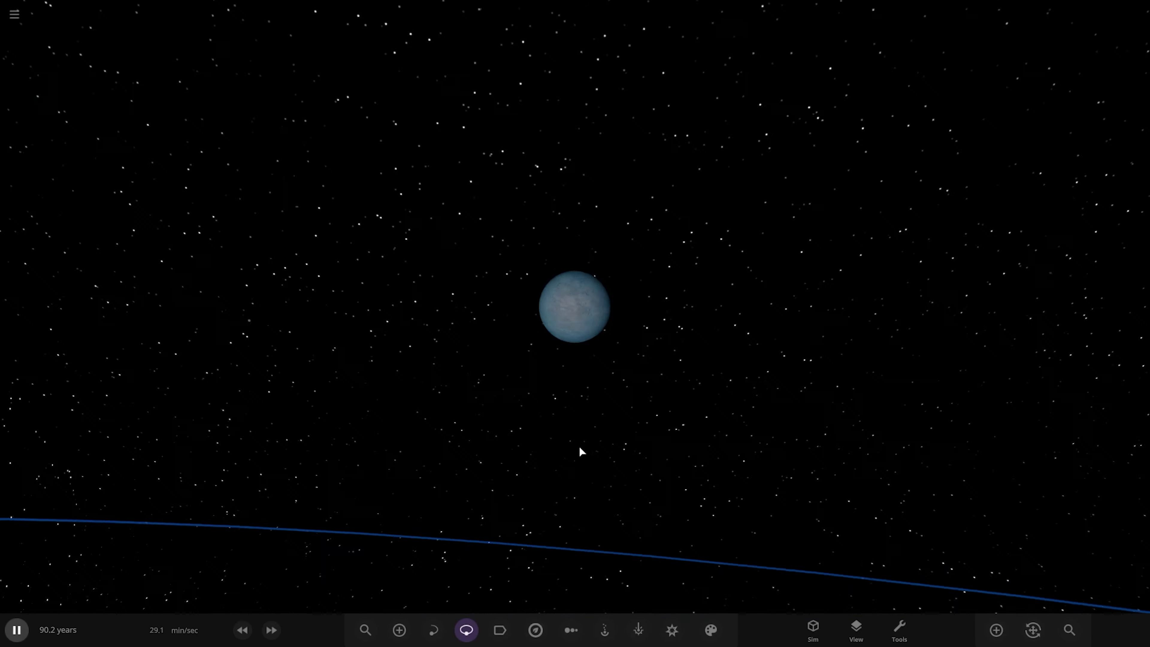
{"action": "scroll", "coordinate": [707, 459], "scroll_direction": "up", "scroll_amount": 6}
{"action": "scroll", "coordinate": [800, 409], "scroll_direction": "down", "scroll_amount": 10}
{"action": "right_click_drag", "start_coordinate": [566, 457], "coordinate": [1033, 630]}
- Place a random small moon, Ora Pax, in orbit near Hothers and focus on it
{"action": "left_click", "coordinate": [996, 629]}
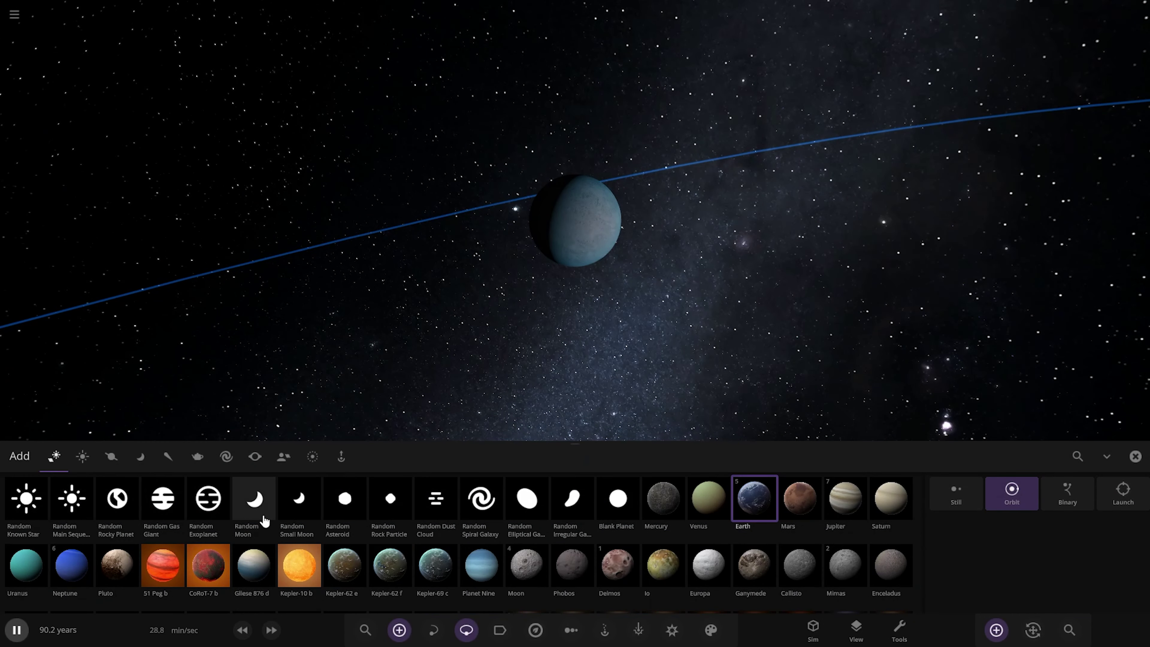
{"action": "scroll", "coordinate": [494, 359], "scroll_direction": "down", "scroll_amount": 5}
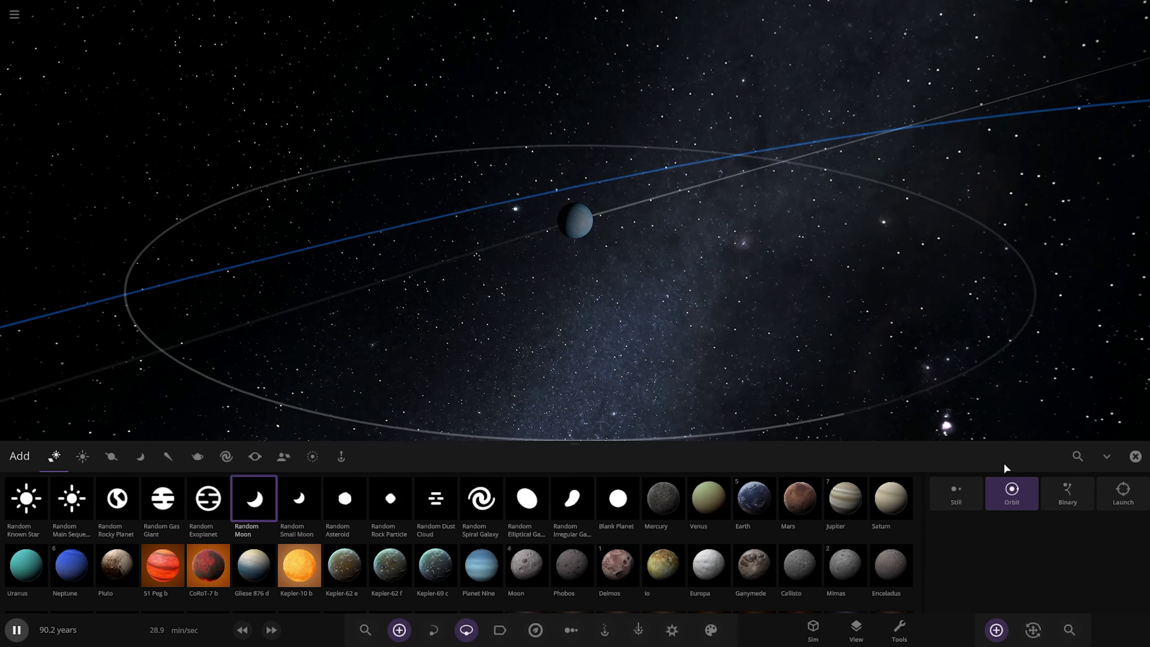
{"action": "scroll", "coordinate": [398, 294], "scroll_direction": "down", "scroll_amount": 4}
{"action": "right_click_drag", "start_coordinate": [374, 320], "coordinate": [476, 356]}
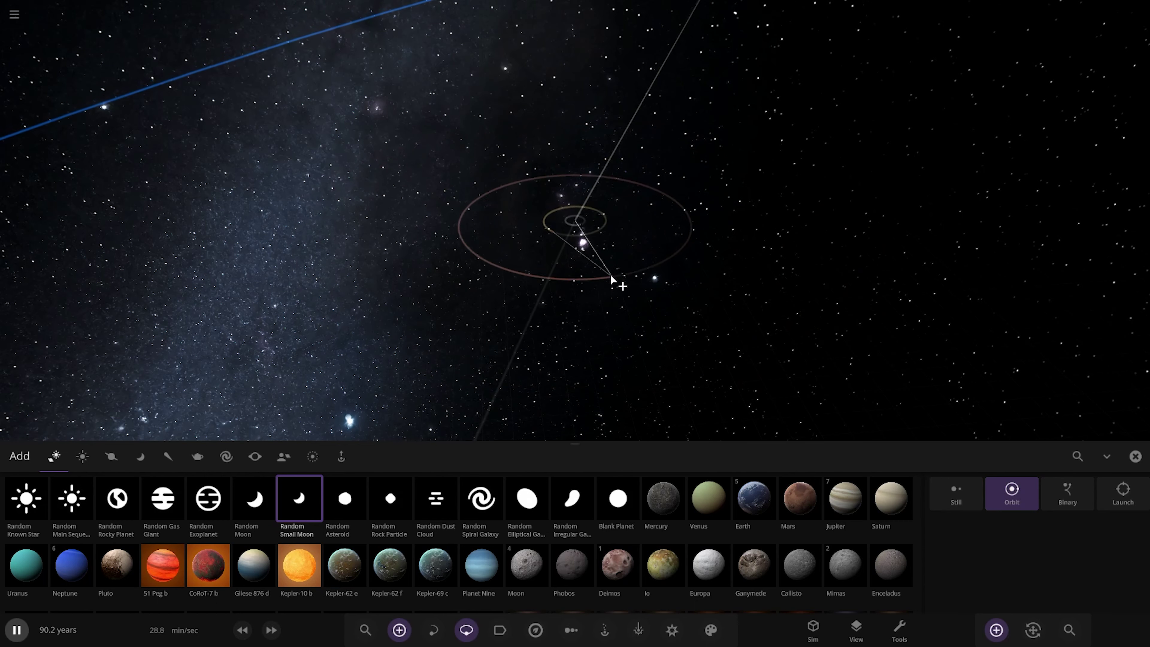
{"action": "left_click", "coordinate": [600, 275]}
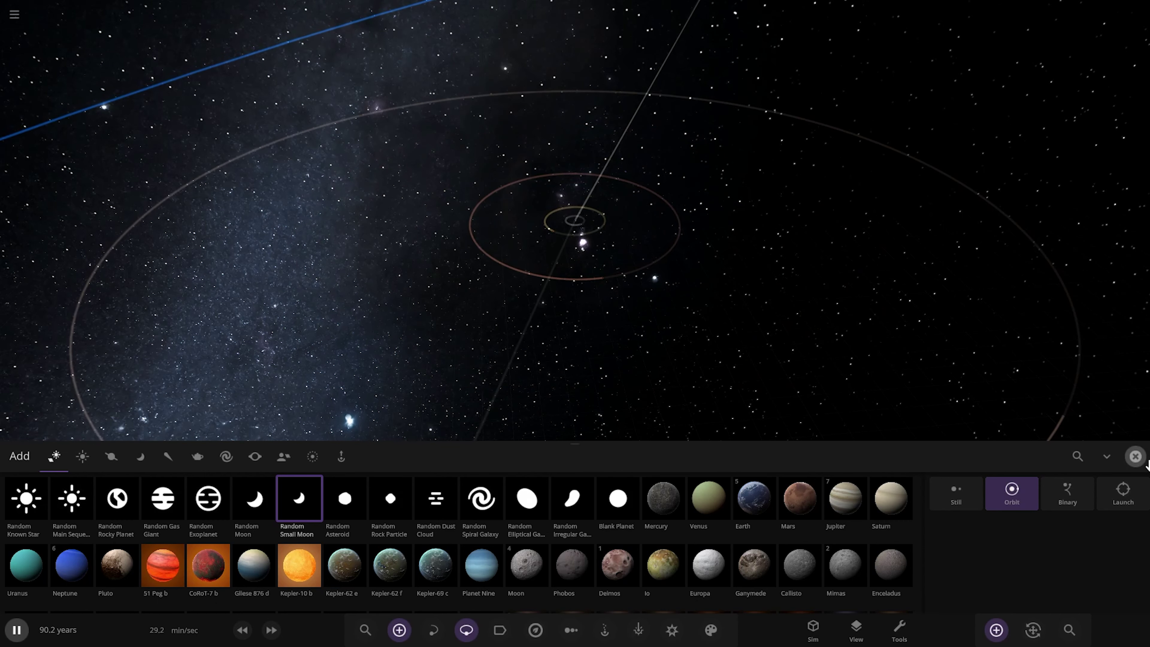
{"action": "key", "text": "Escape"}
{"action": "scroll", "coordinate": [631, 439], "scroll_direction": "up", "scroll_amount": 6}
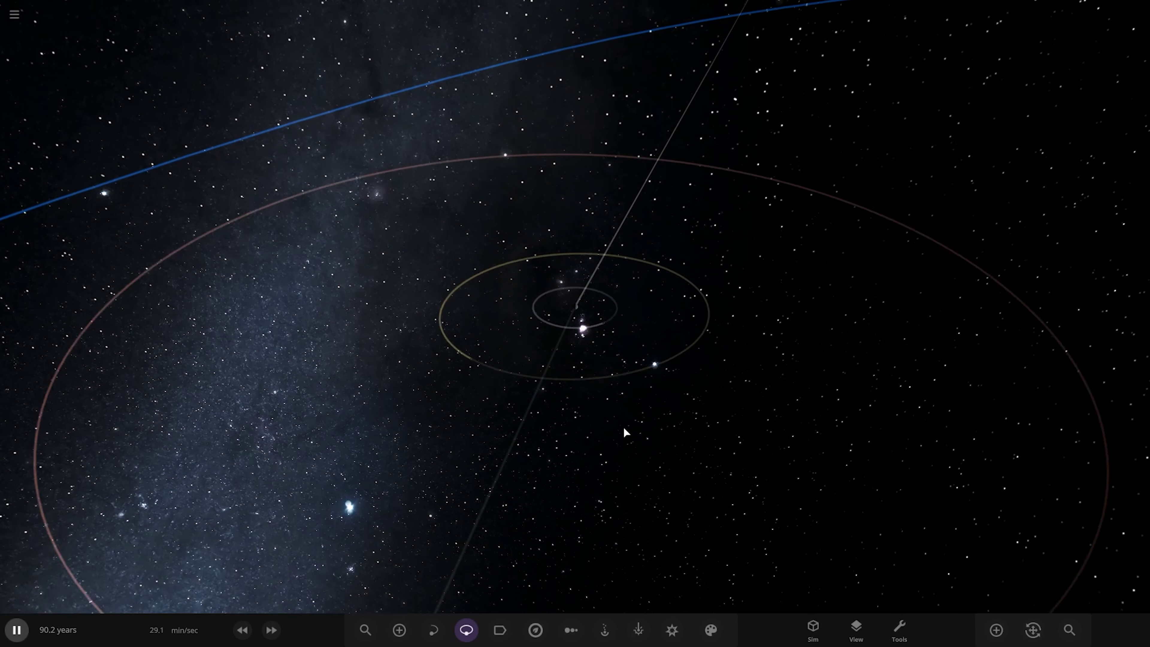
{"action": "double_click", "coordinate": [720, 379]}
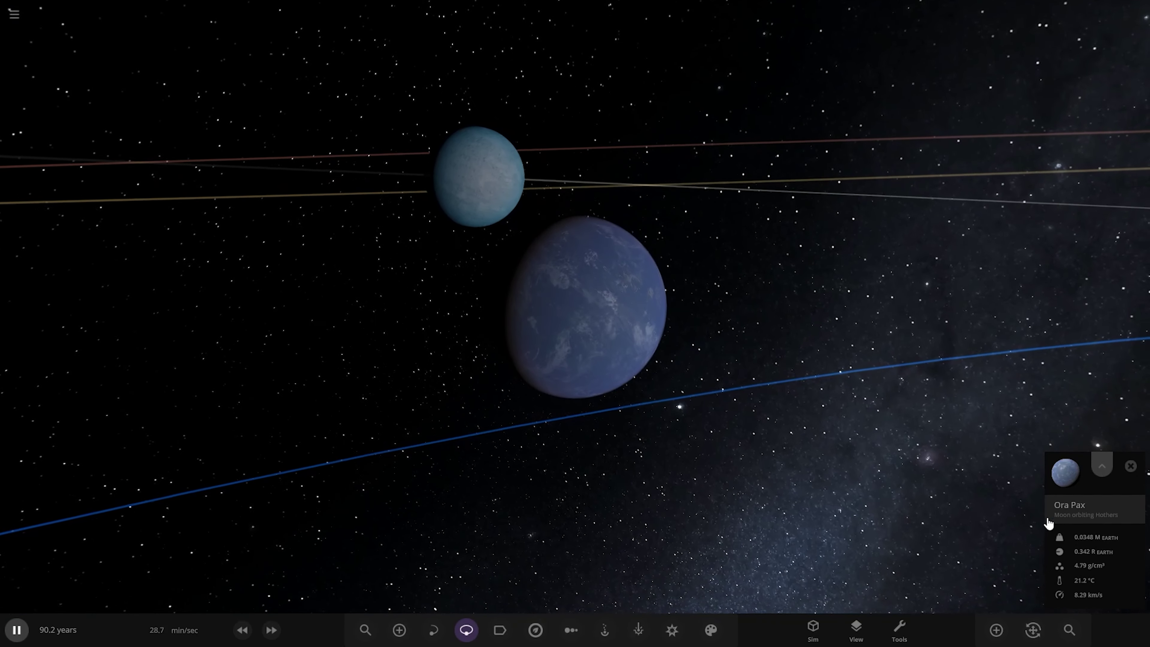
- Open Ora Pax's full properties and halve its radius
{"action": "left_click", "coordinate": [1052, 484]}
{"action": "left_click", "coordinate": [1045, 312]}
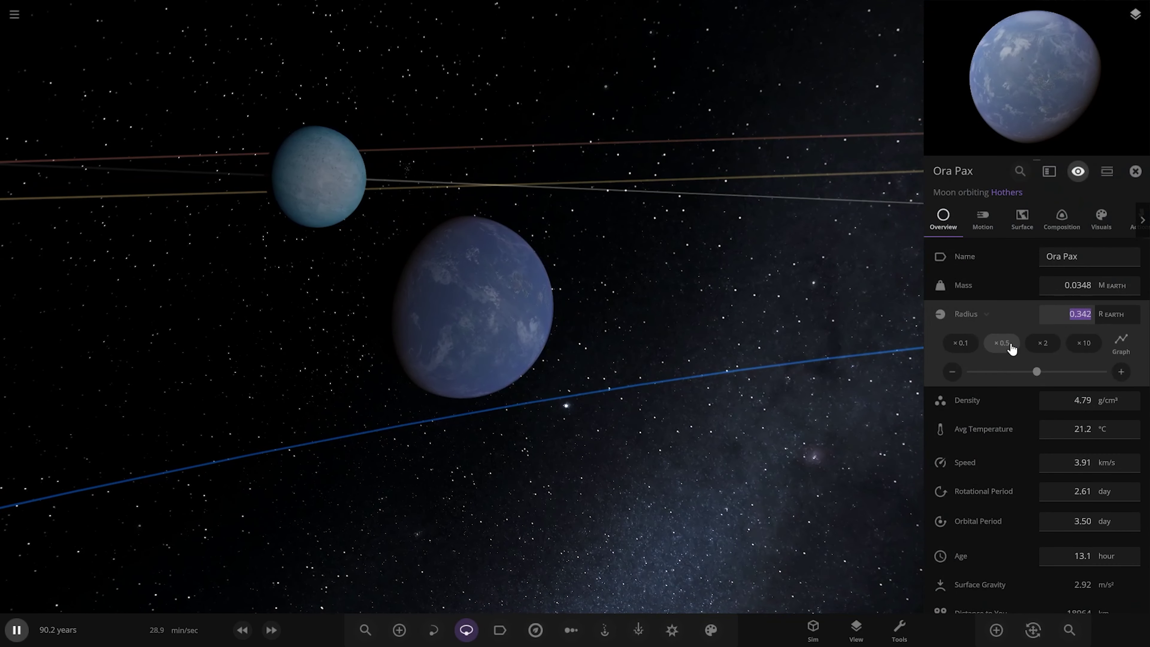
{"action": "left_click", "coordinate": [1002, 343]}
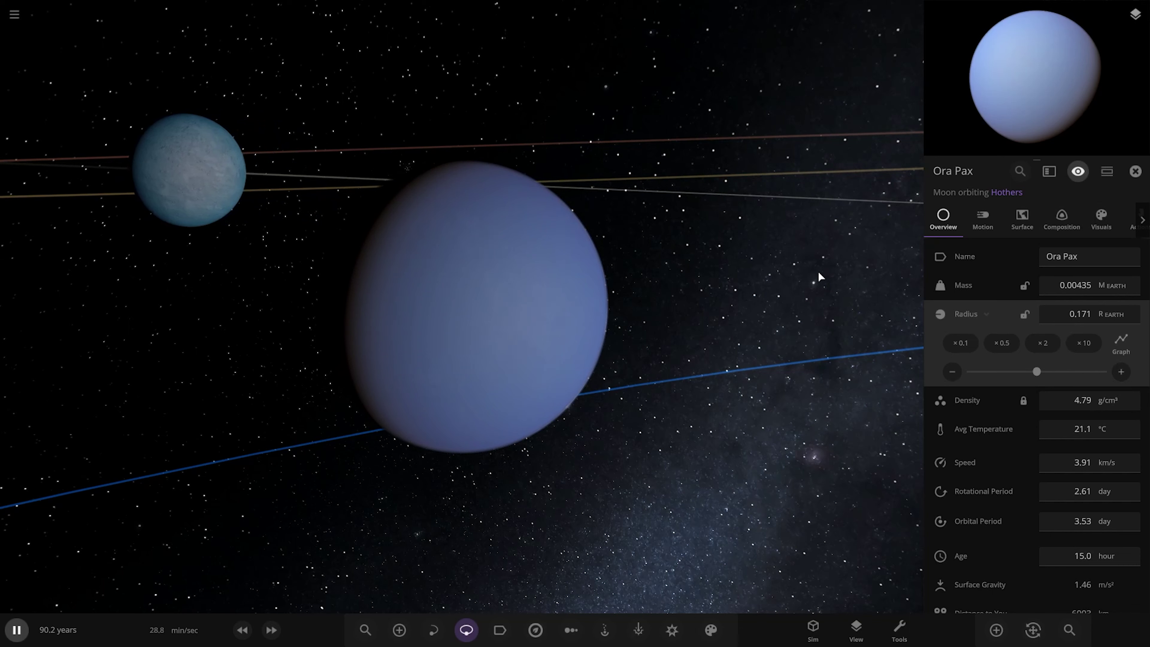
- Hide Ora Pax's atmosphere layer and pause the simulation
{"action": "left_click", "coordinate": [1085, 213]}
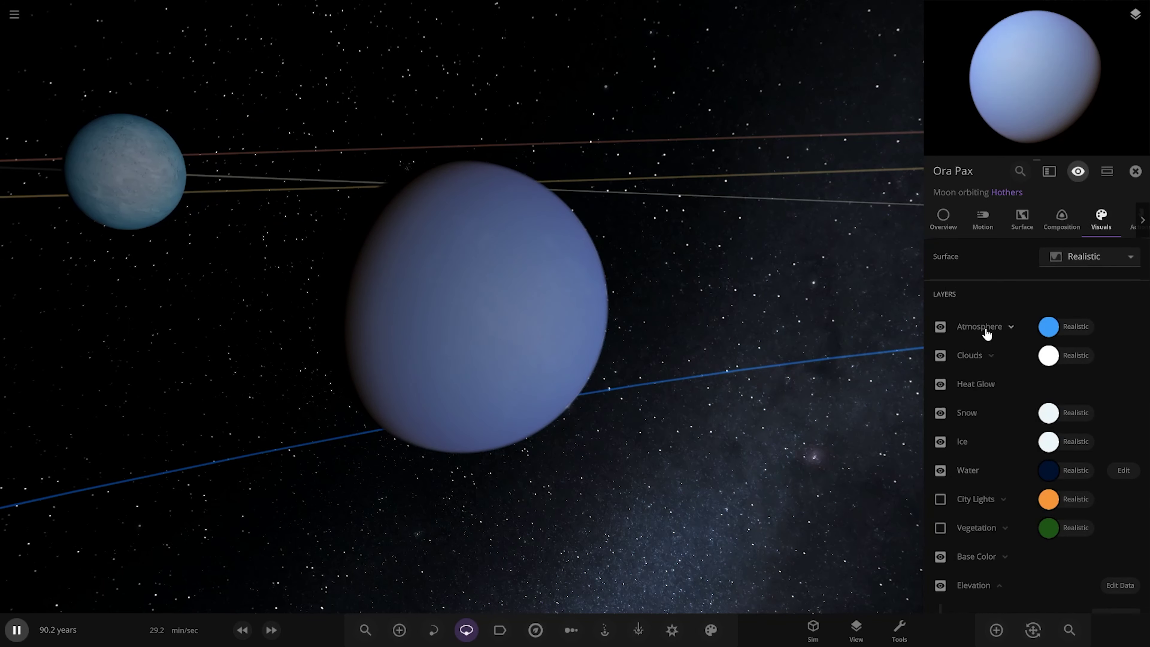
{"action": "left_click", "coordinate": [1030, 324]}
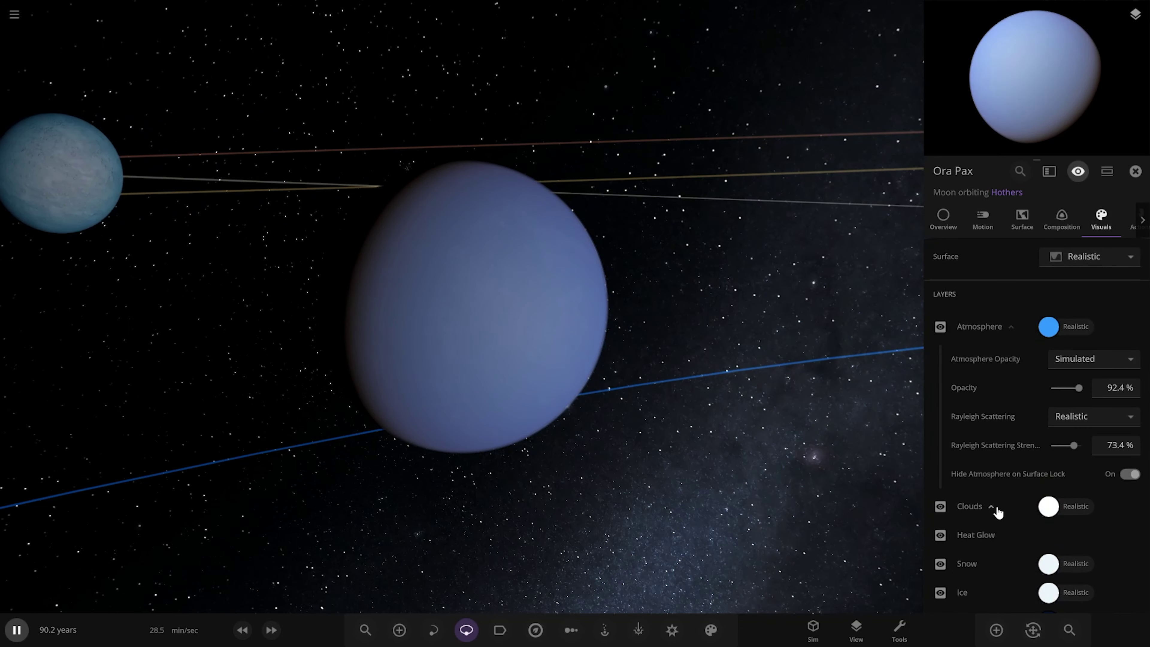
{"action": "left_click", "coordinate": [932, 329]}
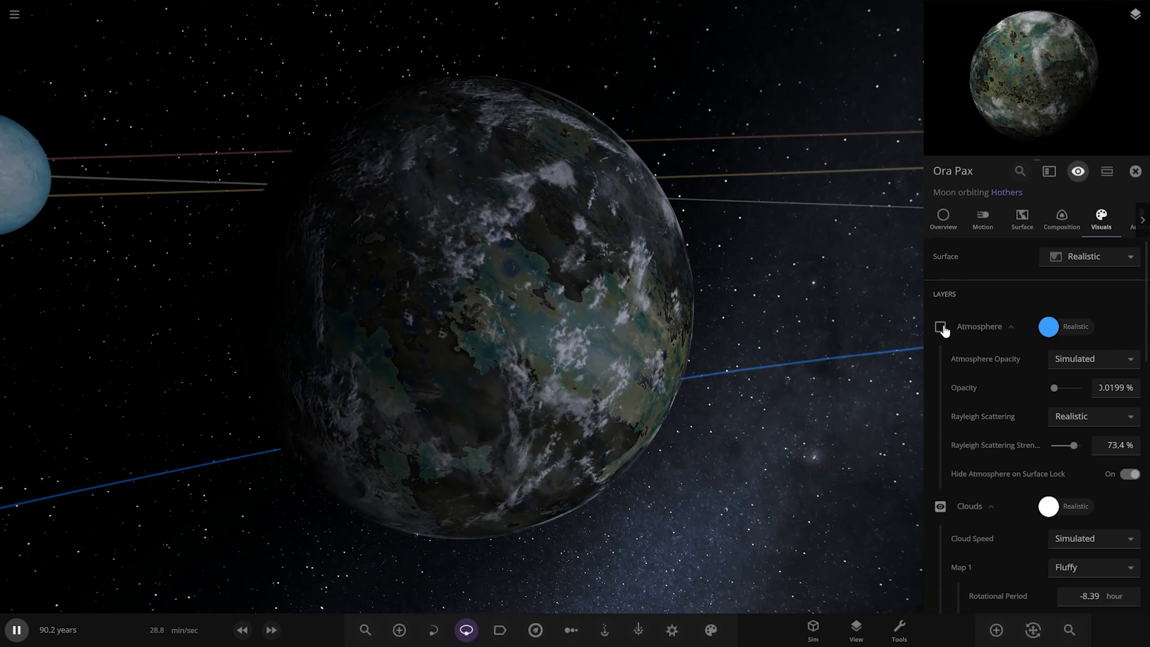
{"action": "scroll", "coordinate": [498, 334], "scroll_direction": "up", "scroll_amount": 5}
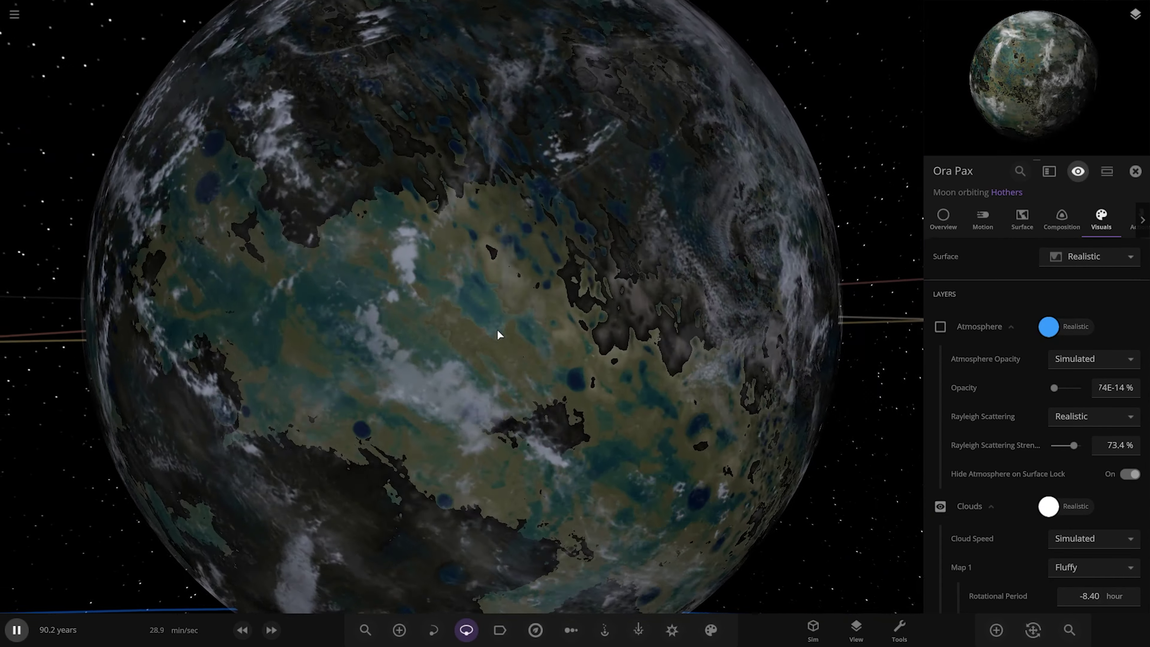
{"action": "scroll", "coordinate": [497, 335], "scroll_direction": "down", "scroll_amount": 8}
{"action": "key", "text": "space"}
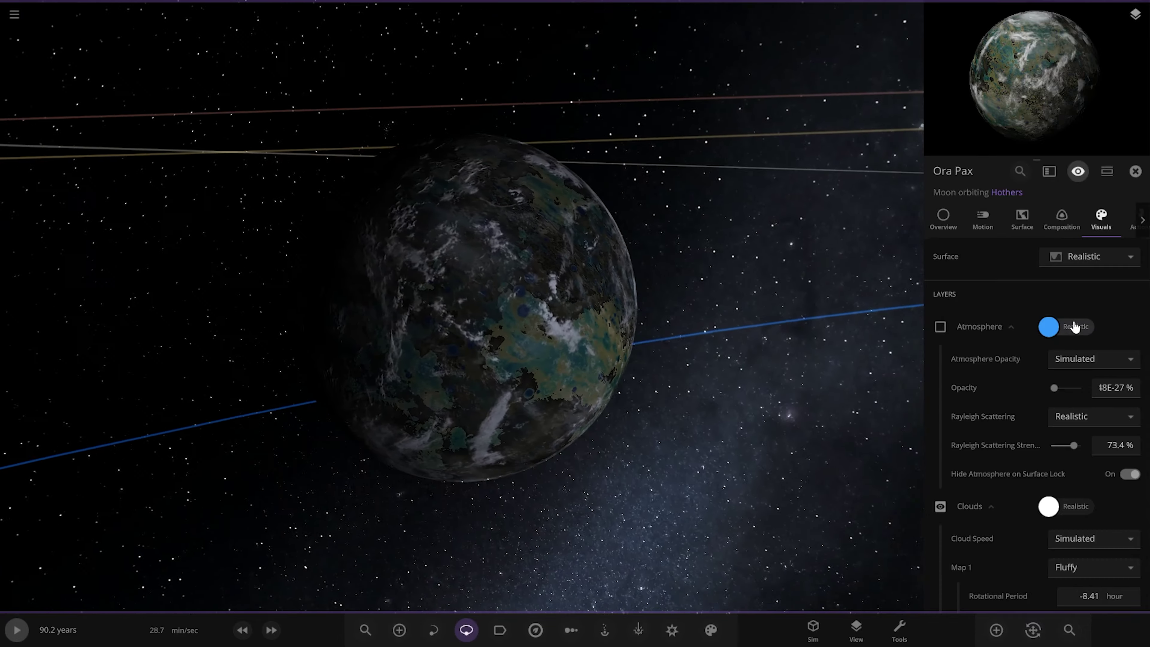
- Hide Ora Pax's cloud layer and scroll down to the colour layers
{"action": "left_click", "coordinate": [940, 507]}
{"action": "left_click_drag", "start_coordinate": [663, 399], "coordinate": [620, 379]}
{"action": "scroll", "coordinate": [621, 380], "scroll_direction": "up", "scroll_amount": 4}
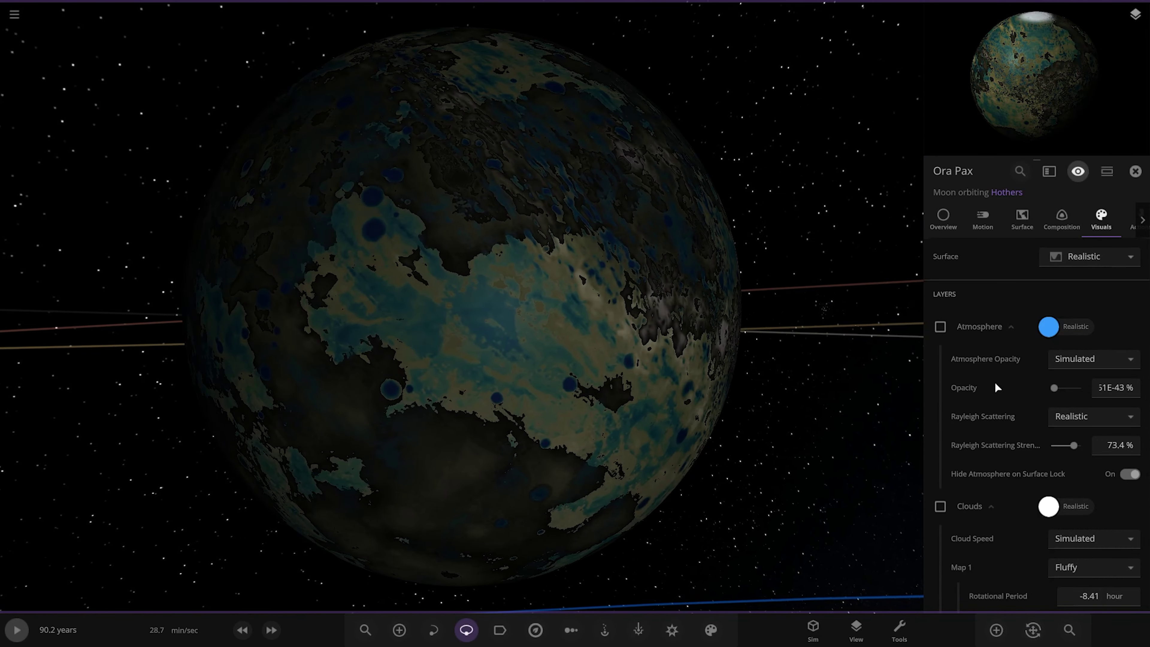
{"action": "scroll", "coordinate": [1085, 242], "scroll_direction": "down", "scroll_amount": 5}
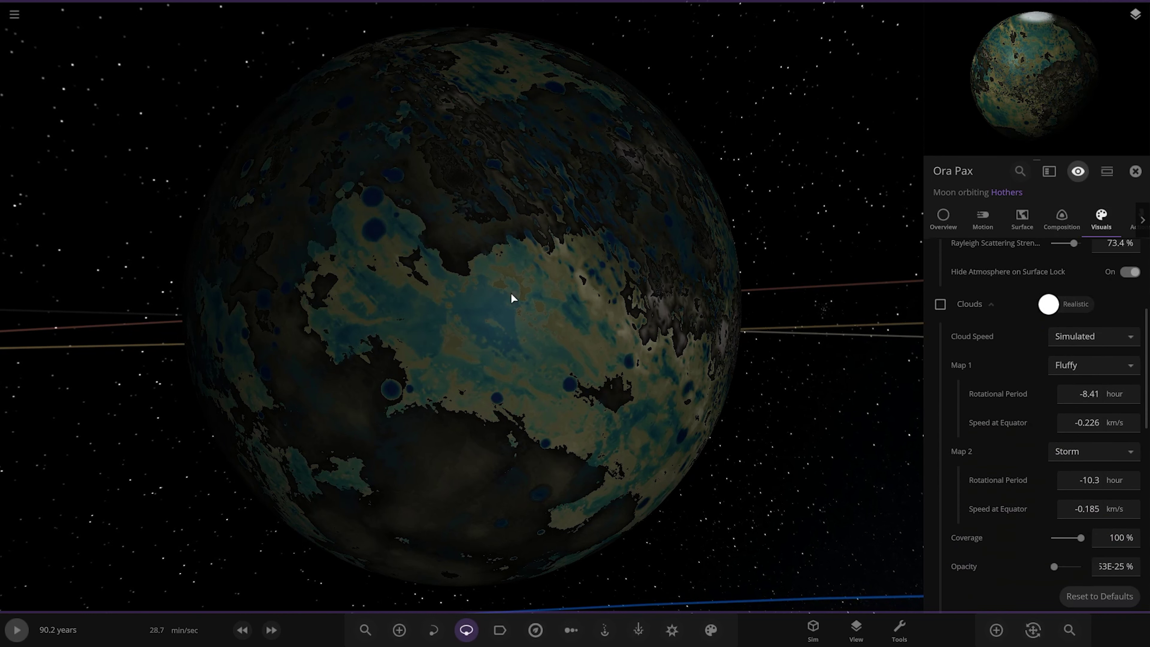
{"action": "scroll", "coordinate": [1016, 521], "scroll_direction": "down", "scroll_amount": 8}
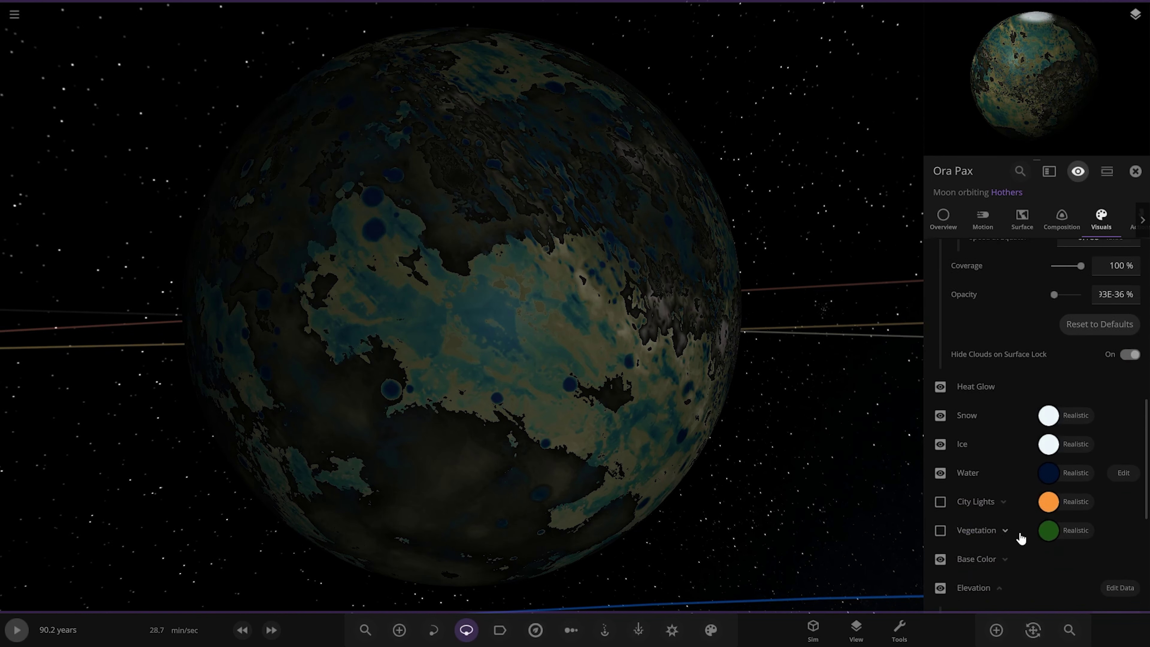
- Give Ora Pax's water a custom pale cyan colour
{"action": "left_click", "coordinate": [1077, 323]}
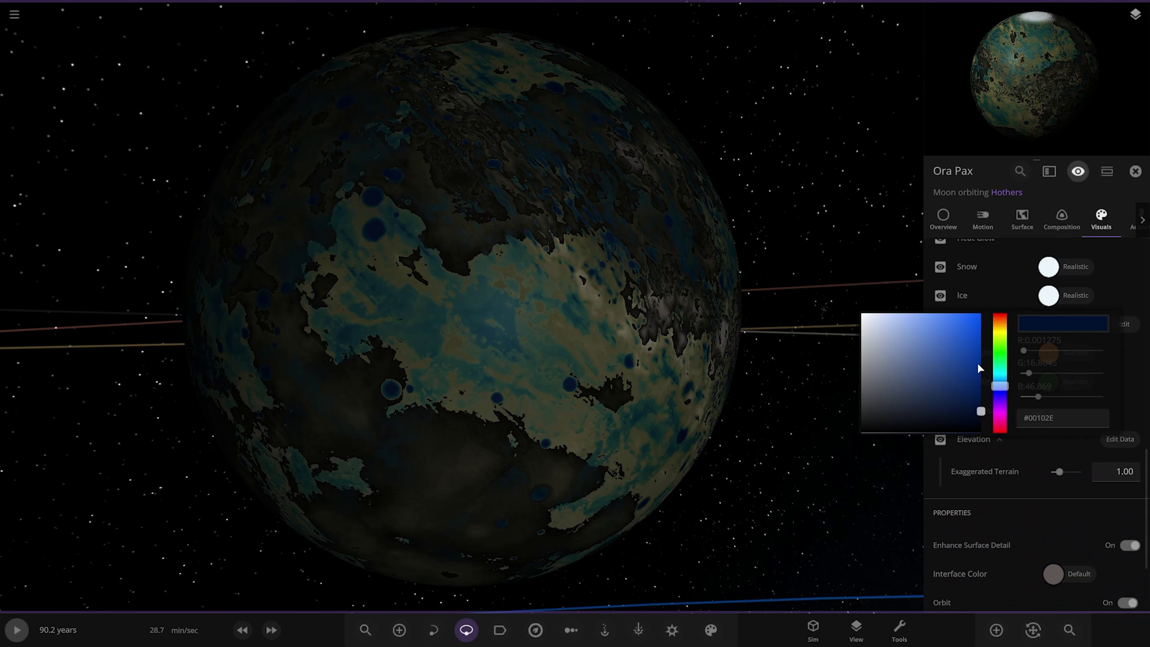
{"action": "left_click", "coordinate": [941, 365]}
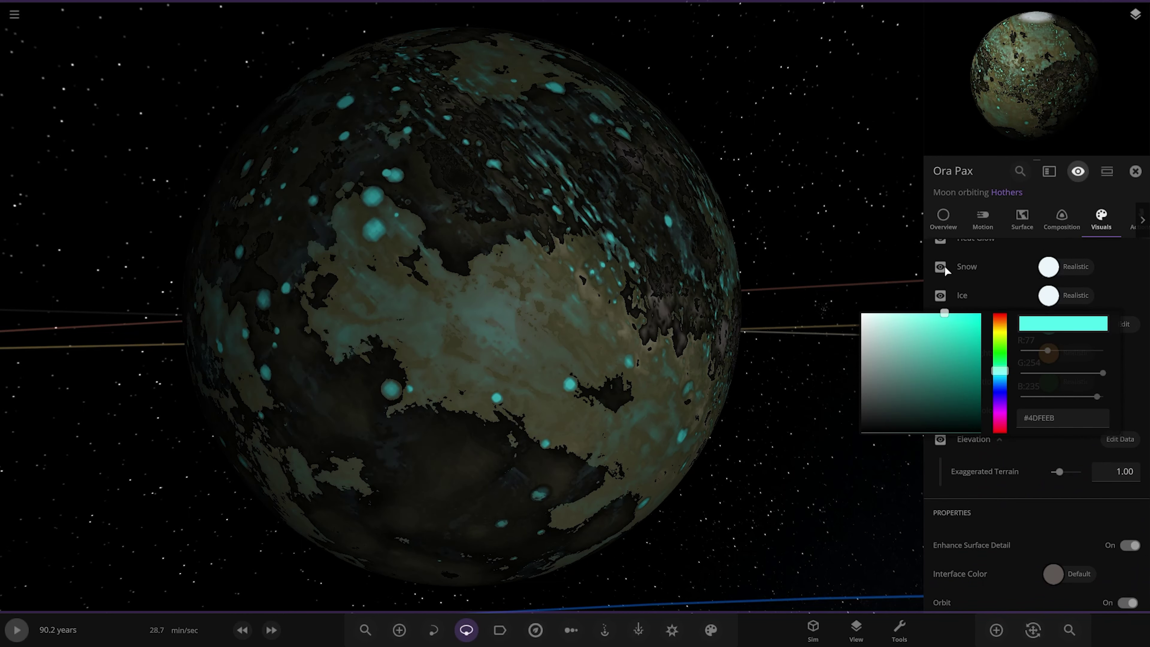
{"action": "left_click", "coordinate": [700, 366]}
{"action": "left_click", "coordinate": [1050, 324]}
{"action": "left_click_drag", "start_coordinate": [942, 317], "coordinate": [895, 296]}
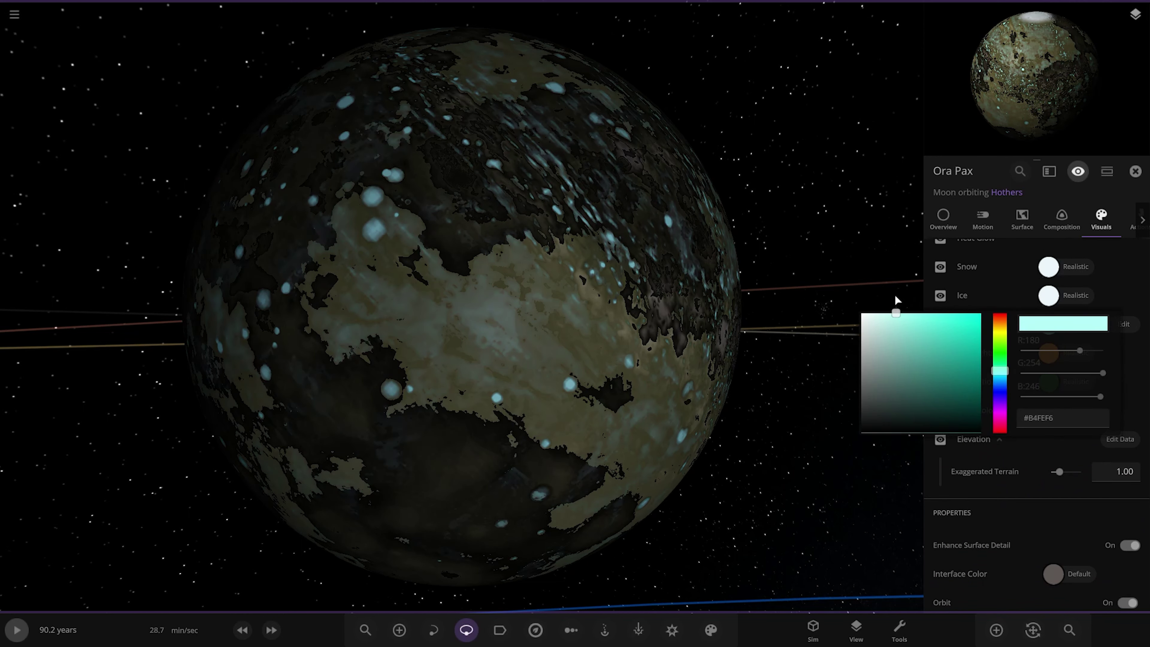
{"action": "left_click_drag", "start_coordinate": [584, 313], "coordinate": [710, 308]}
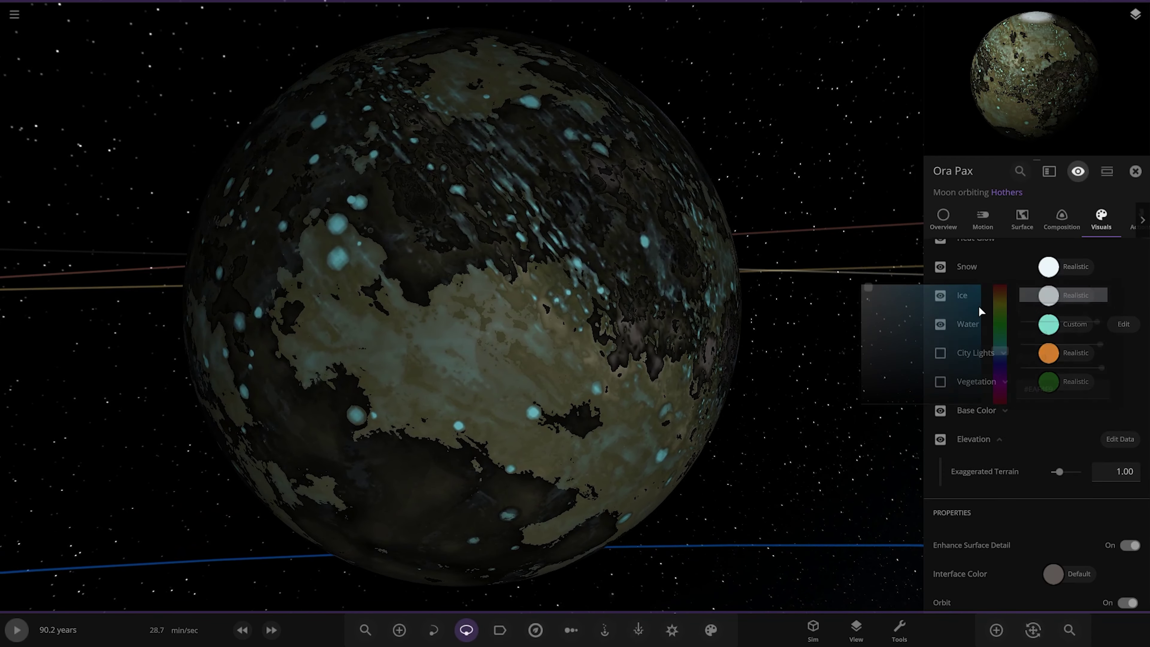
- Set the ice and snow colours to light blue
{"action": "left_click", "coordinate": [909, 293]}
{"action": "left_click", "coordinate": [923, 271]}
{"action": "left_click", "coordinate": [1048, 266]}
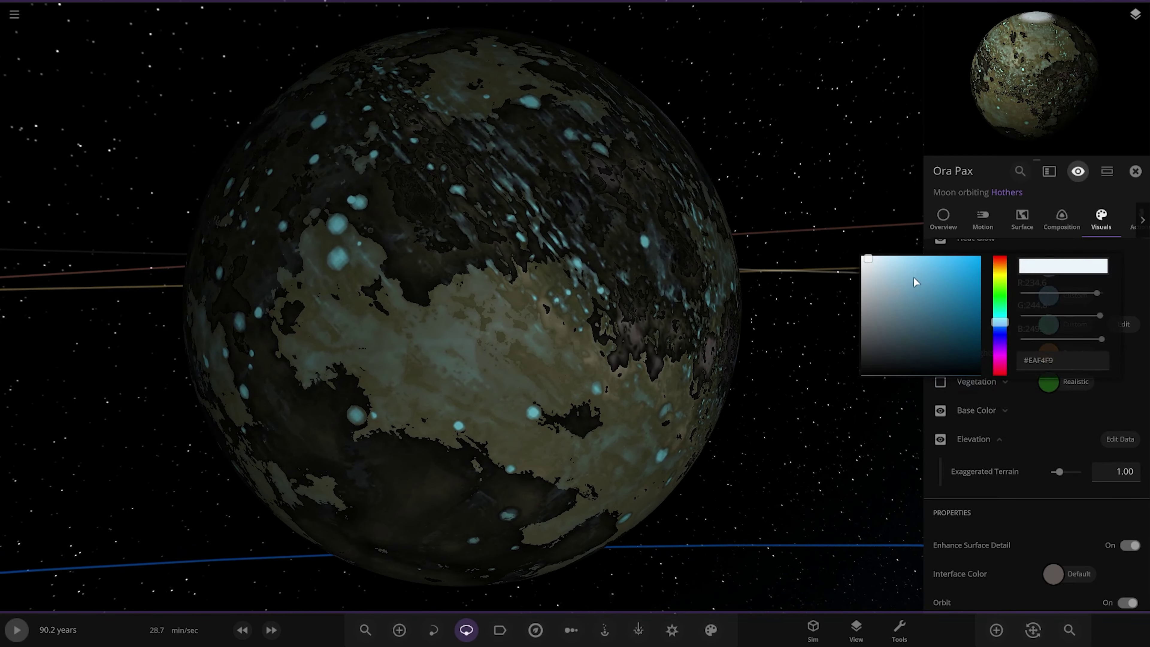
{"action": "left_click", "coordinate": [848, 232]}
{"action": "scroll", "coordinate": [1011, 403], "scroll_direction": "up", "scroll_amount": 5}
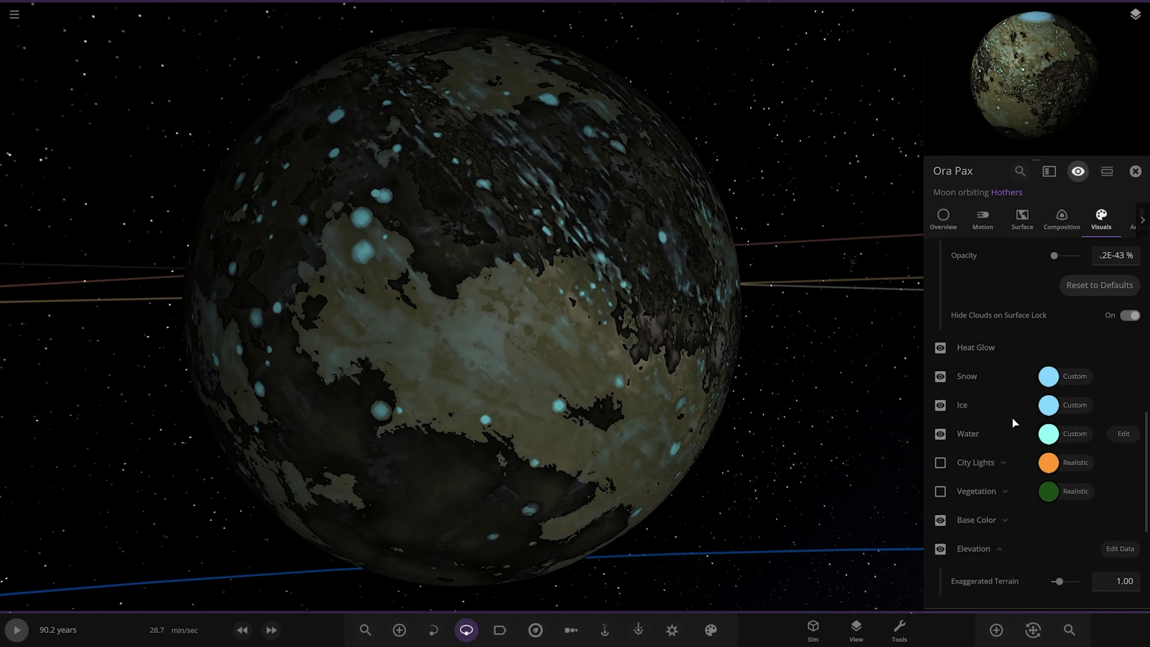
- In the Surface tab, raise Ora Pax's sea level to 0.806 km
{"action": "left_click", "coordinate": [1024, 220]}
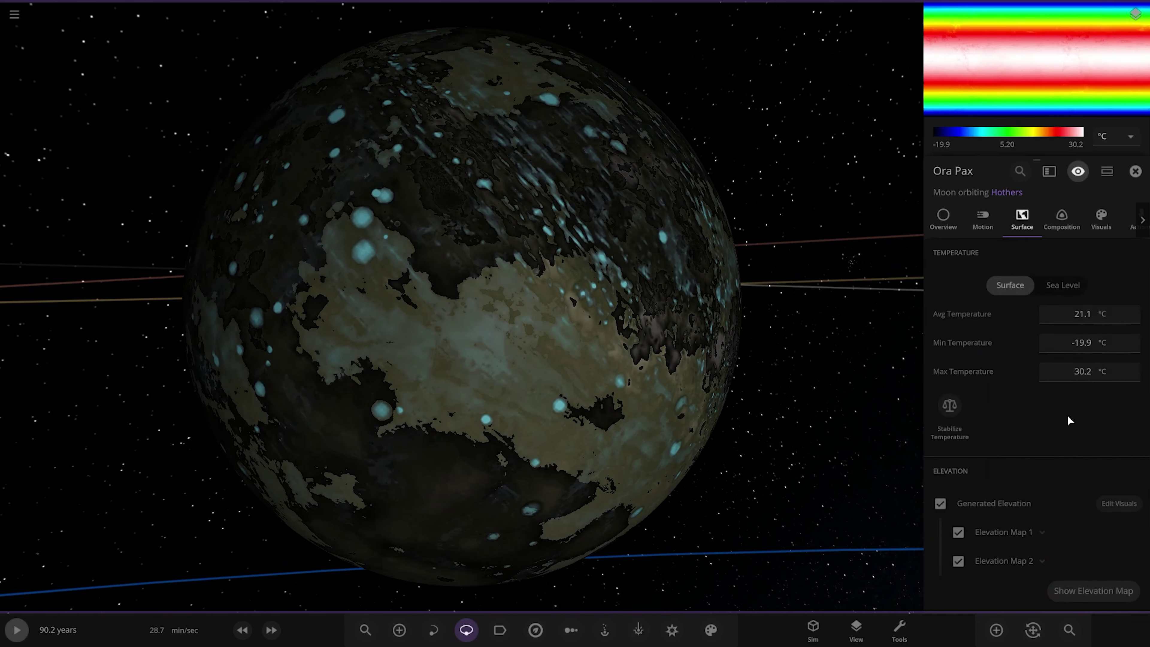
{"action": "scroll", "coordinate": [1055, 453], "scroll_direction": "down", "scroll_amount": 5}
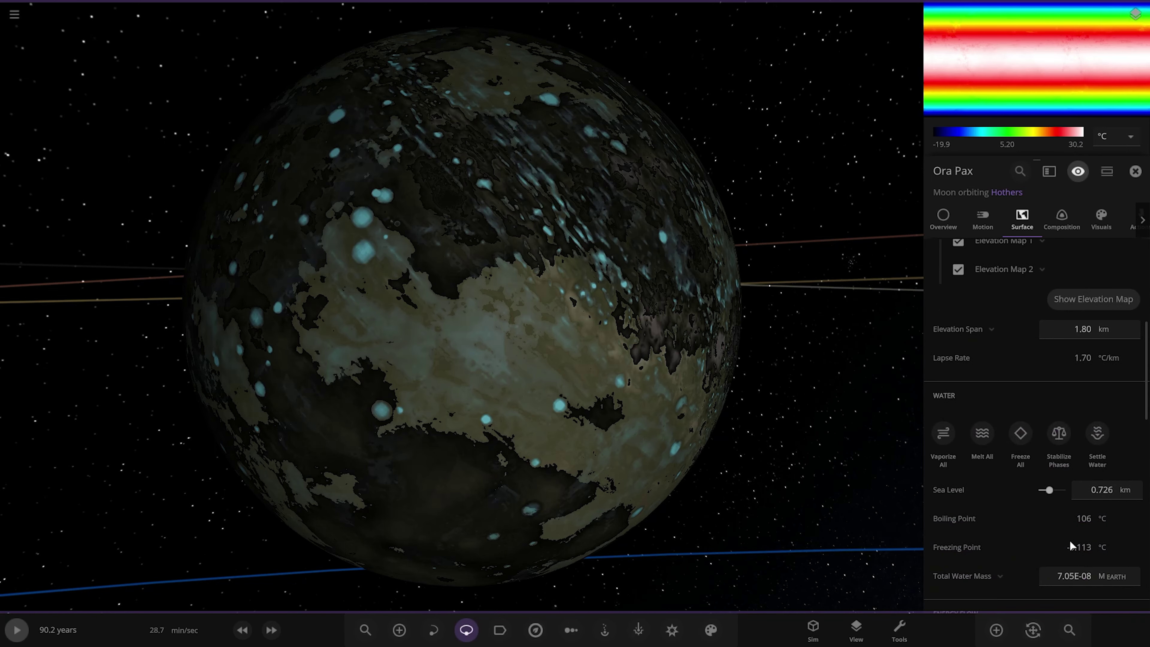
{"action": "scroll", "coordinate": [1039, 448], "scroll_direction": "up", "scroll_amount": 2}
{"action": "right_click_drag", "start_coordinate": [662, 416], "coordinate": [663, 416]}
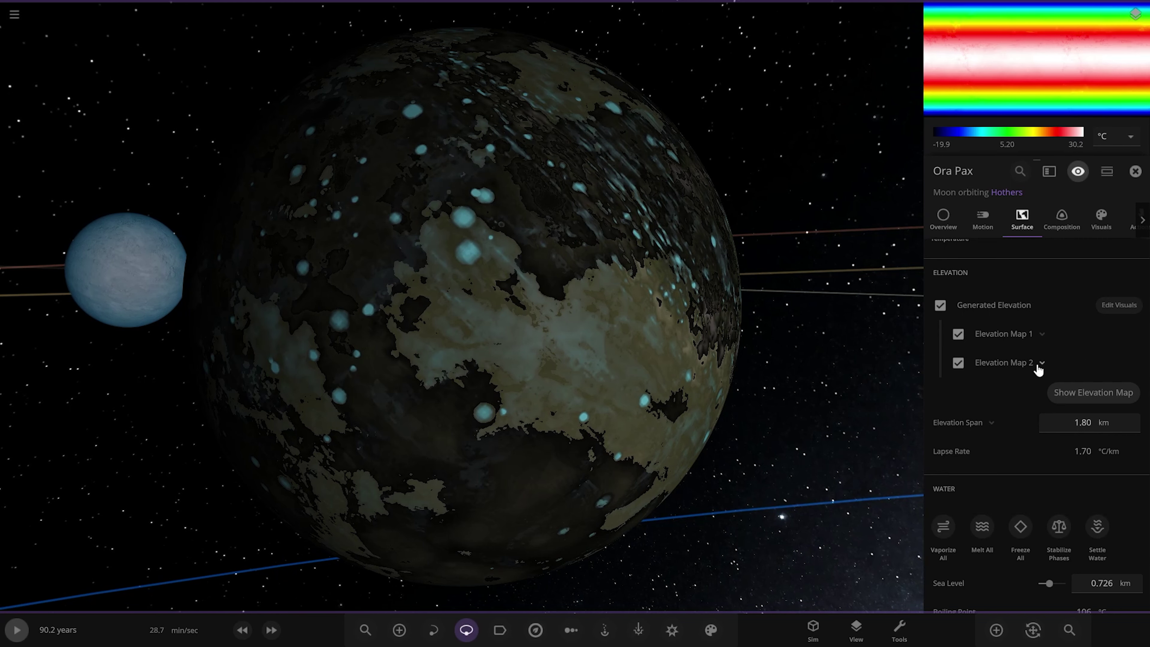
{"action": "left_click", "coordinate": [1106, 541]}
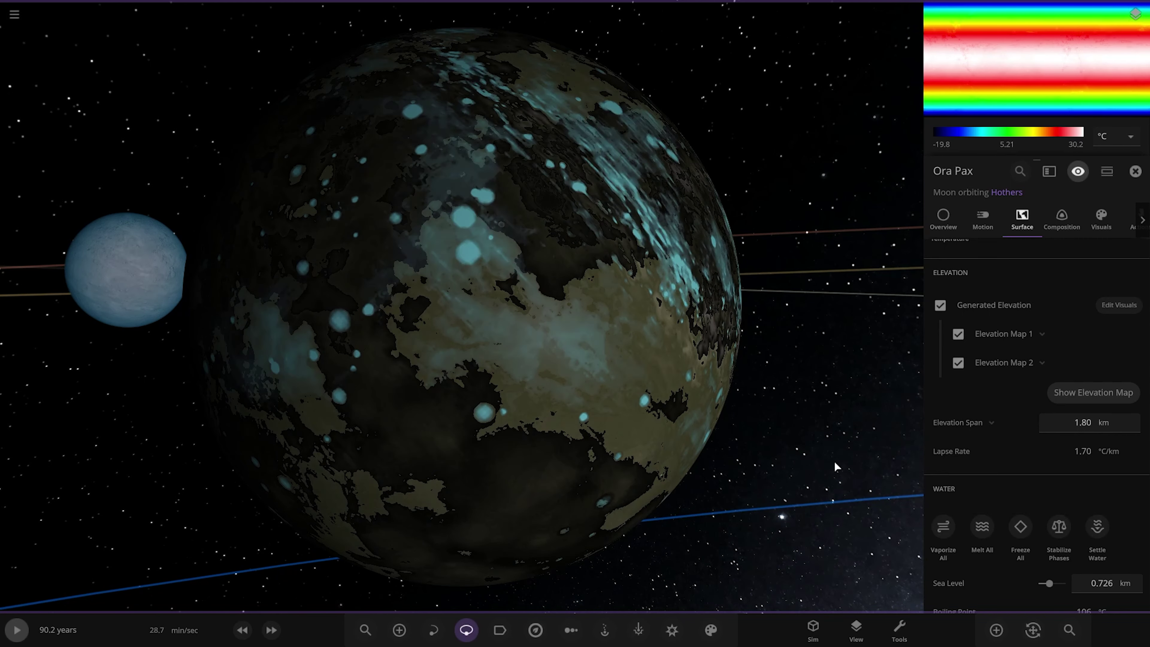
{"action": "right_click_drag", "start_coordinate": [639, 418], "coordinate": [639, 419]}
{"action": "left_click_drag", "start_coordinate": [1049, 583], "coordinate": [1052, 586]}
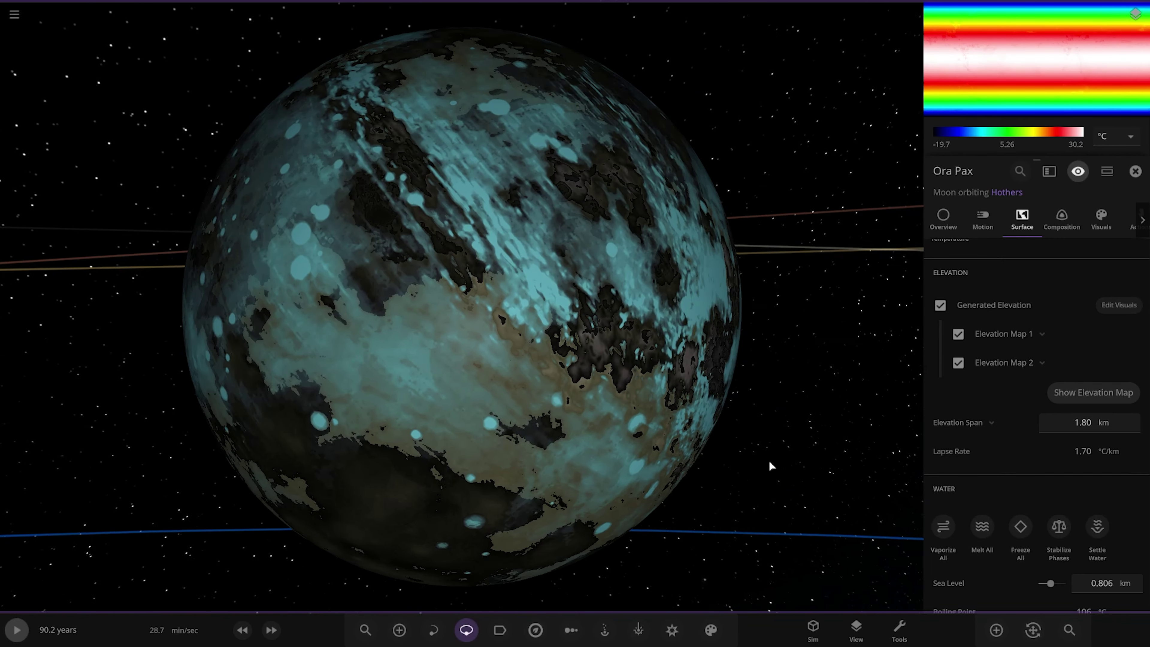
- Check Ora Pax's composition and overview values, then return to the surface settings
{"action": "left_click", "coordinate": [1056, 222]}
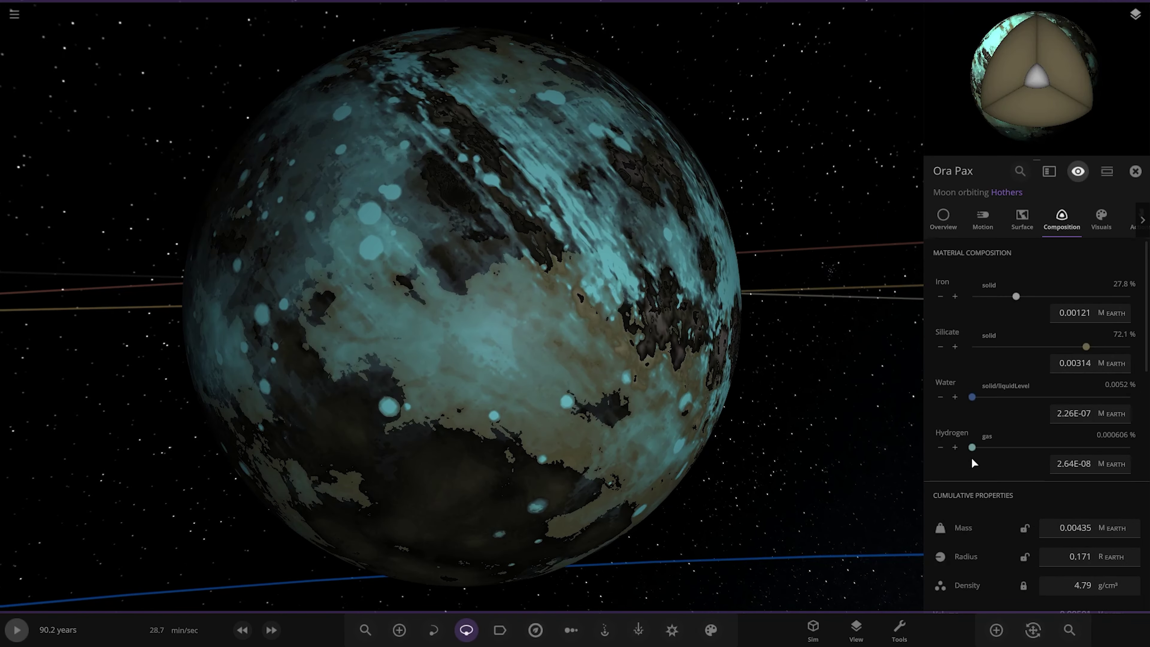
{"action": "left_click", "coordinate": [950, 232]}
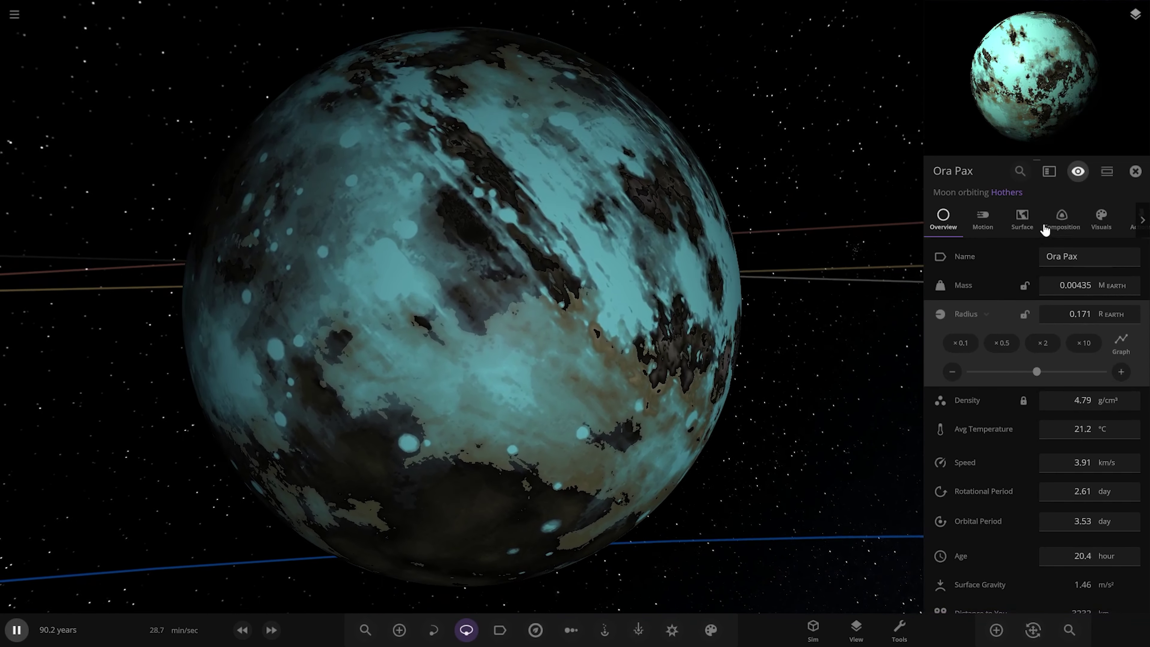
{"action": "left_click", "coordinate": [1061, 220]}
{"action": "scroll", "coordinate": [1027, 454], "scroll_direction": "down", "scroll_amount": 3}
{"action": "scroll", "coordinate": [1027, 454], "scroll_direction": "down", "scroll_amount": 2}
{"action": "left_click", "coordinate": [1022, 219]}
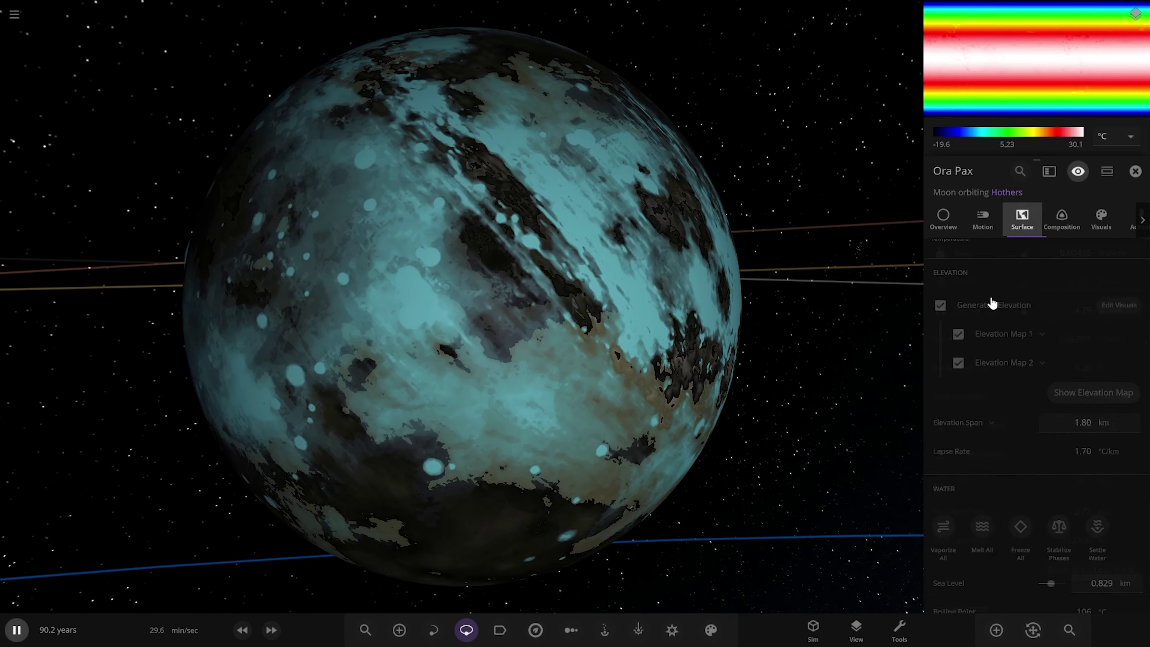
{"action": "scroll", "coordinate": [1109, 421], "scroll_direction": "down", "scroll_amount": 5}
- Settle the water, lower the sea level to 0.789 km, and freeze all water
{"action": "left_click", "coordinate": [1107, 346]}
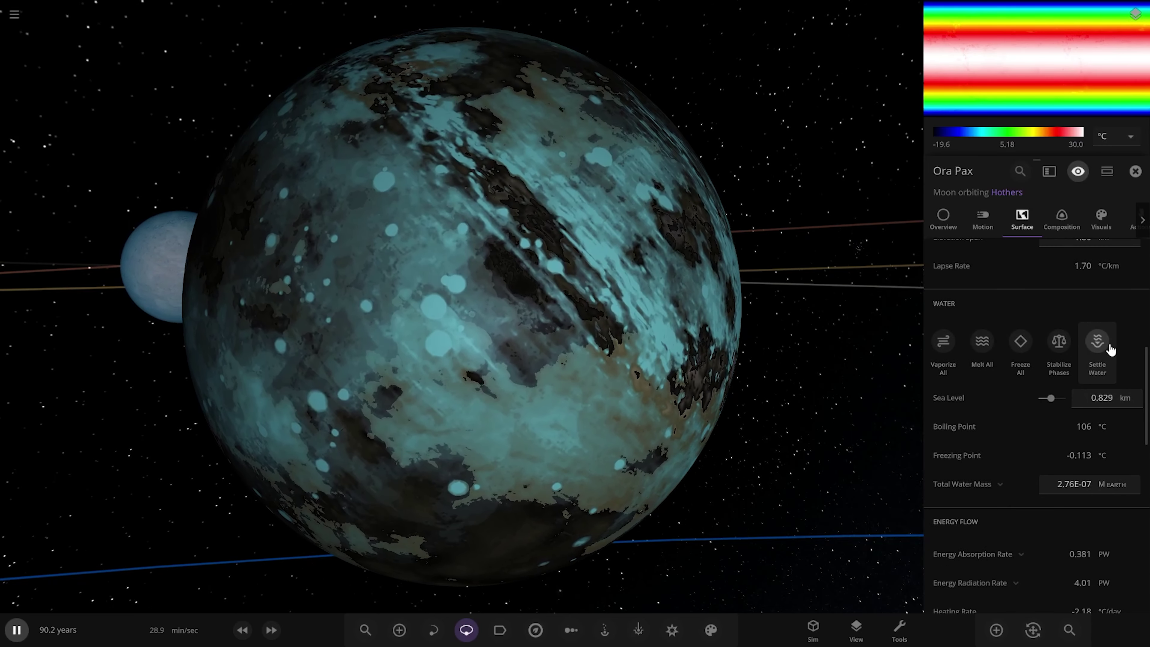
{"action": "left_click_drag", "start_coordinate": [1047, 403], "coordinate": [1048, 407]}
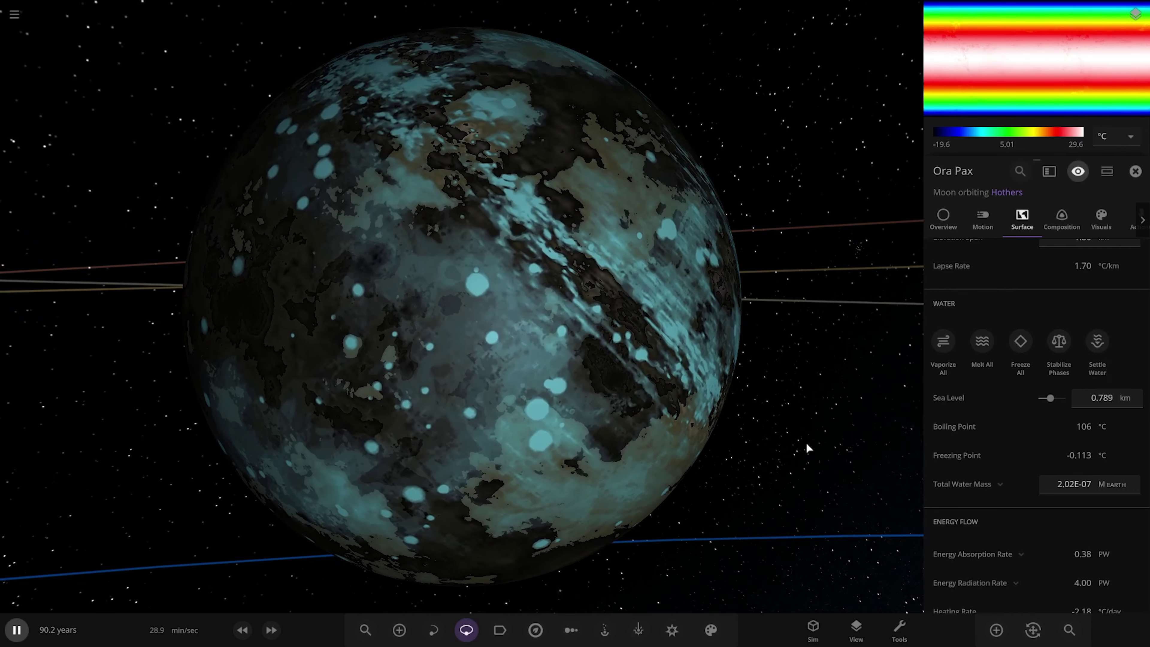
{"action": "left_click", "coordinate": [1017, 343]}
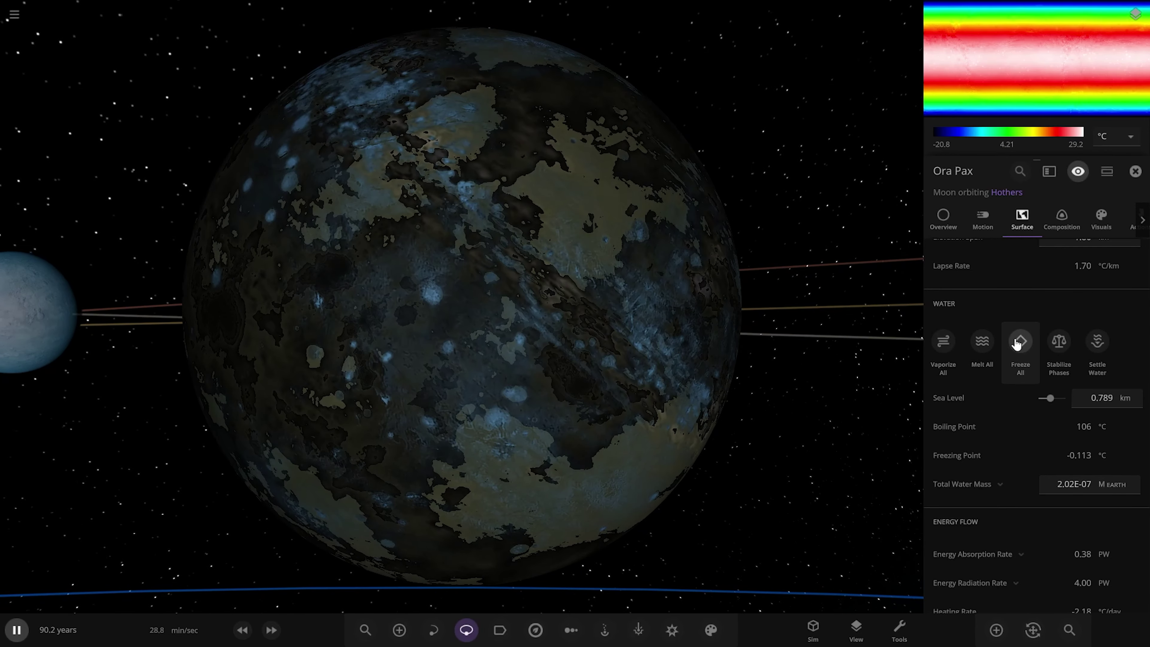
- Repeat Settle Water and Freeze All to spread pale blue ice across Ora Pax
{"action": "right_click_drag", "start_coordinate": [628, 390], "coordinate": [705, 445]}
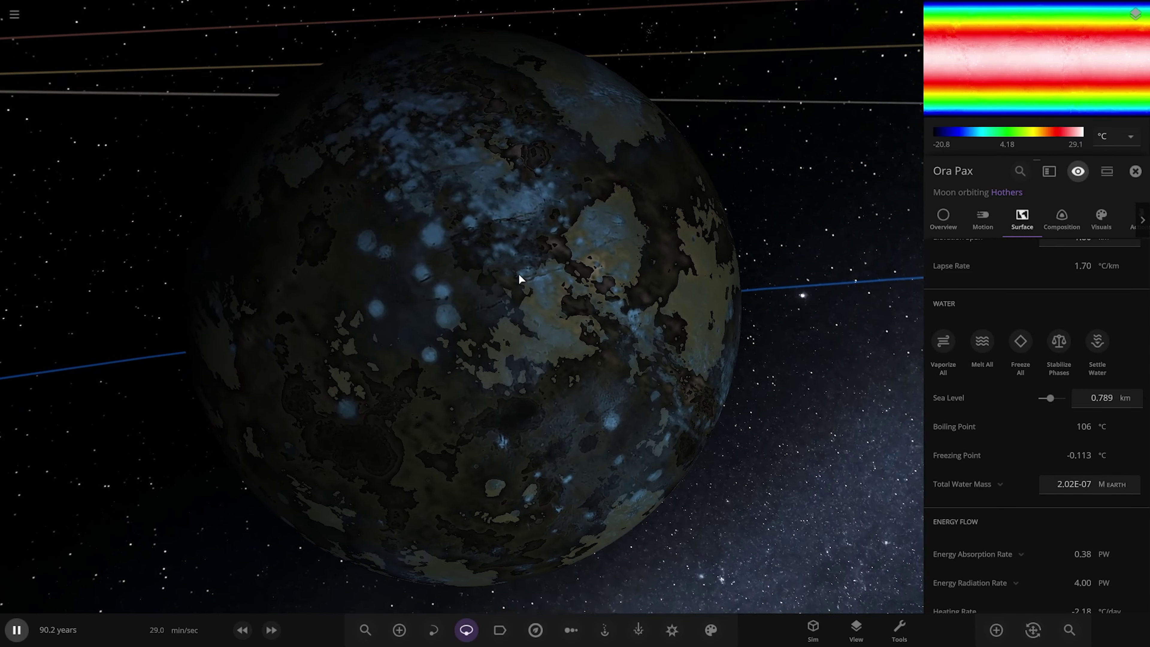
{"action": "right_click_drag", "start_coordinate": [519, 273], "coordinate": [448, 267]}
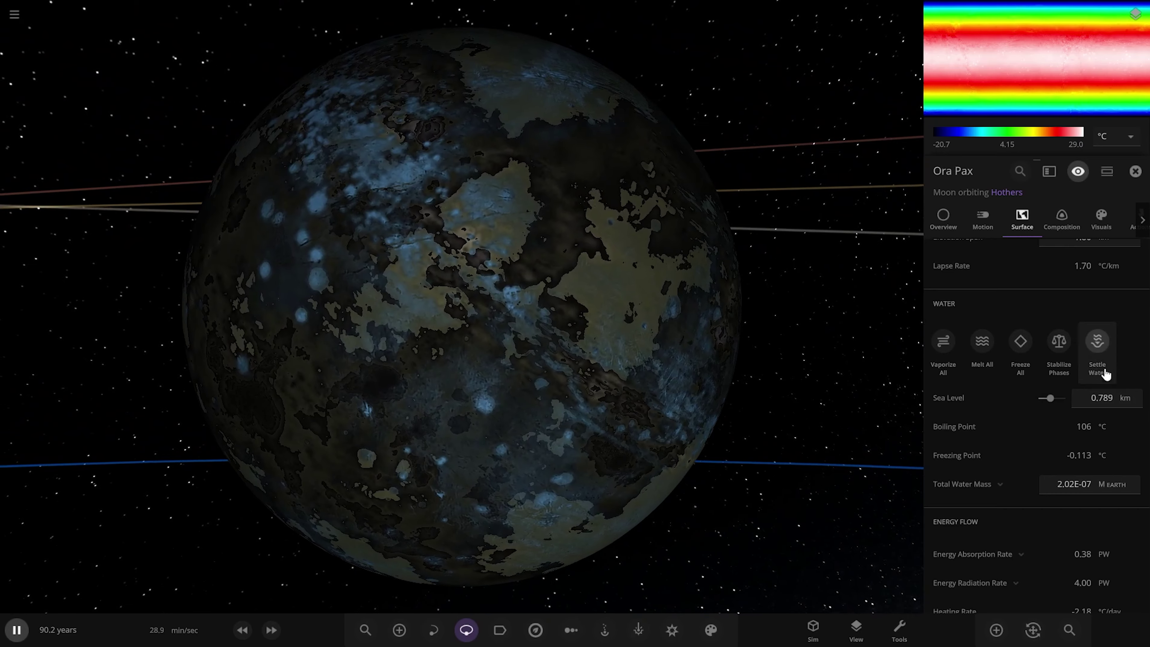
{"action": "left_click", "coordinate": [1098, 353]}
{"action": "left_click_drag", "start_coordinate": [746, 464], "coordinate": [686, 396]}
{"action": "left_click", "coordinate": [1020, 349]}
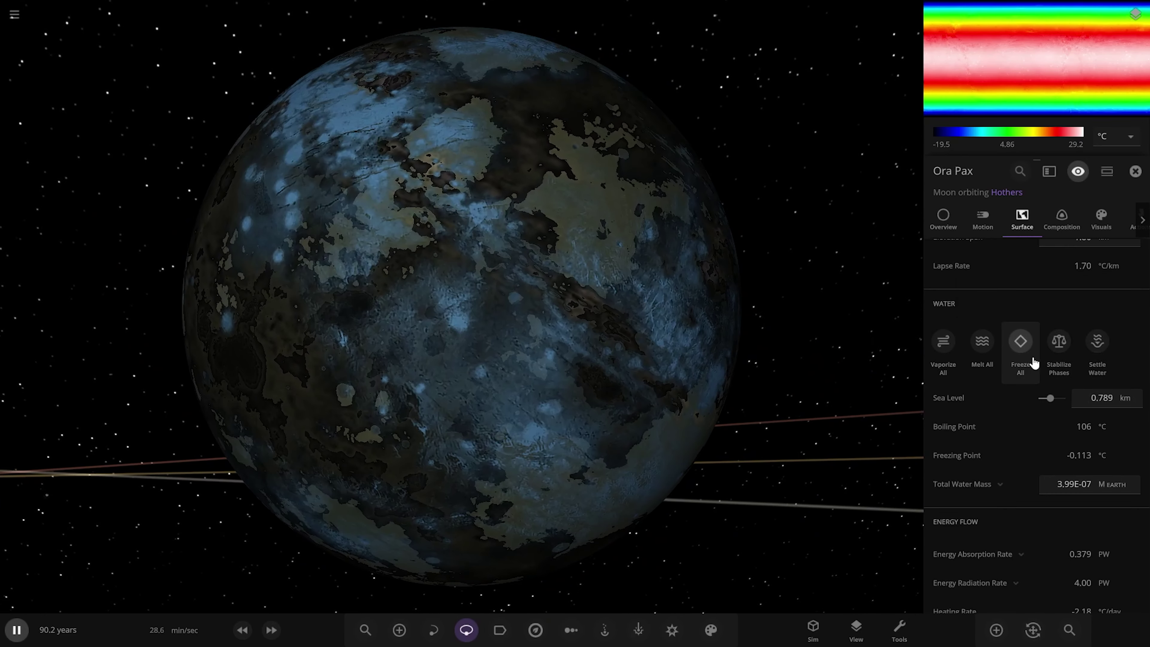
{"action": "left_click_drag", "start_coordinate": [559, 292], "coordinate": [449, 287]}
{"action": "scroll", "coordinate": [490, 304], "scroll_direction": "up", "scroll_amount": 3}
{"action": "scroll", "coordinate": [502, 327], "scroll_direction": "down", "scroll_amount": 7}
{"action": "scroll", "coordinate": [622, 386], "scroll_direction": "up", "scroll_amount": 5}
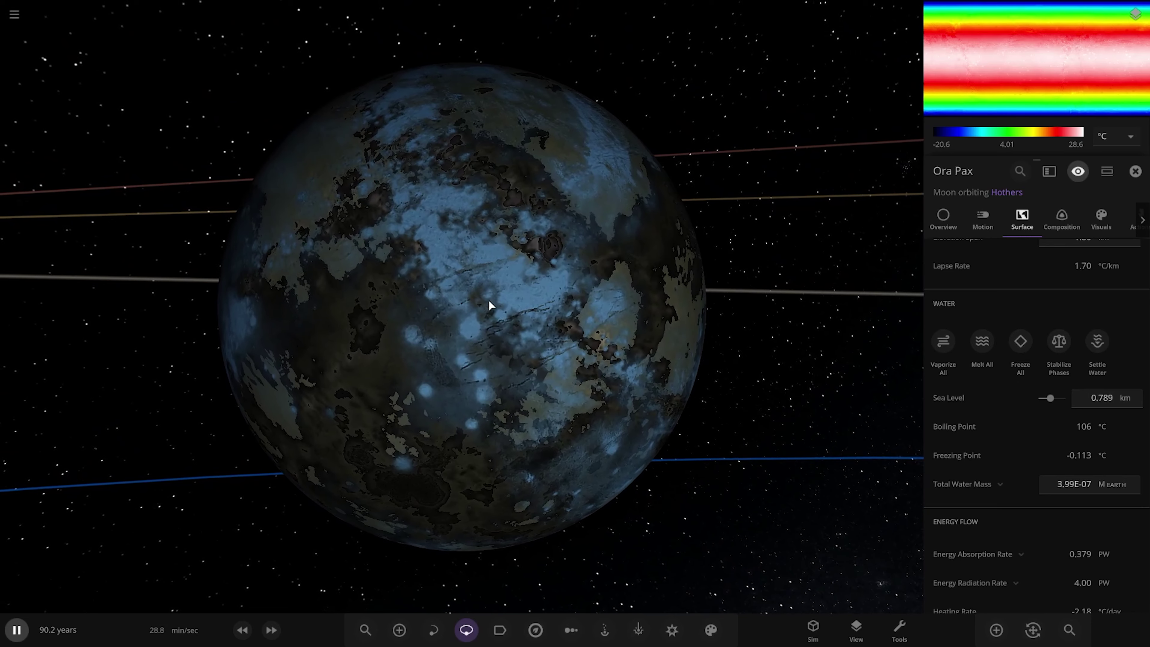
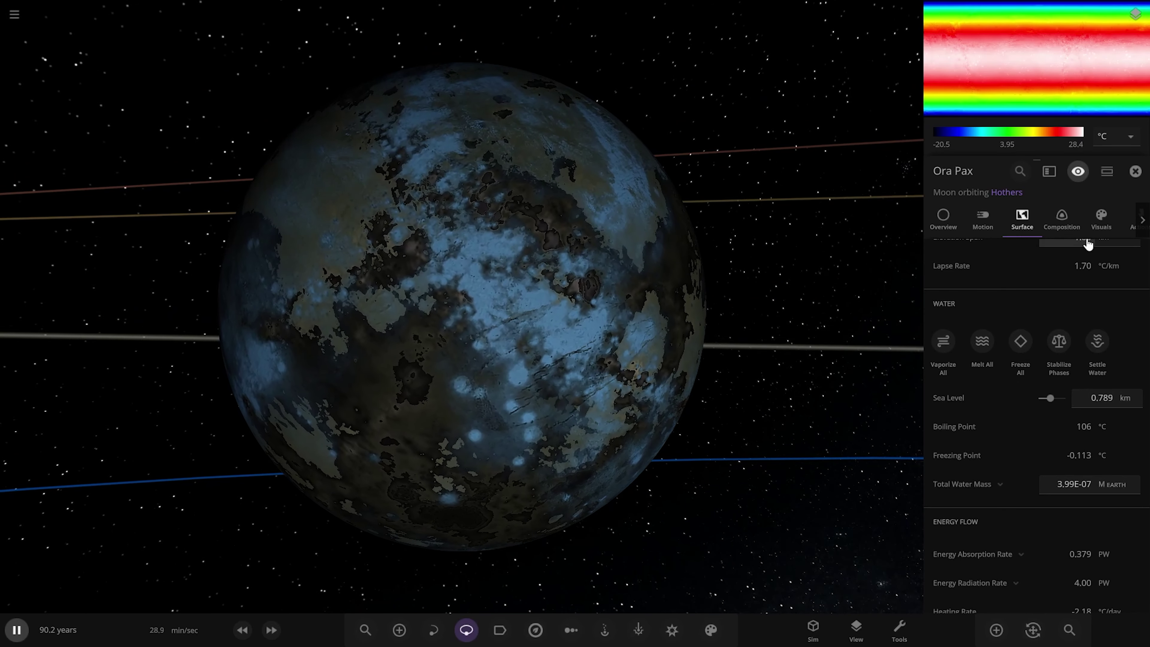
- Give Ora Pax a reddish-brown low, light-orange high and custom middle base colour
{"action": "left_click", "coordinate": [1100, 220]}
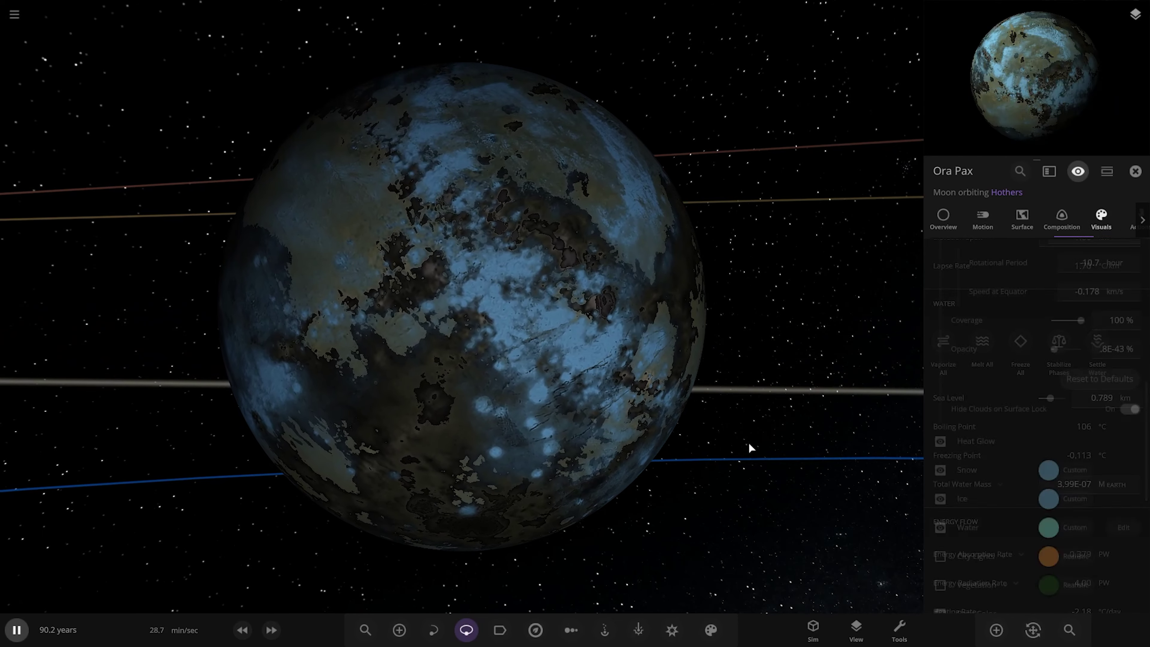
{"action": "scroll", "coordinate": [1086, 467], "scroll_direction": "down", "scroll_amount": 6}
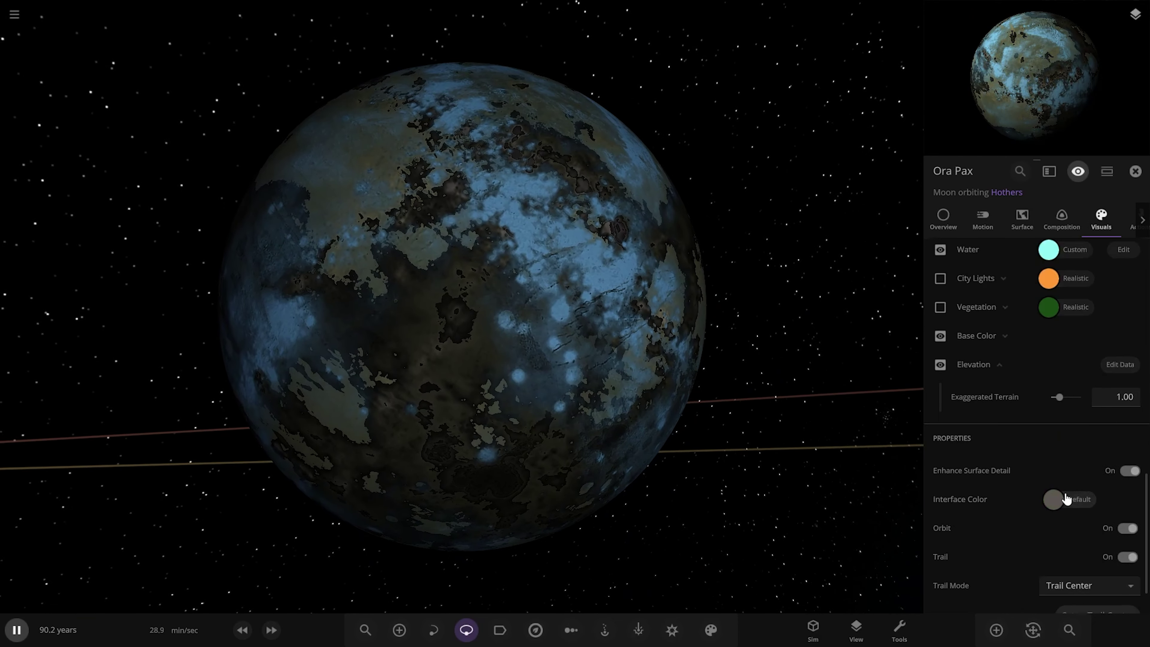
{"action": "left_click", "coordinate": [998, 283]}
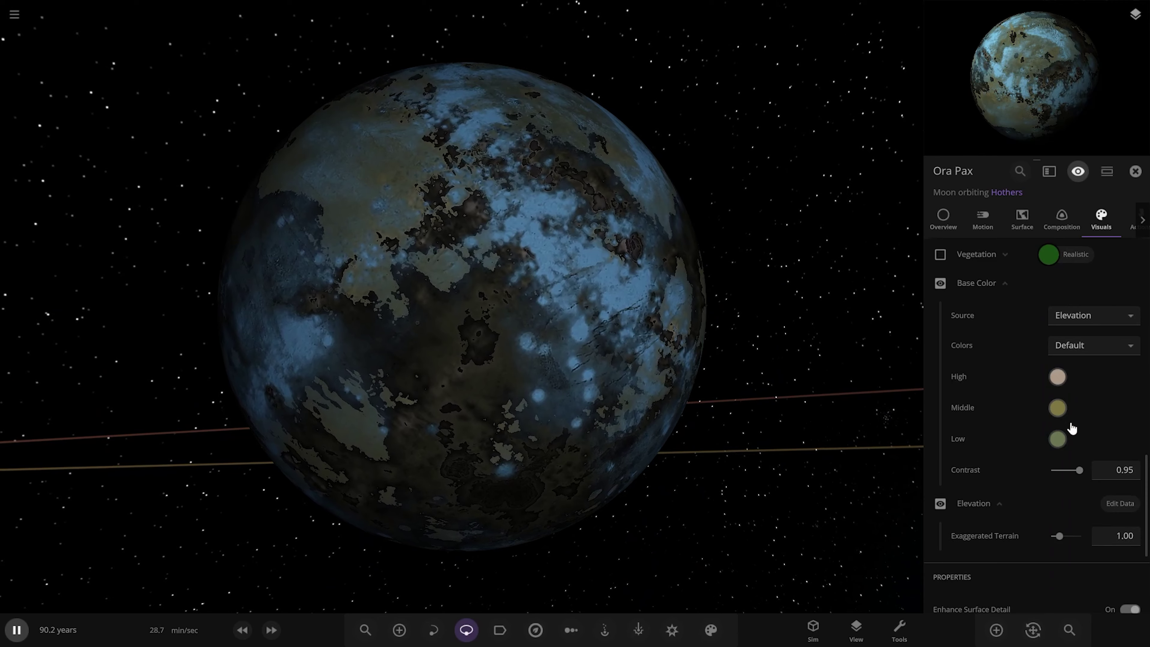
{"action": "left_click", "coordinate": [1058, 438]}
{"action": "left_click", "coordinate": [999, 438]}
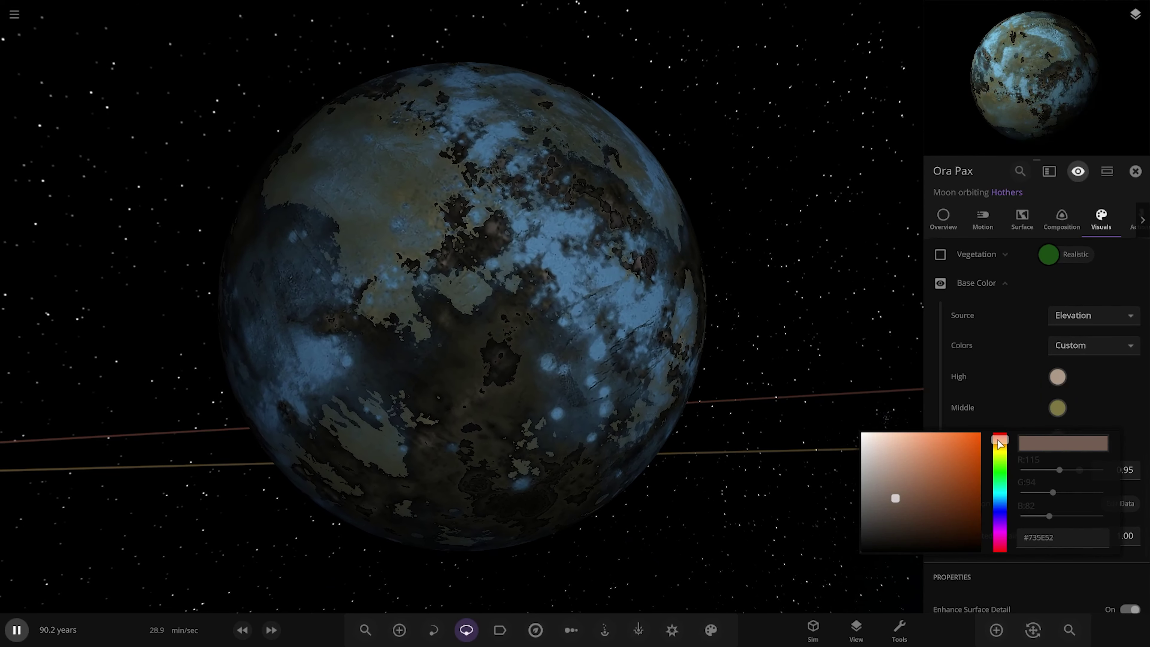
{"action": "left_click", "coordinate": [1058, 407]}
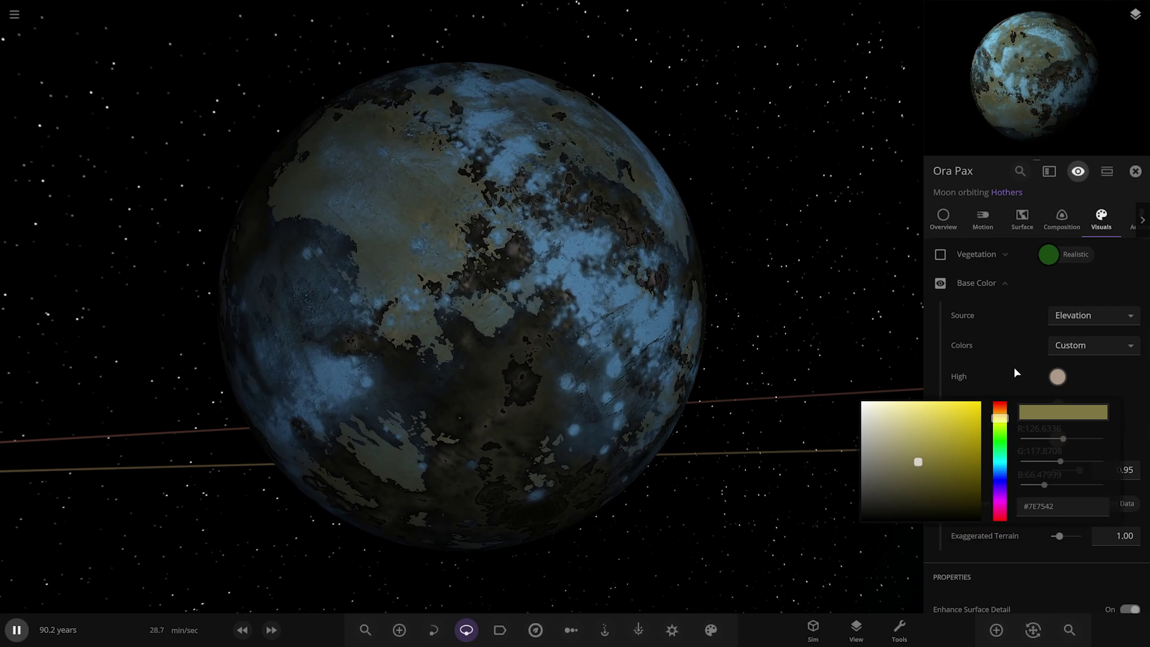
{"action": "left_click", "coordinate": [1059, 377]}
{"action": "left_click", "coordinate": [909, 406]}
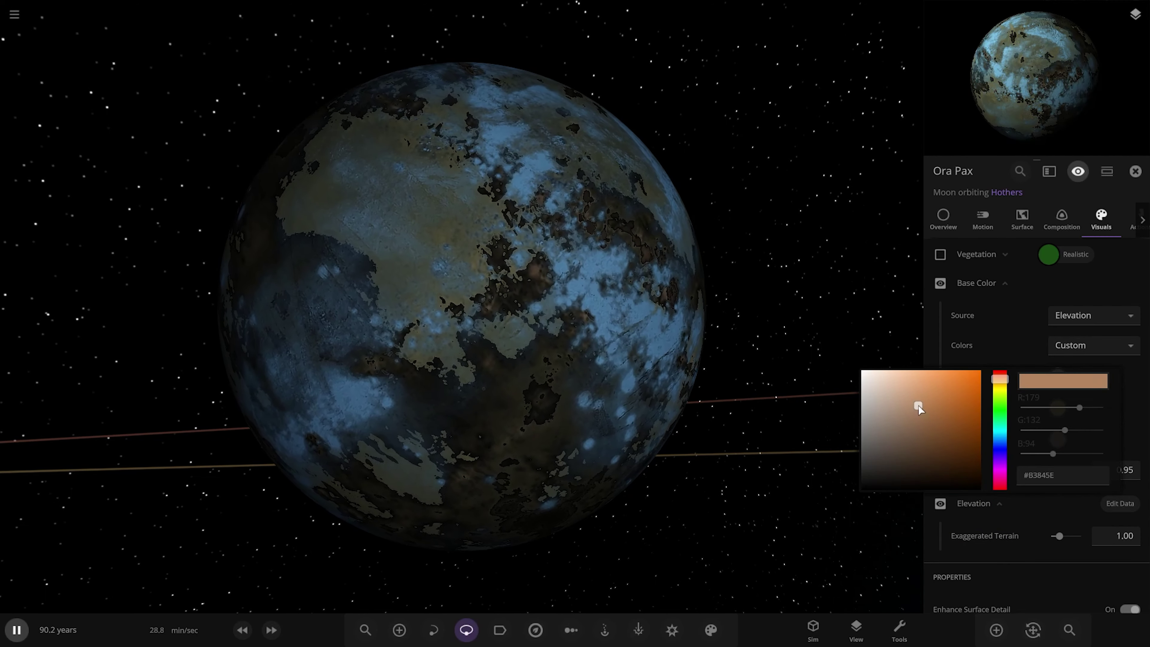
{"action": "left_click", "coordinate": [1058, 438]}
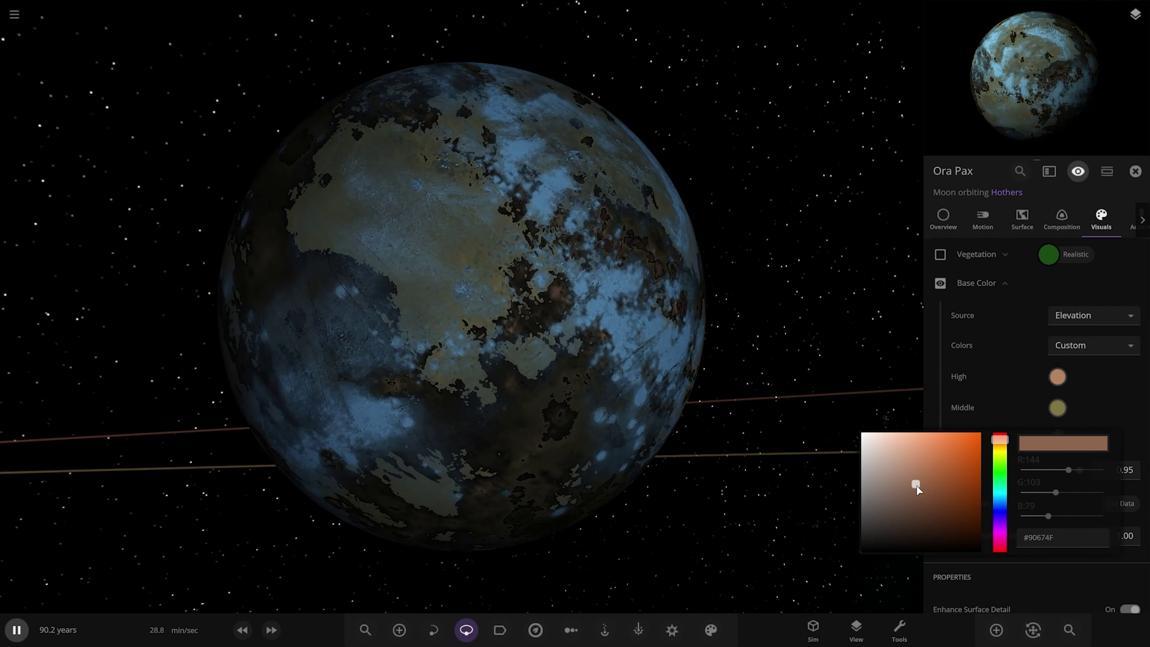
{"action": "left_click", "coordinate": [1058, 408]}
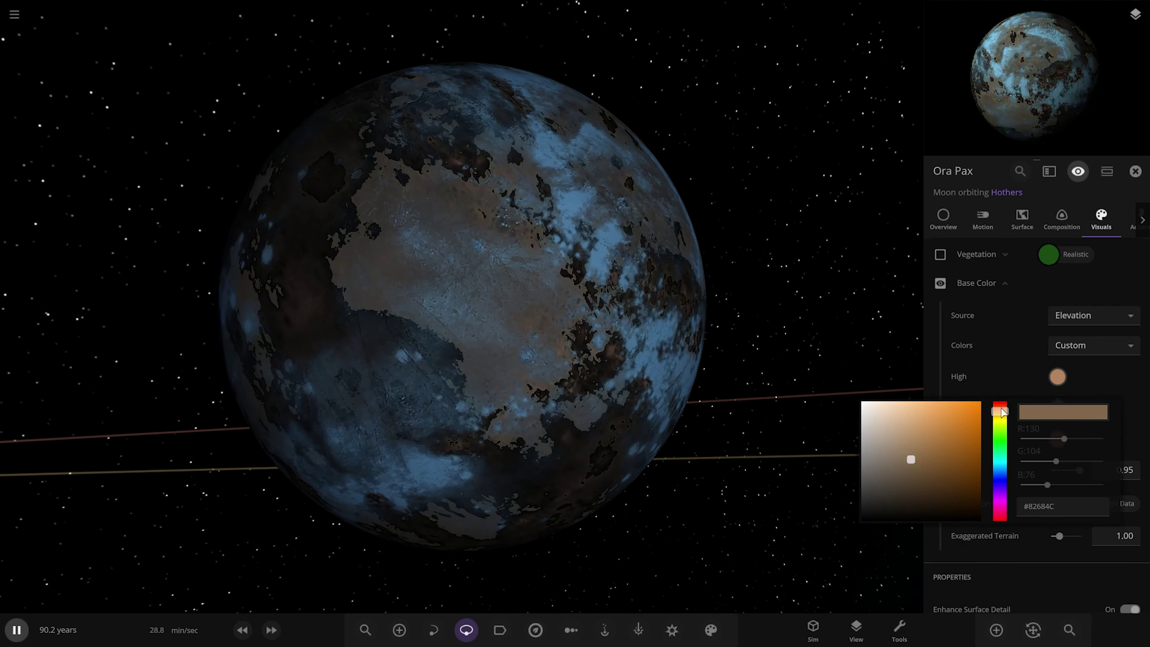
{"action": "left_click_drag", "start_coordinate": [666, 357], "coordinate": [764, 401]}
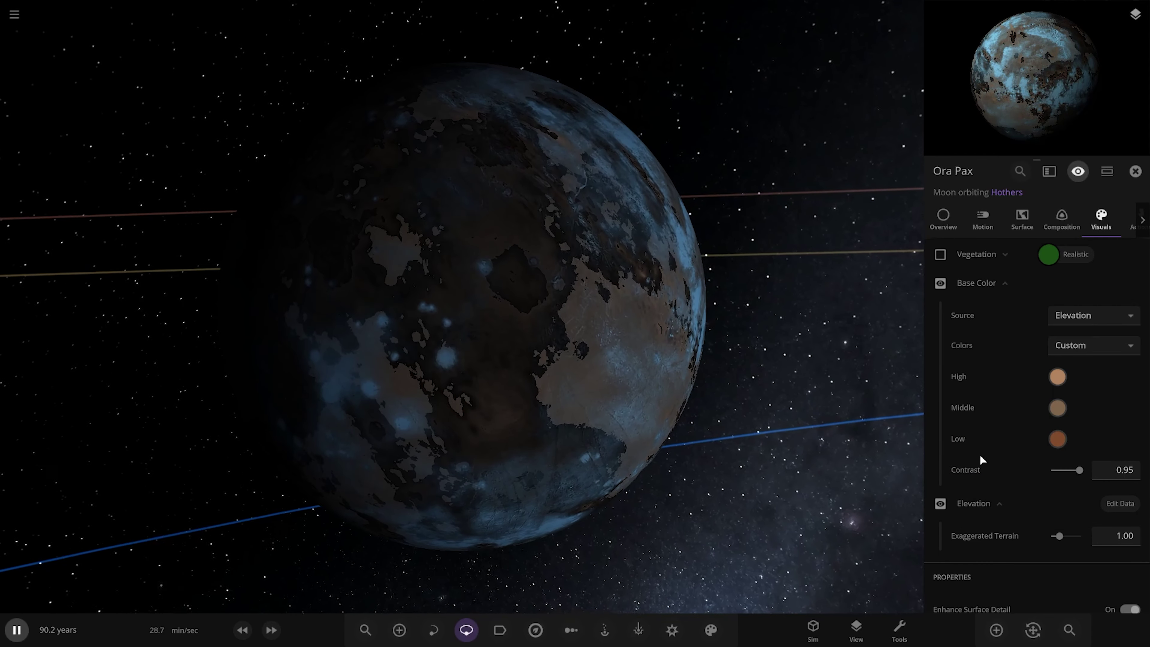
- Raise Ora Pax's Exaggerated Terrain to 4.68 to deepen the relief
{"action": "scroll", "coordinate": [991, 385], "scroll_direction": "up", "scroll_amount": 3}
{"action": "scroll", "coordinate": [1041, 475], "scroll_direction": "down", "scroll_amount": 5}
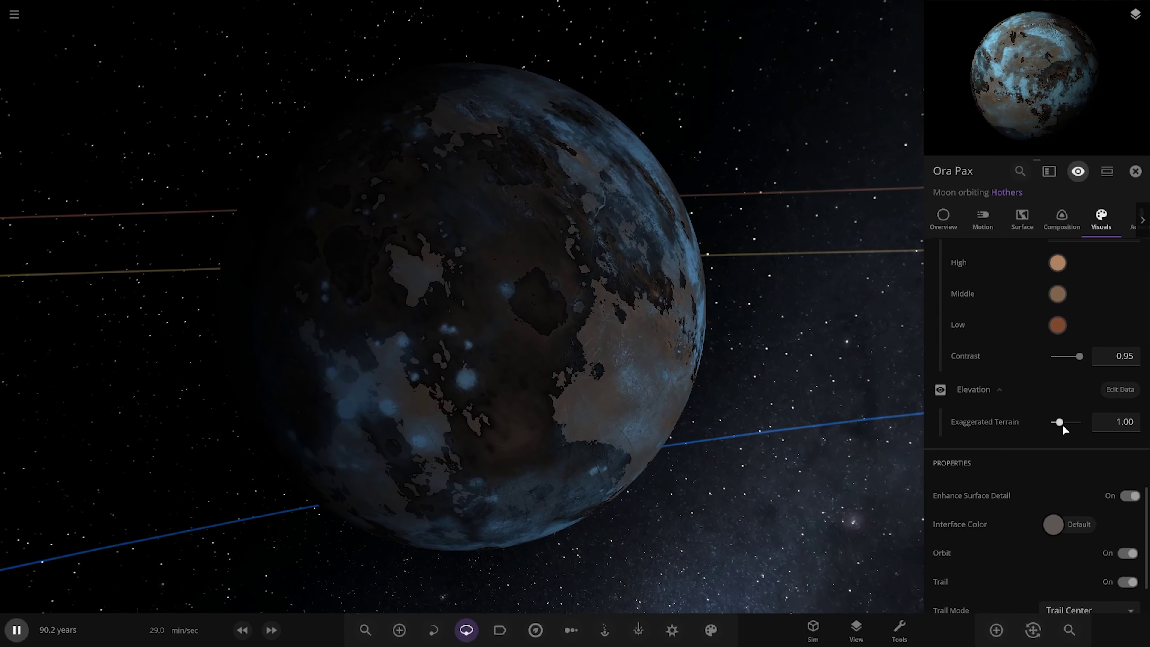
{"action": "left_click_drag", "start_coordinate": [1059, 422], "coordinate": [1078, 422]}
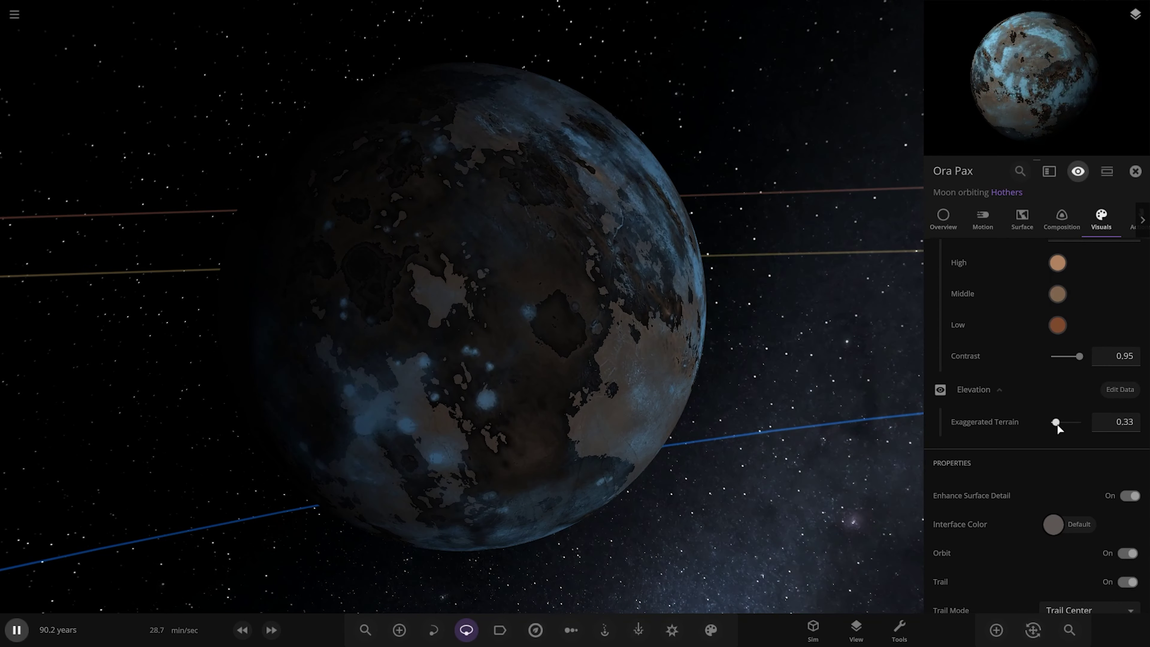
- Review the Elevation Map 1 and Elevation Map 2 details in Ora Pax's surface settings
{"action": "left_click", "coordinate": [1022, 218]}
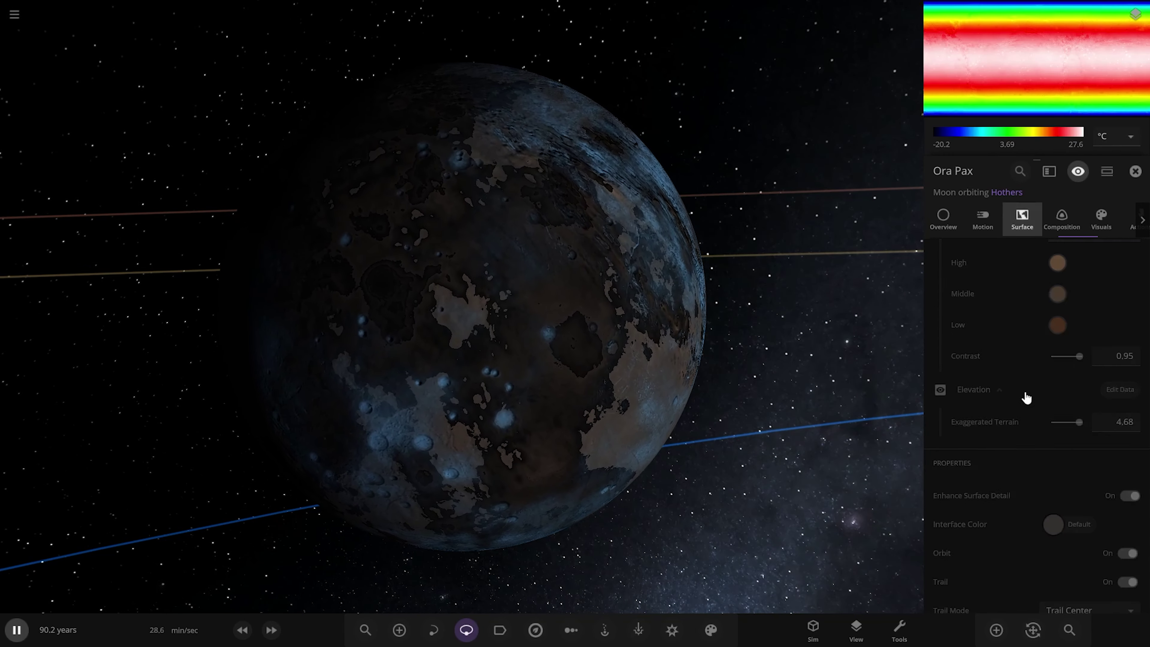
{"action": "scroll", "coordinate": [1030, 437], "scroll_direction": "down", "scroll_amount": 10}
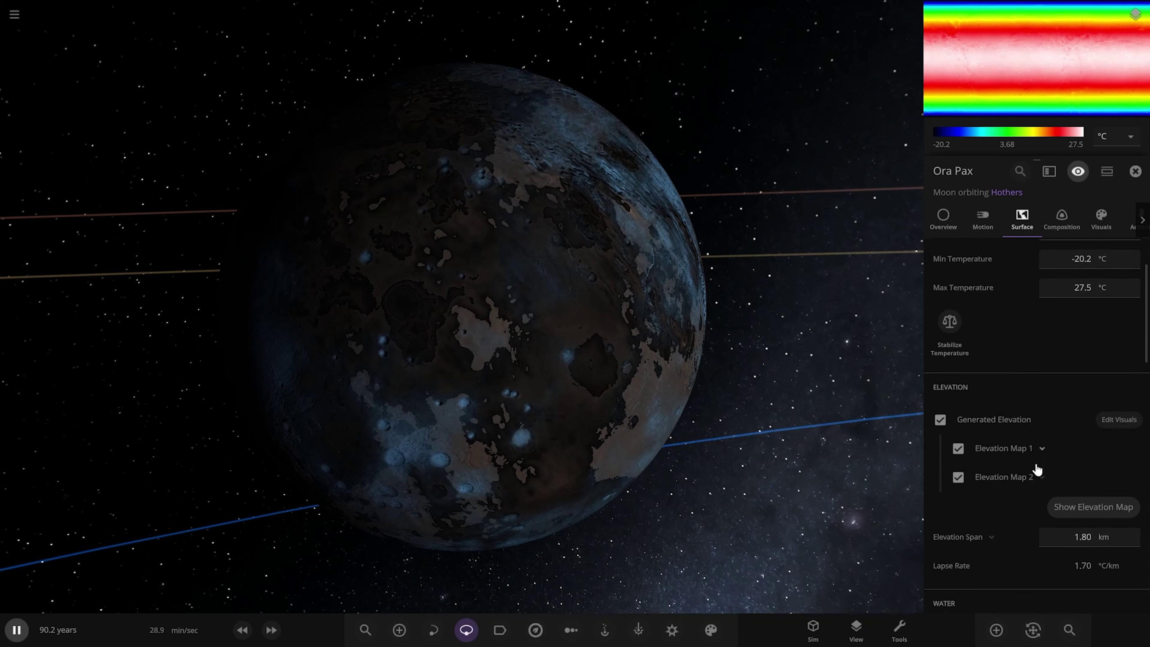
{"action": "left_click", "coordinate": [1041, 467]}
{"action": "left_click", "coordinate": [1042, 425]}
{"action": "scroll", "coordinate": [1086, 408], "scroll_direction": "down", "scroll_amount": 3}
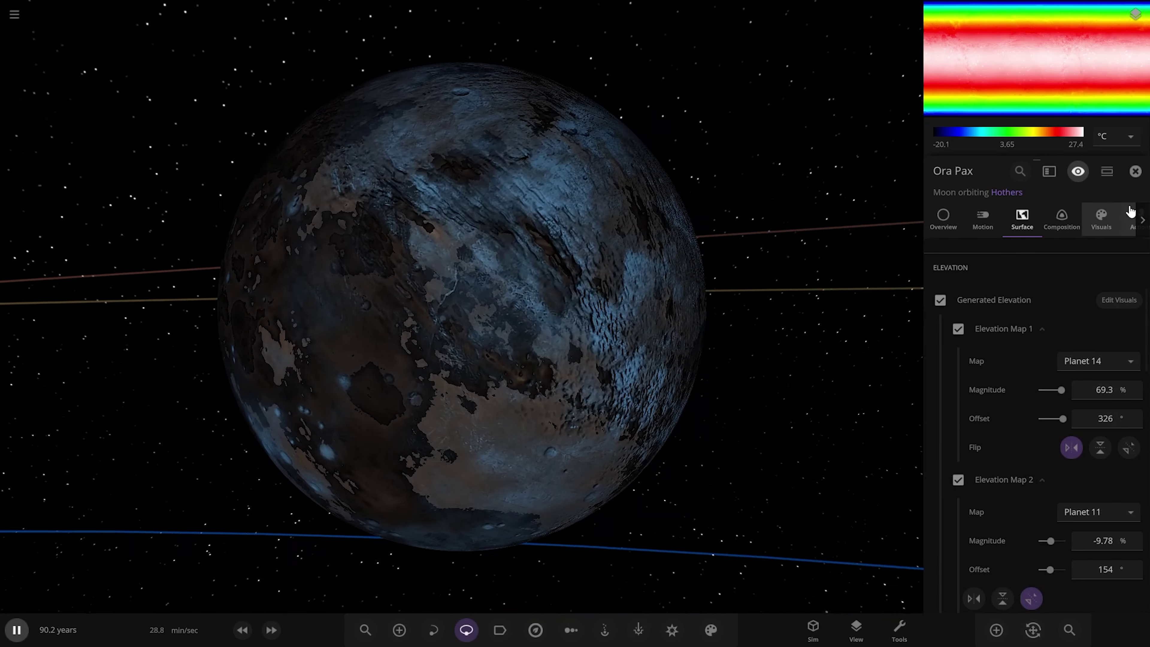
- Turn on the Clouds layer in Ora Pax's visual settings
{"action": "left_click", "coordinate": [1101, 218]}
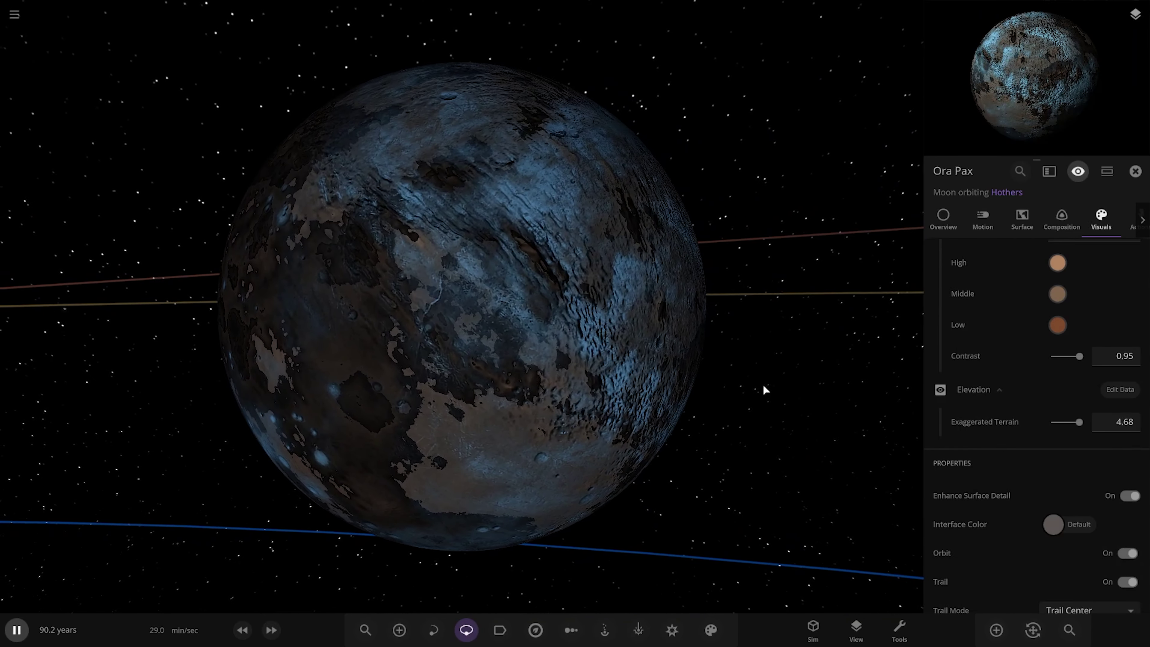
{"action": "scroll", "coordinate": [994, 380], "scroll_direction": "up", "scroll_amount": 5}
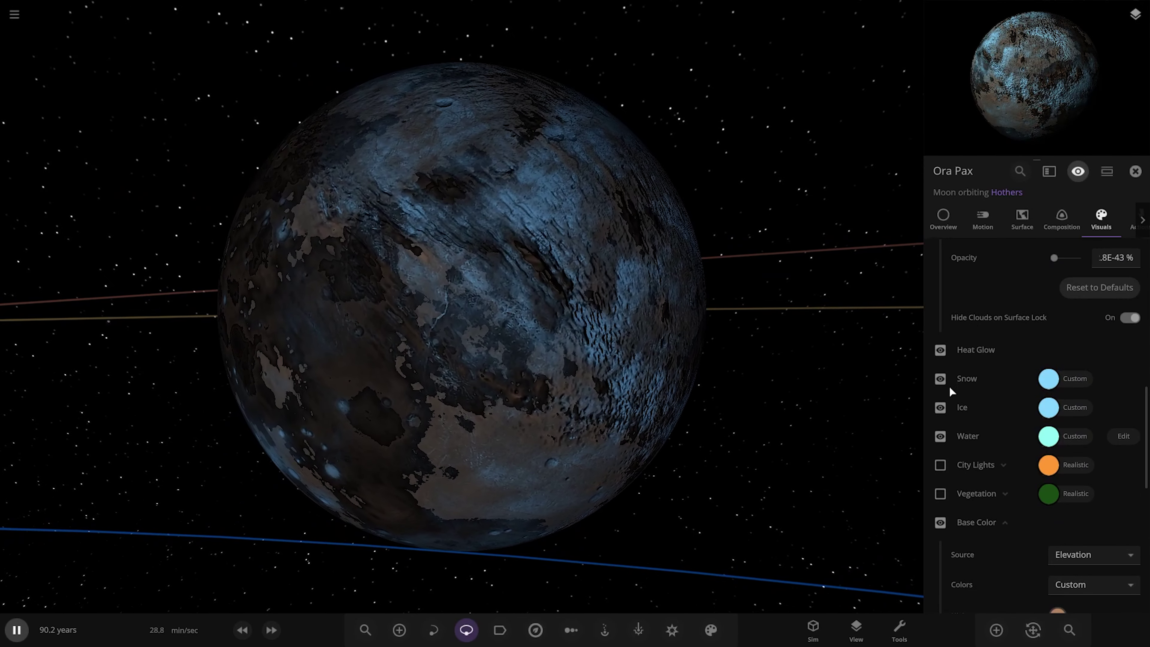
{"action": "scroll", "coordinate": [951, 394], "scroll_direction": "up", "scroll_amount": 8}
{"action": "left_click", "coordinate": [940, 383]}
- Turn on Ora Pax's atmosphere layer and tint it orange
{"action": "scroll", "coordinate": [942, 344], "scroll_direction": "up", "scroll_amount": 3}
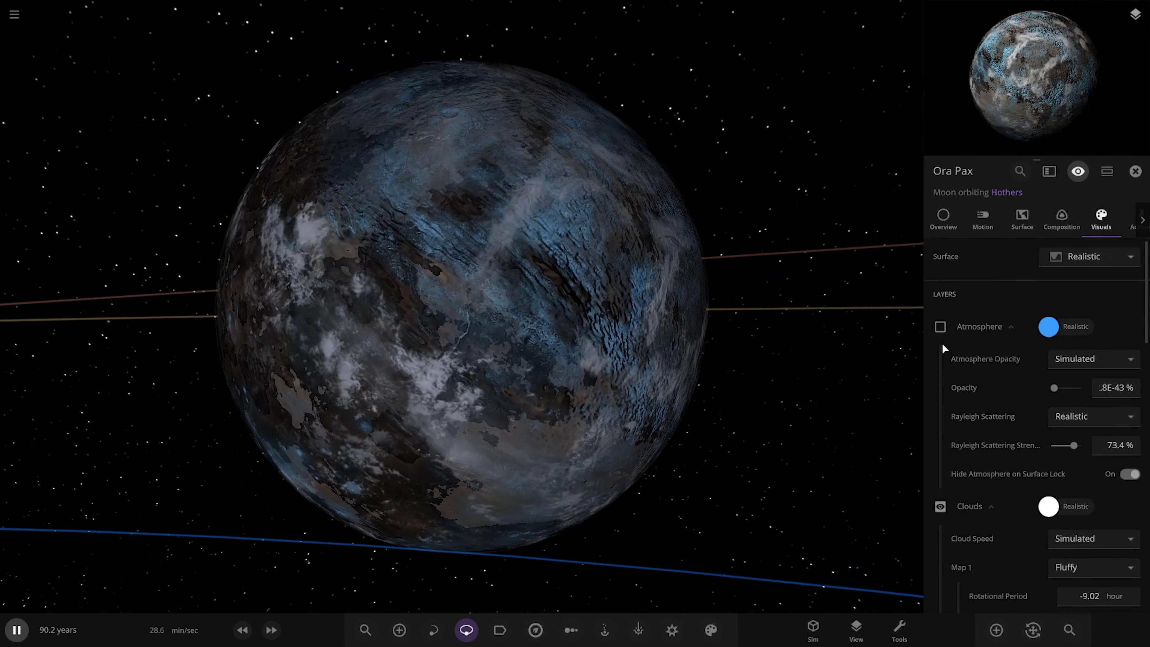
{"action": "left_click", "coordinate": [940, 326]}
{"action": "left_click_drag", "start_coordinate": [787, 396], "coordinate": [845, 399]}
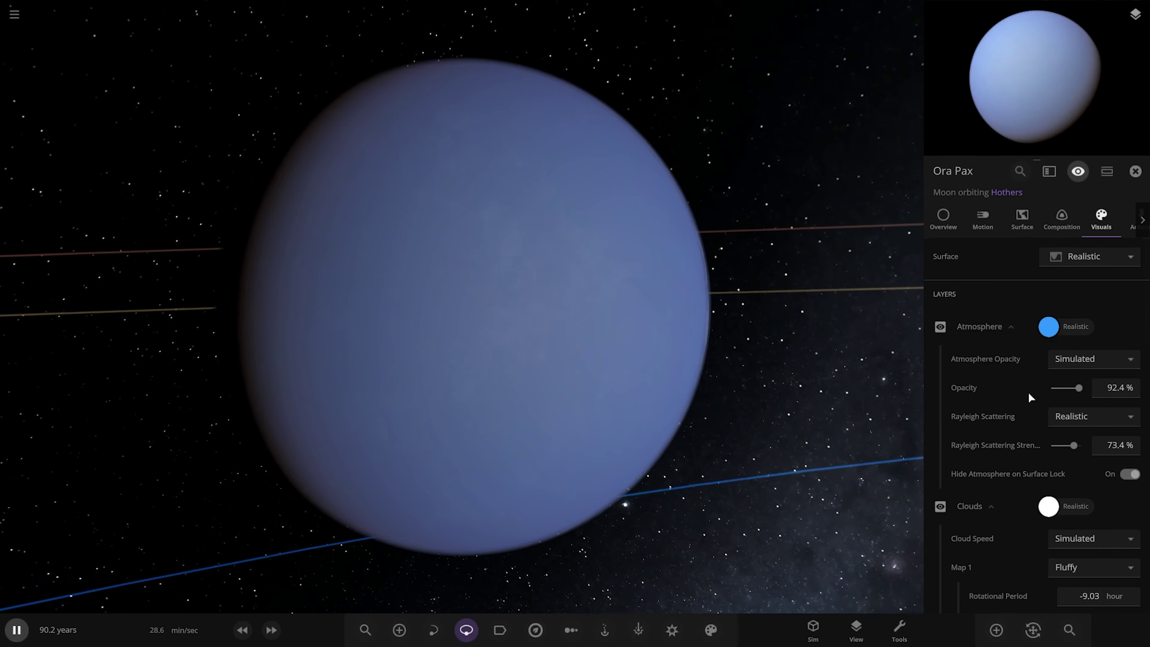
{"action": "left_click_drag", "start_coordinate": [1077, 391], "coordinate": [1068, 389]}
{"action": "left_click_drag", "start_coordinate": [710, 429], "coordinate": [865, 427]}
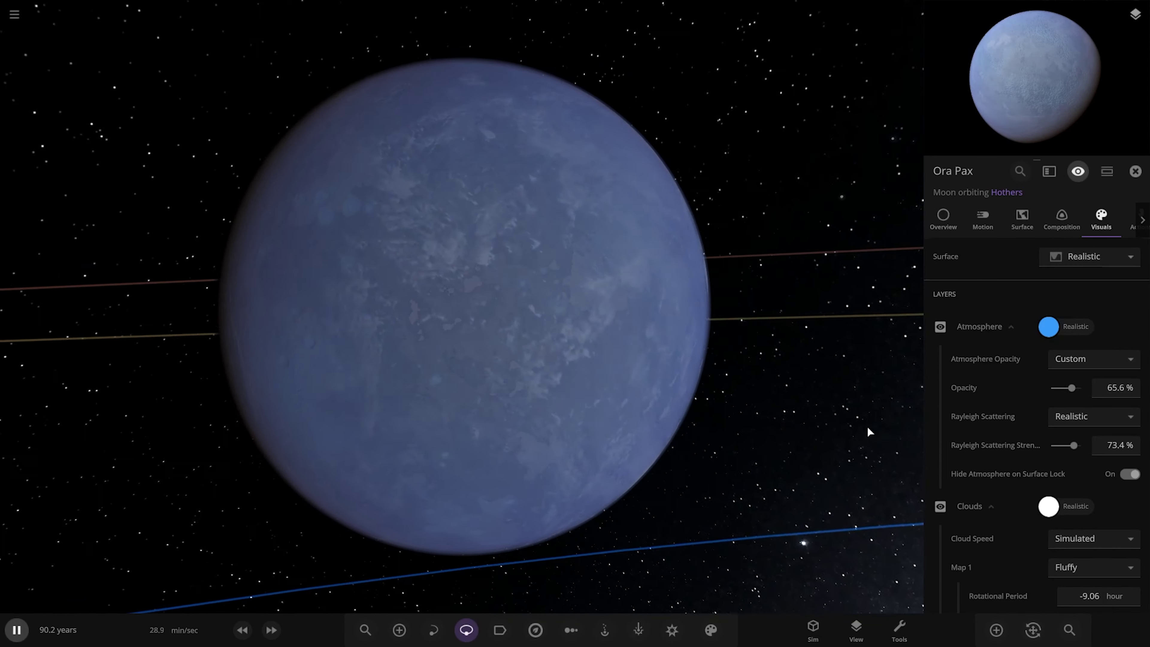
{"action": "left_click", "coordinate": [1049, 326]}
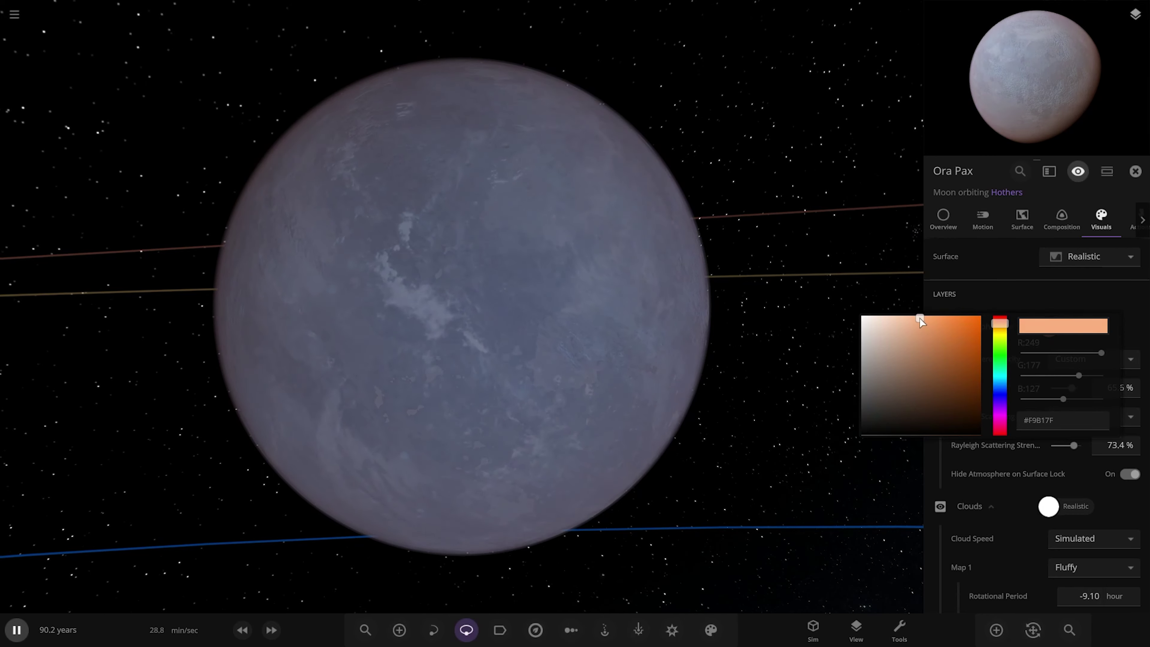
{"action": "left_click_drag", "start_coordinate": [900, 318], "coordinate": [963, 312]}
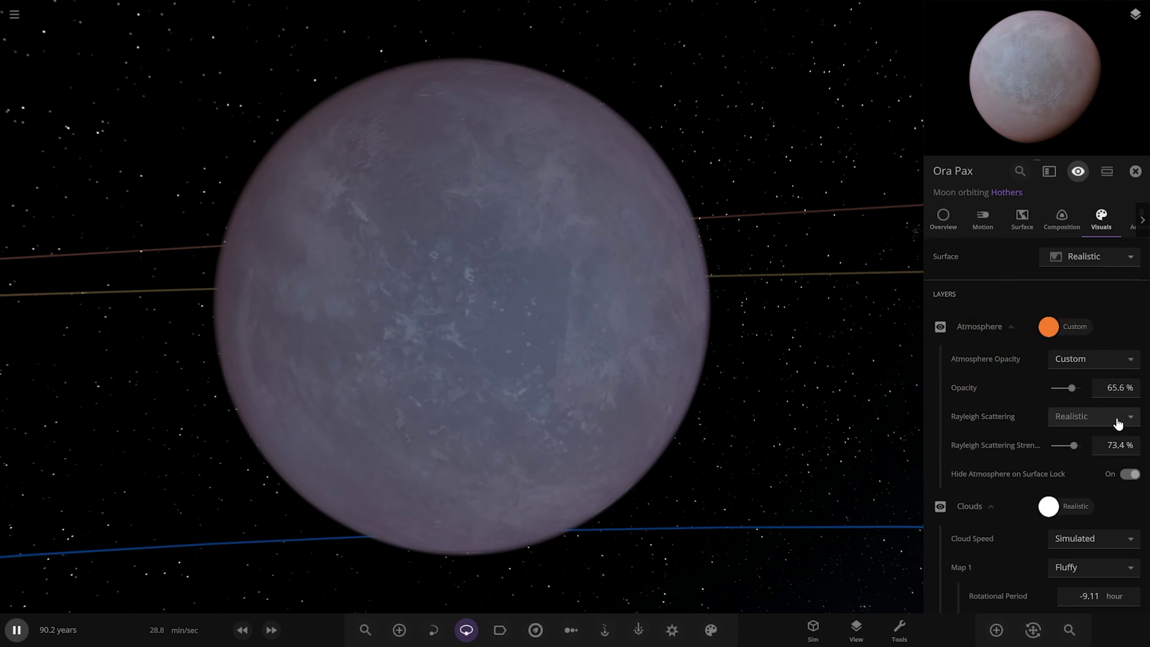
- Set Rayleigh scattering to 55.6% and atmosphere opacity to 72.3%, then view the Overview
{"action": "left_click_drag", "start_coordinate": [1073, 446], "coordinate": [1070, 446]}
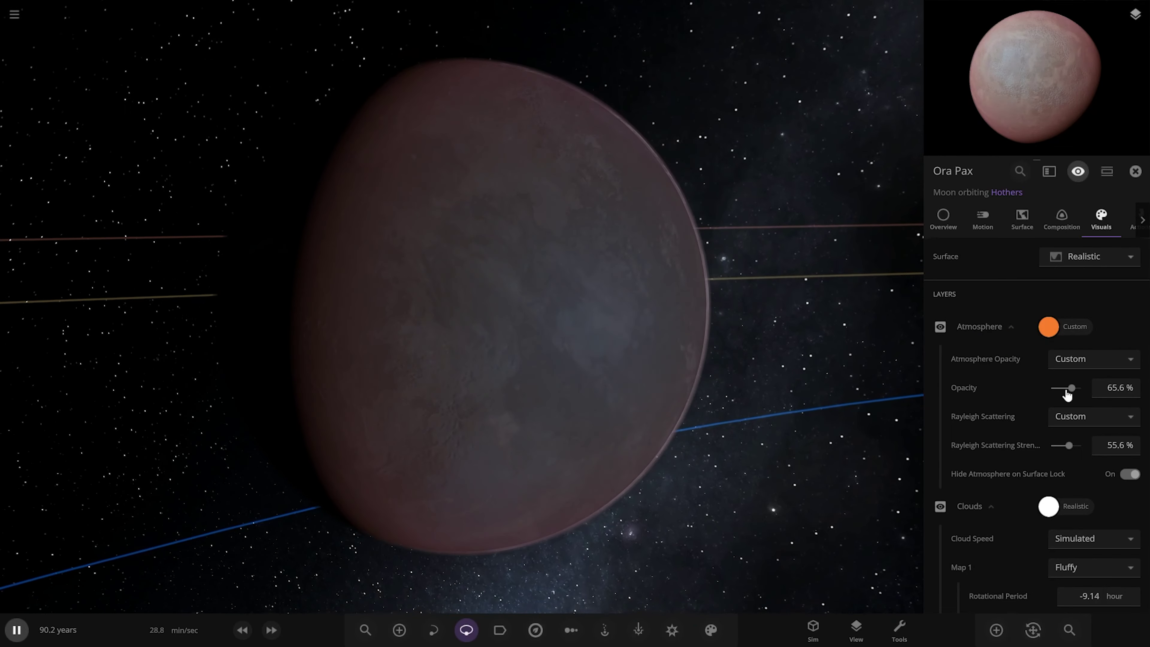
{"action": "left_click_drag", "start_coordinate": [1072, 388], "coordinate": [1075, 389]}
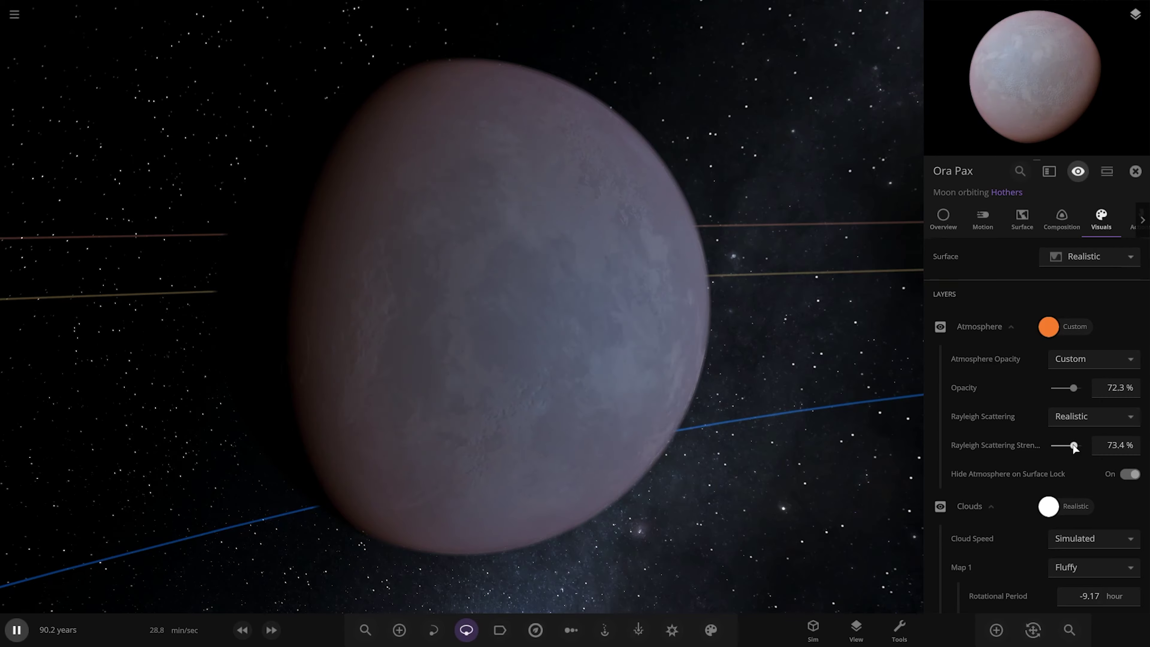
{"action": "left_click", "coordinate": [947, 224]}
- Zoom out to the moons' orbits and select the moon Idell
{"action": "scroll", "coordinate": [629, 369], "scroll_direction": "down", "scroll_amount": 10}
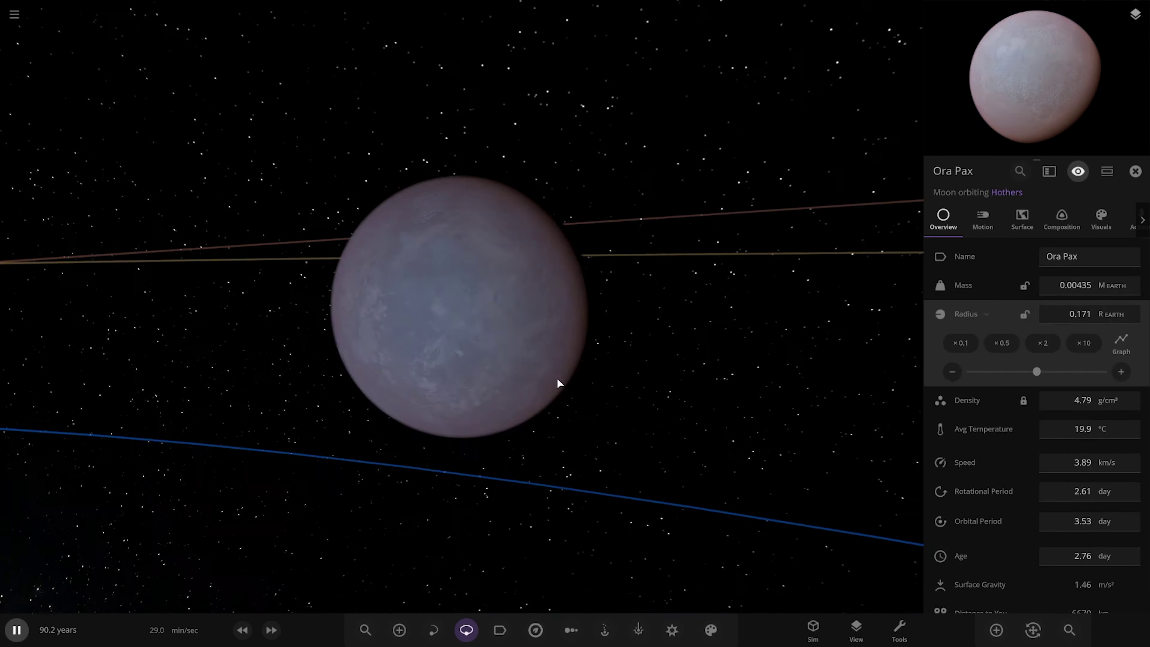
{"action": "scroll", "coordinate": [544, 407], "scroll_direction": "down", "scroll_amount": 5}
{"action": "right_click_drag", "start_coordinate": [503, 382], "coordinate": [580, 374]}
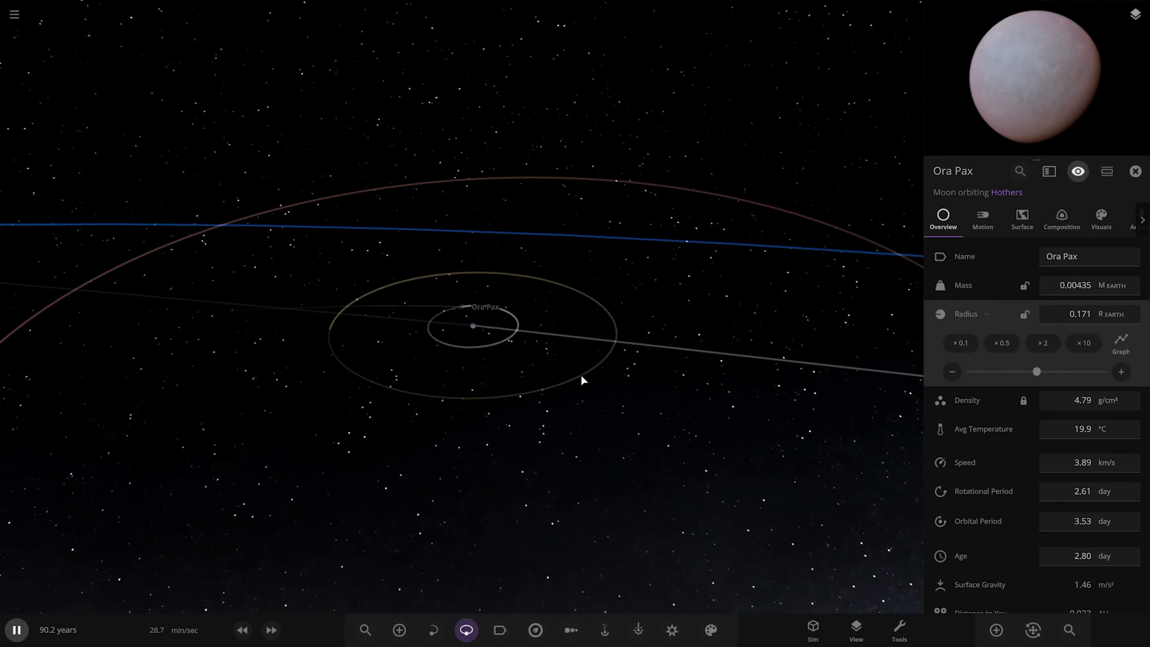
{"action": "double_click", "coordinate": [344, 339]}
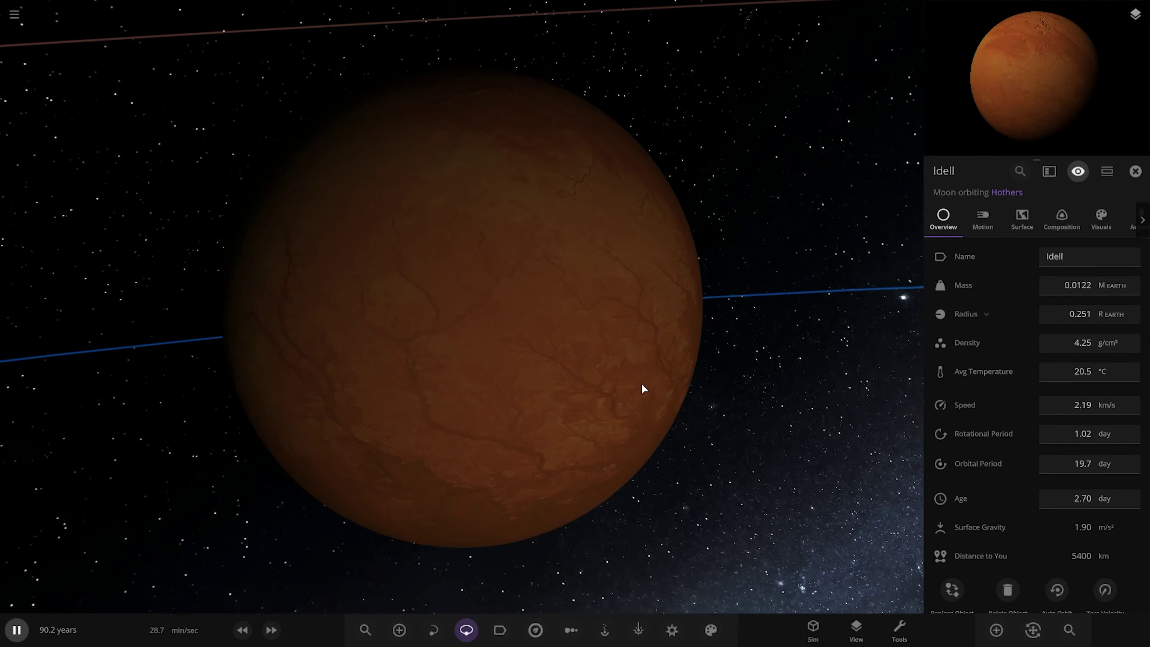
- Give Idell a grey middle, greyish low and white high base colour
{"action": "left_click", "coordinate": [1093, 223]}
{"action": "scroll", "coordinate": [1025, 452], "scroll_direction": "down", "scroll_amount": 5}
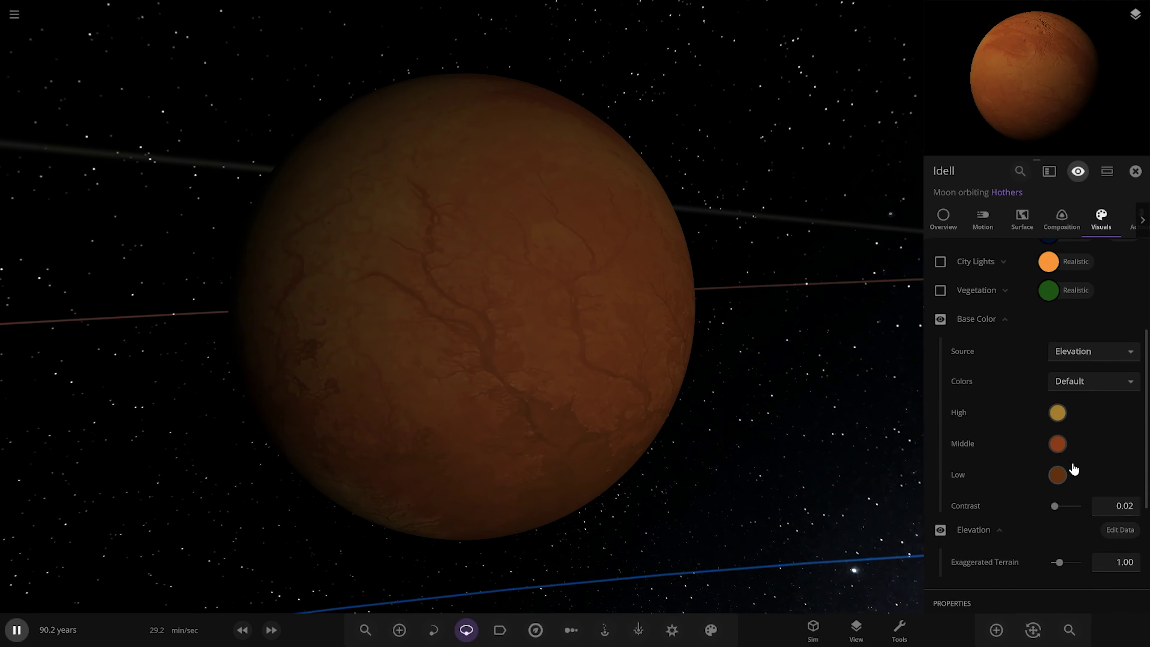
{"action": "left_click_drag", "start_coordinate": [960, 493], "coordinate": [801, 488]}
{"action": "left_click", "coordinate": [801, 488]}
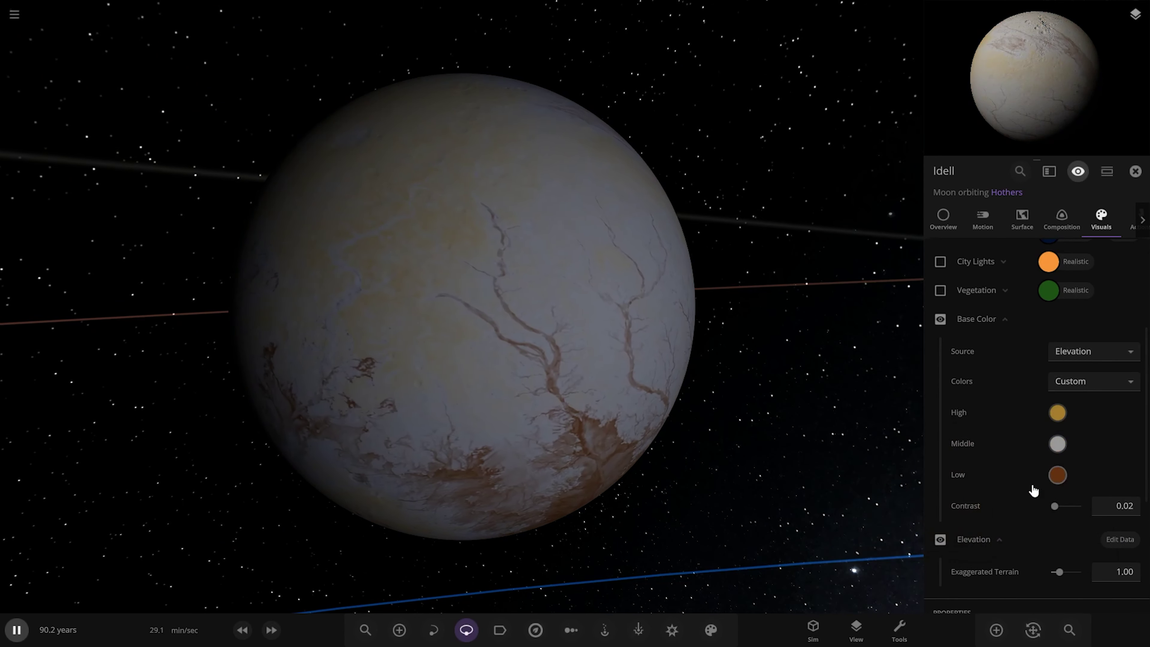
{"action": "left_click", "coordinate": [1057, 475]}
{"action": "left_click_drag", "start_coordinate": [964, 521], "coordinate": [874, 542]}
{"action": "left_click", "coordinate": [1057, 412]}
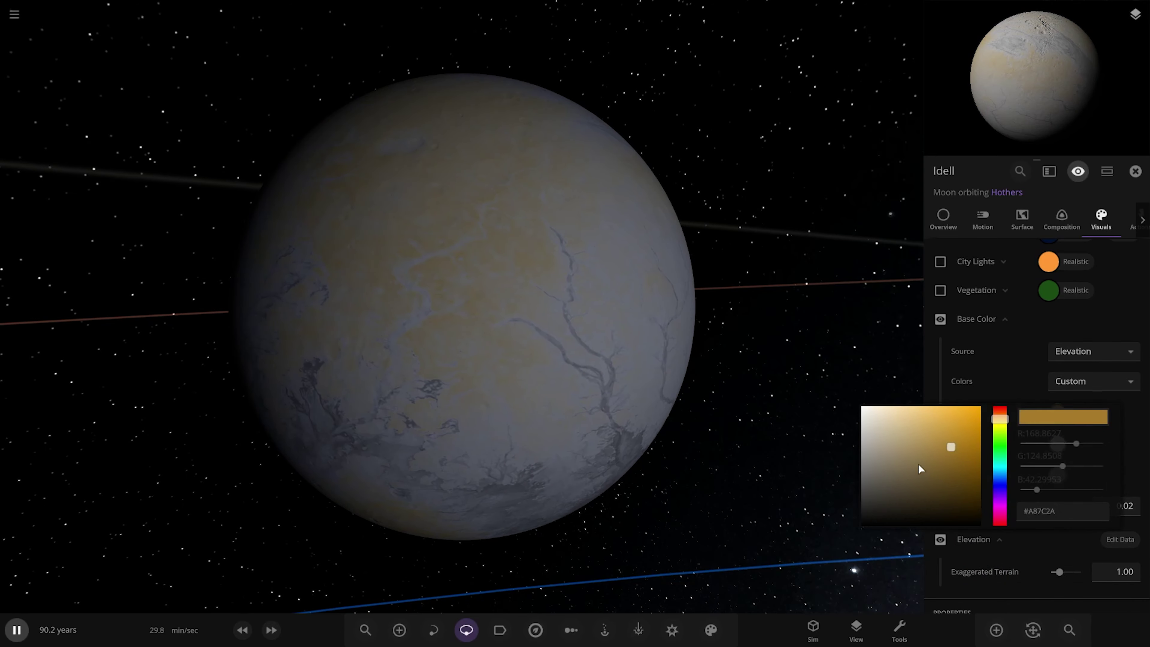
{"action": "left_click_drag", "start_coordinate": [837, 474], "coordinate": [768, 296]}
{"action": "left_click", "coordinate": [768, 296]}
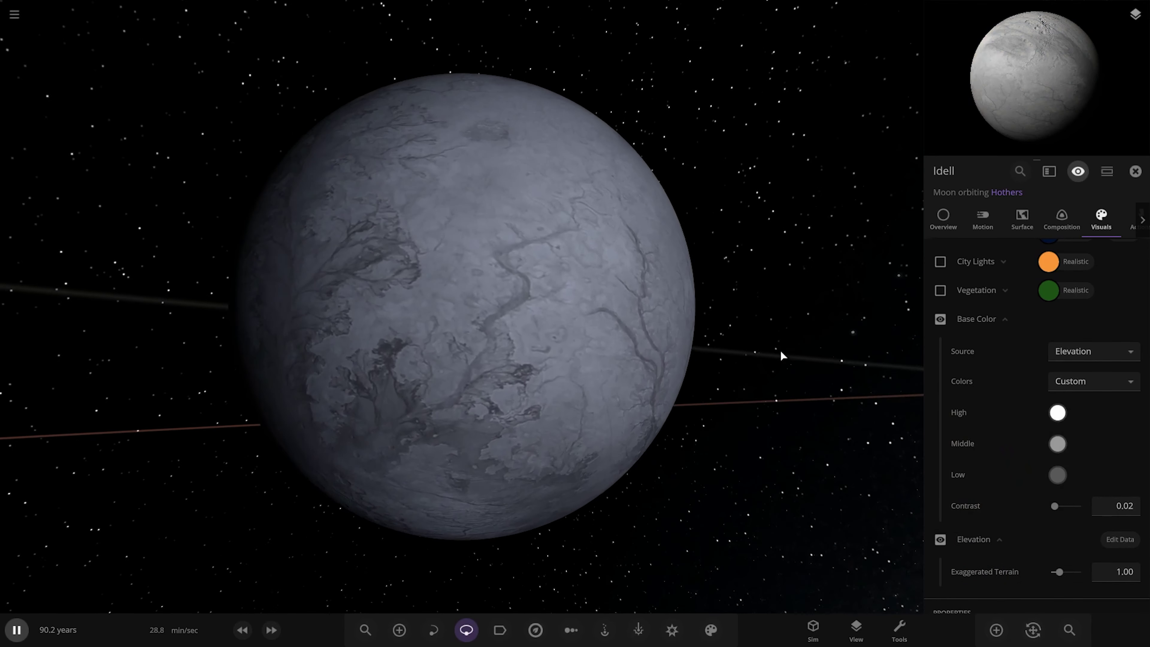
- Review Idell's Elevation Map 1 and Elevation Map 2 surface settings
{"action": "left_click", "coordinate": [1022, 216]}
{"action": "scroll", "coordinate": [1023, 438], "scroll_direction": "down", "scroll_amount": 3}
{"action": "left_click", "coordinate": [1043, 428]}
{"action": "left_click", "coordinate": [1043, 402]}
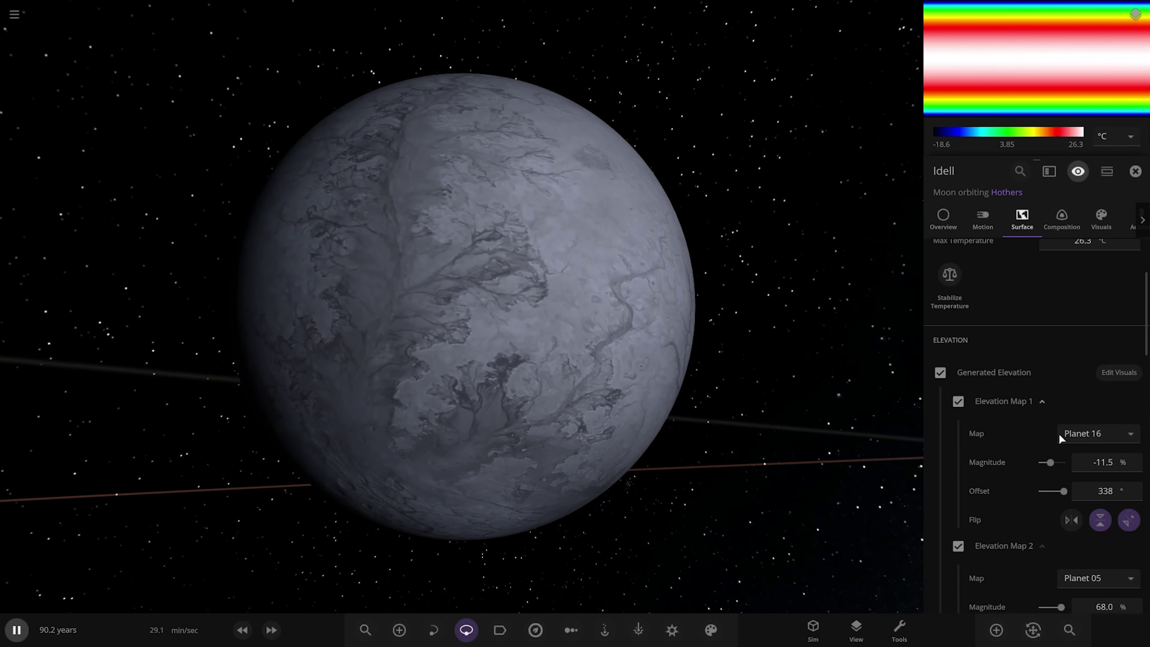
{"action": "scroll", "coordinate": [1055, 438], "scroll_direction": "down", "scroll_amount": 2}
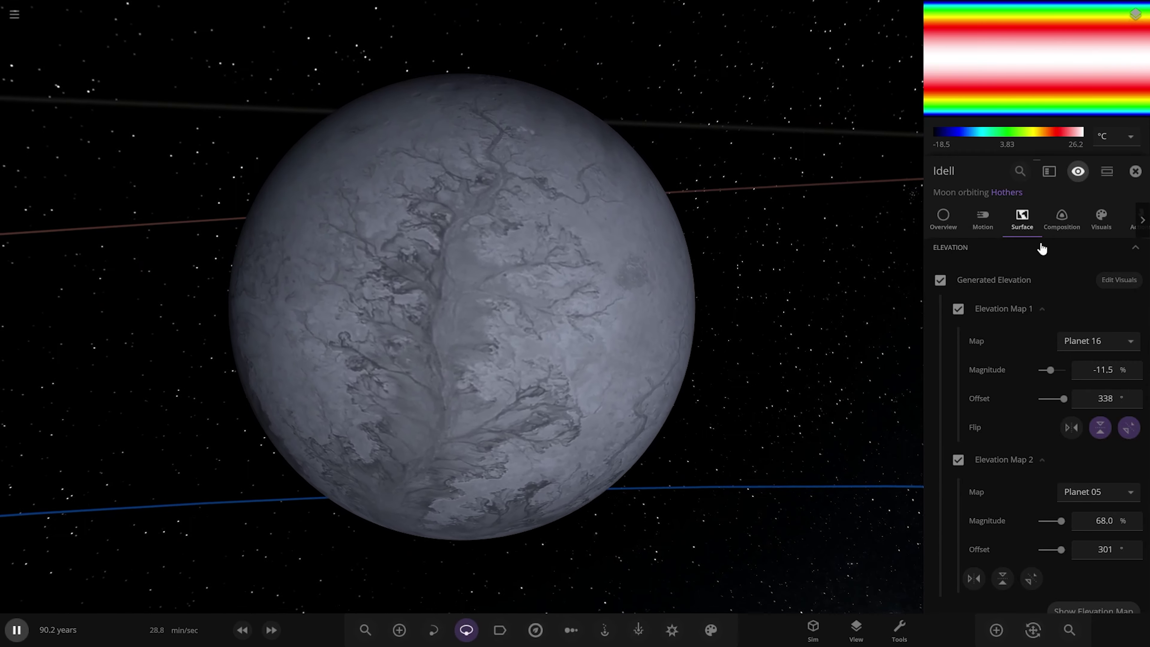
- Return to Idell's Visuals, tilt the view above the orbits and select Moll
{"action": "left_click", "coordinate": [1103, 226]}
{"action": "scroll", "coordinate": [628, 326], "scroll_direction": "down", "scroll_amount": 6}
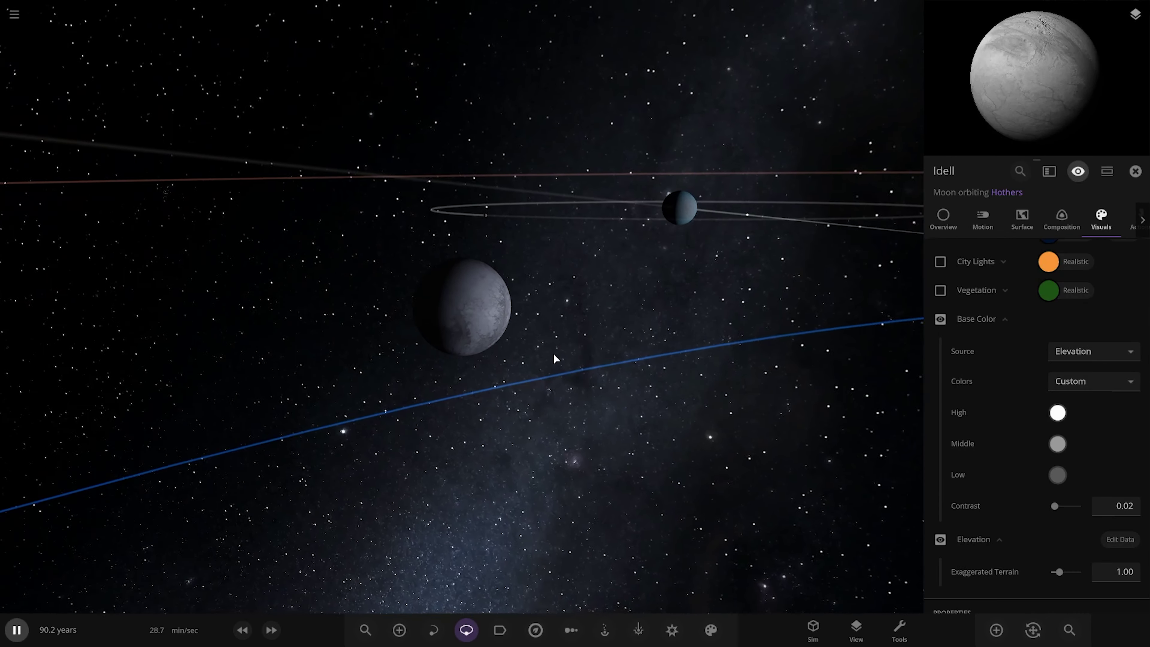
{"action": "scroll", "coordinate": [571, 361], "scroll_direction": "down", "scroll_amount": 5}
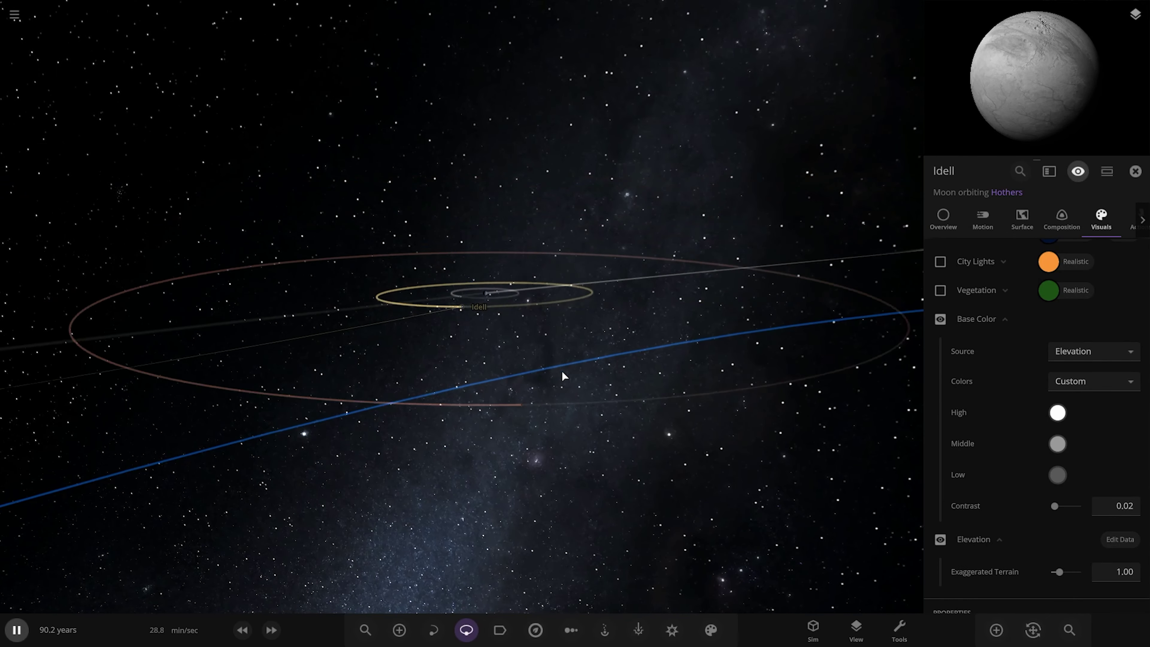
{"action": "left_click_drag", "start_coordinate": [562, 370], "coordinate": [506, 417]}
{"action": "left_click", "coordinate": [487, 422]}
- Set Moll's middle base colour to near-white and its interface colour to white
{"action": "double_click", "coordinate": [487, 422]}
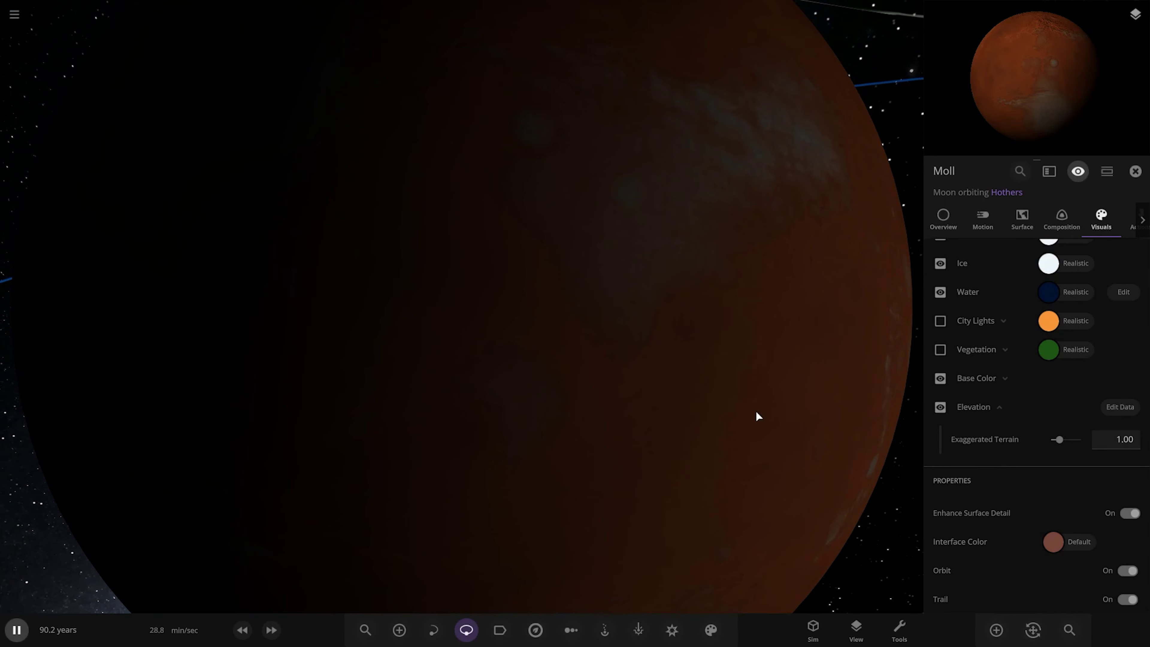
{"action": "left_click", "coordinate": [989, 401]}
{"action": "left_click", "coordinate": [992, 382]}
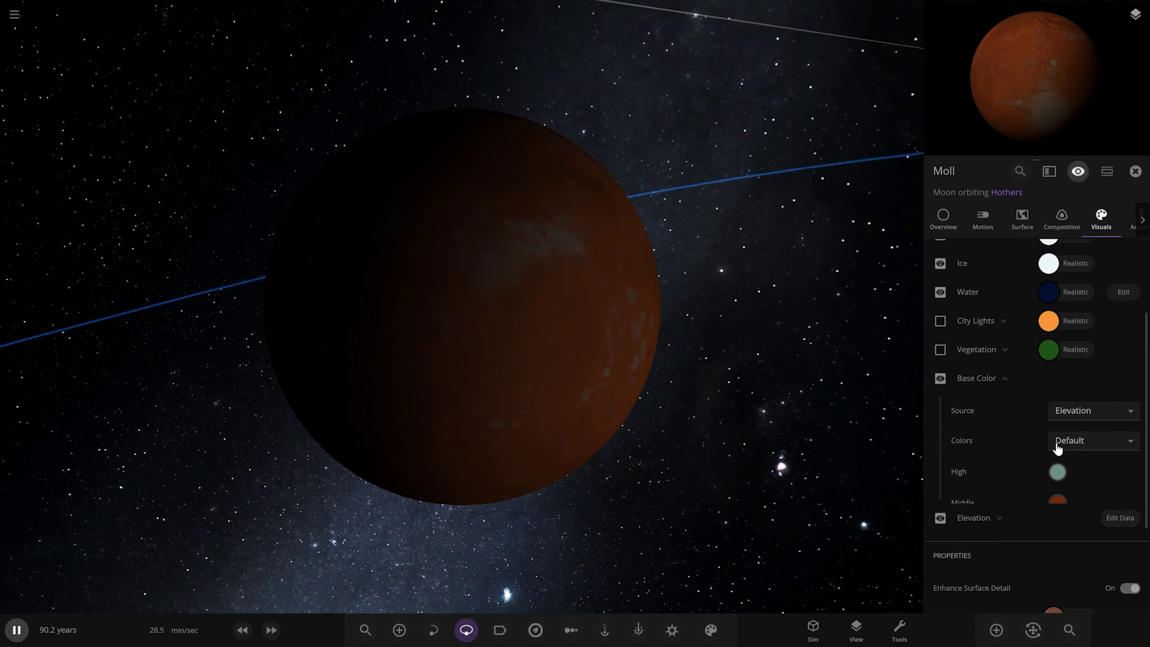
{"action": "left_click", "coordinate": [1058, 503]}
{"action": "left_click_drag", "start_coordinate": [947, 531], "coordinate": [653, 358]}
{"action": "left_click", "coordinate": [828, 435]}
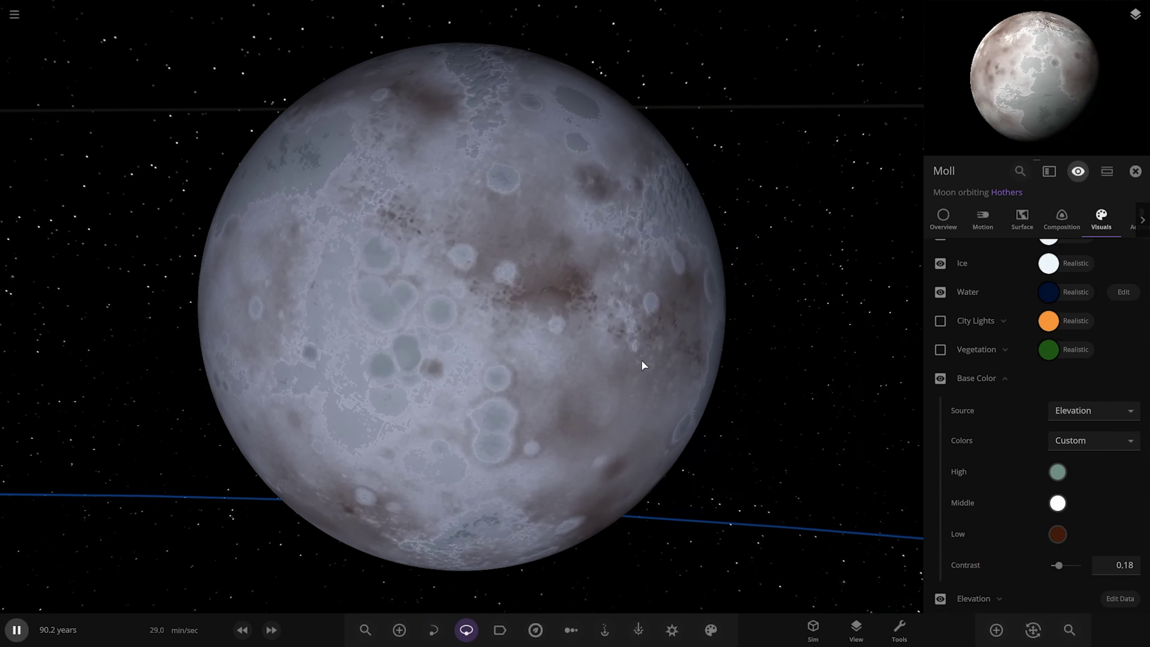
{"action": "scroll", "coordinate": [641, 362], "scroll_direction": "down", "scroll_amount": 10}
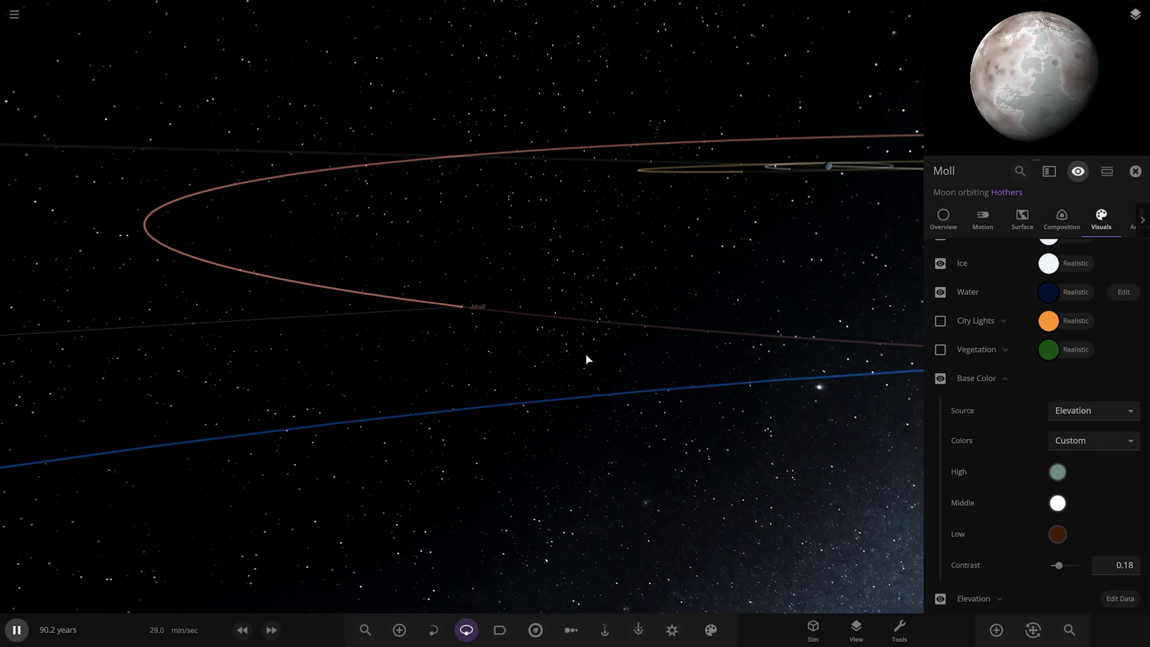
{"action": "scroll", "coordinate": [1041, 453], "scroll_direction": "down", "scroll_amount": 5}
{"action": "left_click", "coordinate": [1053, 484]}
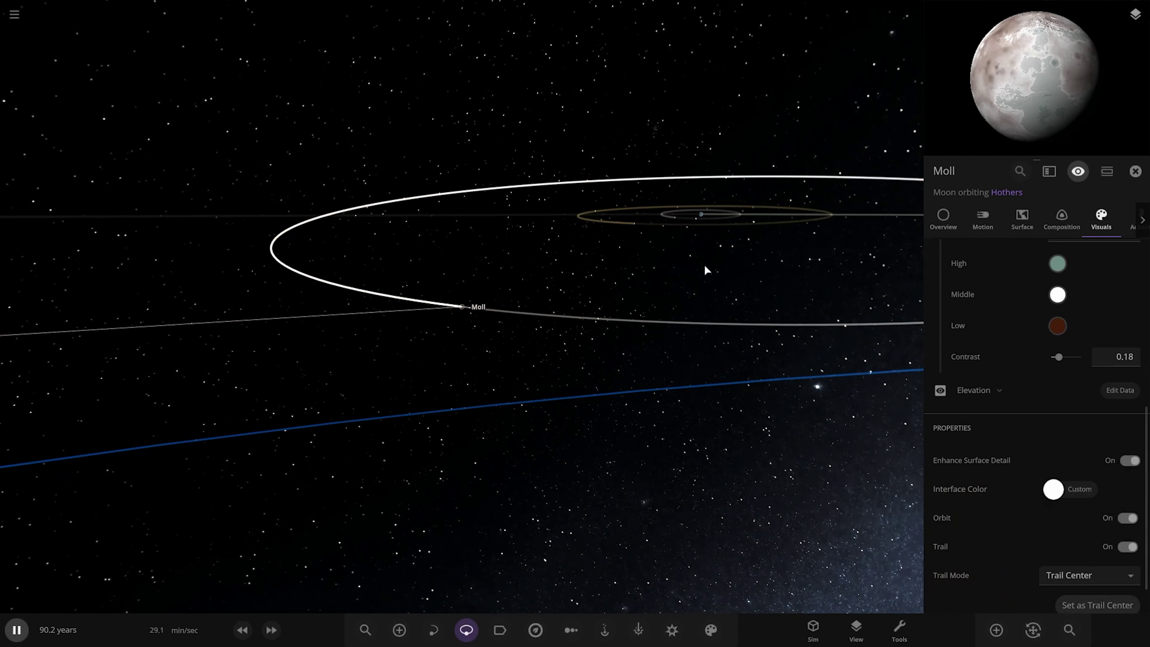
- Select Idell, check its overview, then open its Low base colour swatch
{"action": "left_click_drag", "start_coordinate": [703, 263], "coordinate": [640, 127]}
{"action": "double_click", "coordinate": [642, 126]}
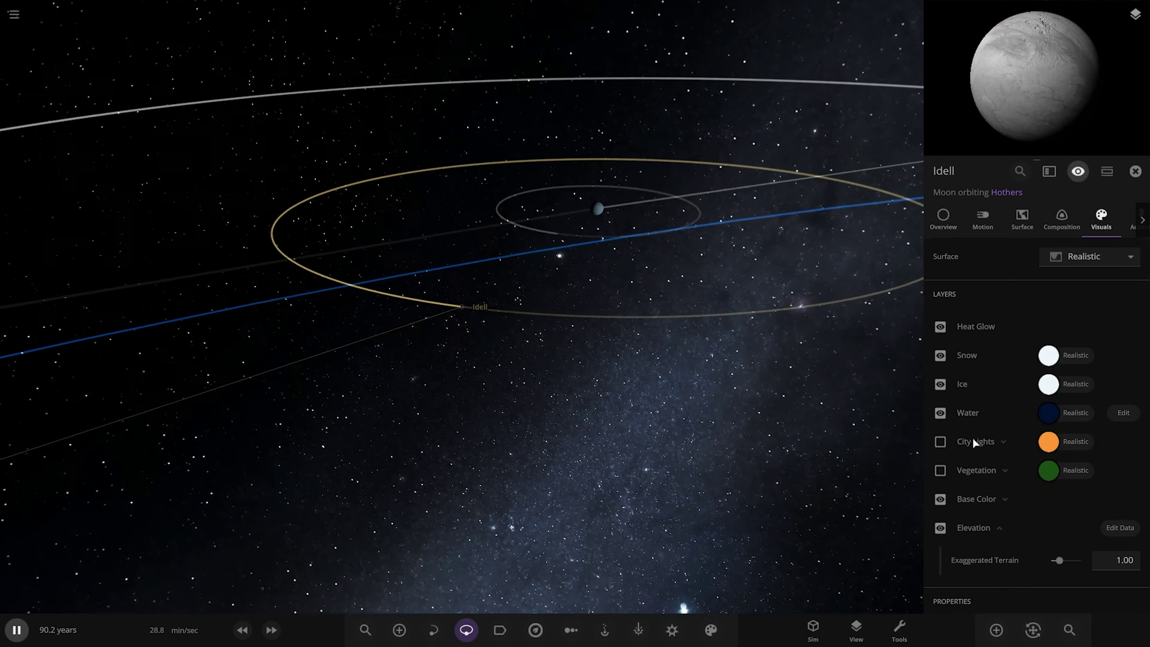
{"action": "scroll", "coordinate": [1040, 483], "scroll_direction": "down", "scroll_amount": 3}
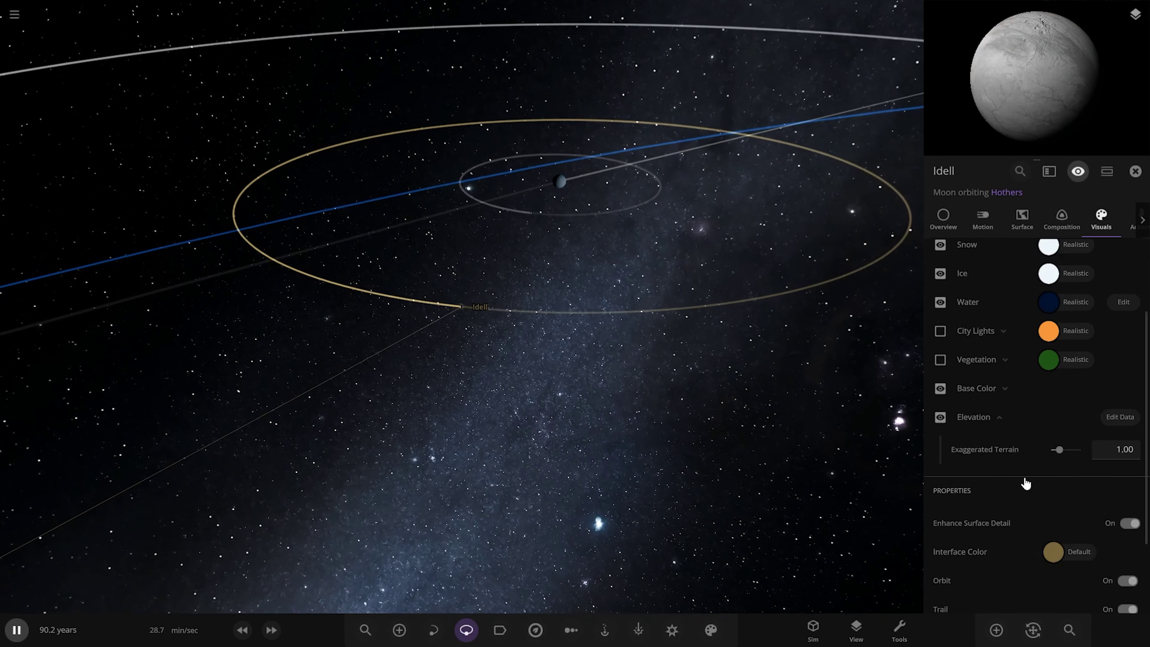
{"action": "left_click", "coordinate": [1001, 416]}
{"action": "left_click", "coordinate": [943, 222]}
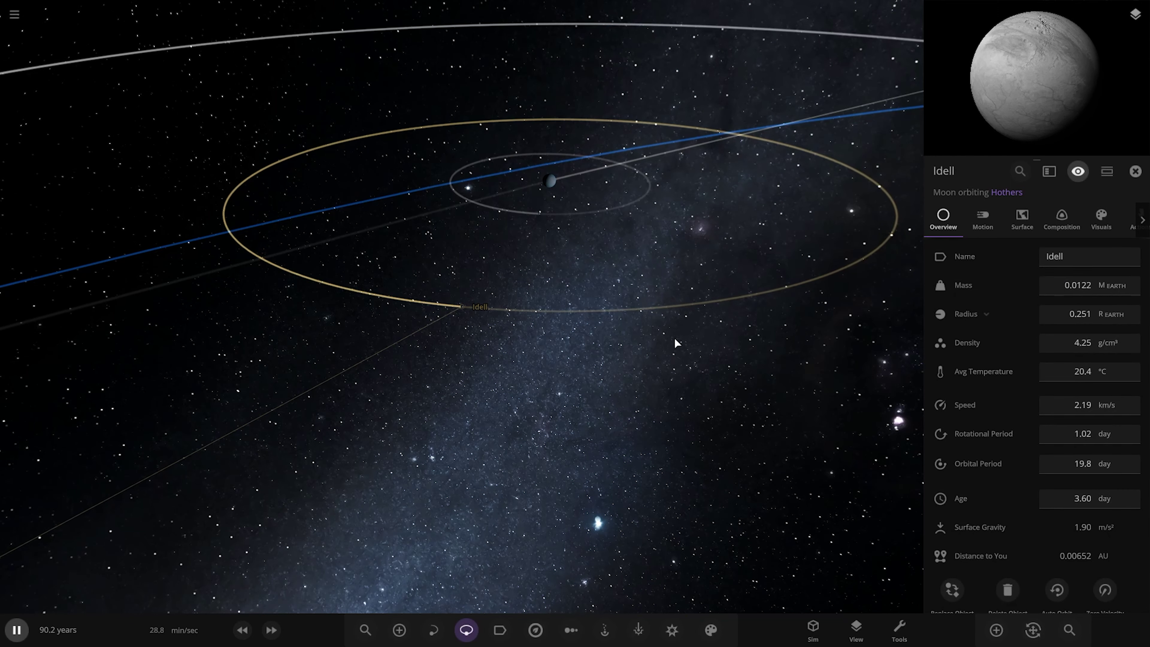
{"action": "left_click", "coordinate": [1101, 219]}
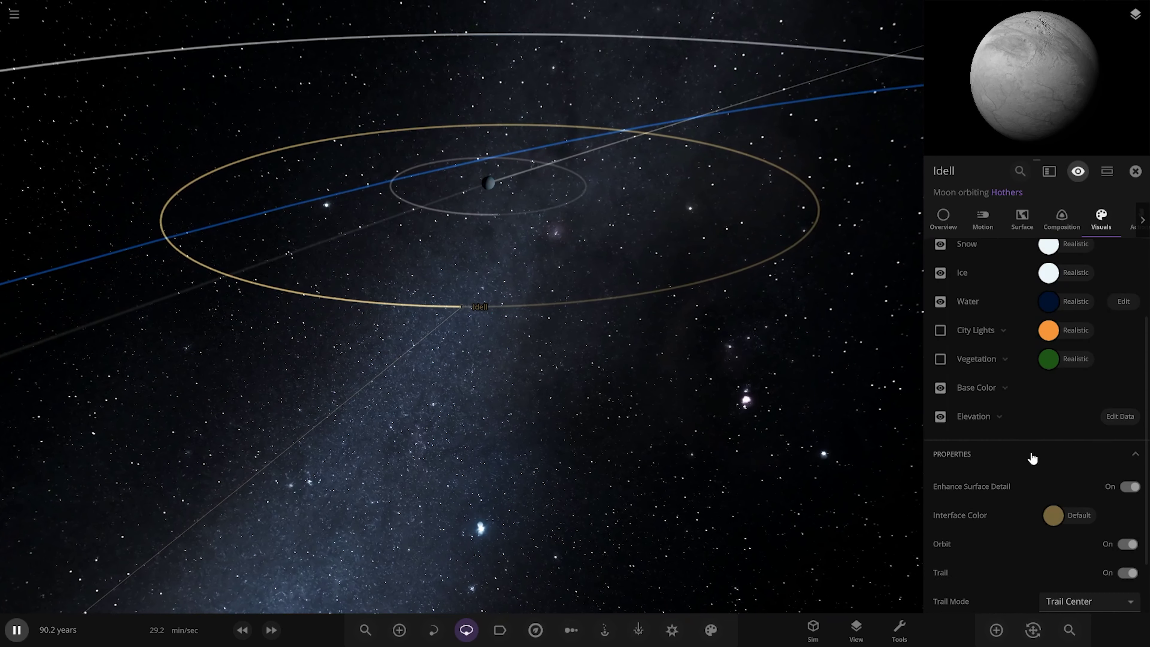
{"action": "left_click", "coordinate": [994, 418]}
{"action": "left_click", "coordinate": [995, 391]}
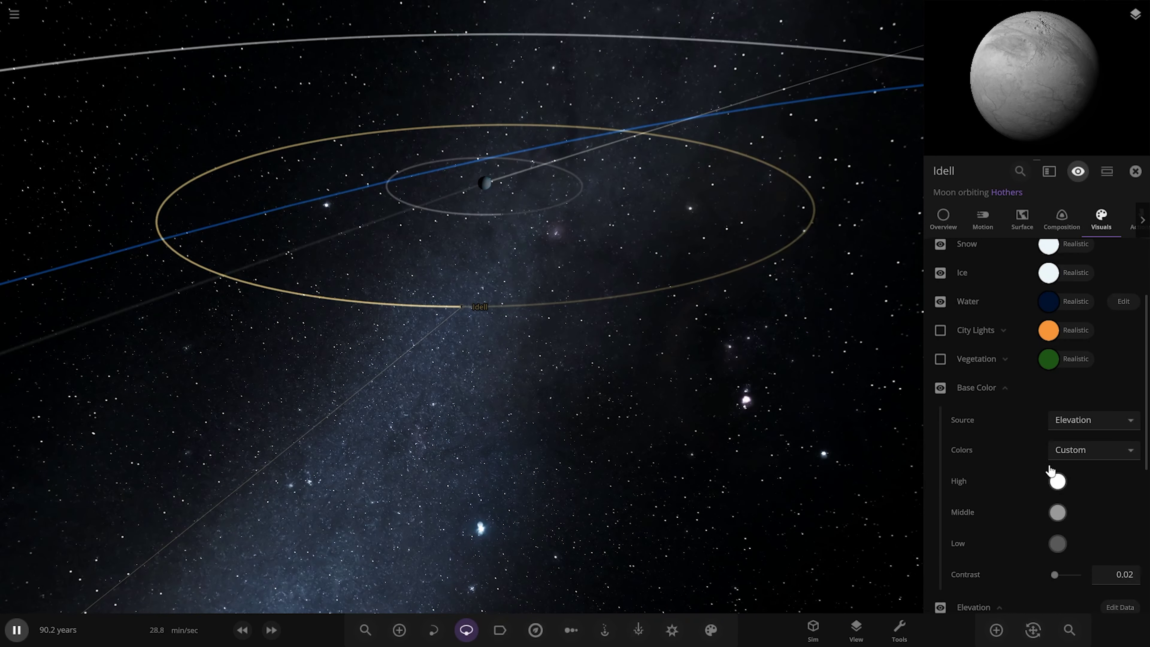
{"action": "left_click", "coordinate": [1058, 543]}
- Set Idell's interface colour to light grey #B1B1B1, then select Ora Pax
{"action": "left_click", "coordinate": [1074, 402]}
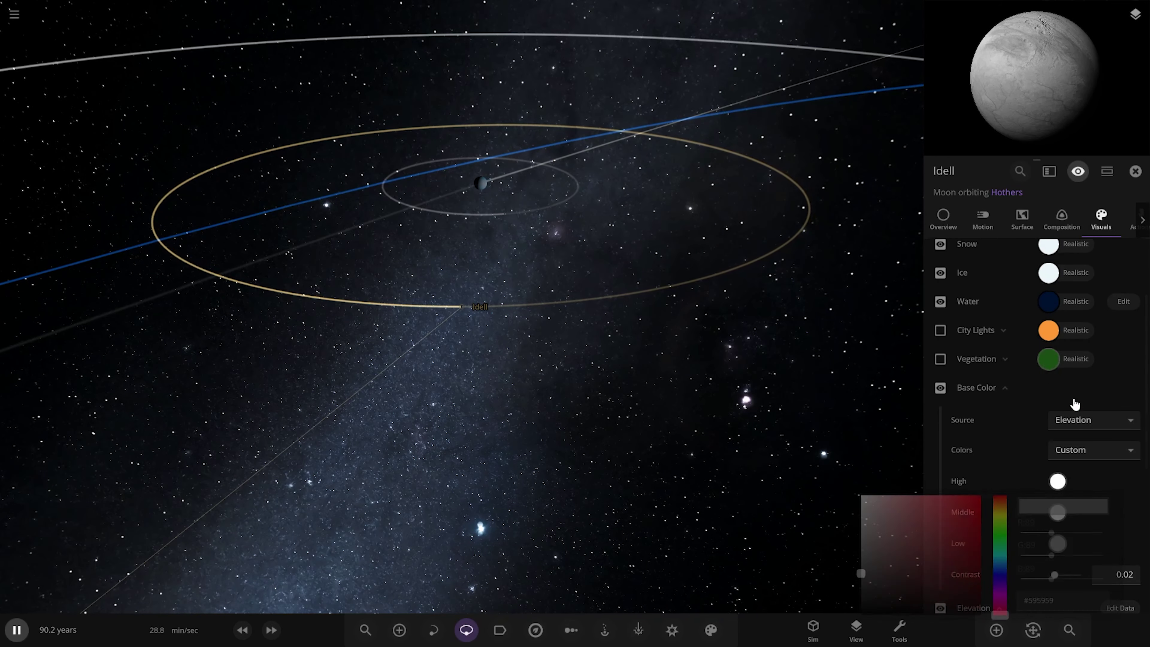
{"action": "scroll", "coordinate": [1073, 353], "scroll_direction": "up", "scroll_amount": 3}
{"action": "scroll", "coordinate": [1052, 363], "scroll_direction": "down", "scroll_amount": 6}
{"action": "scroll", "coordinate": [1064, 492], "scroll_direction": "down", "scroll_amount": 2}
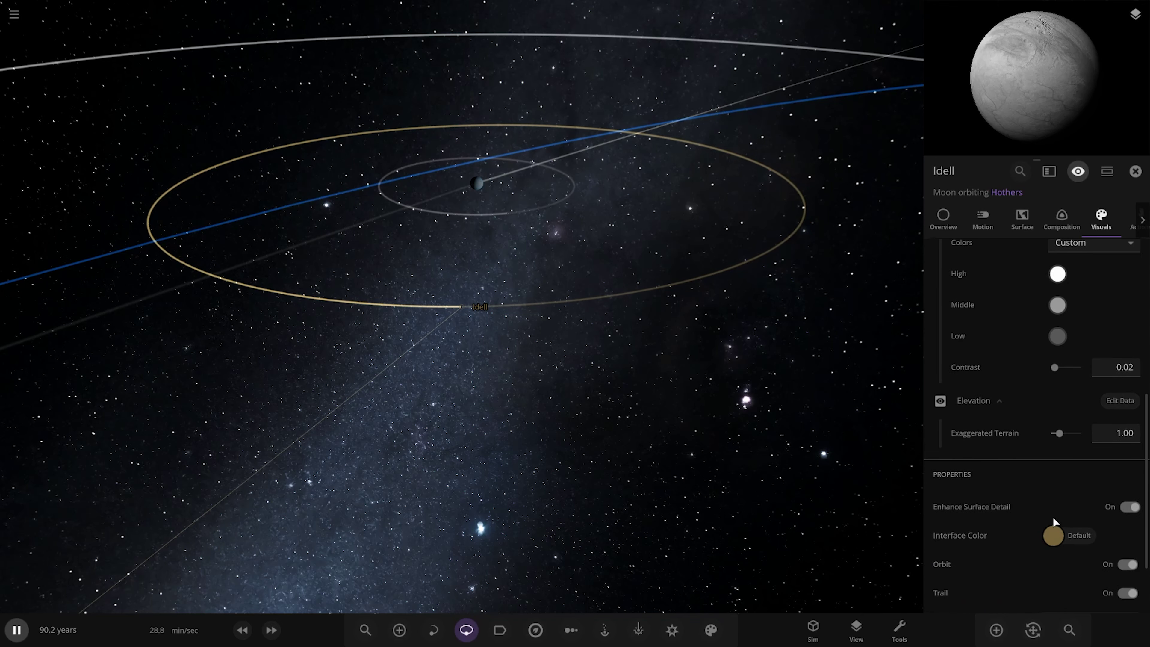
{"action": "left_click", "coordinate": [1052, 533]}
{"action": "left_click_drag", "start_coordinate": [901, 557], "coordinate": [833, 536]}
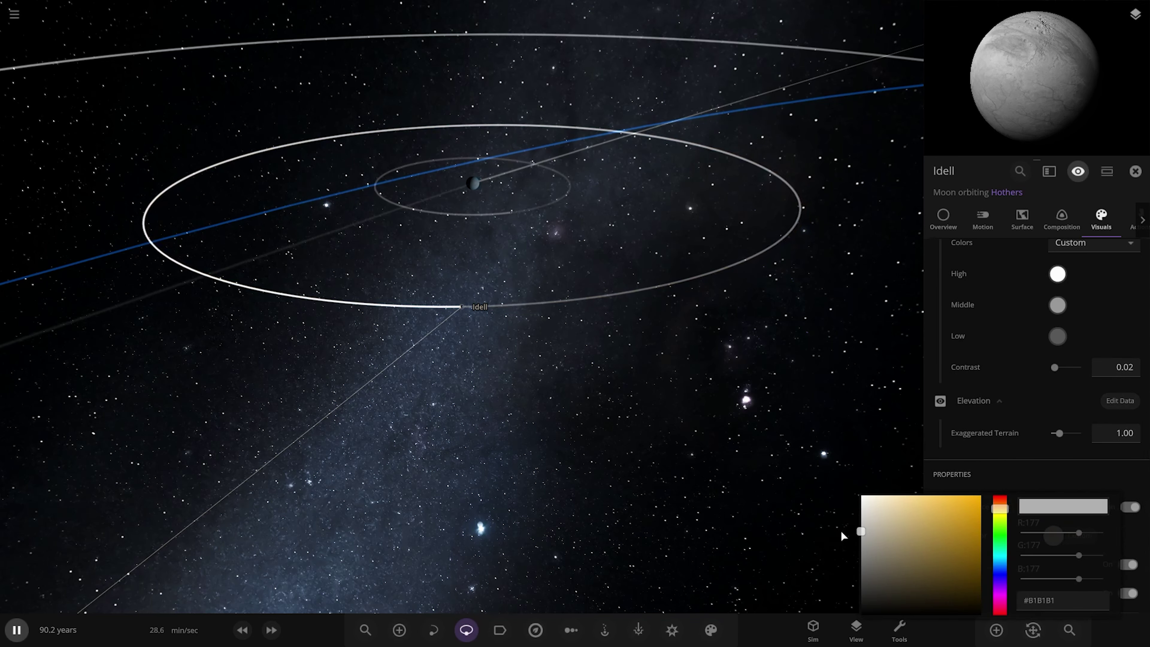
{"action": "left_click", "coordinate": [786, 494]}
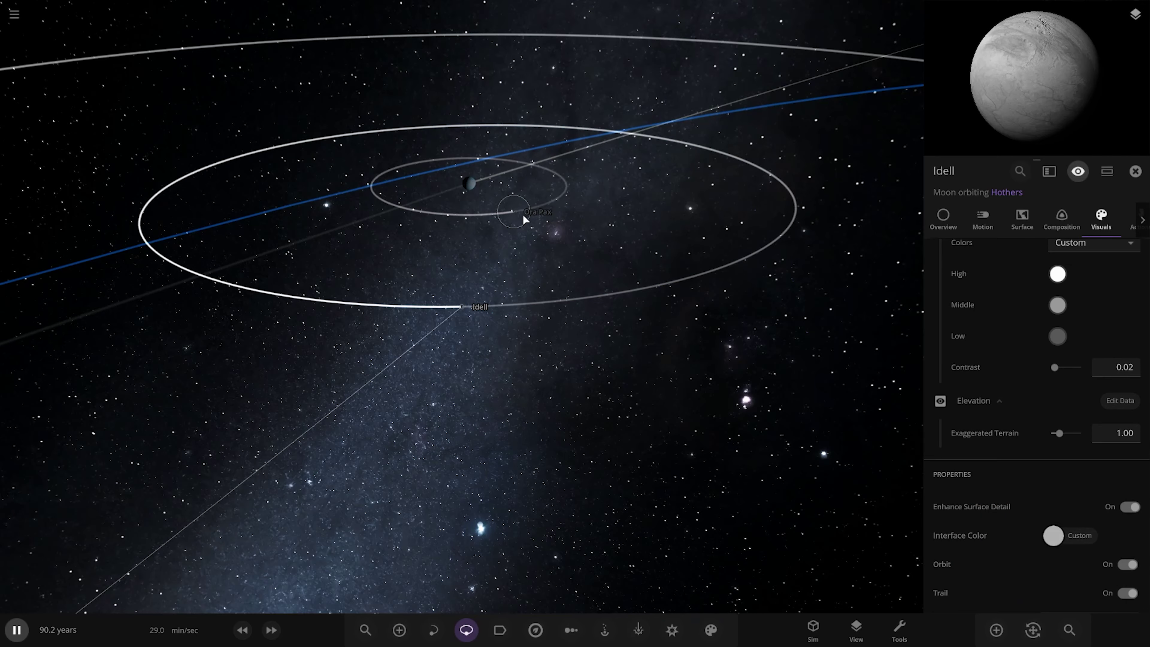
{"action": "double_click", "coordinate": [522, 214]}
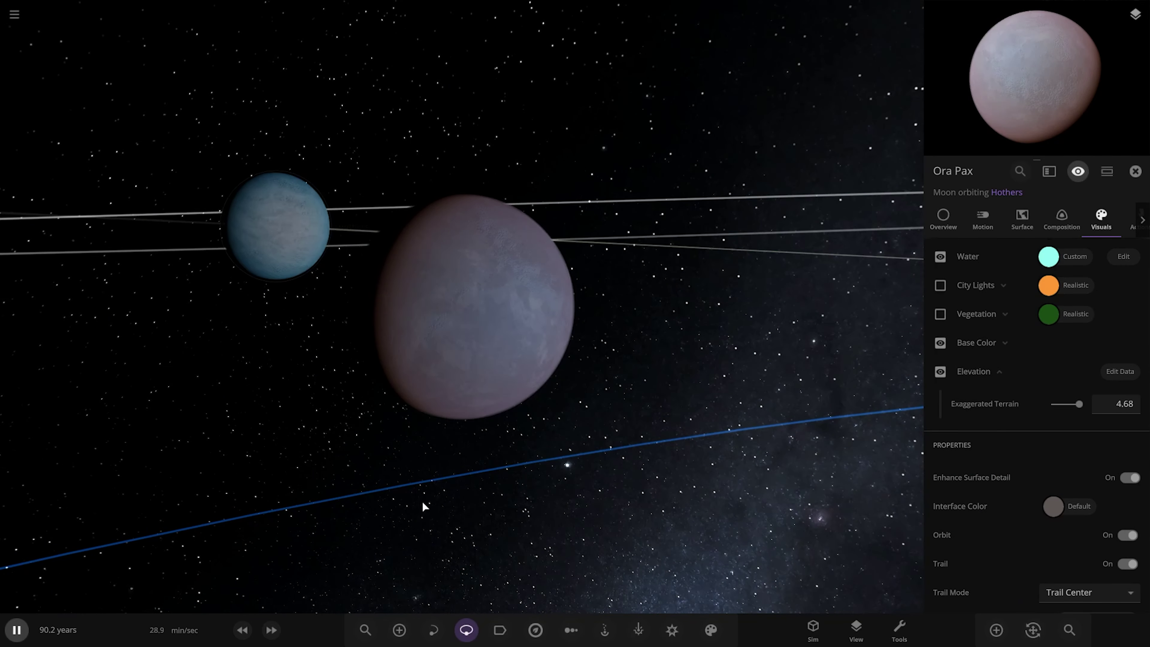
- Open the chart lineup of bodies and select Titanious in it
{"action": "right_click_drag", "start_coordinate": [501, 422], "coordinate": [502, 425]}
{"action": "scroll", "coordinate": [502, 425], "scroll_direction": "up", "scroll_amount": 3}
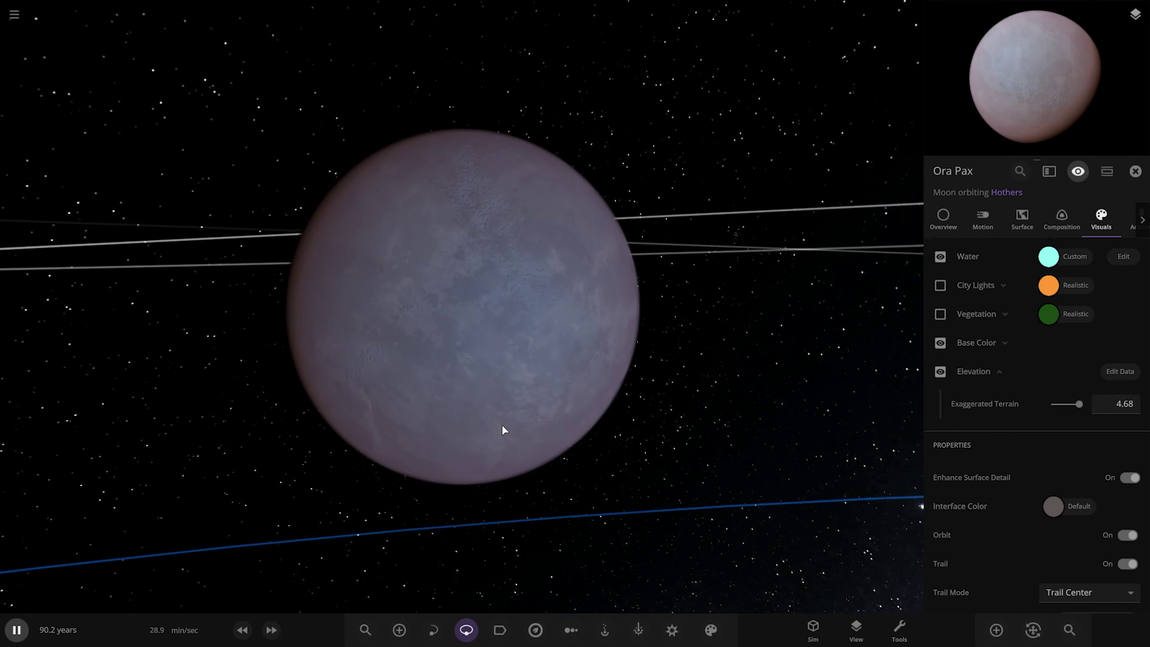
{"action": "scroll", "coordinate": [503, 427], "scroll_direction": "down", "scroll_amount": 4}
{"action": "scroll", "coordinate": [487, 324], "scroll_direction": "up", "scroll_amount": 5}
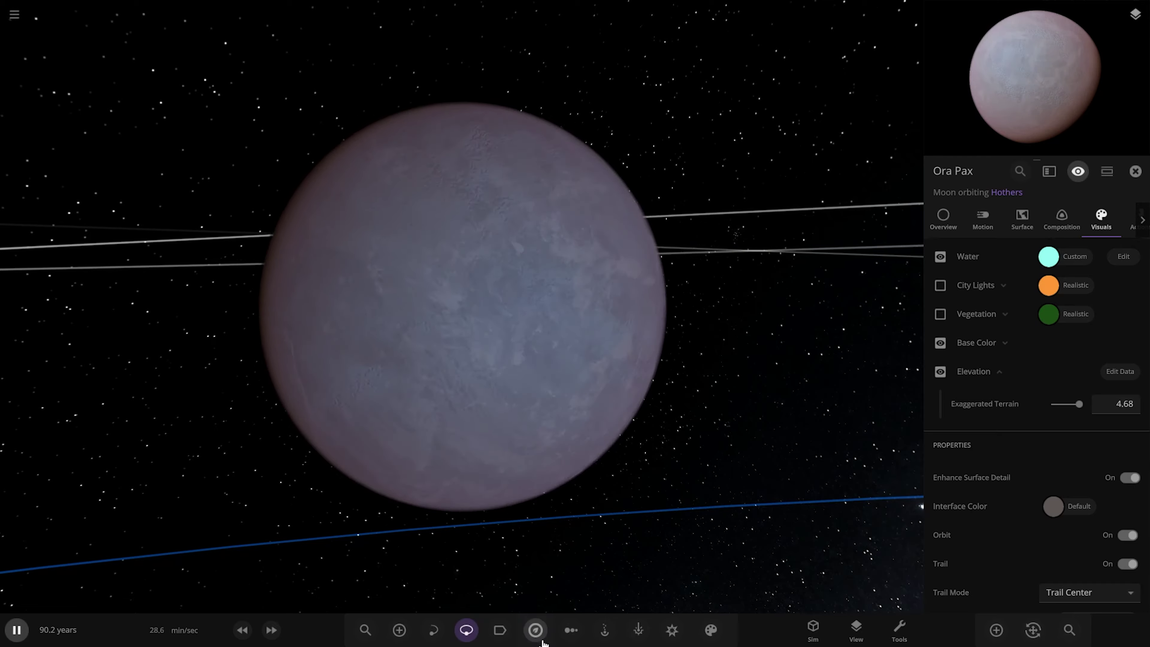
{"action": "left_click", "coordinate": [576, 630]}
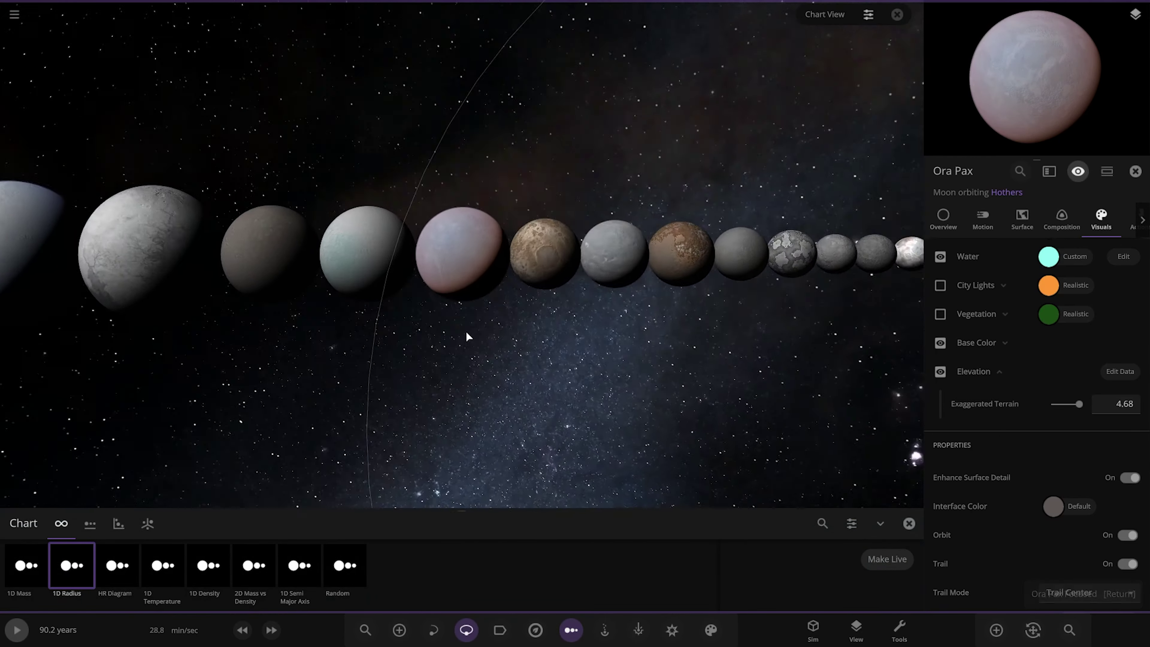
{"action": "scroll", "coordinate": [452, 289], "scroll_direction": "down", "scroll_amount": 10}
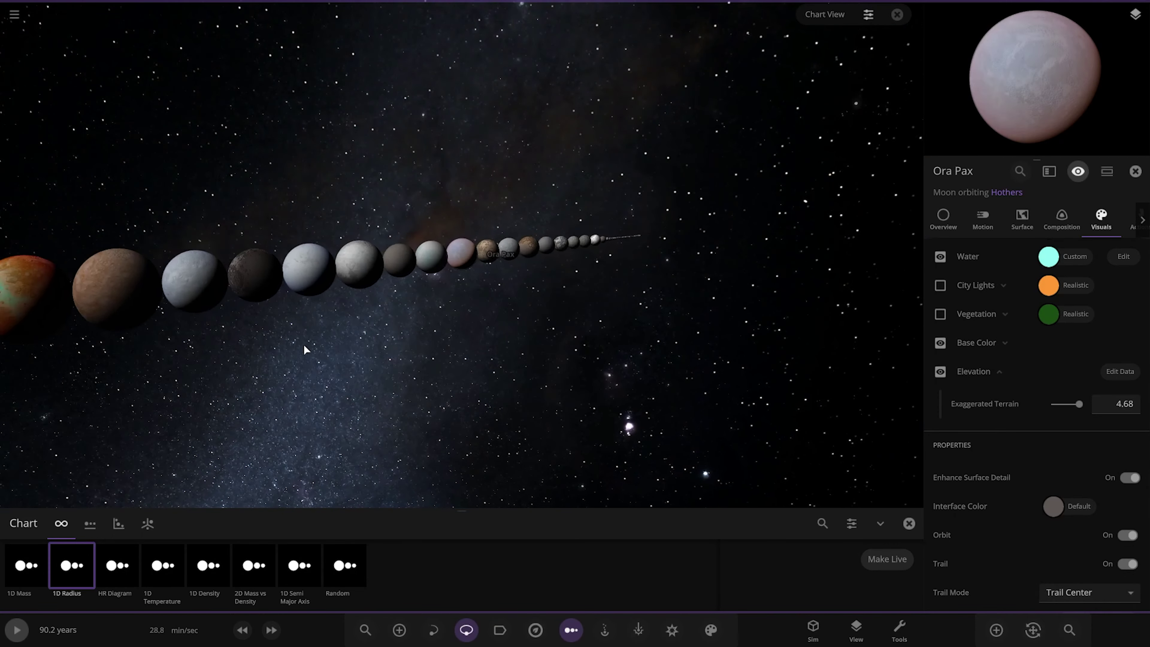
{"action": "left_click", "coordinate": [321, 274]}
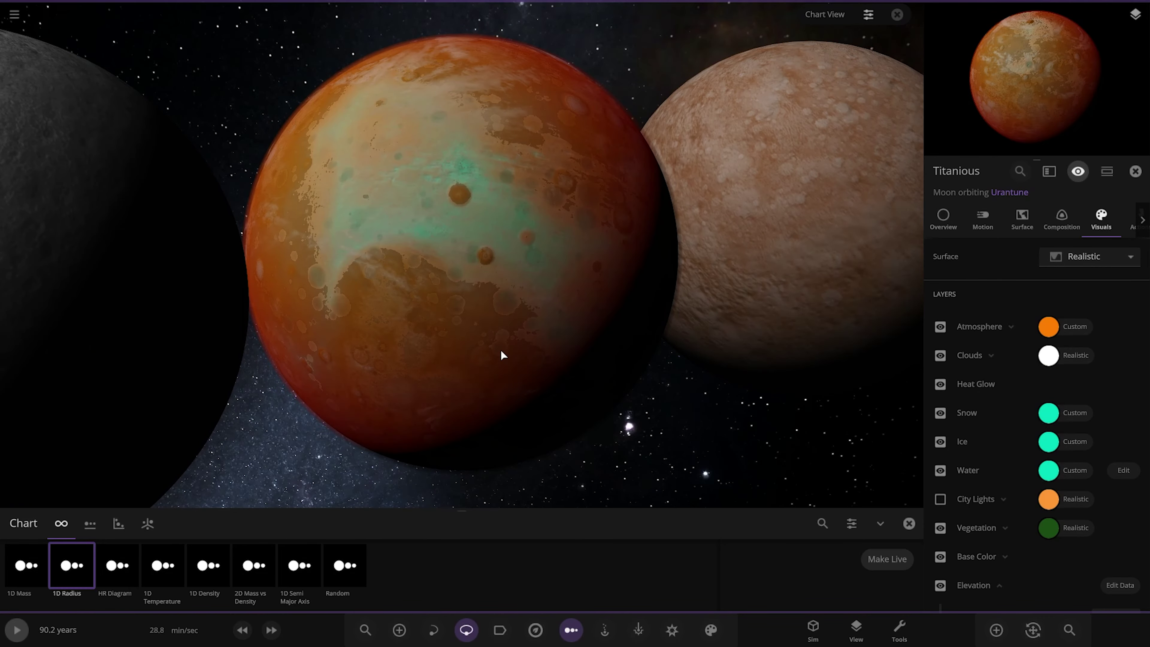
- Select Plunxiapus and Ora Pax in the lineup, resume the simulation, and close the lineup
{"action": "scroll", "coordinate": [488, 303], "scroll_direction": "up", "scroll_amount": 10}
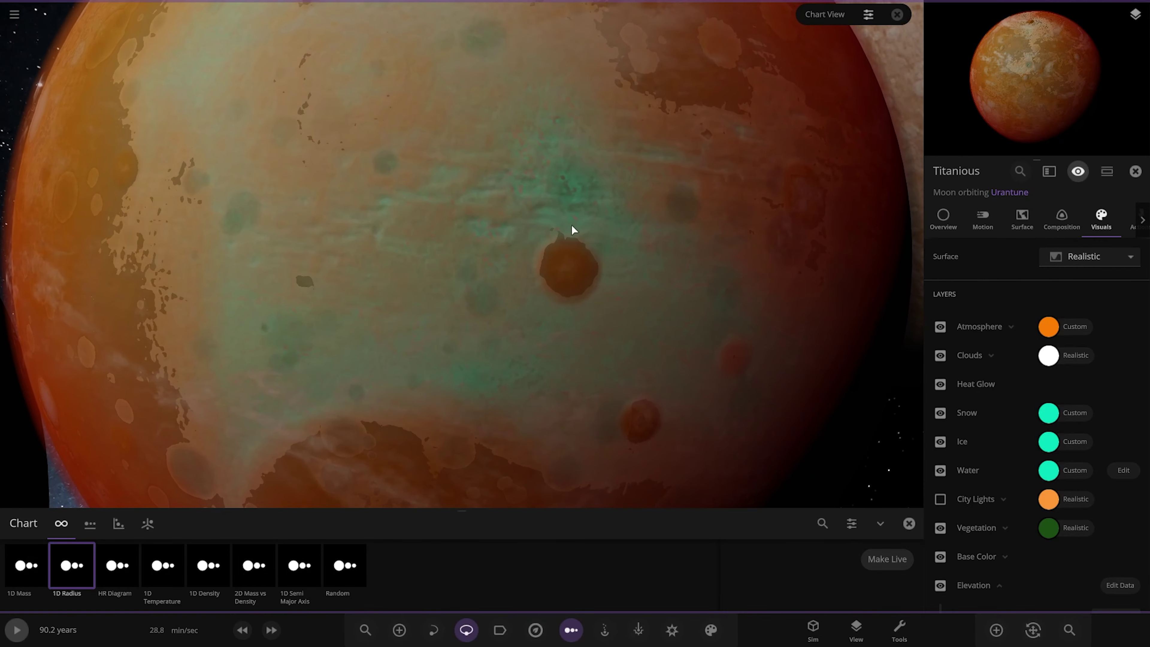
{"action": "scroll", "coordinate": [564, 241], "scroll_direction": "down", "scroll_amount": 10}
{"action": "left_click_drag", "start_coordinate": [524, 268], "coordinate": [735, 322]}
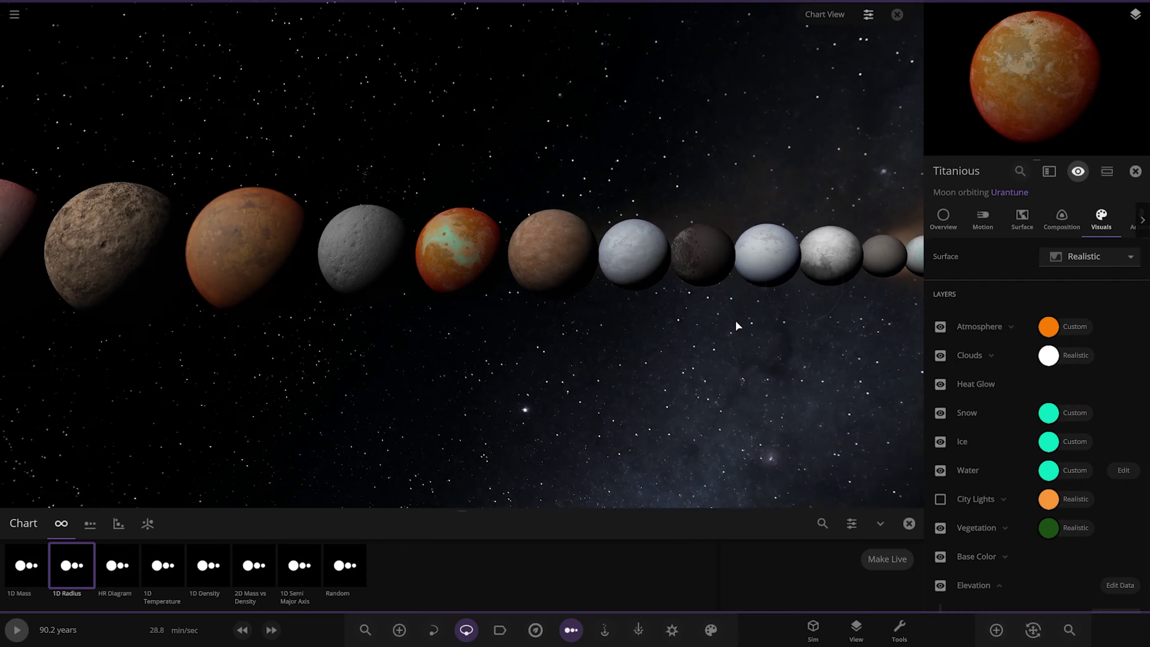
{"action": "scroll", "coordinate": [716, 333], "scroll_direction": "down", "scroll_amount": 5}
{"action": "left_click", "coordinate": [662, 273]}
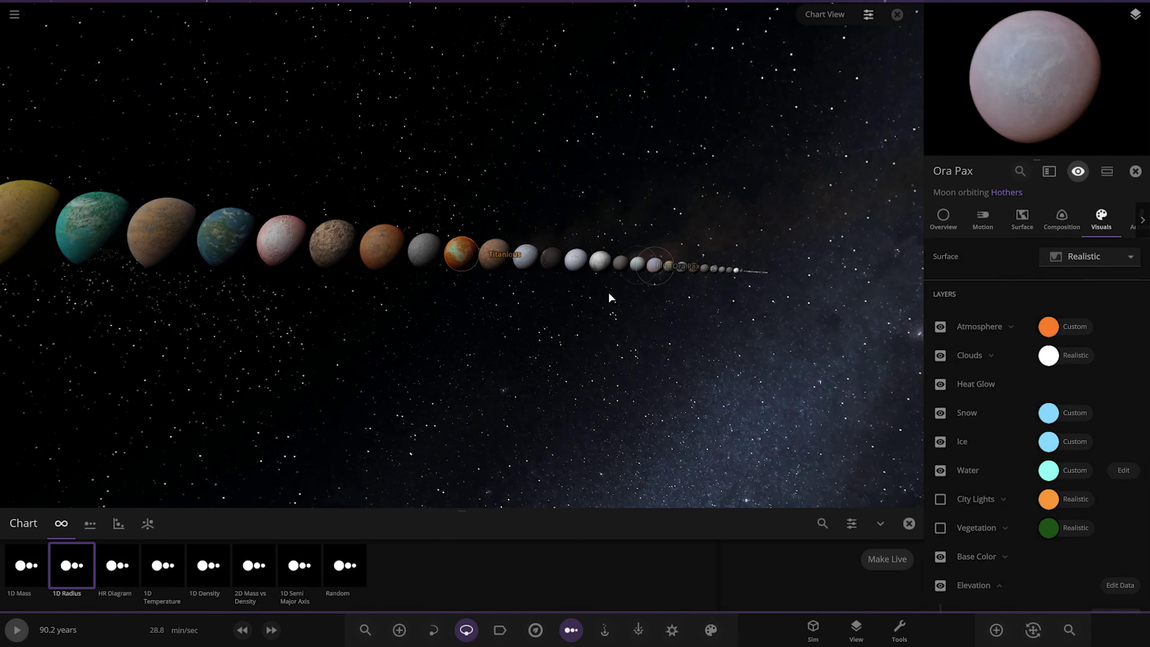
{"action": "left_click", "coordinate": [766, 283]}
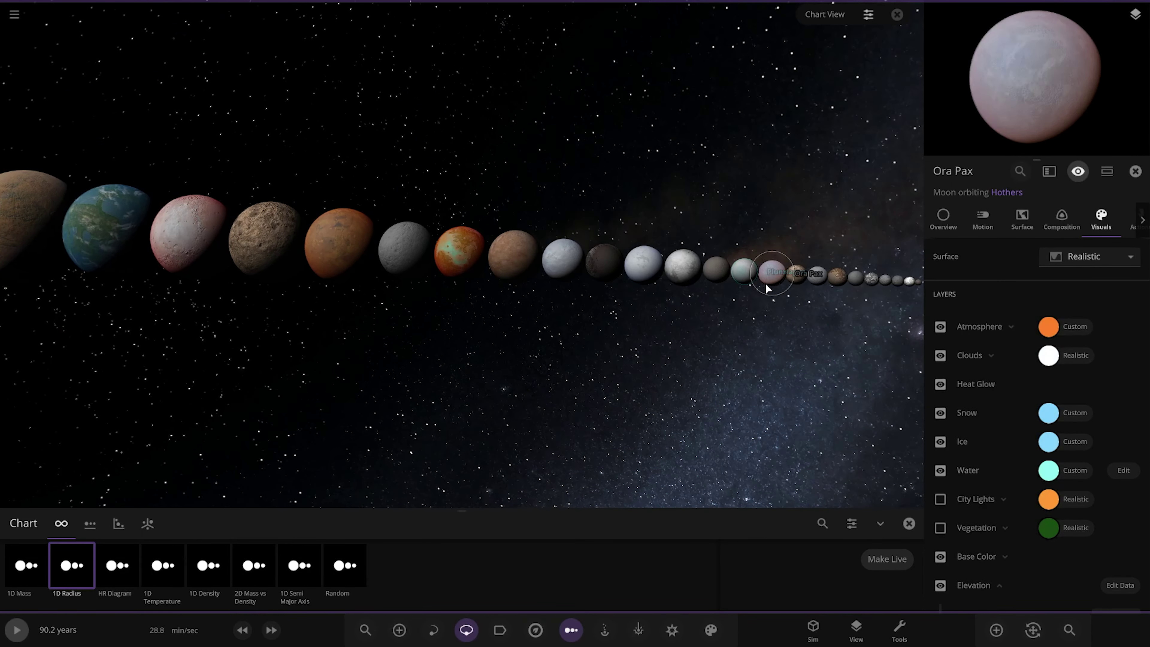
{"action": "key", "text": "space"}
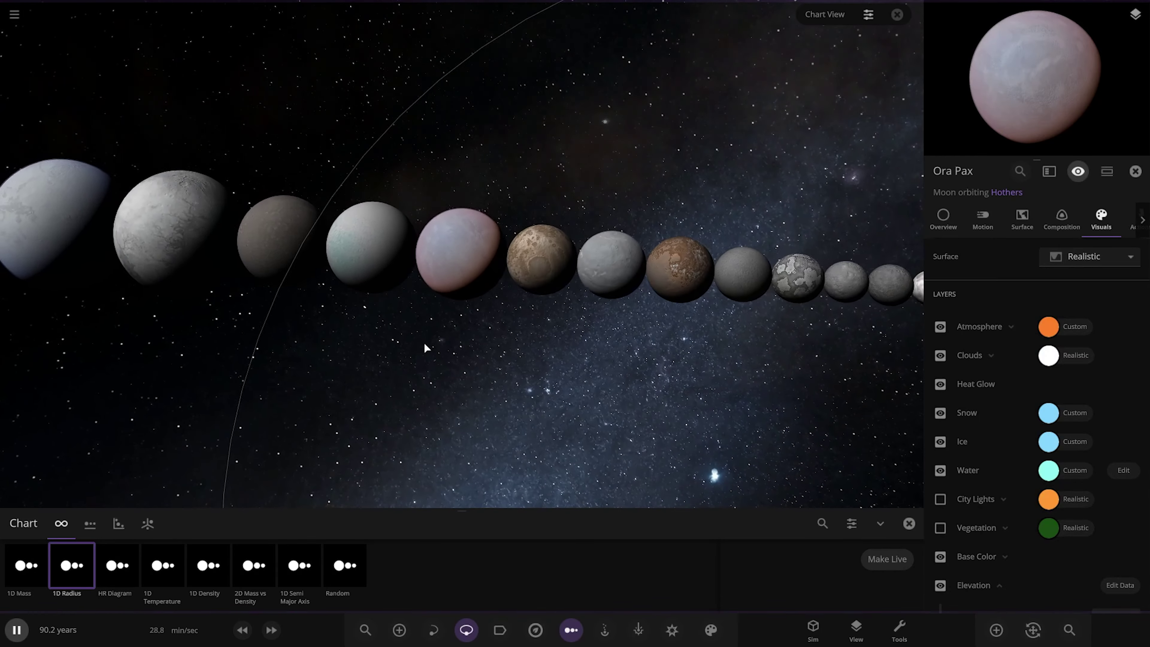
{"action": "scroll", "coordinate": [509, 414], "scroll_direction": "up", "scroll_amount": 5}
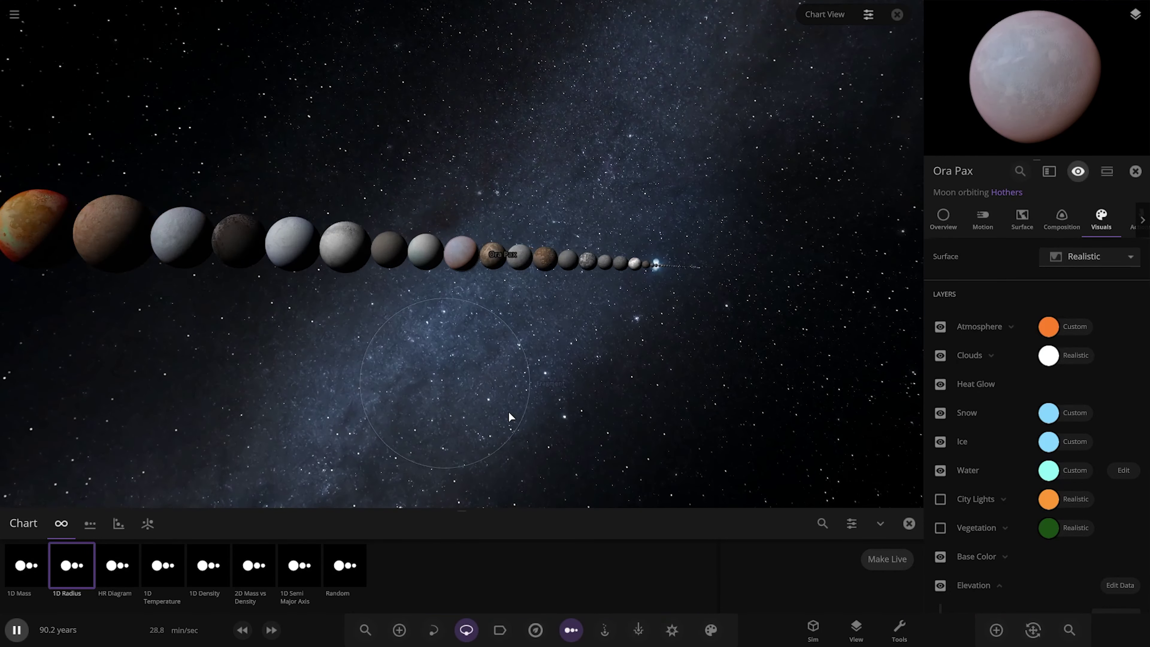
{"action": "left_click", "coordinate": [571, 630]}
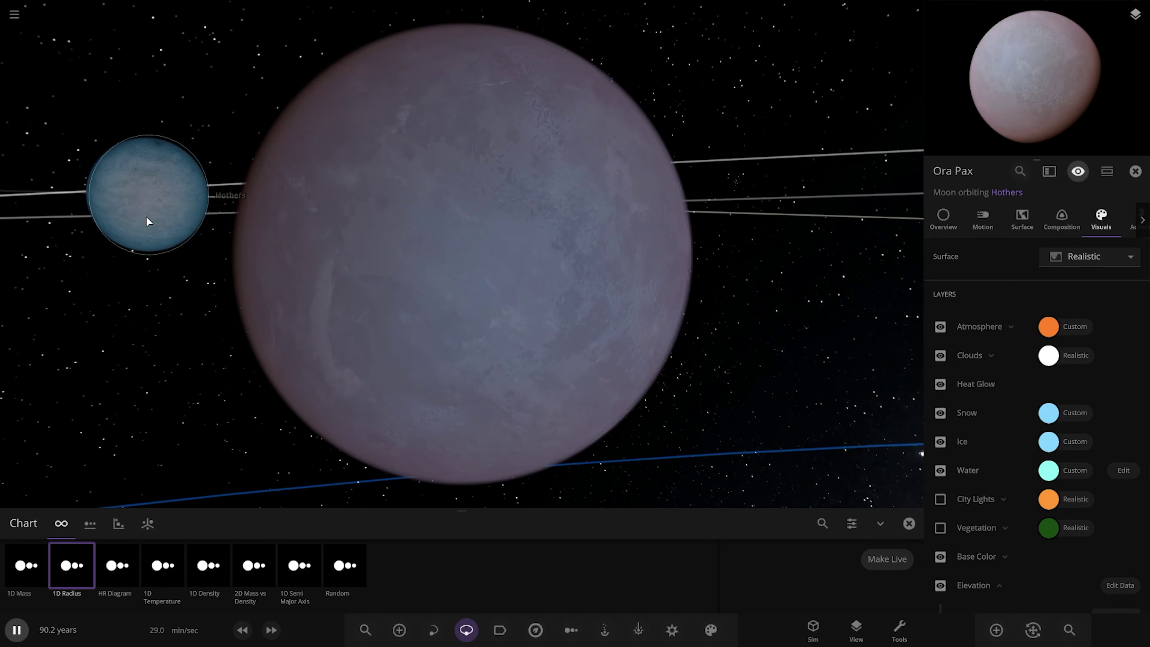
- Select Hothers and expand its Atmosphere and Clouds layer settings
{"action": "double_click", "coordinate": [134, 206]}
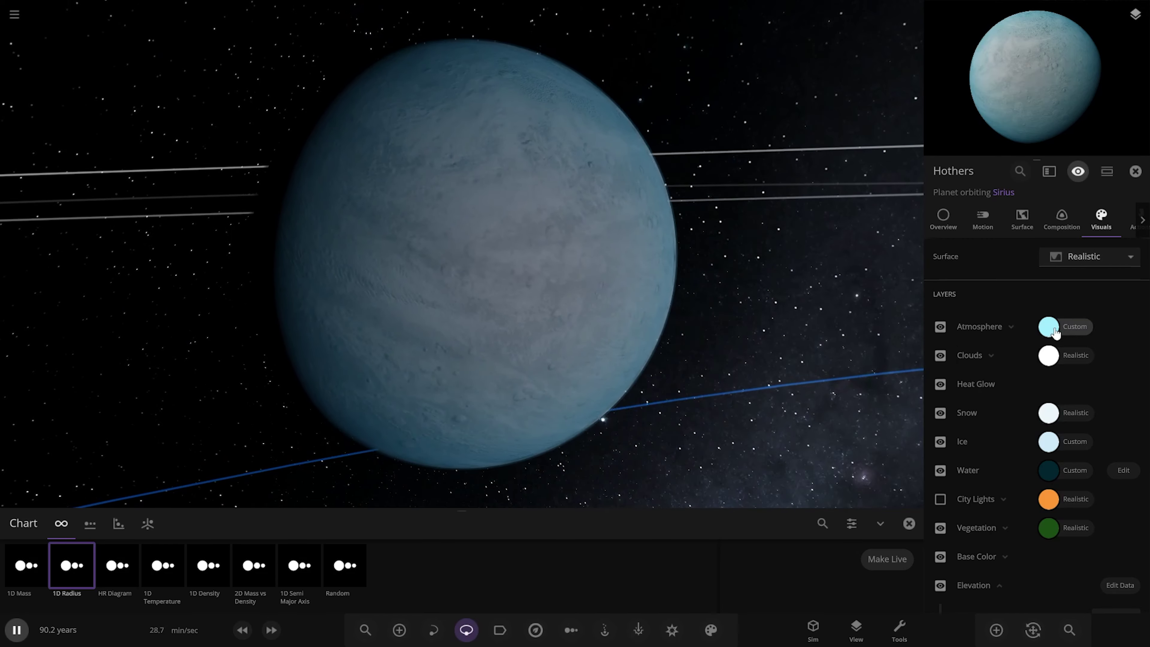
{"action": "left_click", "coordinate": [1052, 330]}
{"action": "left_click", "coordinate": [778, 280]}
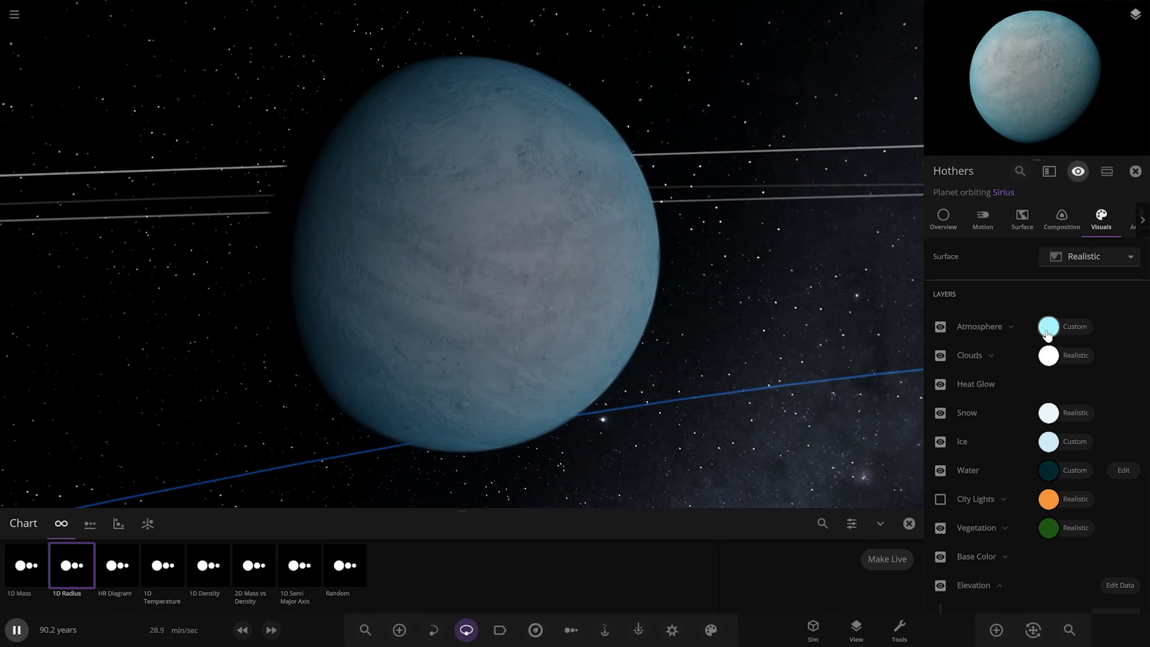
{"action": "left_click", "coordinate": [1007, 328]}
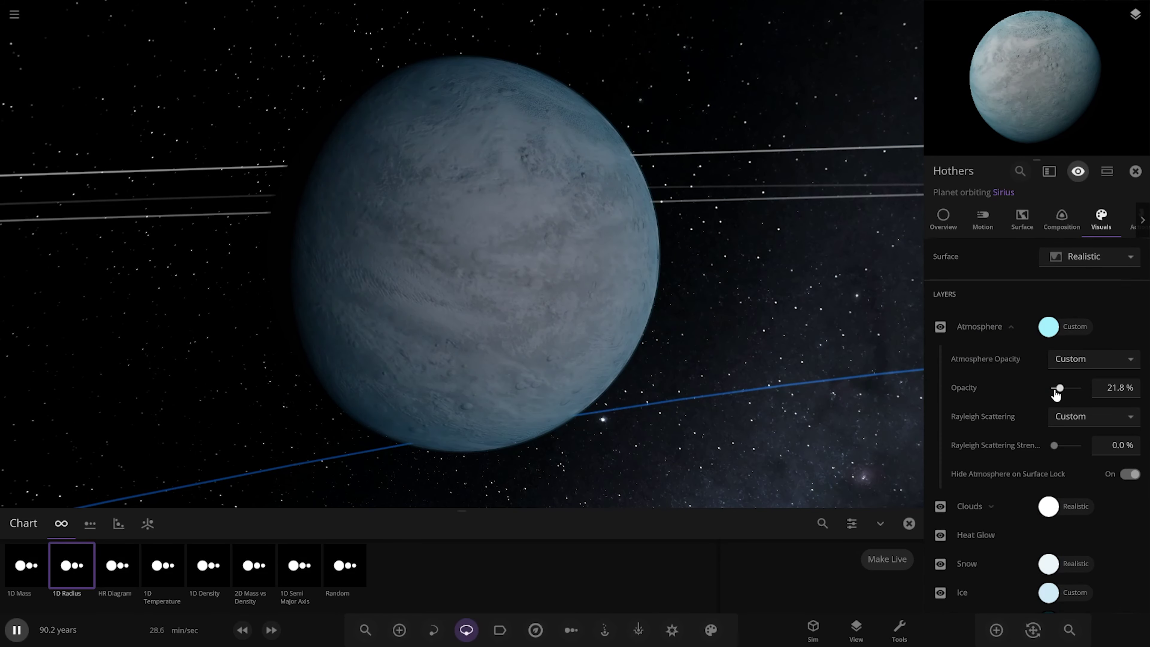
{"action": "left_click", "coordinate": [974, 503]}
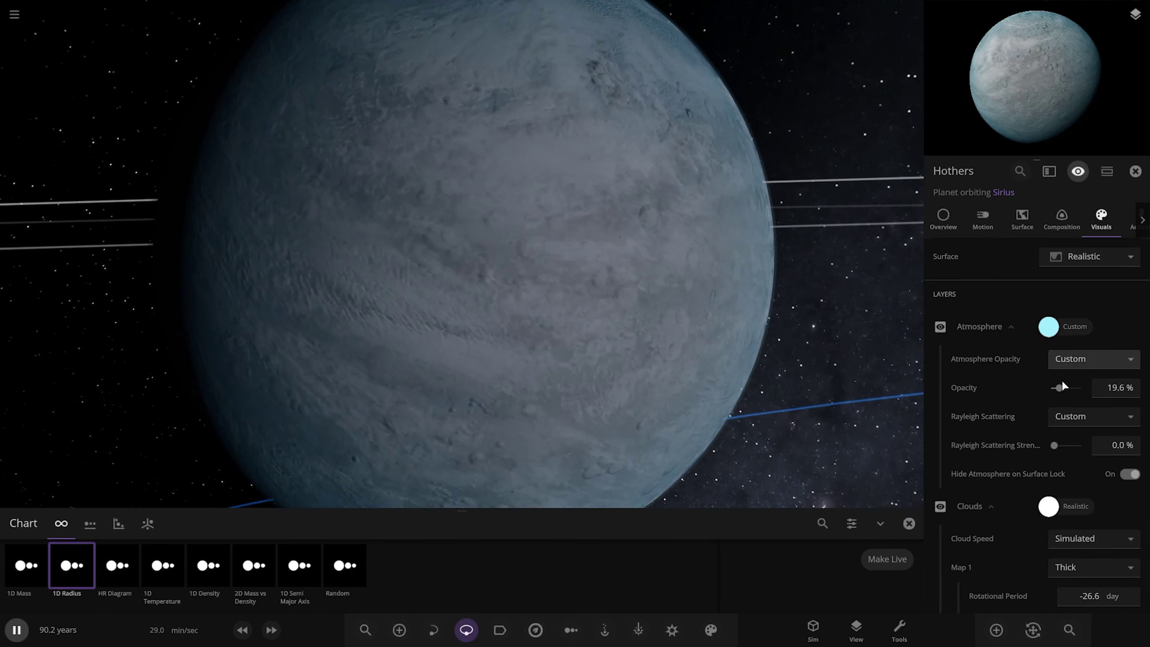
- Push Hothers' atmosphere opacity to 100%, then thin it to 46.4%
{"action": "mouse_move", "coordinate": [1063, 388]}
{"action": "left_mouse_down"}
{"action": "mouse_move", "coordinate": [1099, 378]}
{"action": "mouse_move", "coordinate": [1063, 380]}
{"action": "mouse_move", "coordinate": [1075, 384]}
{"action": "left_mouse_up"}
{"action": "scroll", "coordinate": [656, 284], "scroll_direction": "down", "scroll_amount": 5}
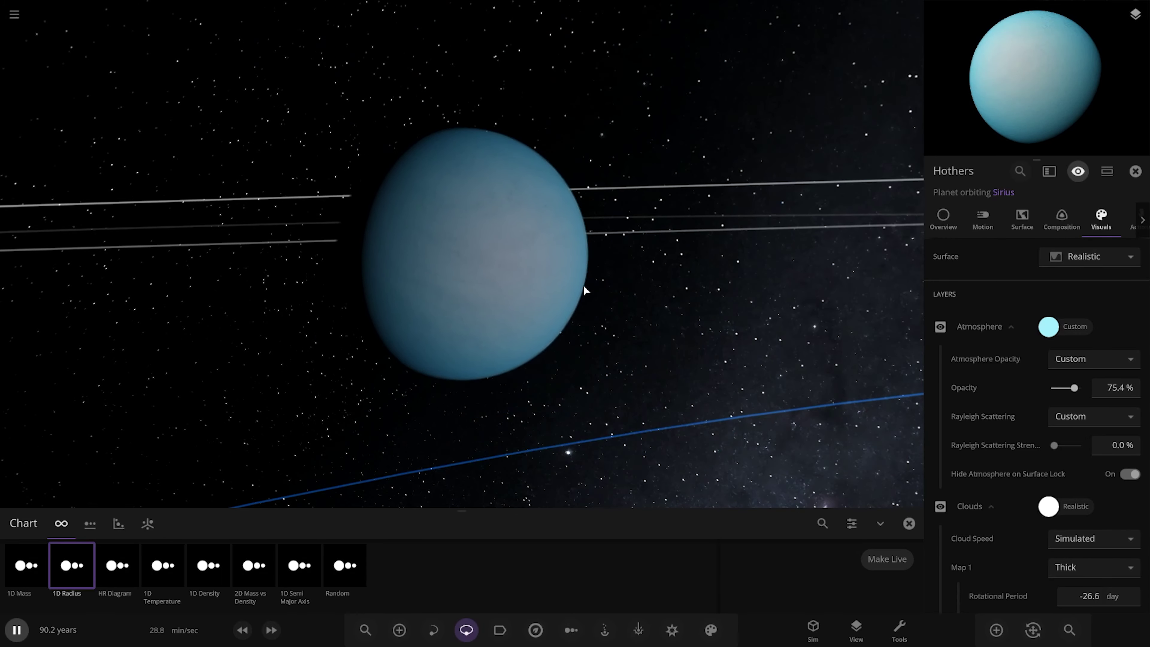
{"action": "right_click_drag", "start_coordinate": [582, 285], "coordinate": [815, 286]}
{"action": "left_click_drag", "start_coordinate": [1076, 388], "coordinate": [1053, 384]}
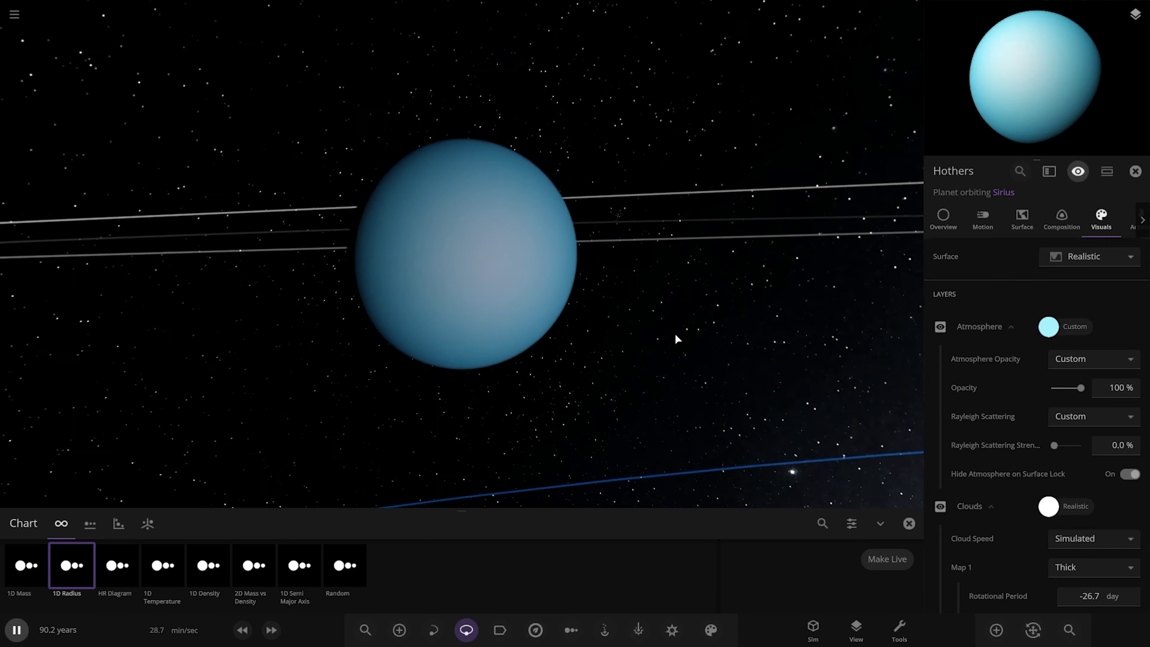
{"action": "scroll", "coordinate": [676, 334], "scroll_direction": "up", "scroll_amount": 5}
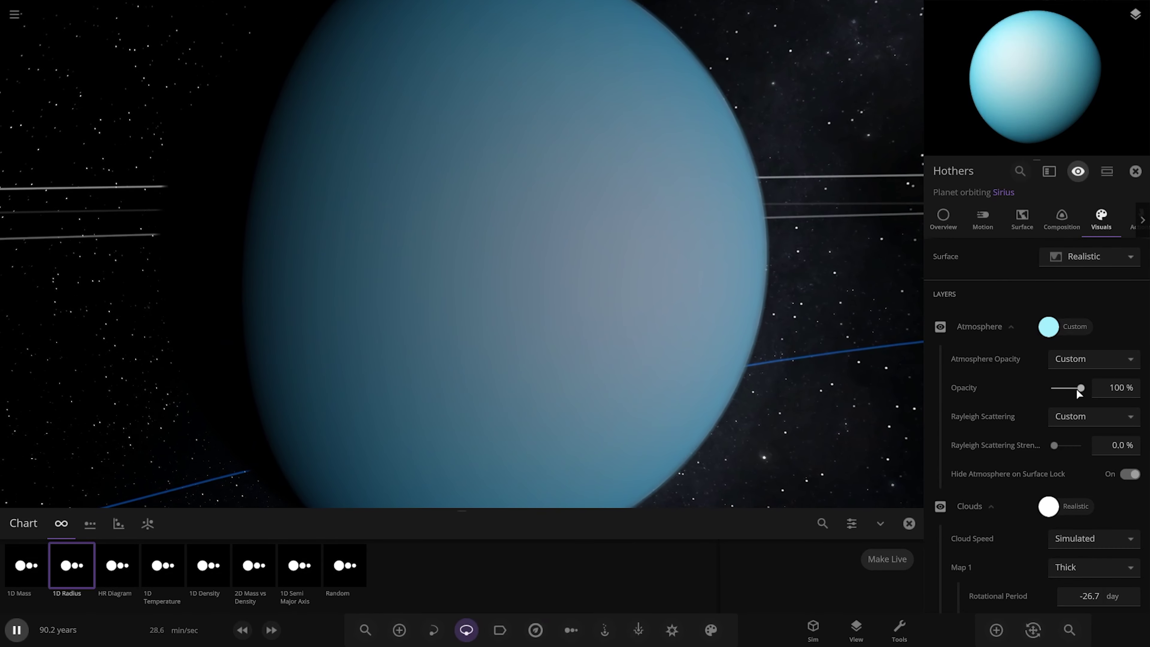
{"action": "left_click_drag", "start_coordinate": [1077, 387], "coordinate": [1065, 388]}
{"action": "scroll", "coordinate": [1062, 401], "scroll_direction": "down", "scroll_amount": 6}
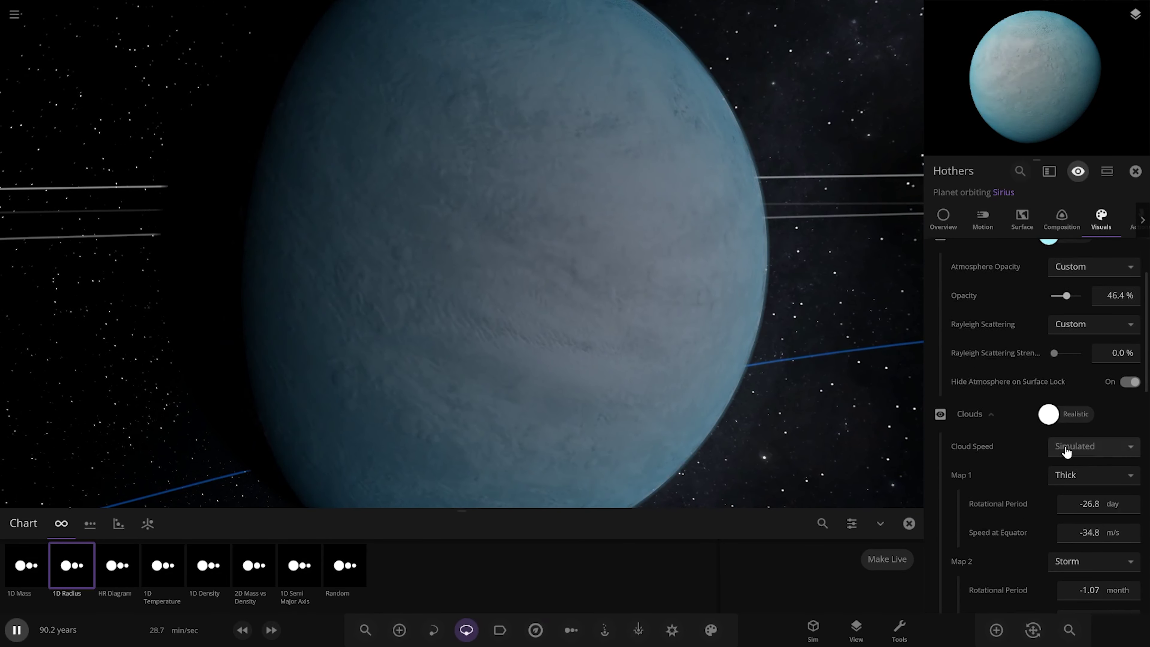
- Reduce Hothers' cloud coverage to reveal craters and fine-tune opacity to 44.2%
{"action": "left_click_drag", "start_coordinate": [1080, 453], "coordinate": [1067, 454]}
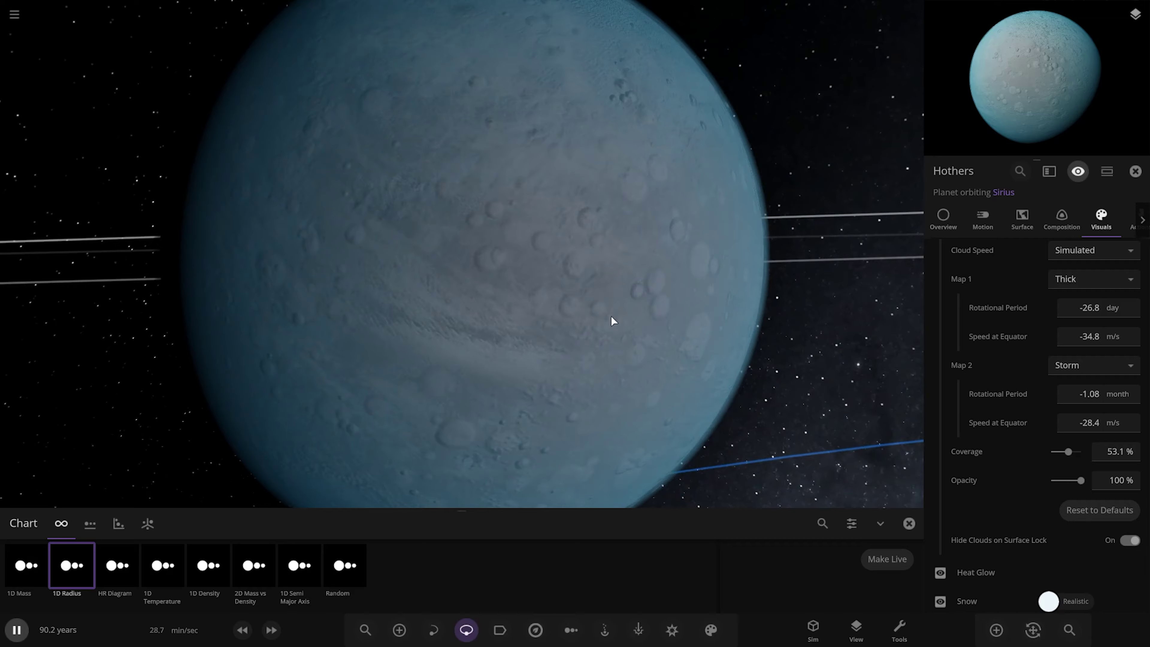
{"action": "left_click_drag", "start_coordinate": [610, 320], "coordinate": [497, 313]}
{"action": "scroll", "coordinate": [1041, 408], "scroll_direction": "up", "scroll_amount": 8}
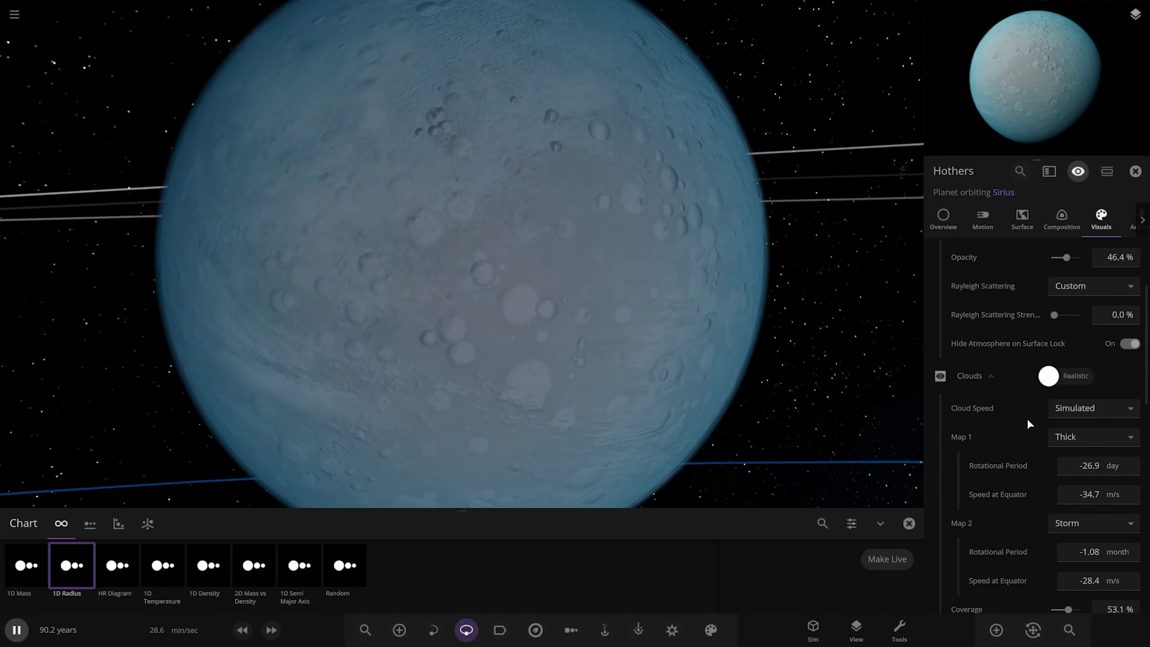
{"action": "left_click_drag", "start_coordinate": [1071, 391], "coordinate": [1071, 392]}
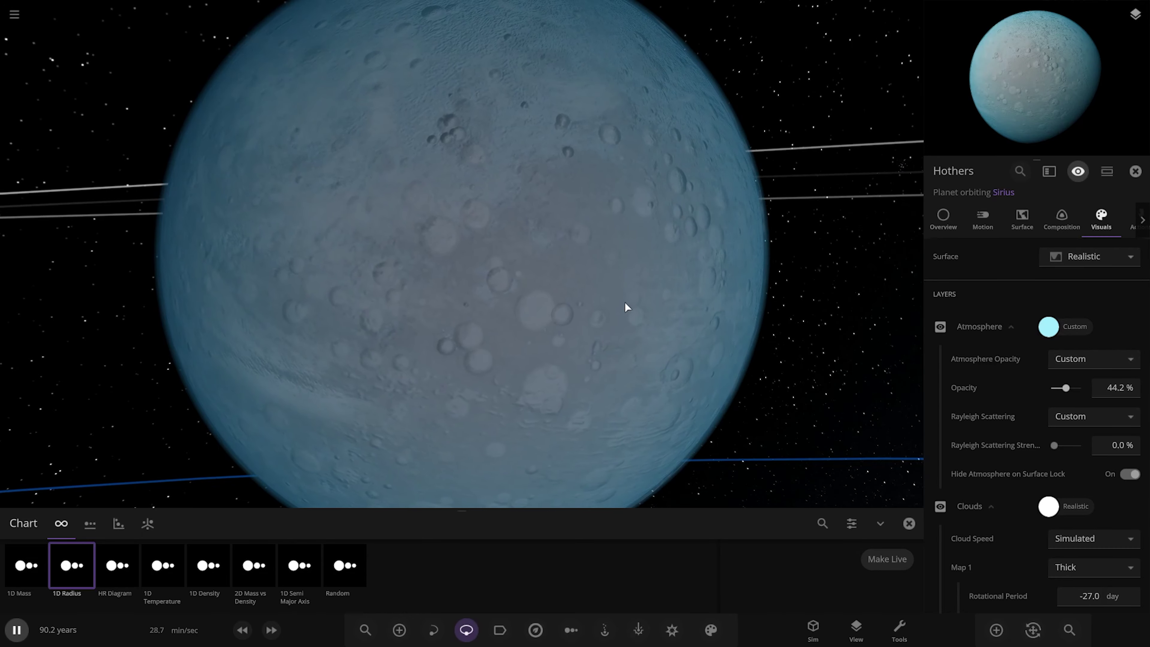
{"action": "scroll", "coordinate": [624, 301], "scroll_direction": "down", "scroll_amount": 5}
{"action": "left_click_drag", "start_coordinate": [671, 336], "coordinate": [621, 307]}
{"action": "scroll", "coordinate": [749, 336], "scroll_direction": "up", "scroll_amount": 6}
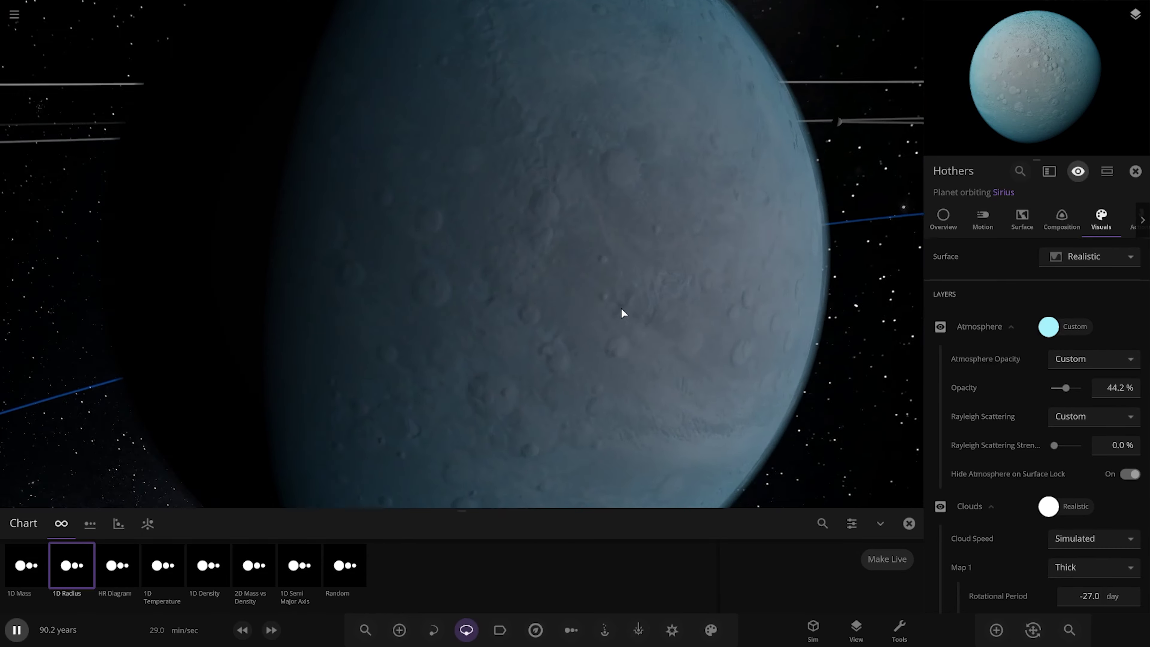
- Retint Hothers' atmosphere to a softer, less saturated blue-cyan
{"action": "left_click", "coordinate": [1048, 326]}
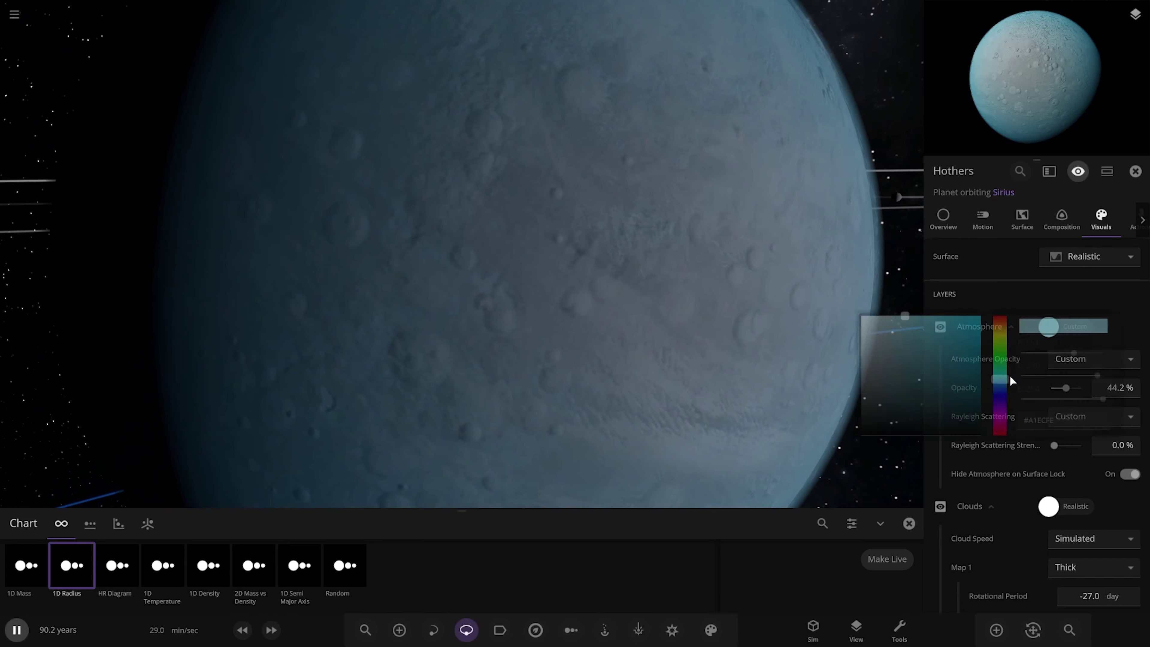
{"action": "left_click", "coordinate": [999, 375]}
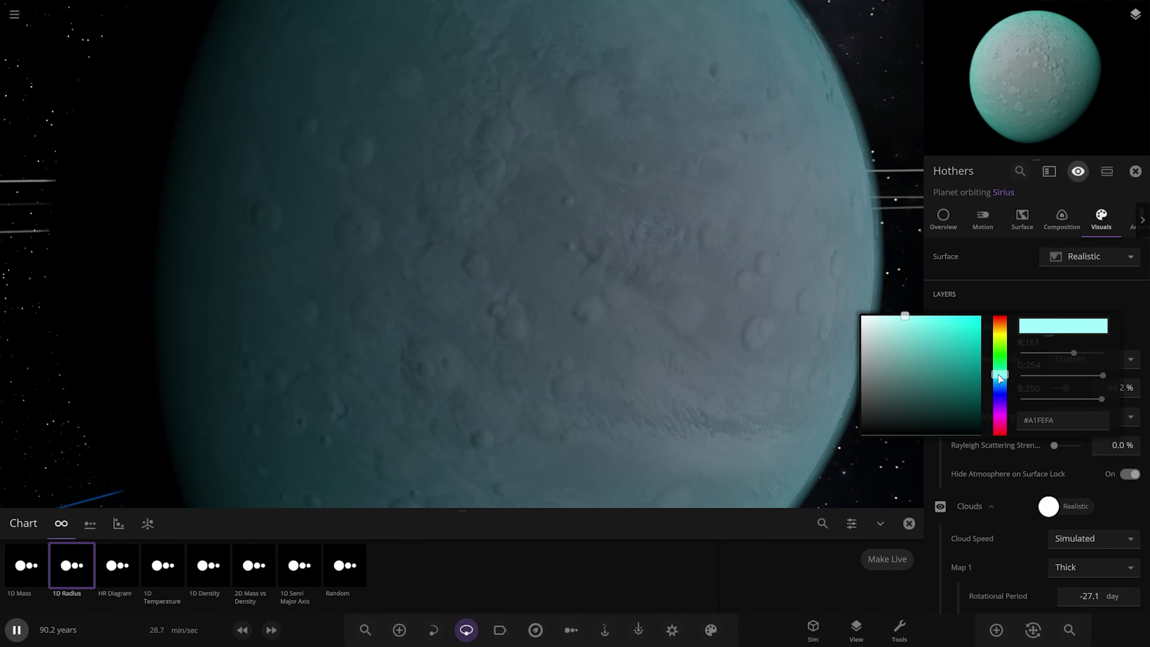
{"action": "scroll", "coordinate": [596, 286], "scroll_direction": "down", "scroll_amount": 5}
{"action": "left_click_drag", "start_coordinate": [596, 287], "coordinate": [695, 314]}
{"action": "scroll", "coordinate": [711, 309], "scroll_direction": "up", "scroll_amount": 6}
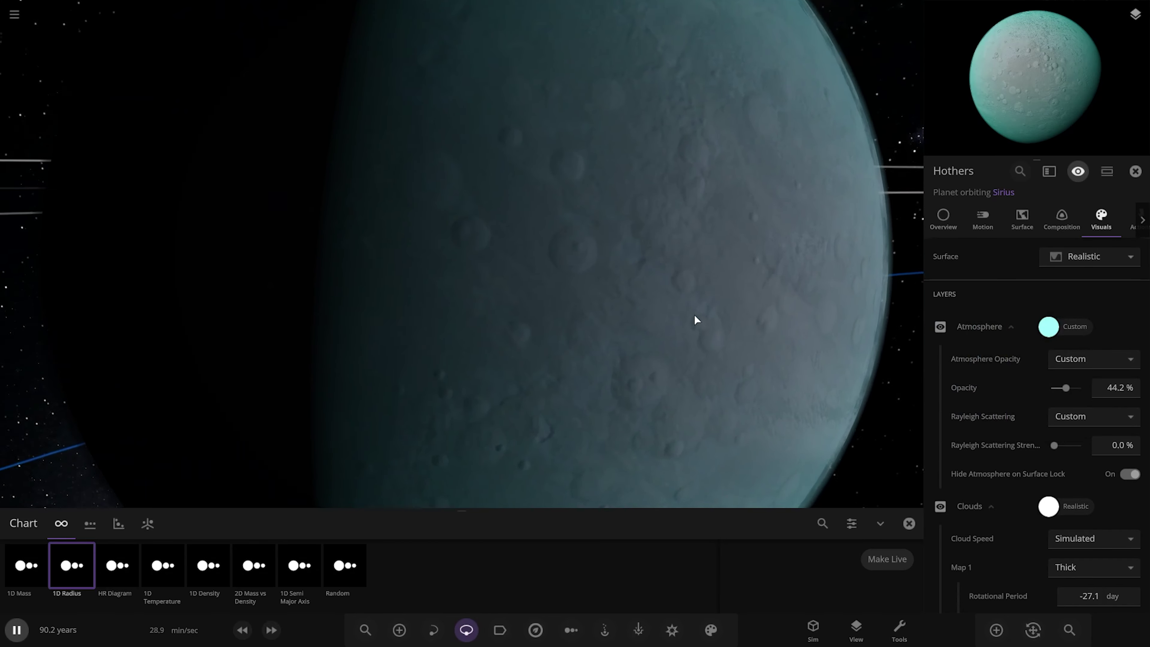
{"action": "left_click", "coordinate": [1058, 331]}
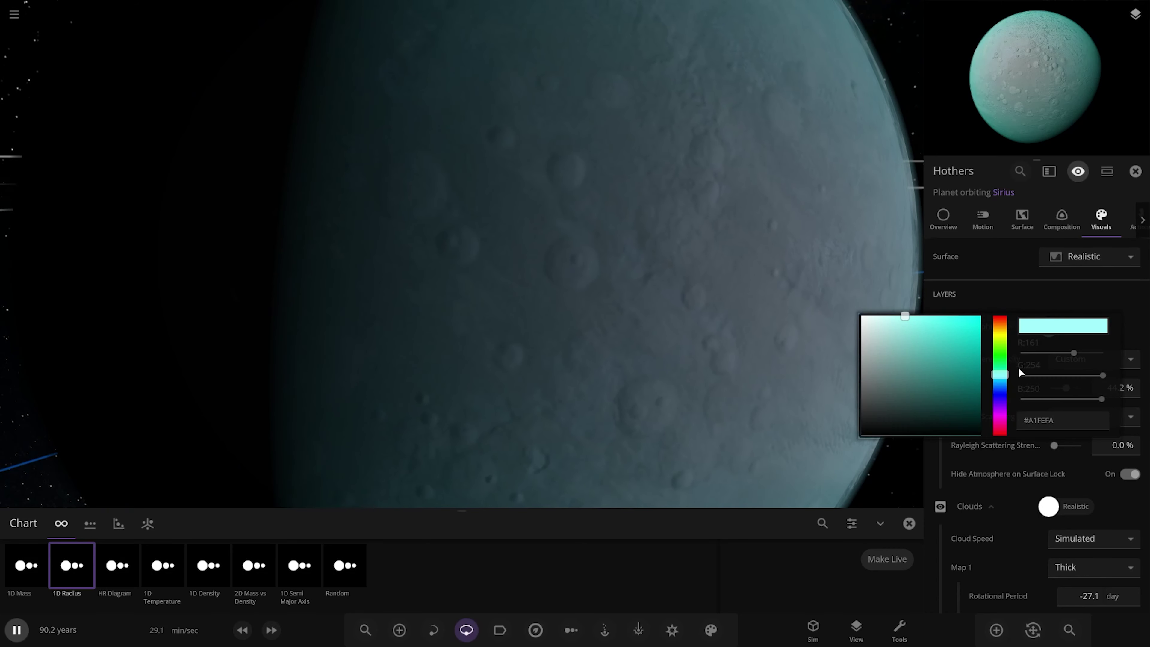
{"action": "left_click_drag", "start_coordinate": [1001, 378], "coordinate": [1001, 379]}
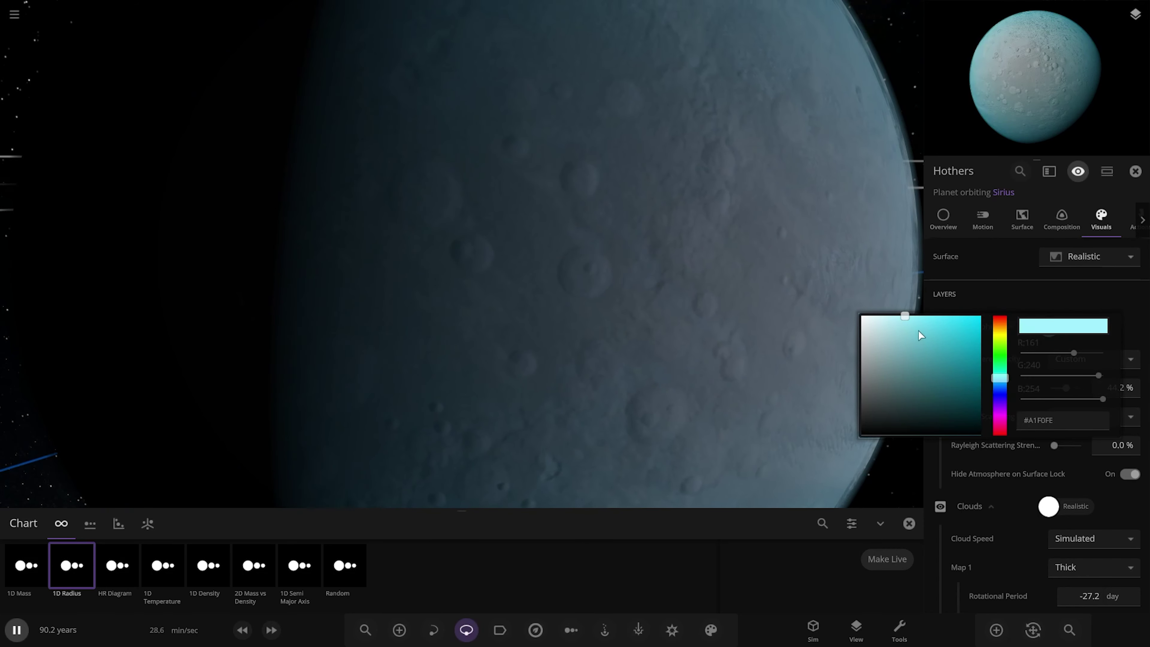
{"action": "left_click_drag", "start_coordinate": [918, 315], "coordinate": [919, 319]}
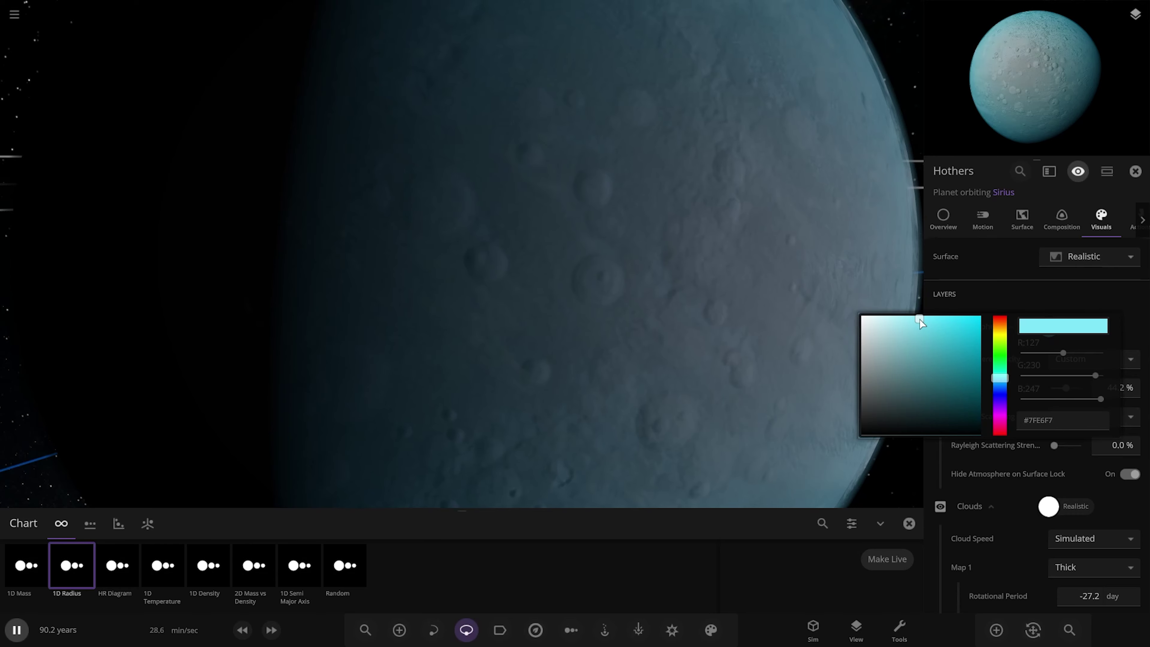
{"action": "left_click_drag", "start_coordinate": [1000, 381], "coordinate": [1001, 383]}
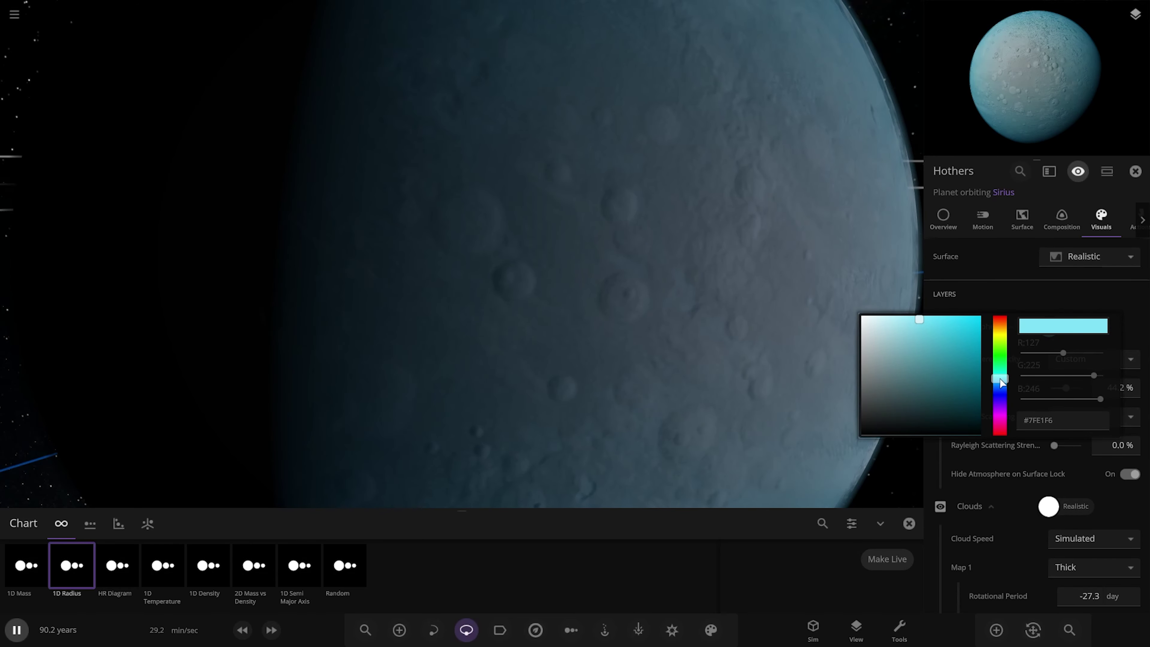
{"action": "left_click", "coordinate": [594, 240]}
- Test Rayleigh scattering on Hothers' atmosphere and leave it at 0%
{"action": "scroll", "coordinate": [595, 240], "scroll_direction": "down", "scroll_amount": 10}
{"action": "left_click_drag", "start_coordinate": [808, 291], "coordinate": [434, 310]}
{"action": "left_click_drag", "start_coordinate": [1054, 445], "coordinate": [1073, 445]}
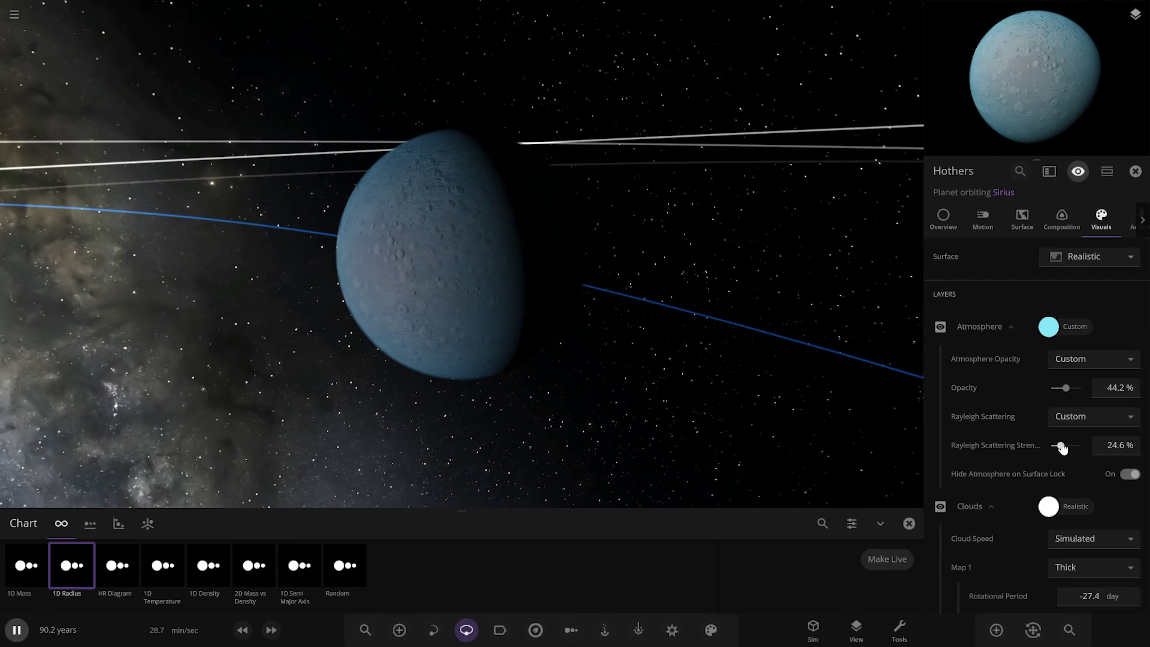
{"action": "scroll", "coordinate": [802, 292], "scroll_direction": "up", "scroll_amount": 10}
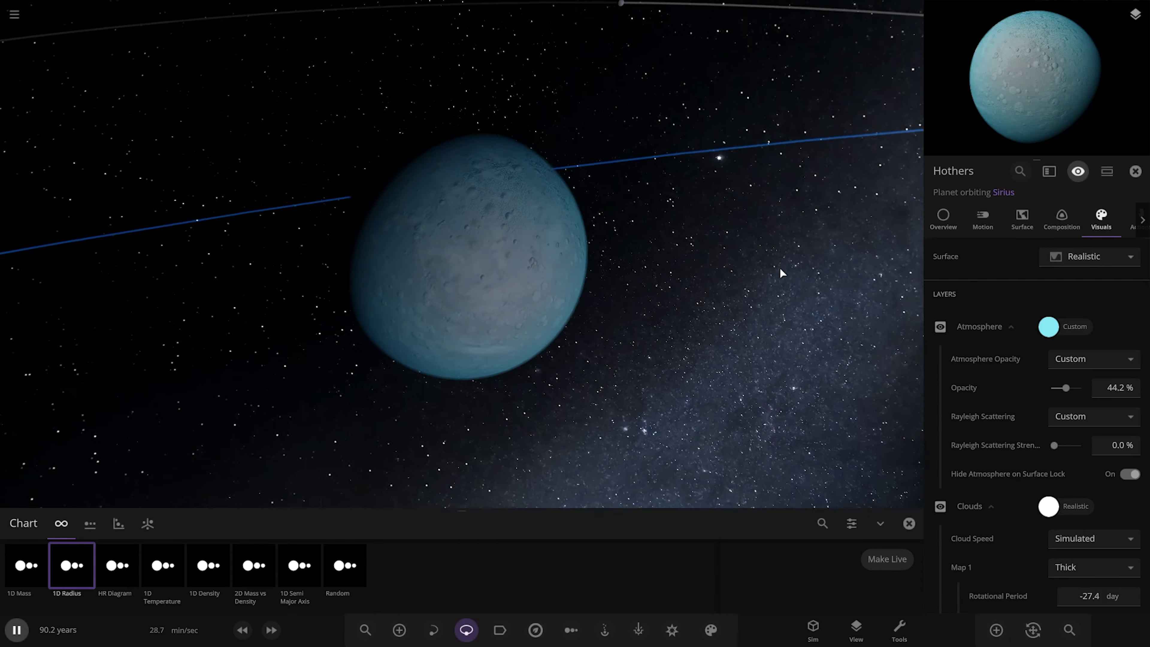
{"action": "scroll", "coordinate": [685, 257], "scroll_direction": "down", "scroll_amount": 10}
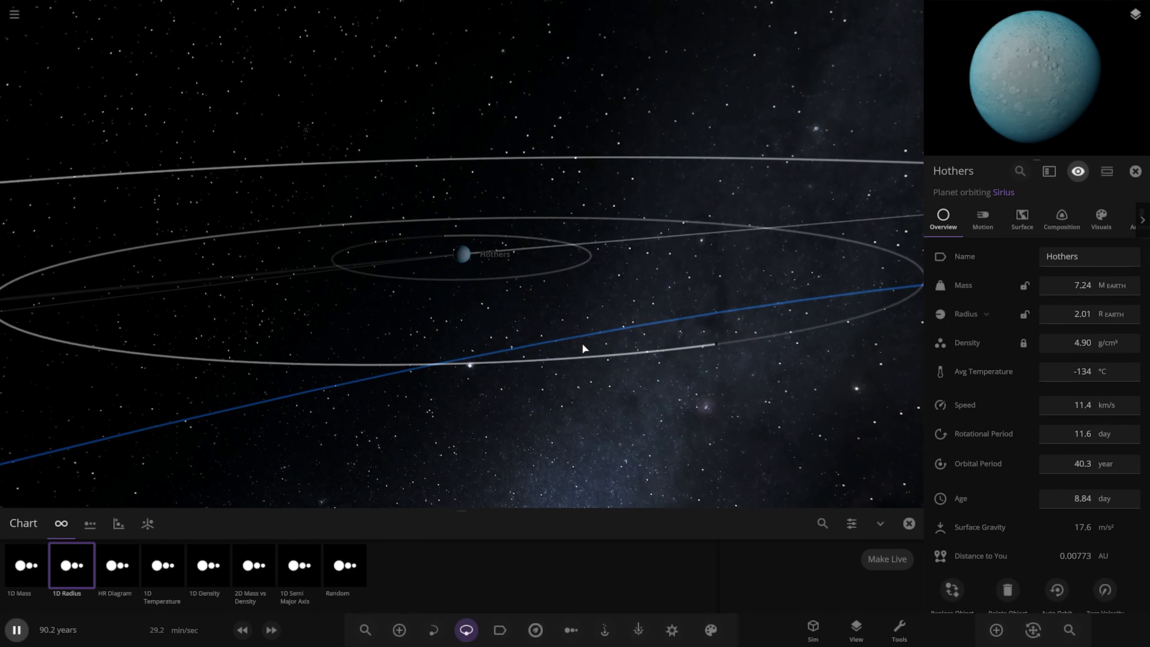
- Set Hothers' interface colour to cyan, then zoom out and centre on the star Sirius
{"action": "scroll", "coordinate": [577, 342], "scroll_direction": "down", "scroll_amount": 5}
{"action": "left_click_drag", "start_coordinate": [571, 336], "coordinate": [924, 336]}
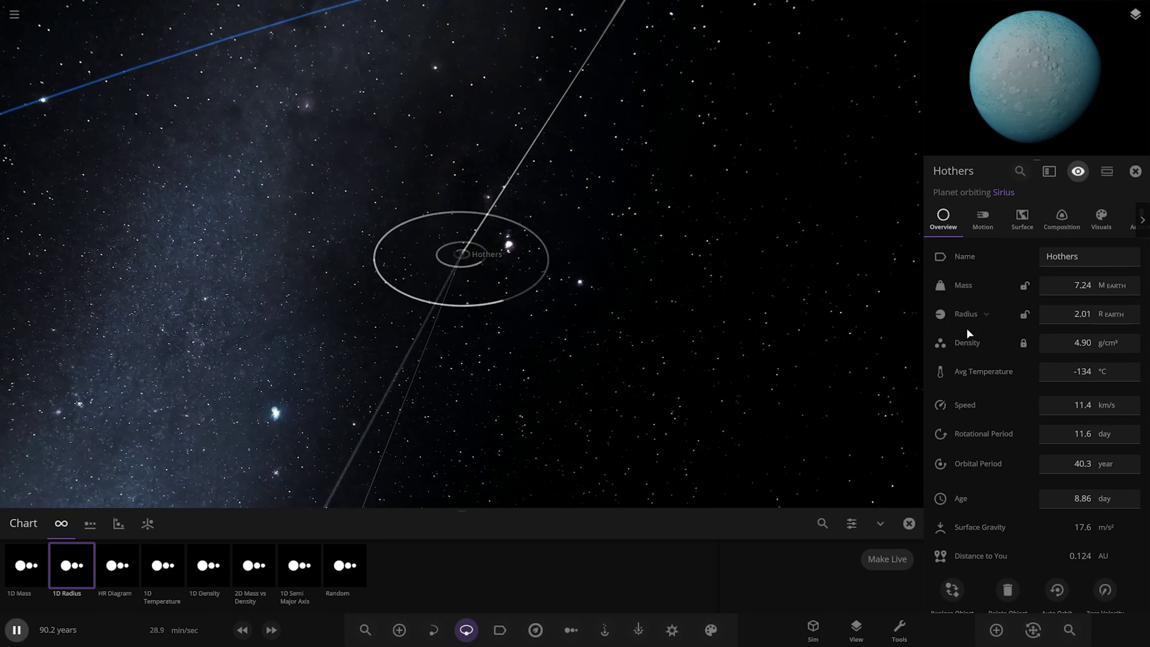
{"action": "left_click", "coordinate": [1097, 228]}
{"action": "scroll", "coordinate": [1039, 487], "scroll_direction": "down", "scroll_amount": 5}
{"action": "scroll", "coordinate": [1039, 487], "scroll_direction": "down", "scroll_amount": 10}
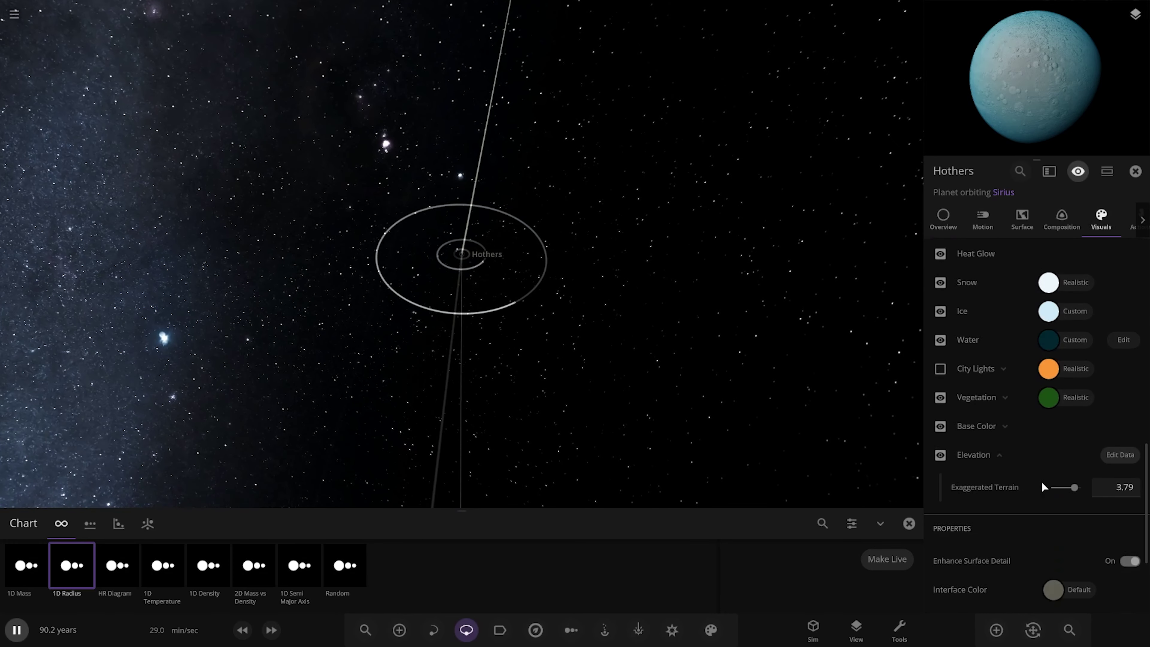
{"action": "left_click", "coordinate": [1051, 467]}
{"action": "left_click", "coordinate": [1000, 518]}
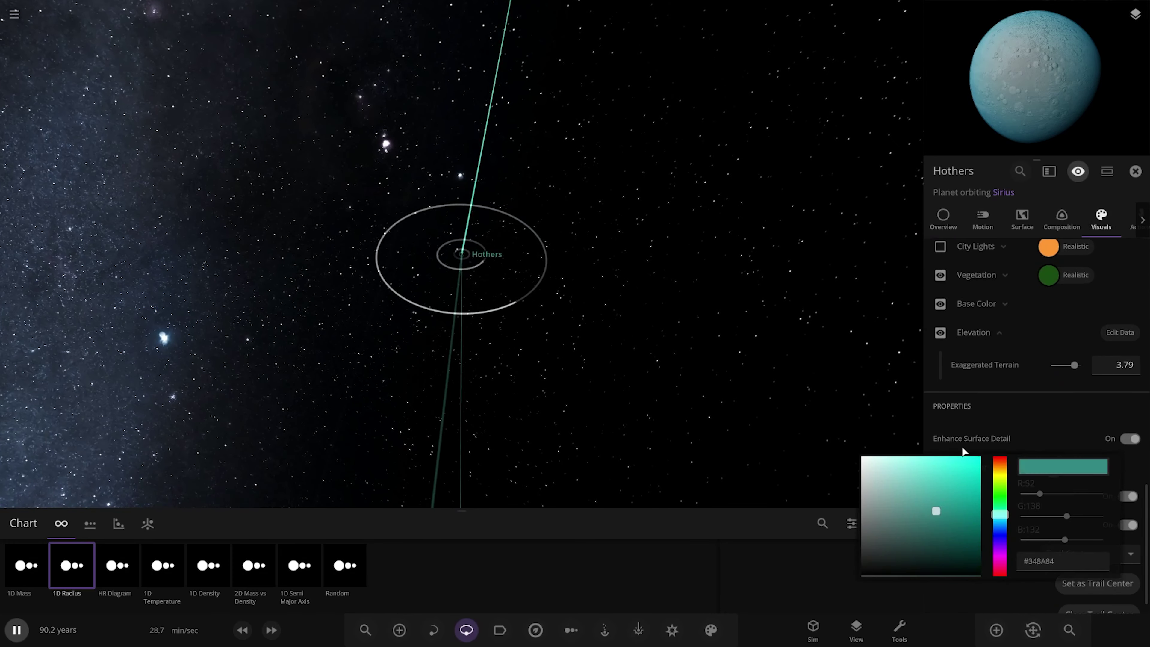
{"action": "scroll", "coordinate": [598, 364], "scroll_direction": "down", "scroll_amount": 10}
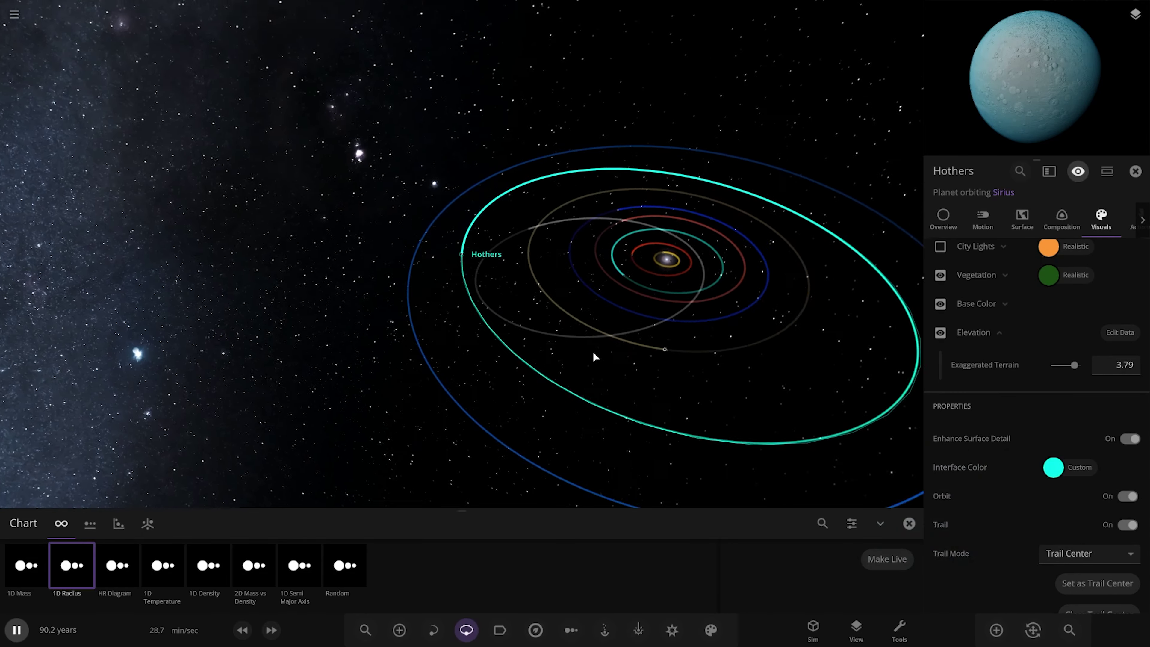
{"action": "double_click", "coordinate": [633, 251]}
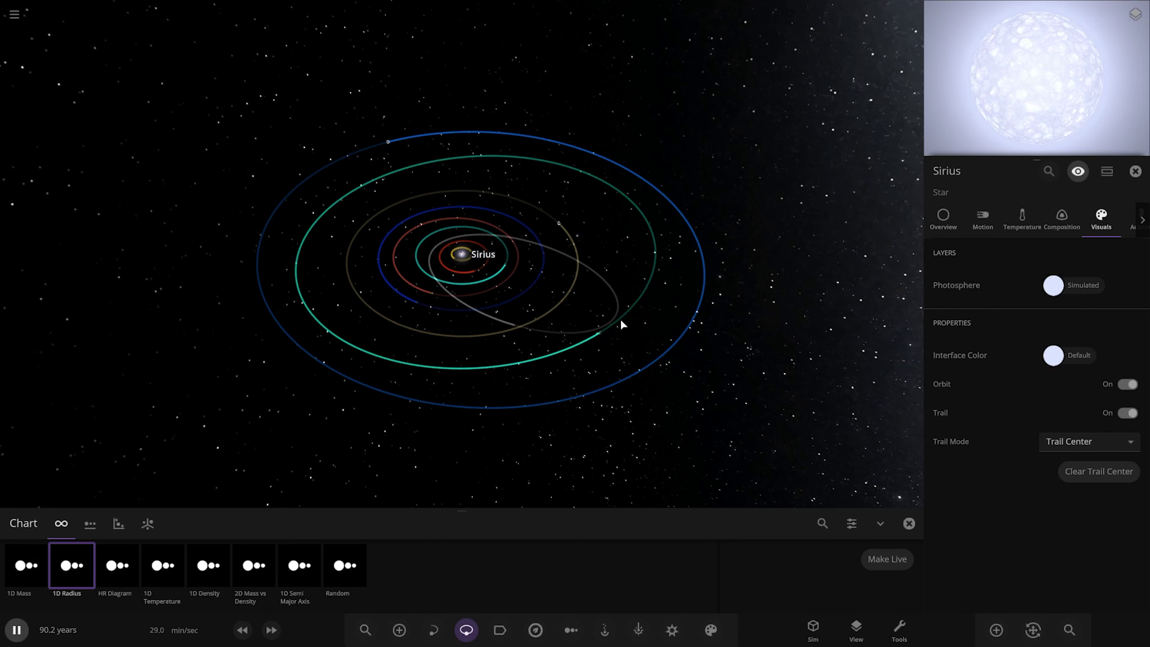
- Zoom in on Sirius to see the recoloured orbit rings, including Hothers' cyan ring
{"action": "scroll", "coordinate": [567, 300], "scroll_direction": "up", "scroll_amount": 5}
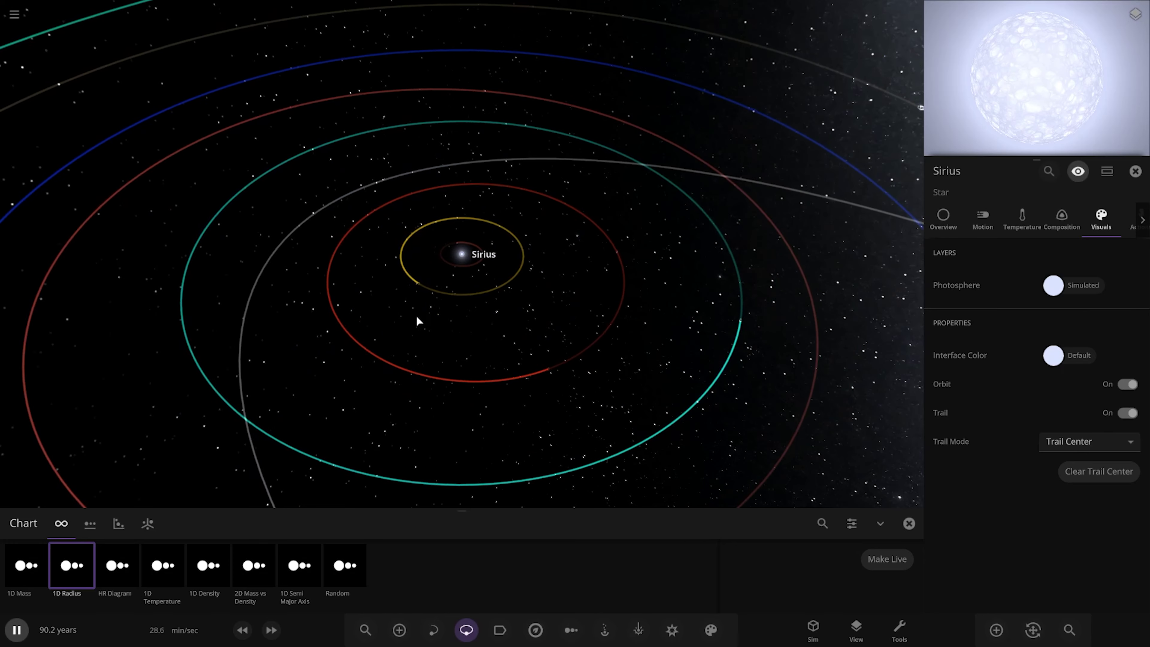